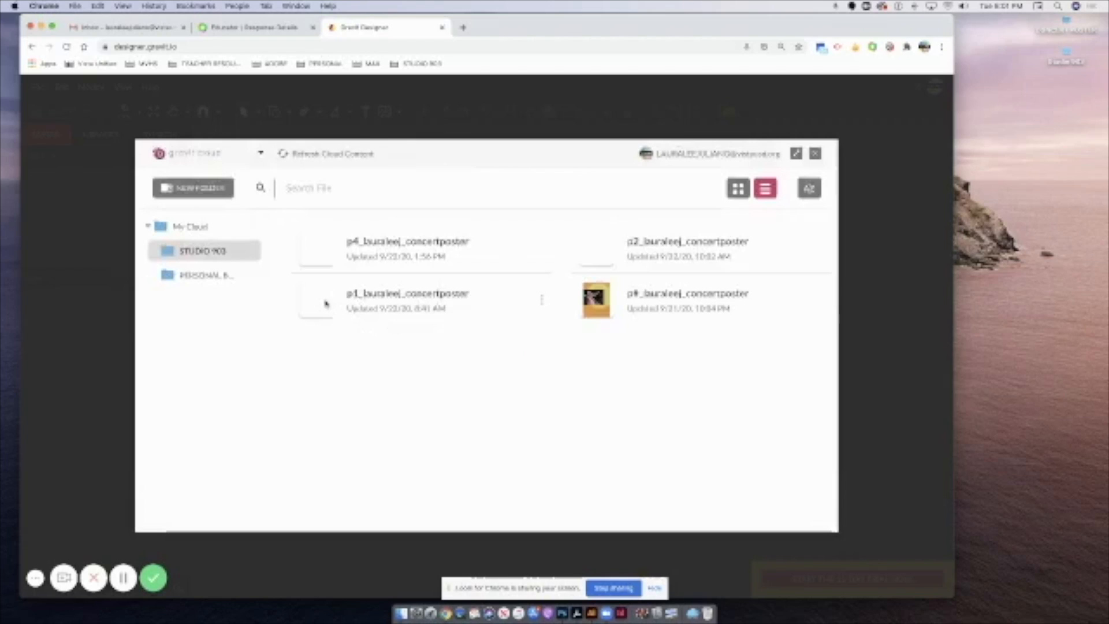
Open the p1 concert poster design from the STUDIO 903 cloud folder and download it to the computer as a .gvdesign file.
{"action": "left_click", "coordinate": [401, 301]}
{"action": "left_click", "coordinate": [518, 299]}
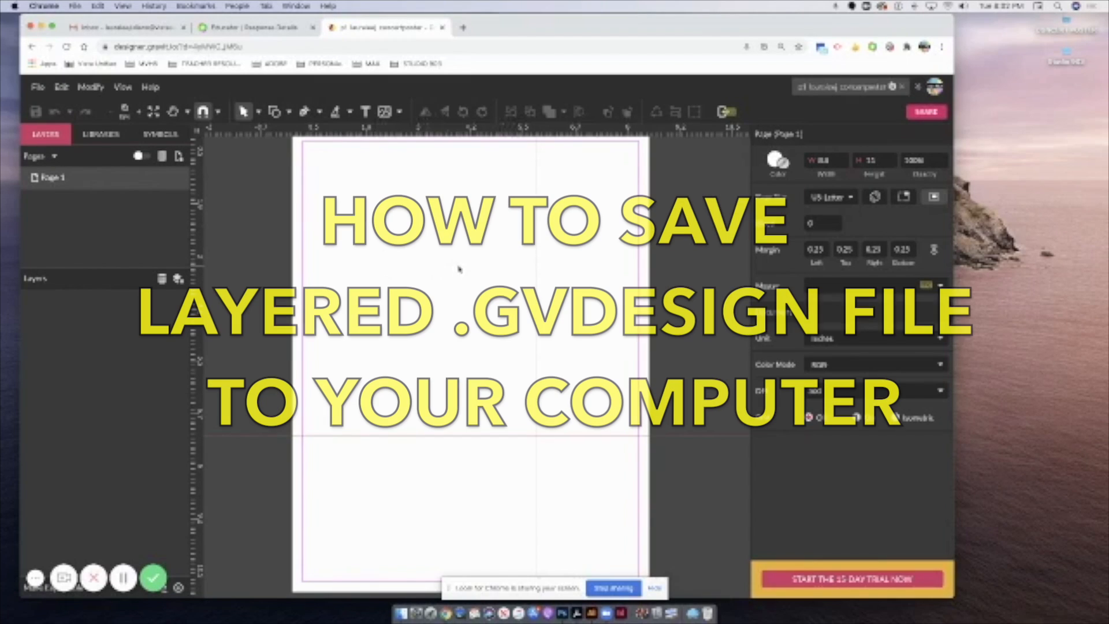
{"action": "left_click", "coordinate": [38, 87]}
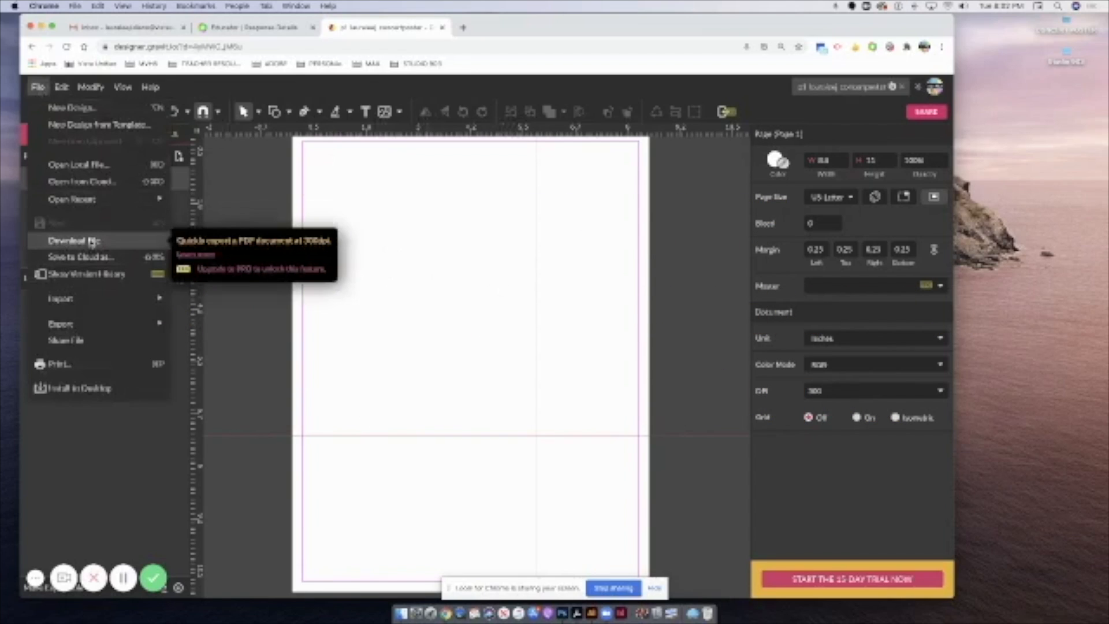
{"action": "left_click", "coordinate": [93, 242]}
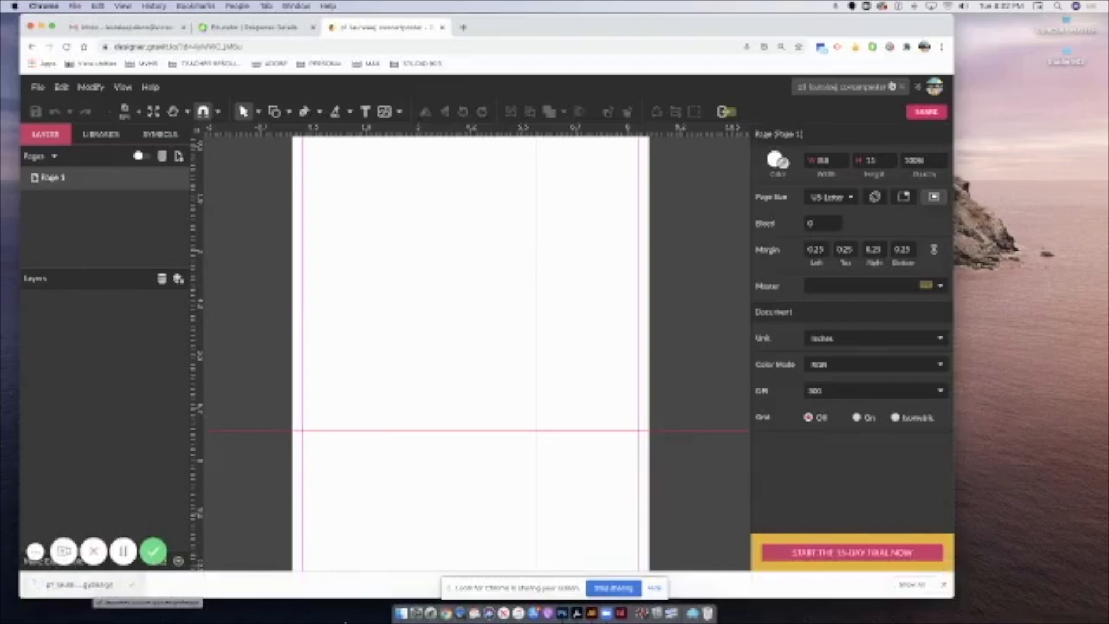
Move the downloaded p1 concert poster .gvdesign file from Downloads in Finder into the CONCERT POSTER folder on the desktop.
{"action": "left_click", "coordinate": [390, 601]}
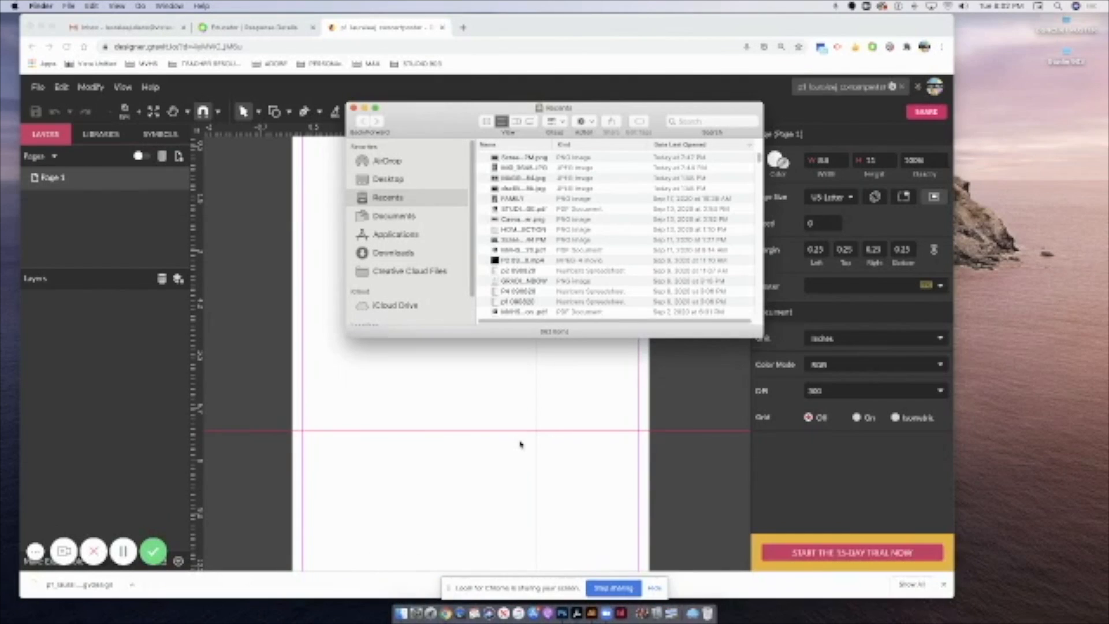
{"action": "left_click", "coordinate": [393, 255]}
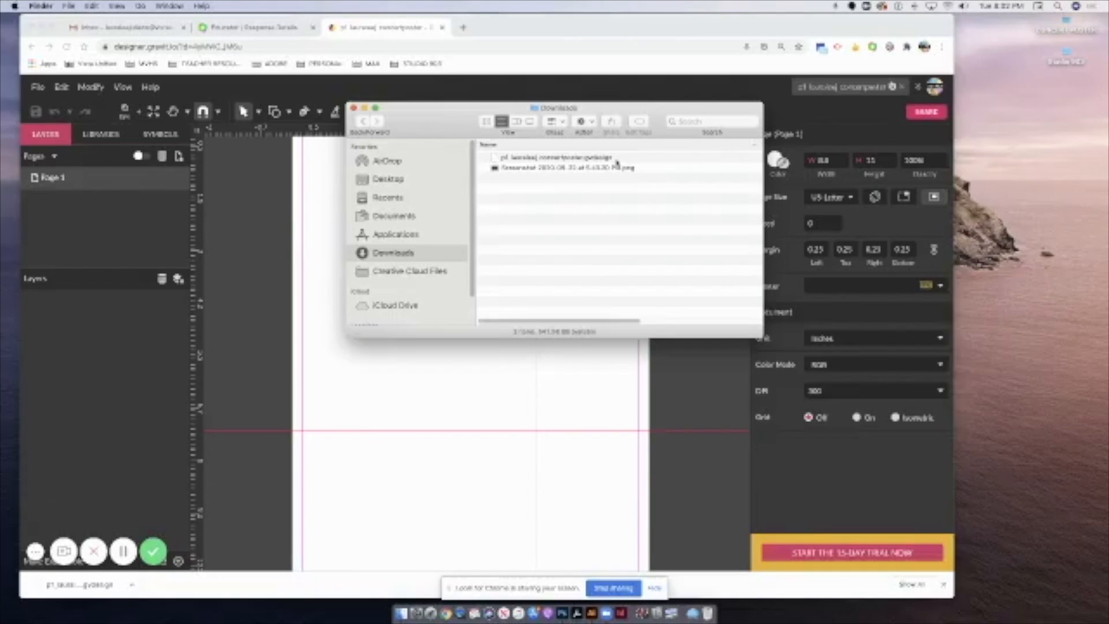
{"action": "mouse_move", "coordinate": [1066, 24]}
{"action": "left_mouse_down"}
{"action": "mouse_move", "coordinate": [1046, 178]}
{"action": "mouse_move", "coordinate": [1066, 34]}
{"action": "left_mouse_up"}
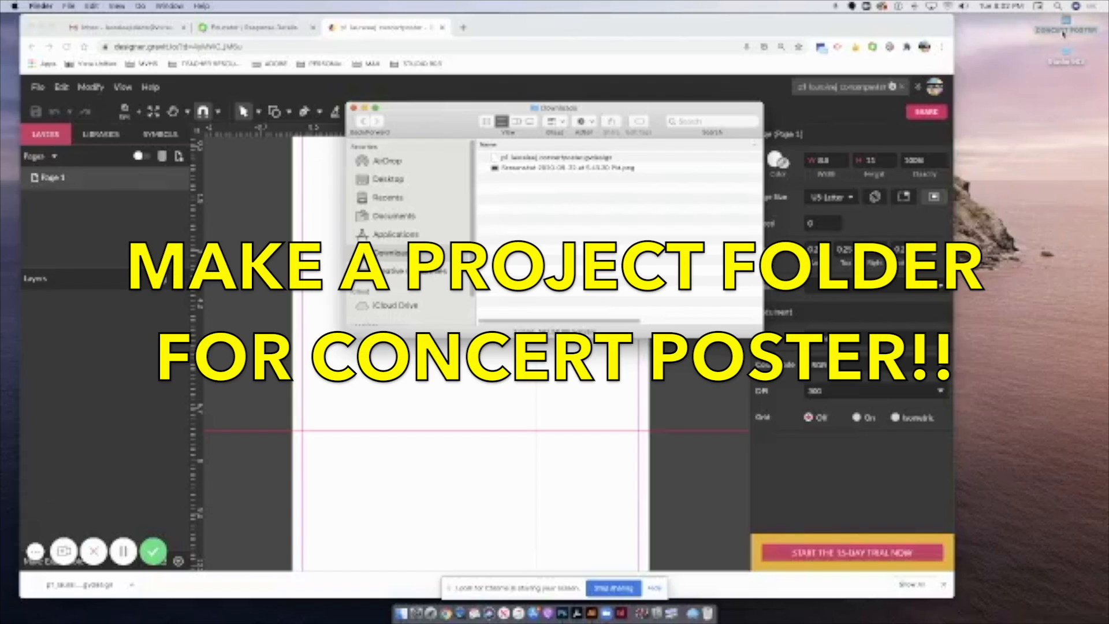
{"action": "left_click_drag", "start_coordinate": [1066, 23], "coordinate": [1000, 24]}
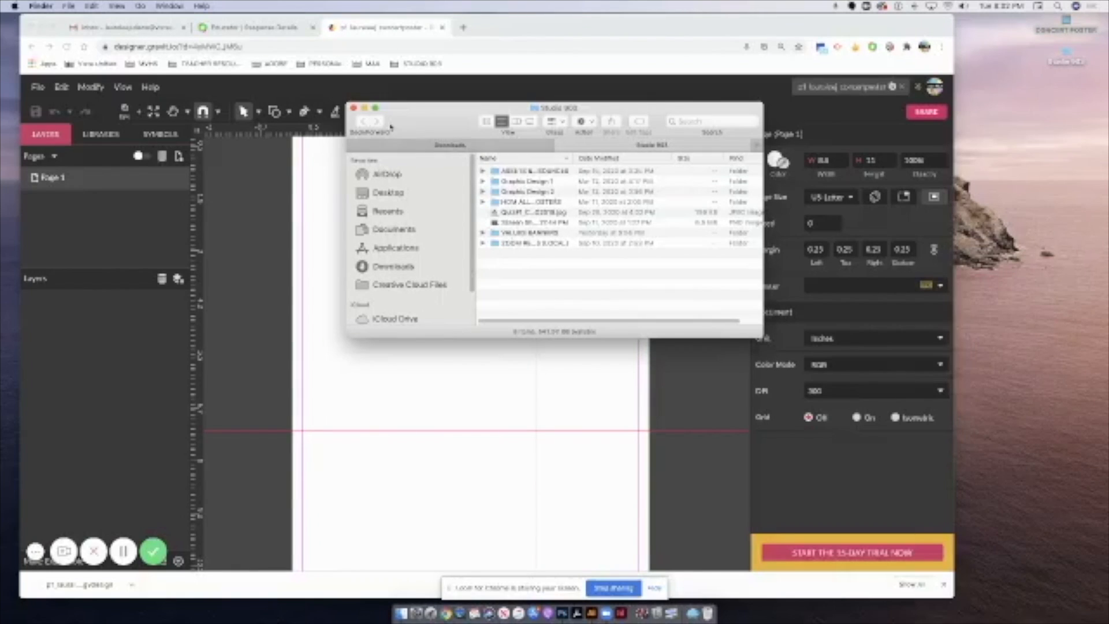
{"action": "left_click", "coordinate": [395, 267]}
{"action": "left_click_drag", "start_coordinate": [515, 172], "coordinate": [1079, 28]}
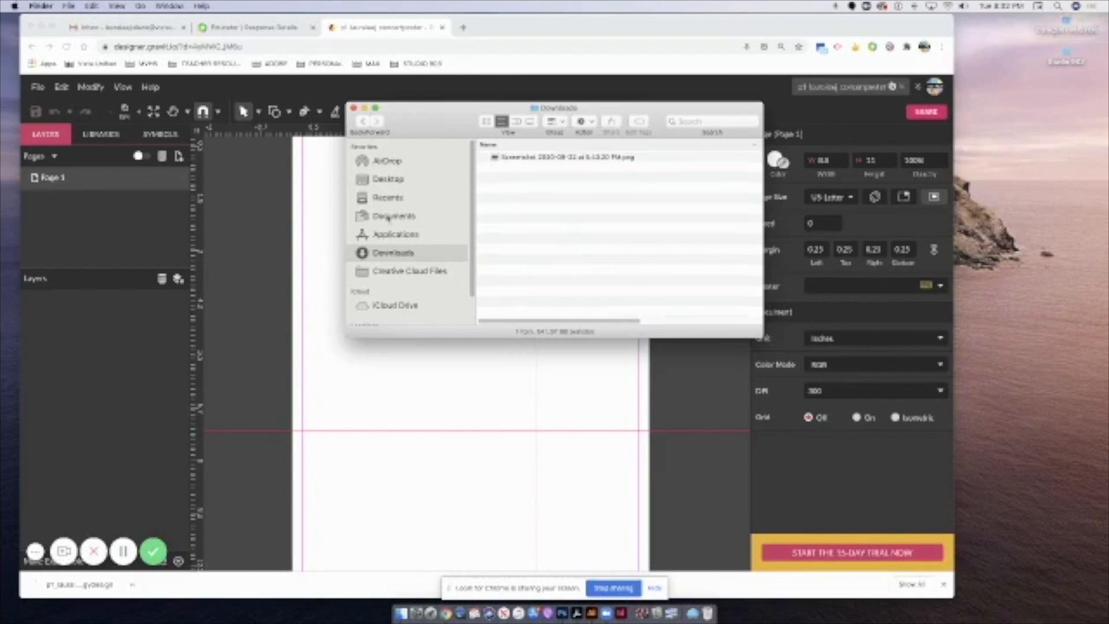
Close the Downloads window, check the CONCERT POSTER folder for the p1 .gvdesign file, and return to Gravit Designer.
{"action": "left_click", "coordinate": [353, 108]}
{"action": "left_click", "coordinate": [1052, 31]}
{"action": "double_click", "coordinate": [1052, 32]}
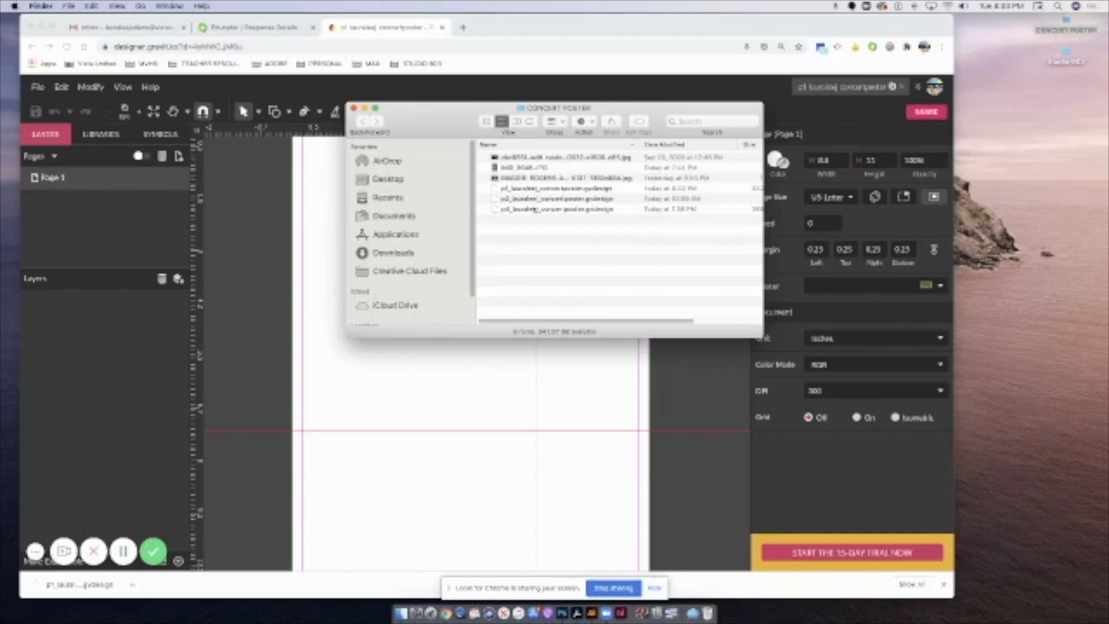
{"action": "left_click", "coordinate": [122, 205]}
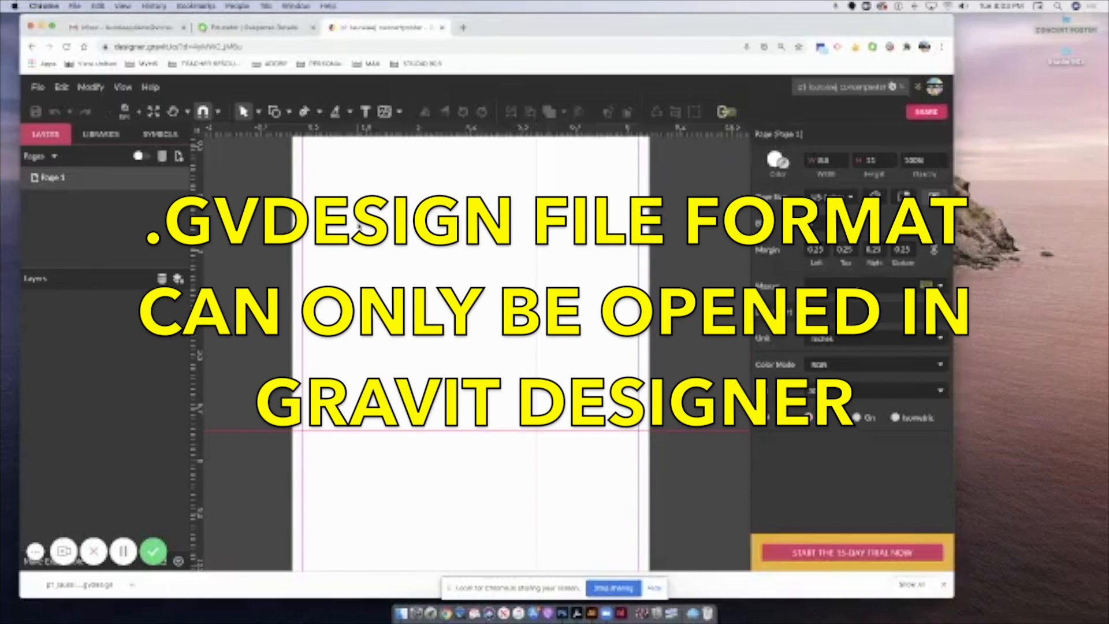
Open the local p4 concert poster .gvdesign file from the desktop's CONCERT POSTER folder and compare it with the p1 document.
{"action": "left_click", "coordinate": [41, 89]}
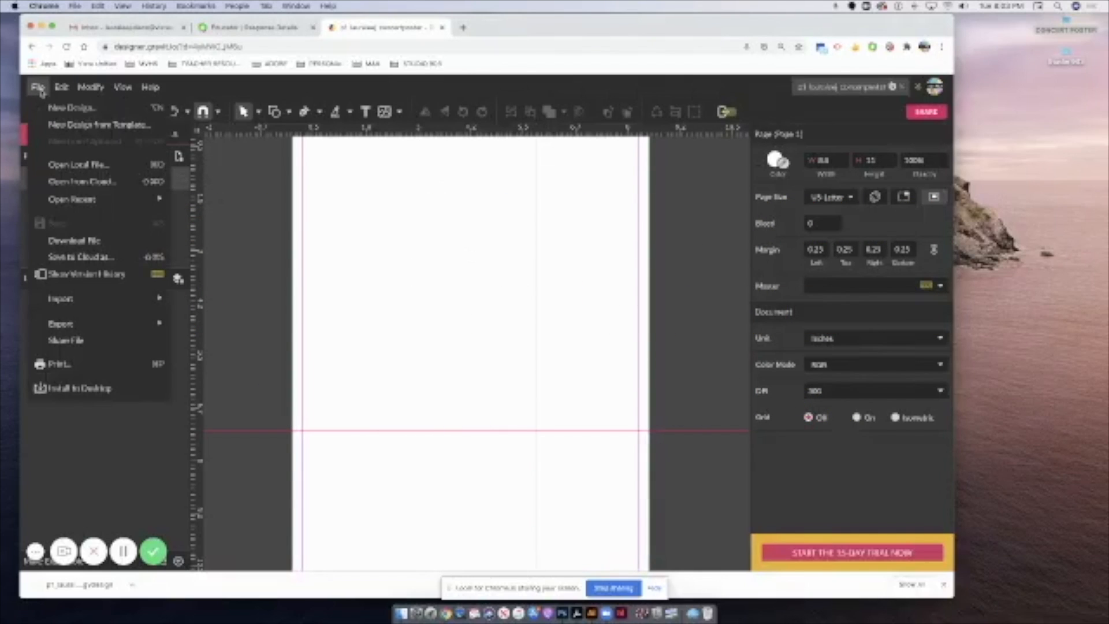
{"action": "left_click", "coordinate": [70, 165]}
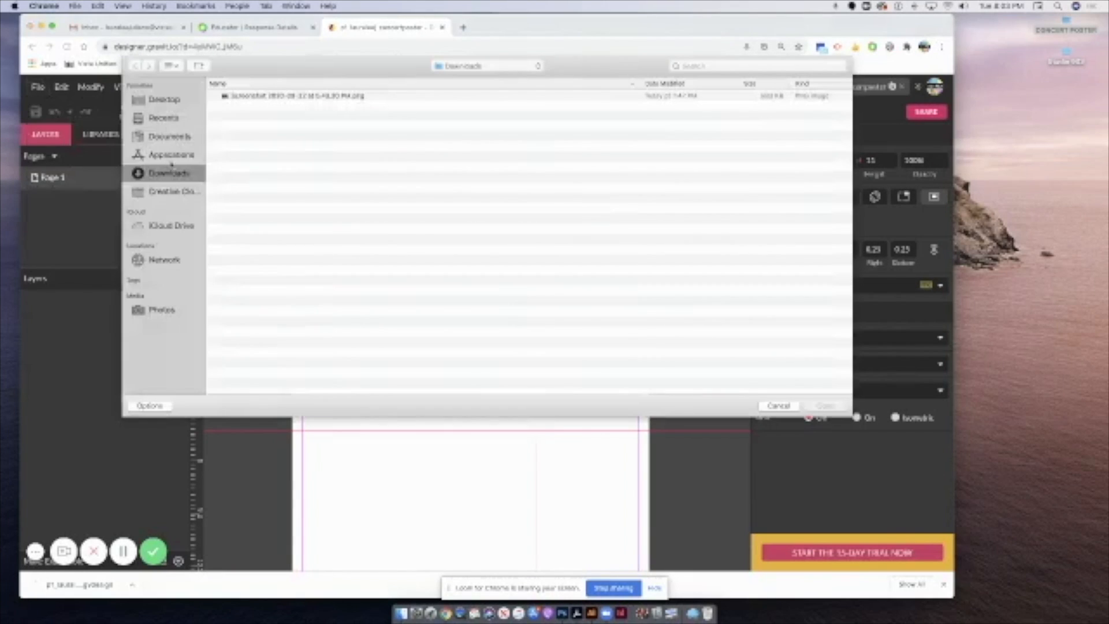
{"action": "left_click", "coordinate": [164, 99]}
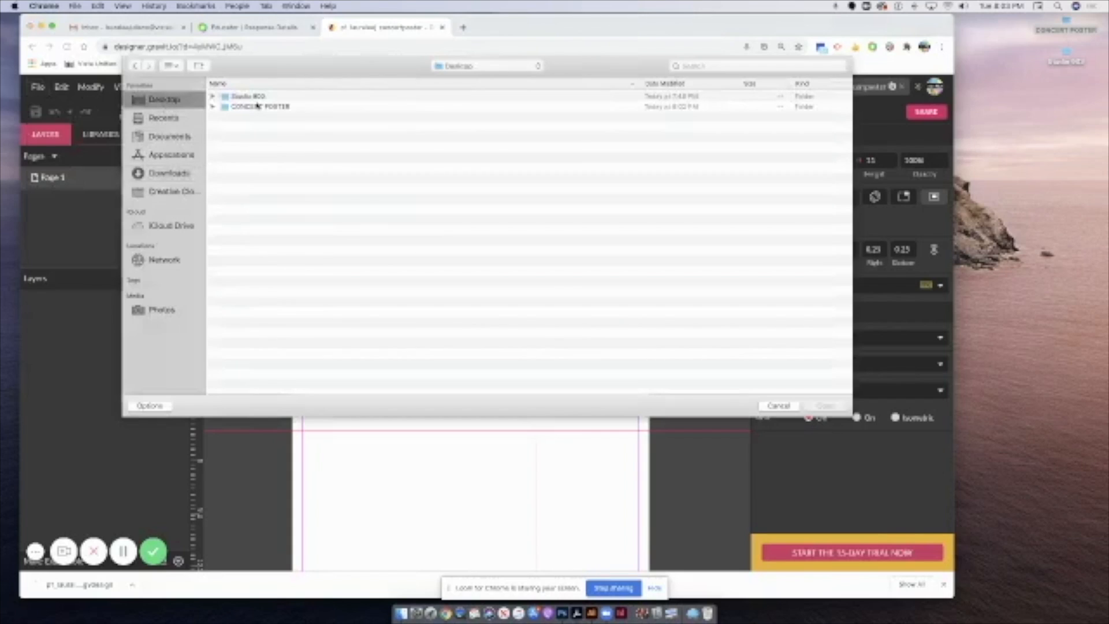
{"action": "left_click", "coordinate": [250, 106]}
{"action": "left_click", "coordinate": [212, 107]}
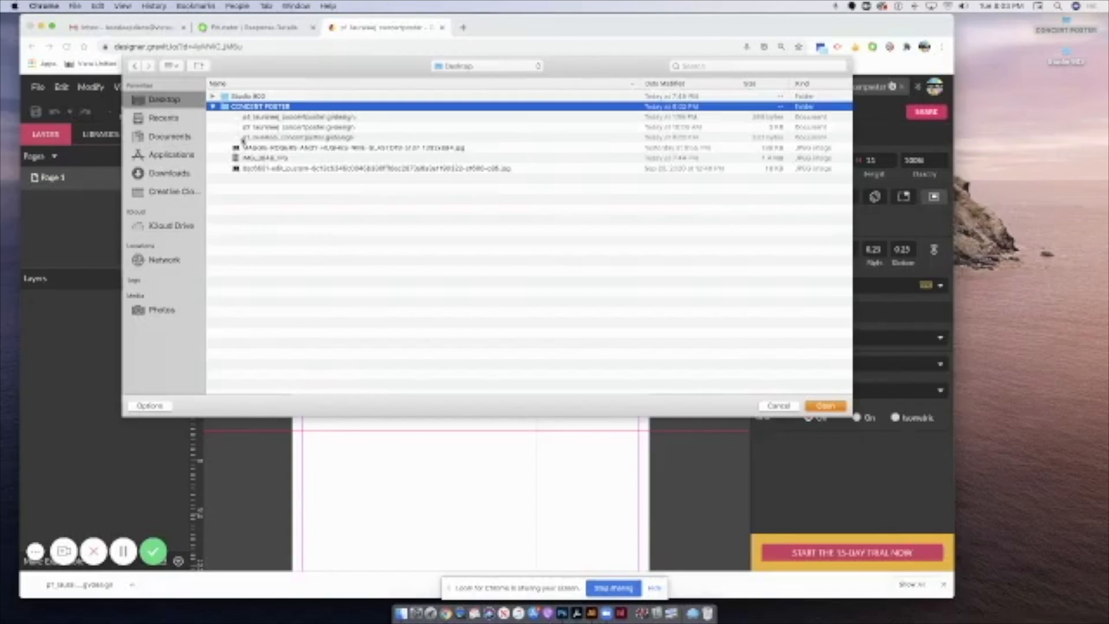
{"action": "left_click", "coordinate": [249, 116]}
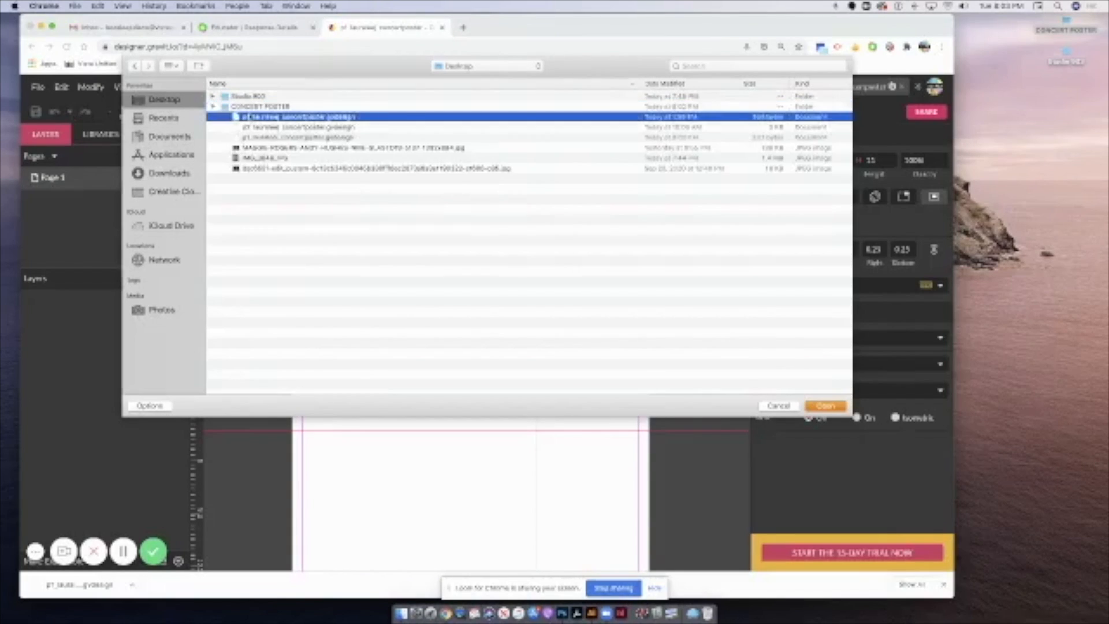
{"action": "left_click", "coordinate": [832, 406]}
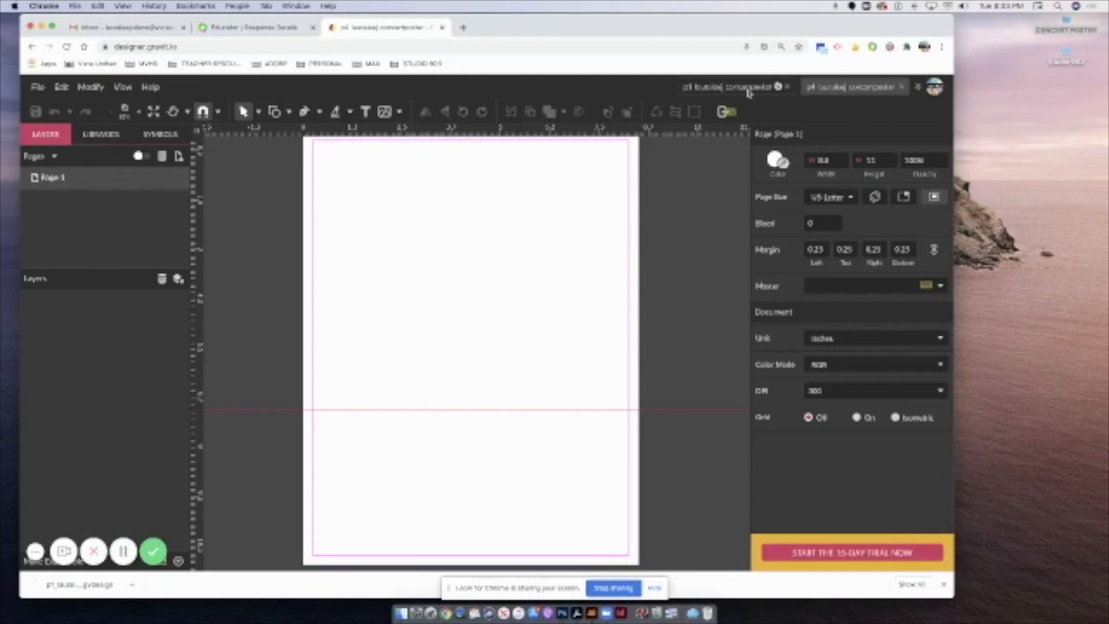
{"action": "left_click", "coordinate": [751, 92]}
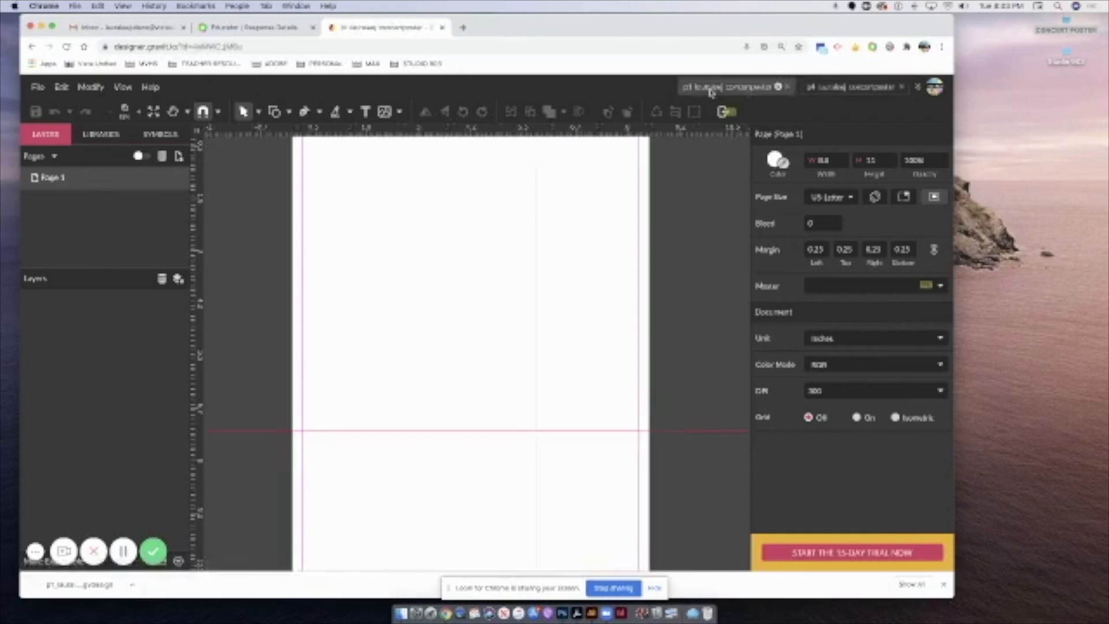
{"action": "left_click", "coordinate": [844, 88]}
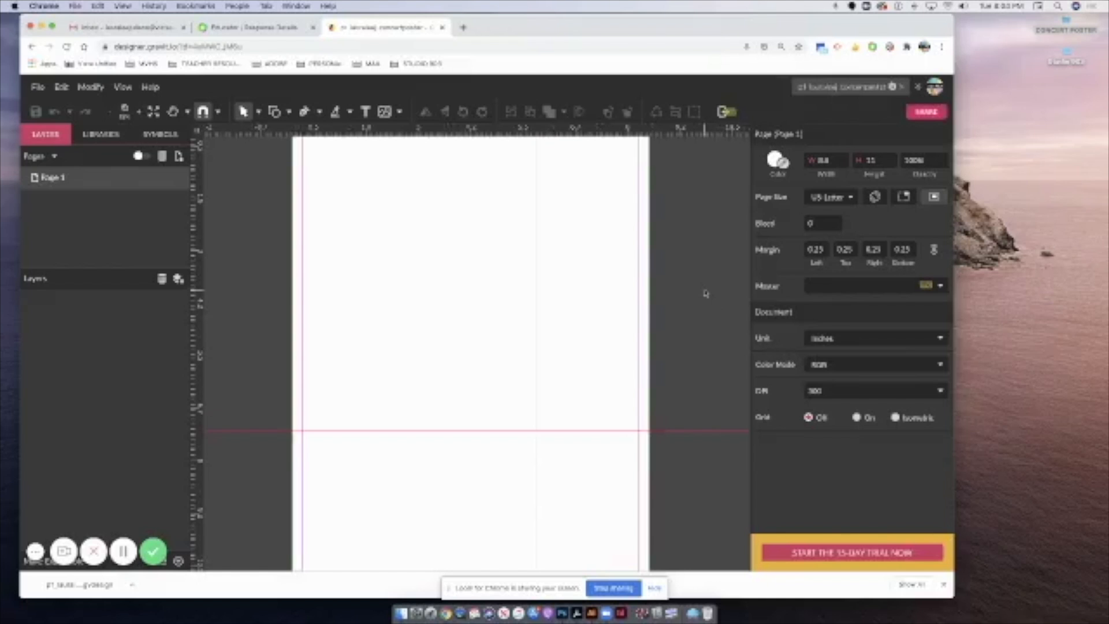
Dismiss the browser's downloads bar, then enlarge and reposition the browser window so the desktop folders stay reachable.
{"action": "left_click", "coordinate": [943, 584]}
{"action": "left_click_drag", "start_coordinate": [1058, 622], "coordinate": [1071, 610]}
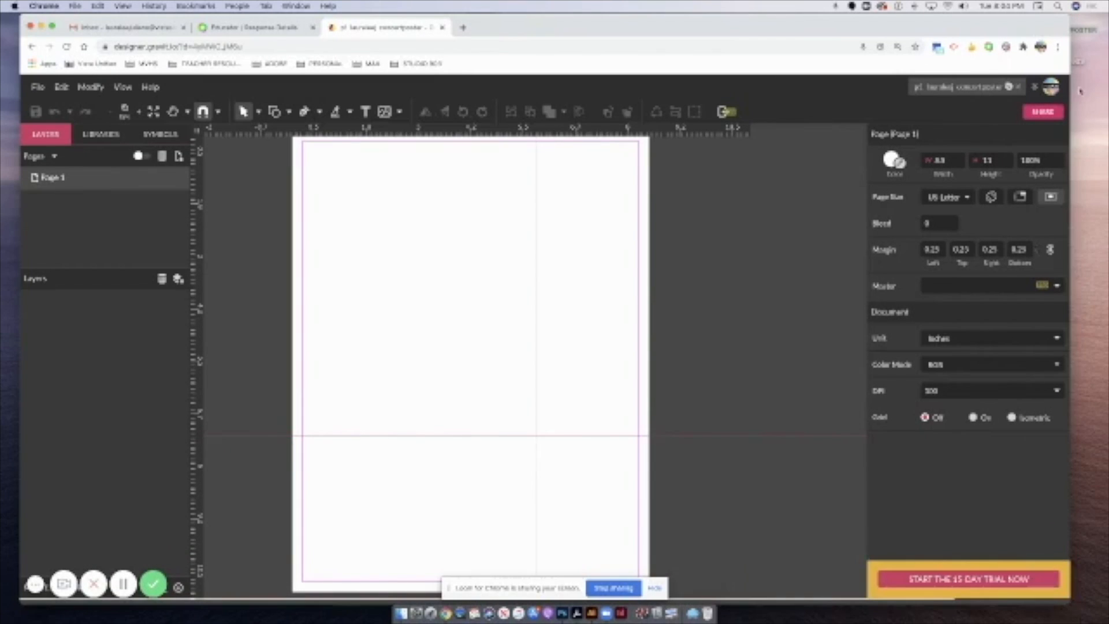
{"action": "left_click_drag", "start_coordinate": [1051, 28], "coordinate": [1009, 29]}
Open the concert poster sketch photo from the desktop's CONCERT POSTER folder in Preview.
{"action": "double_click", "coordinate": [1064, 55]}
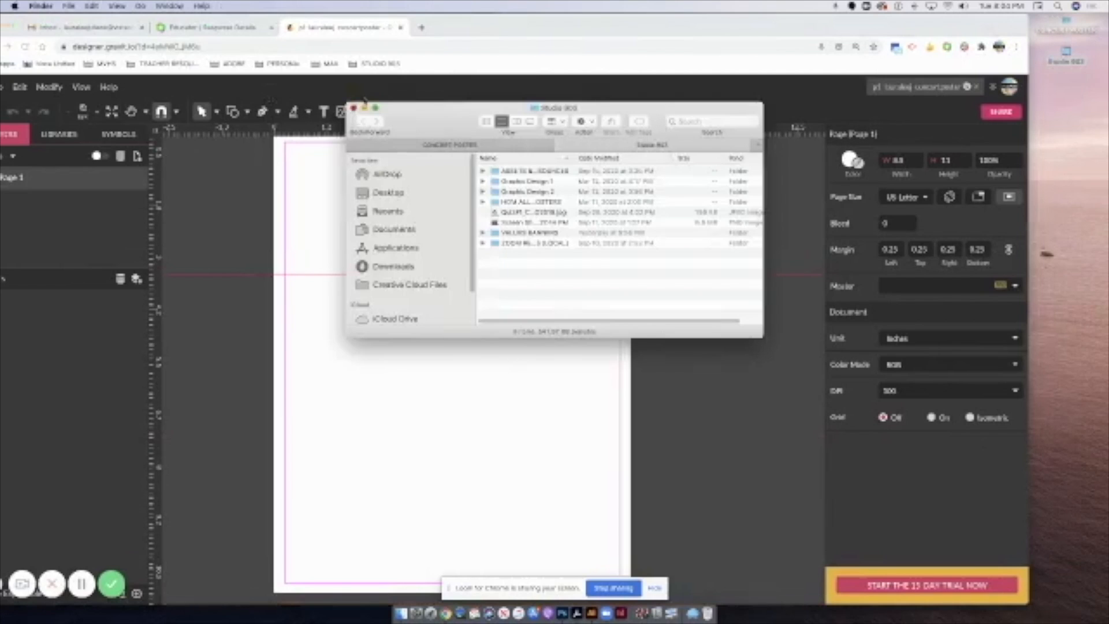
{"action": "left_click", "coordinate": [353, 108]}
{"action": "double_click", "coordinate": [1066, 25]}
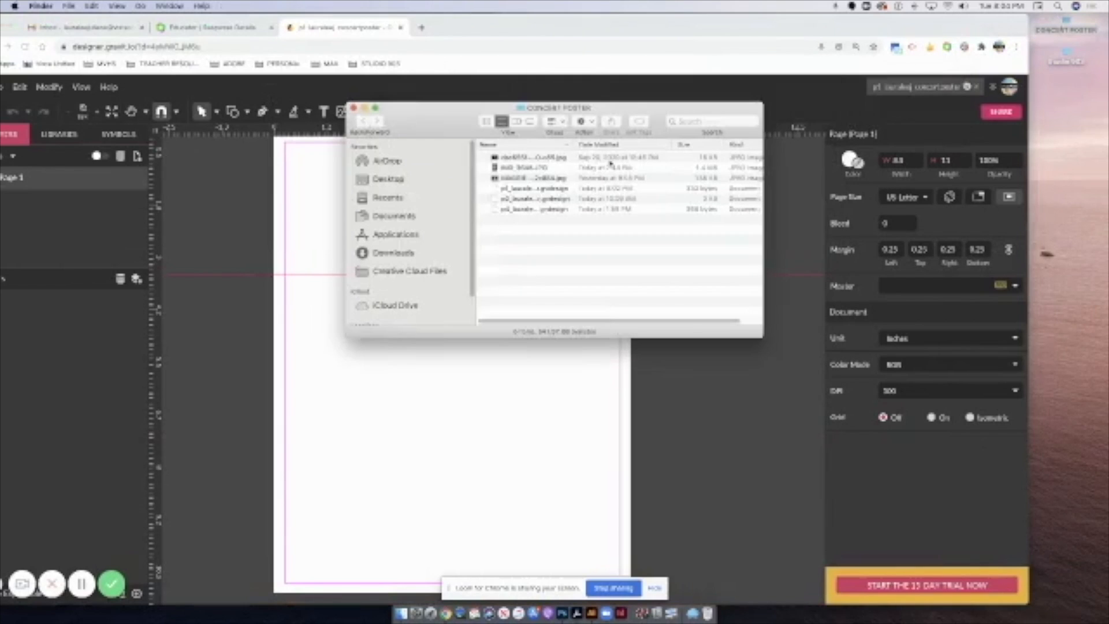
{"action": "double_click", "coordinate": [514, 167]}
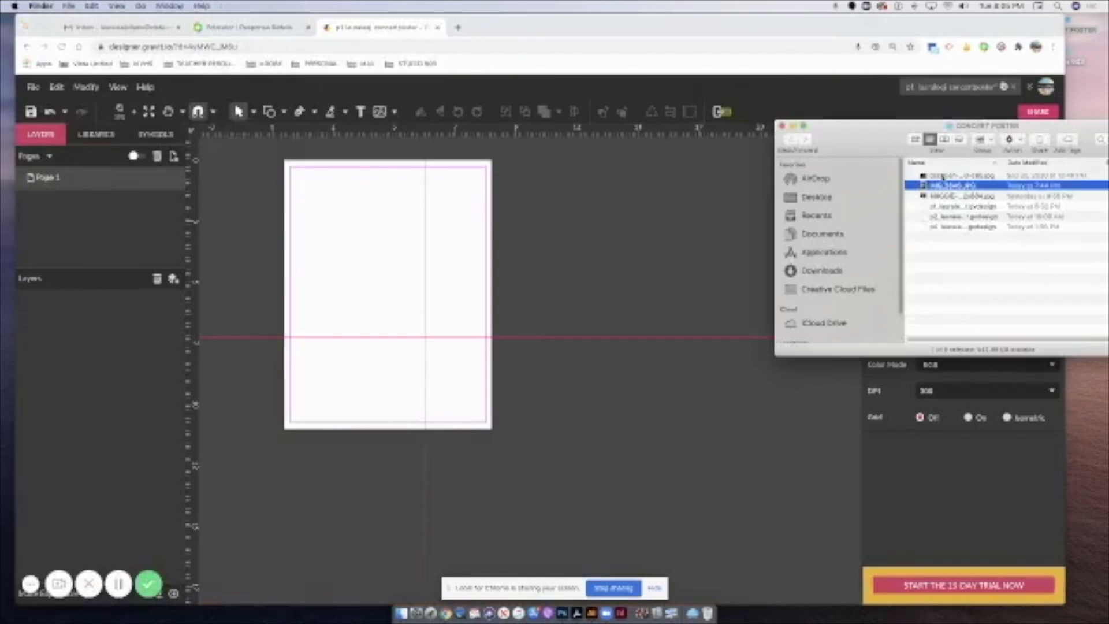
{"action": "double_click", "coordinate": [944, 185]}
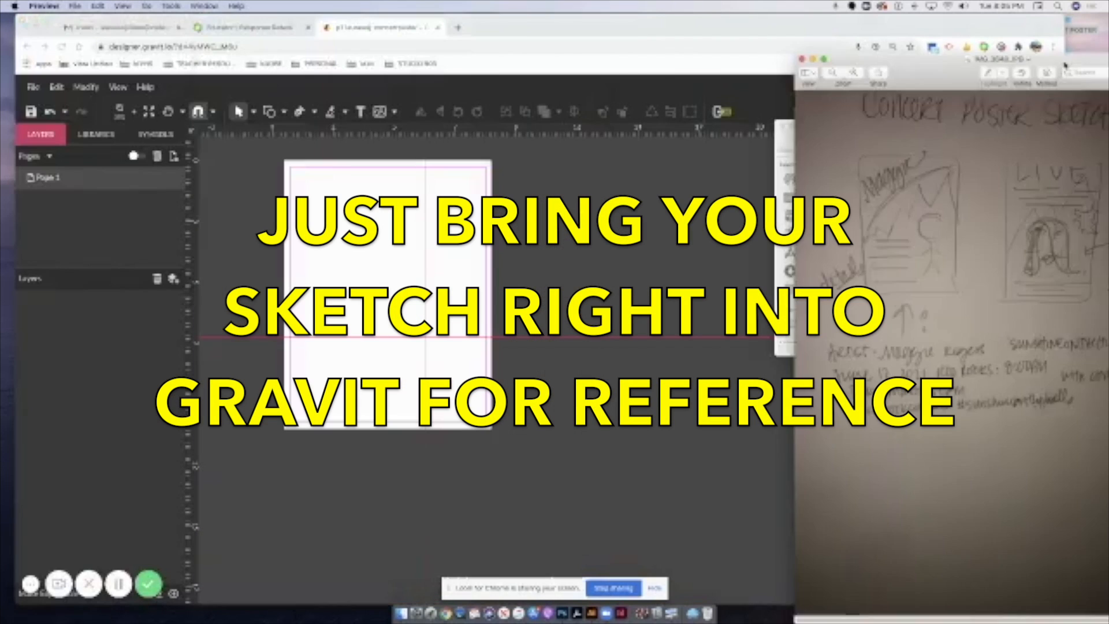
Resize the browser and sketch photo windows so they sit side by side with the poster sketches in view.
{"action": "mouse_move", "coordinate": [1000, 76]}
{"action": "left_mouse_down"}
{"action": "mouse_move", "coordinate": [1017, 76]}
{"action": "mouse_move", "coordinate": [1017, 52]}
{"action": "mouse_move", "coordinate": [1059, 38]}
{"action": "mouse_move", "coordinate": [774, 22]}
{"action": "left_mouse_up"}
{"action": "left_click", "coordinate": [771, 20]}
{"action": "left_click", "coordinate": [823, 34]}
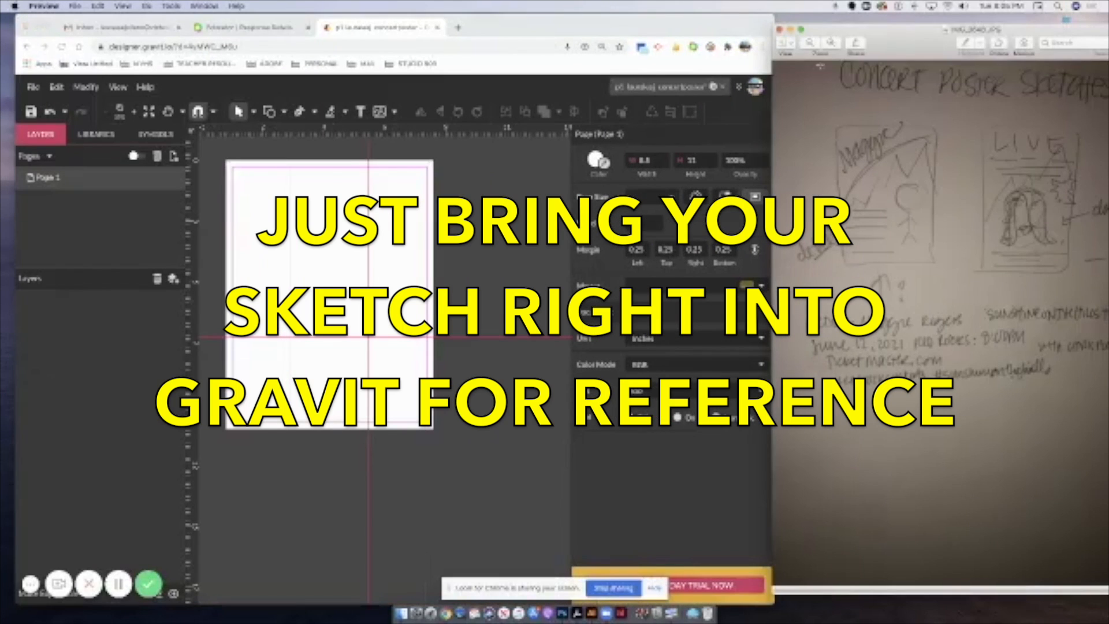
{"action": "left_click_drag", "start_coordinate": [774, 594], "coordinate": [872, 554]}
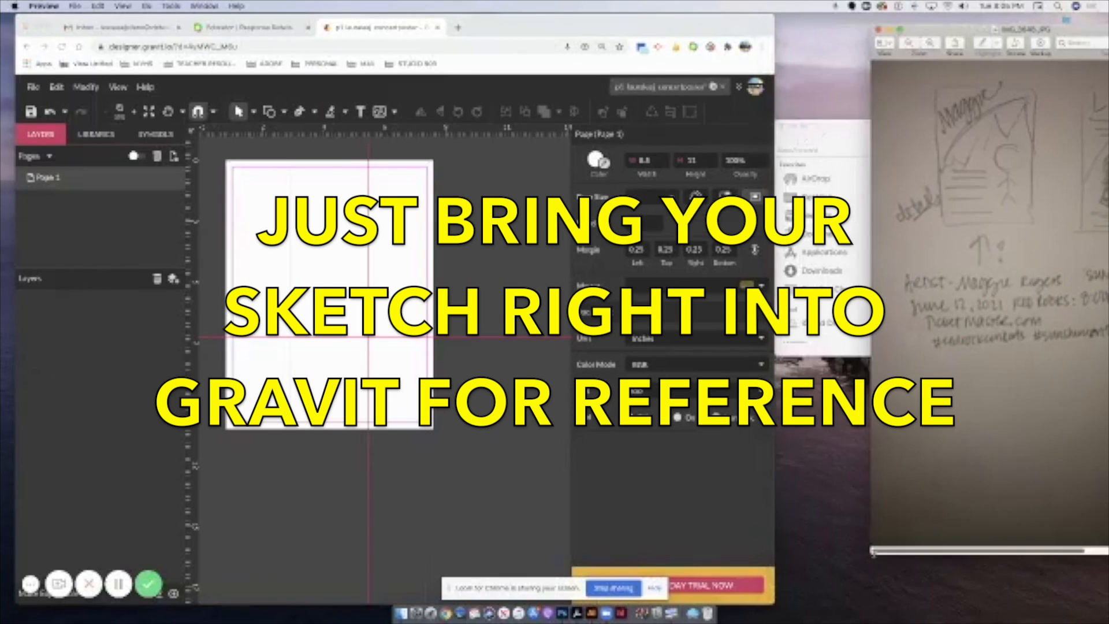
{"action": "left_click_drag", "start_coordinate": [966, 20], "coordinate": [870, 11]}
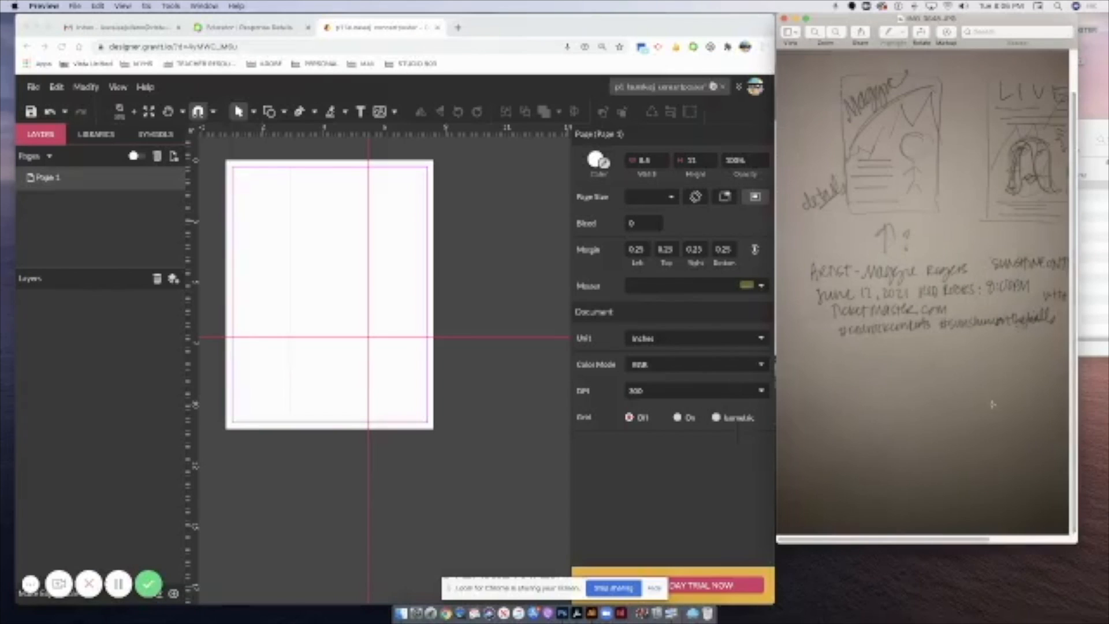
{"action": "left_click_drag", "start_coordinate": [970, 540], "coordinate": [1047, 543]}
{"action": "scroll", "coordinate": [1017, 533], "scroll_direction": "left", "scroll_amount": 3}
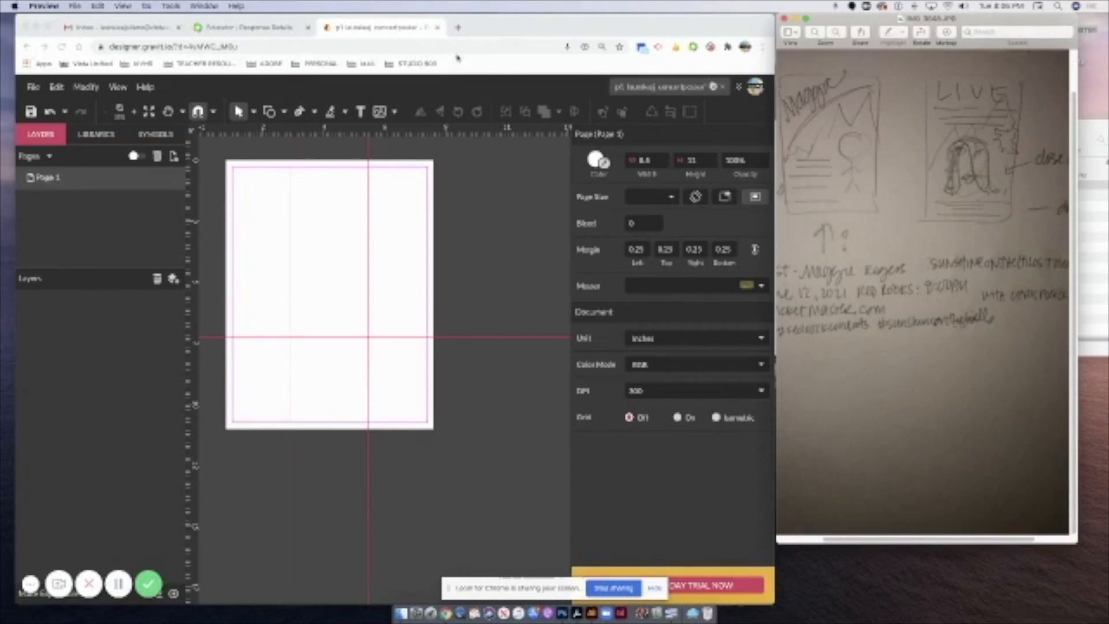
Draw a background rectangle covering the whole 8.5 x 11 inch page in Gravit Designer, starting at position 0, 0.
{"action": "left_click_drag", "start_coordinate": [528, 28], "coordinate": [558, 28]}
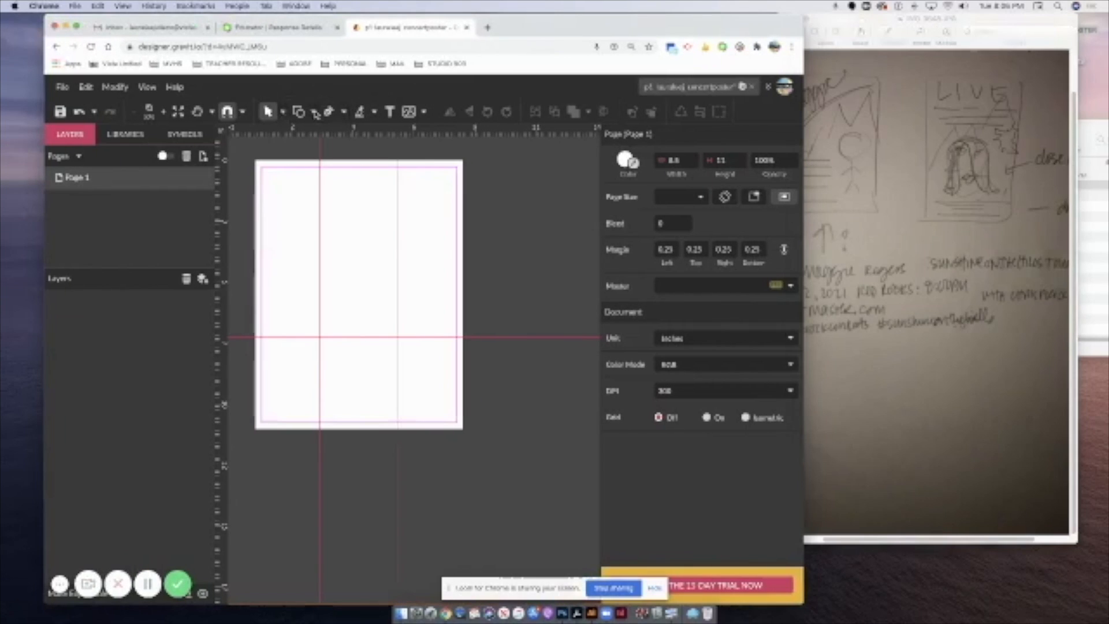
{"action": "left_click", "coordinate": [314, 112]}
{"action": "left_click", "coordinate": [334, 150]}
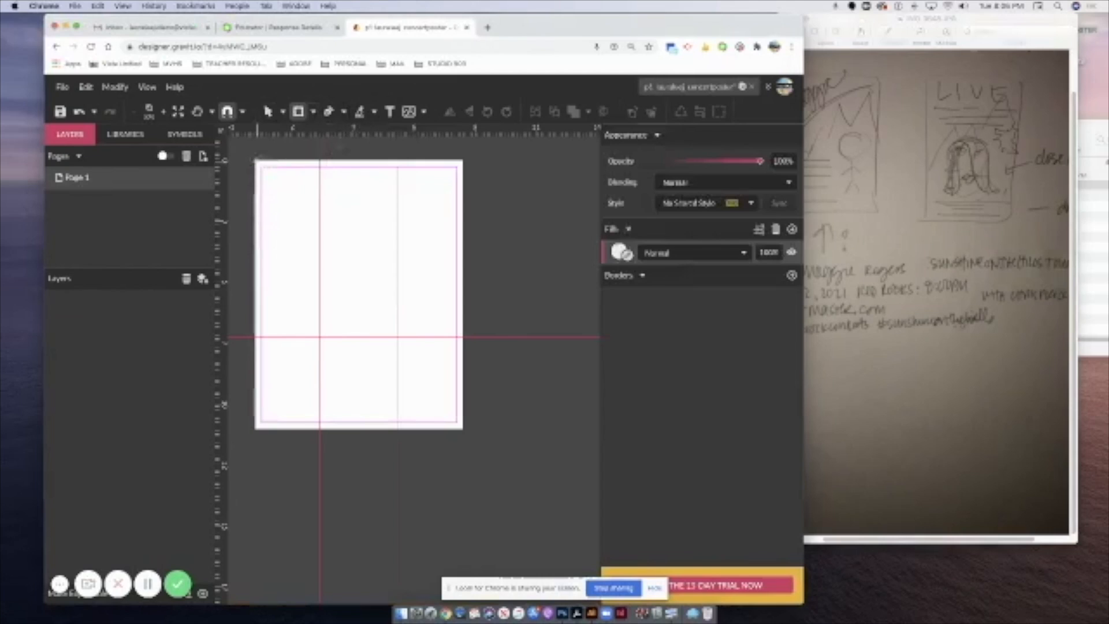
{"action": "mouse_move", "coordinate": [256, 161]}
{"action": "left_mouse_down"}
{"action": "mouse_move", "coordinate": [307, 207]}
{"action": "mouse_move", "coordinate": [462, 428]}
{"action": "left_mouse_up"}
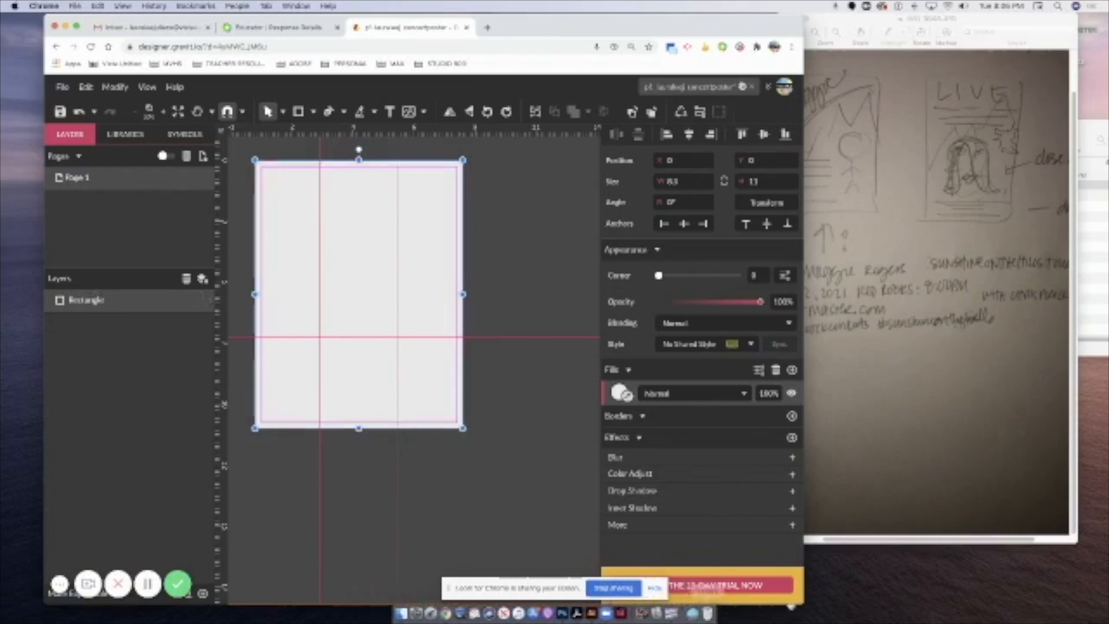
Shrink the sketch photo window and adjust the browser's size so the full design workspace stays visible beside the sketch.
{"action": "left_click_drag", "start_coordinate": [803, 603], "coordinate": [942, 573]}
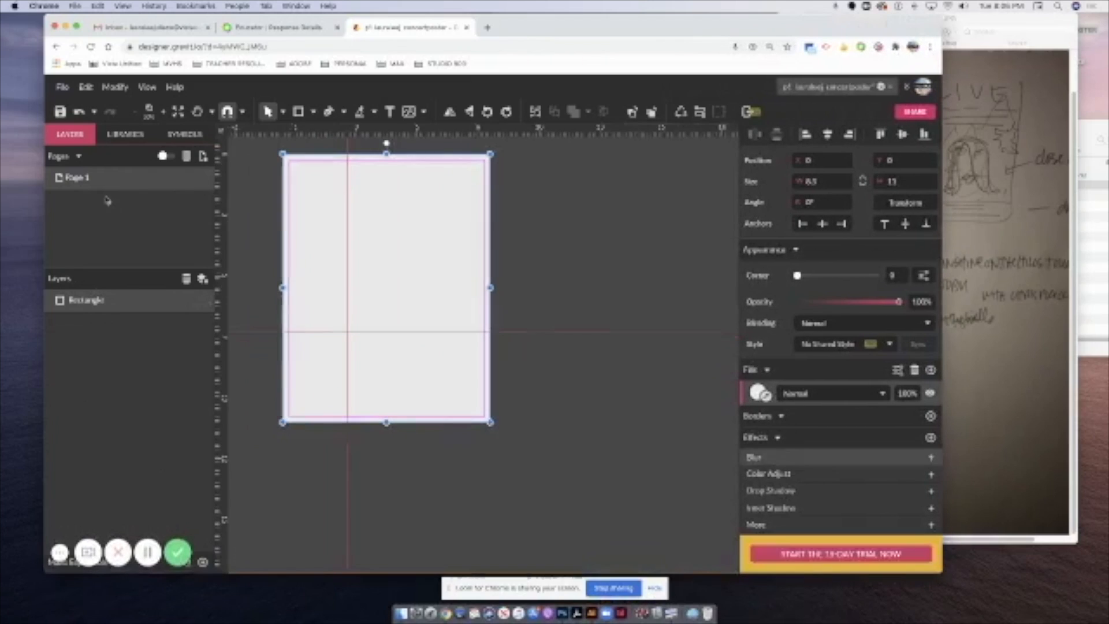
{"action": "left_click", "coordinate": [1030, 214]}
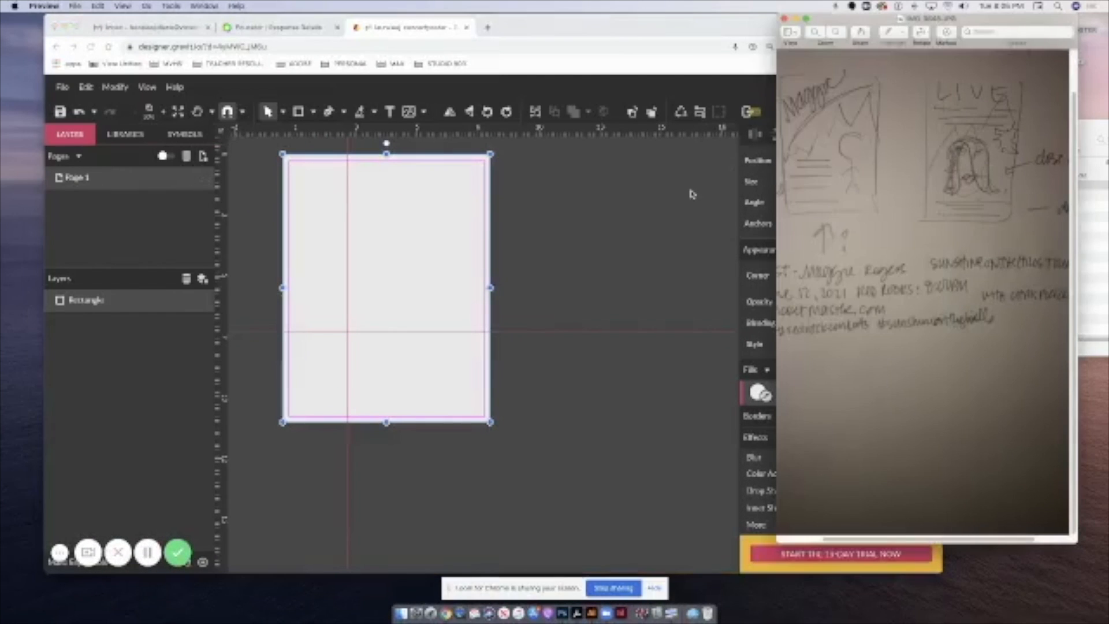
{"action": "mouse_move", "coordinate": [850, 27]}
{"action": "left_mouse_down"}
{"action": "mouse_move", "coordinate": [924, 56]}
{"action": "mouse_move", "coordinate": [859, 38]}
{"action": "left_mouse_up"}
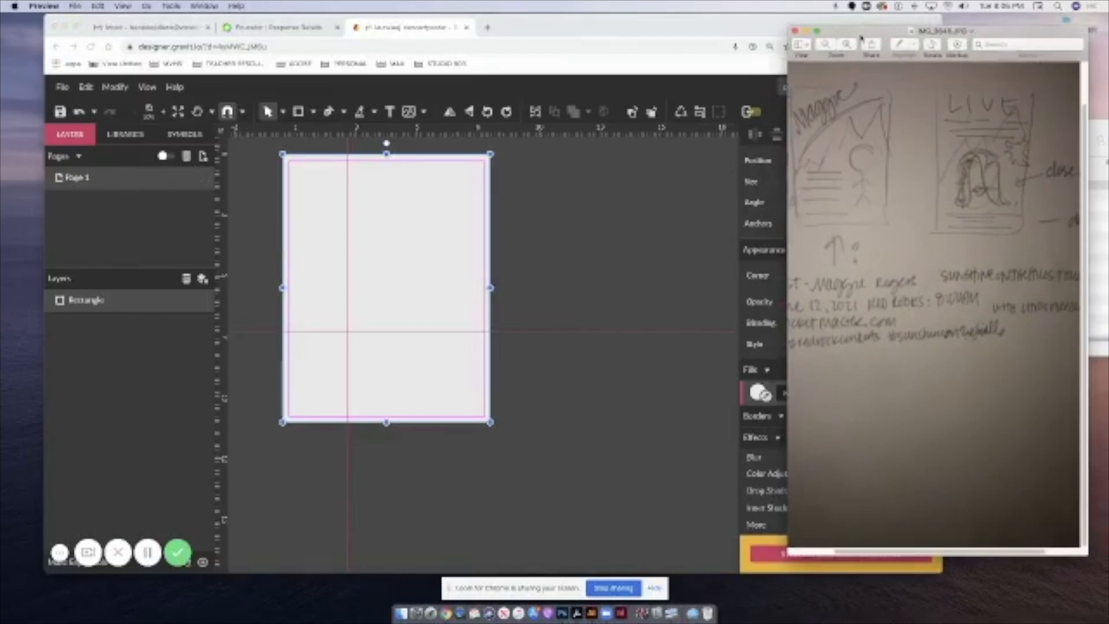
{"action": "left_click_drag", "start_coordinate": [789, 556], "coordinate": [898, 465]}
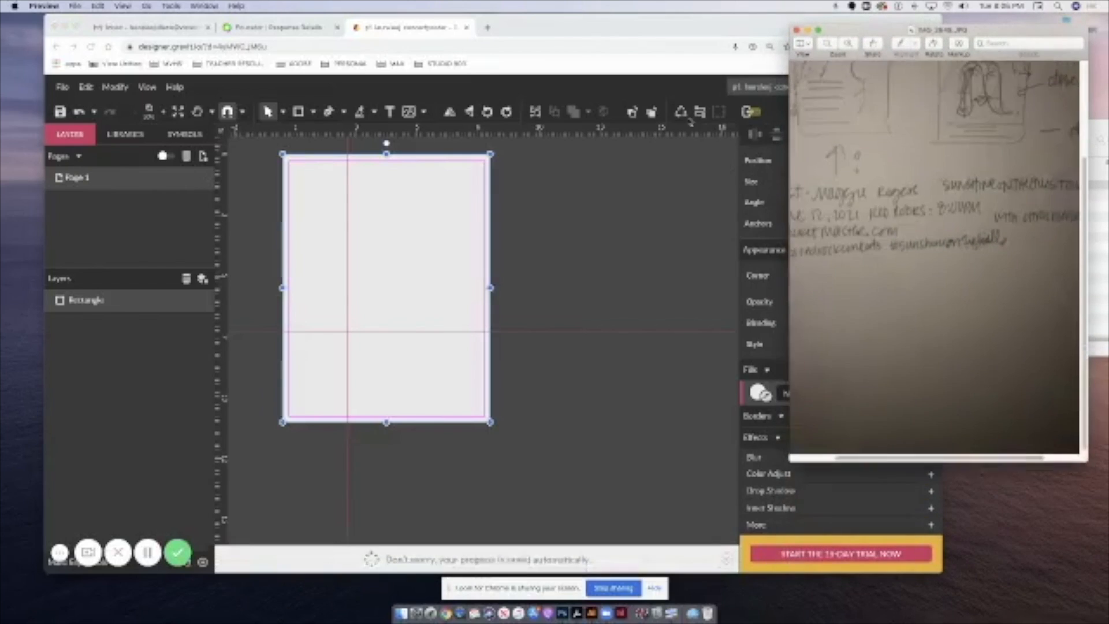
{"action": "left_click", "coordinate": [938, 19]}
{"action": "left_click_drag", "start_coordinate": [937, 19], "coordinate": [866, 11]}
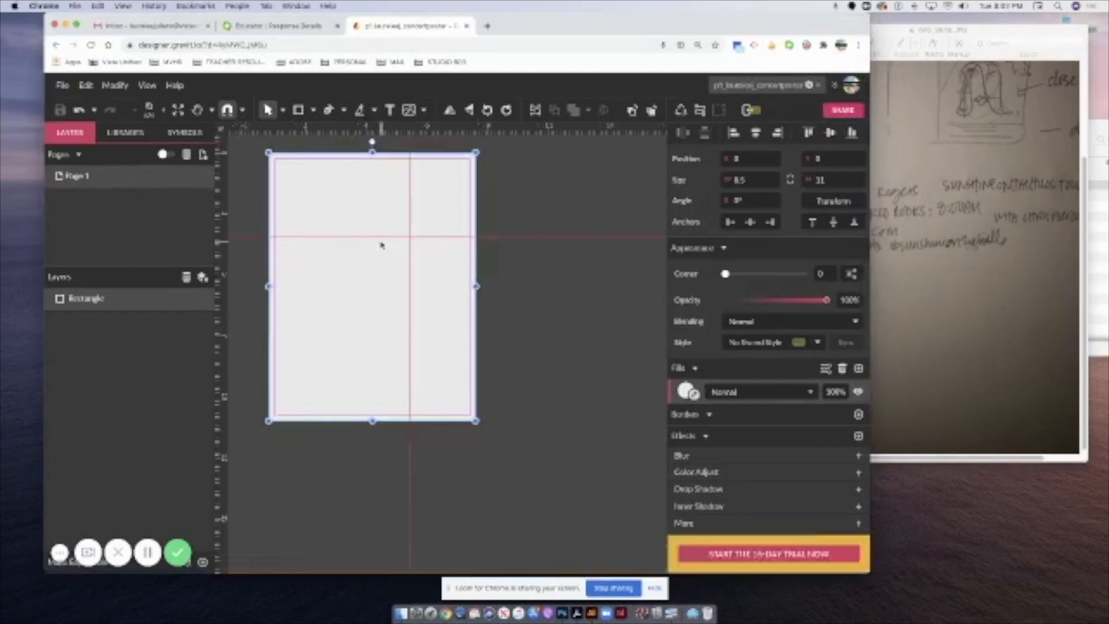
Change the background rectangle's fill to a linear gradient and set its end stop to teal blue #13849B.
{"action": "left_click", "coordinate": [683, 393]}
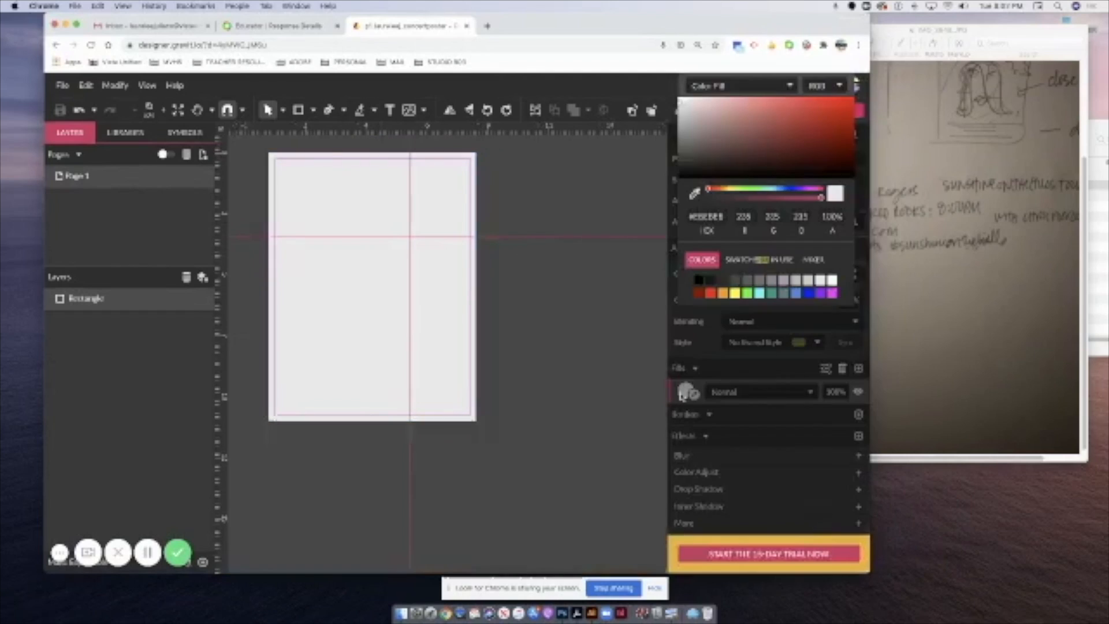
{"action": "left_click", "coordinate": [786, 87]}
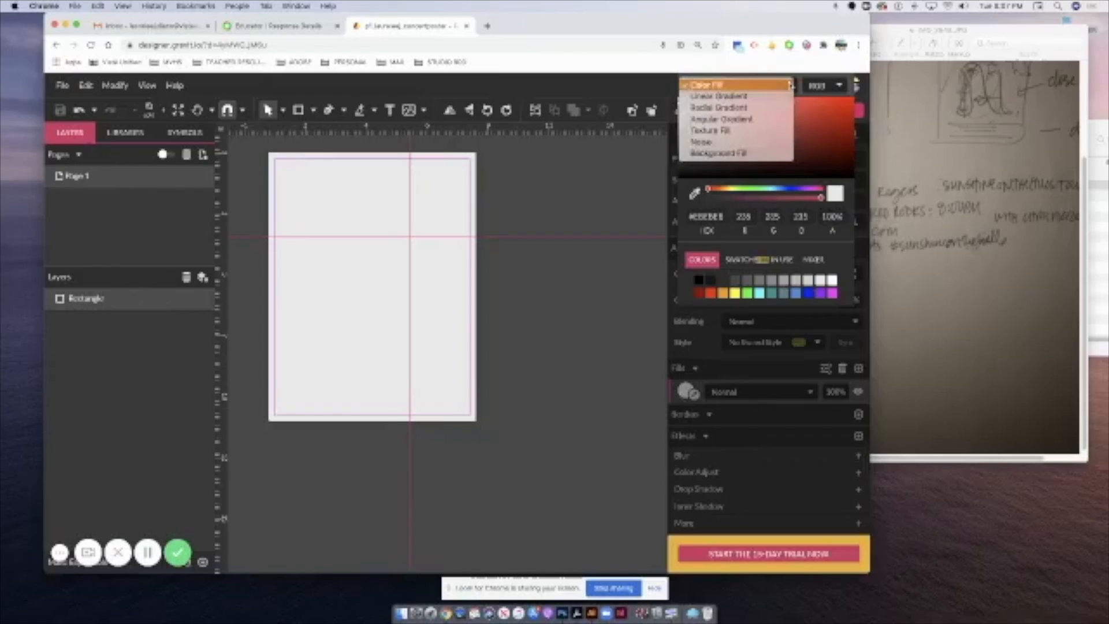
{"action": "left_click", "coordinate": [765, 98]}
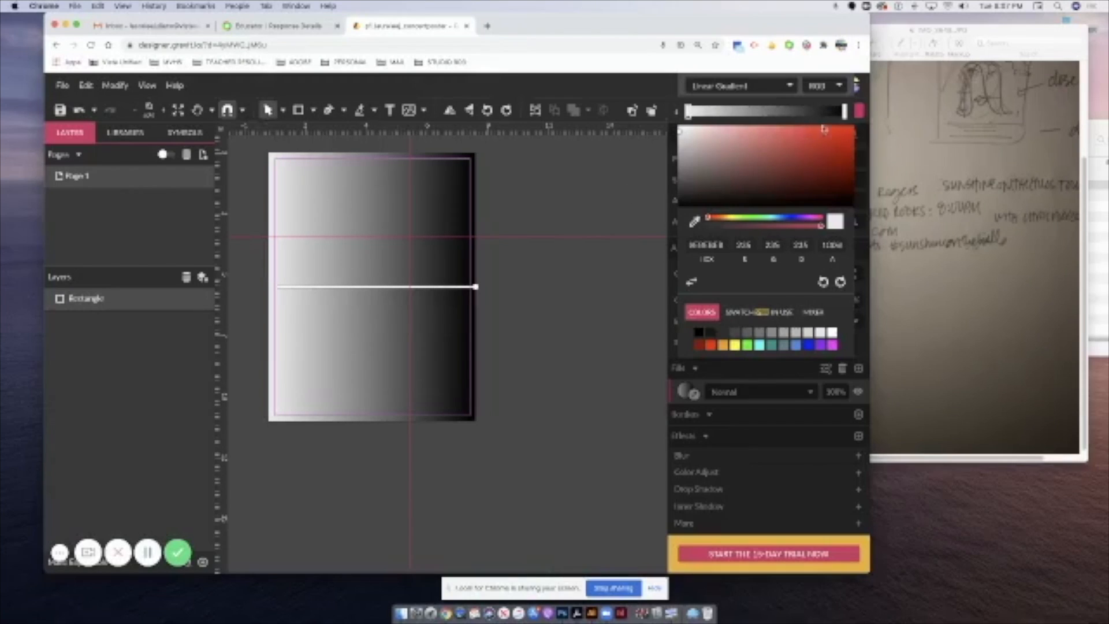
{"action": "left_click", "coordinate": [844, 111]}
{"action": "left_click_drag", "start_coordinate": [845, 114], "coordinate": [848, 114]}
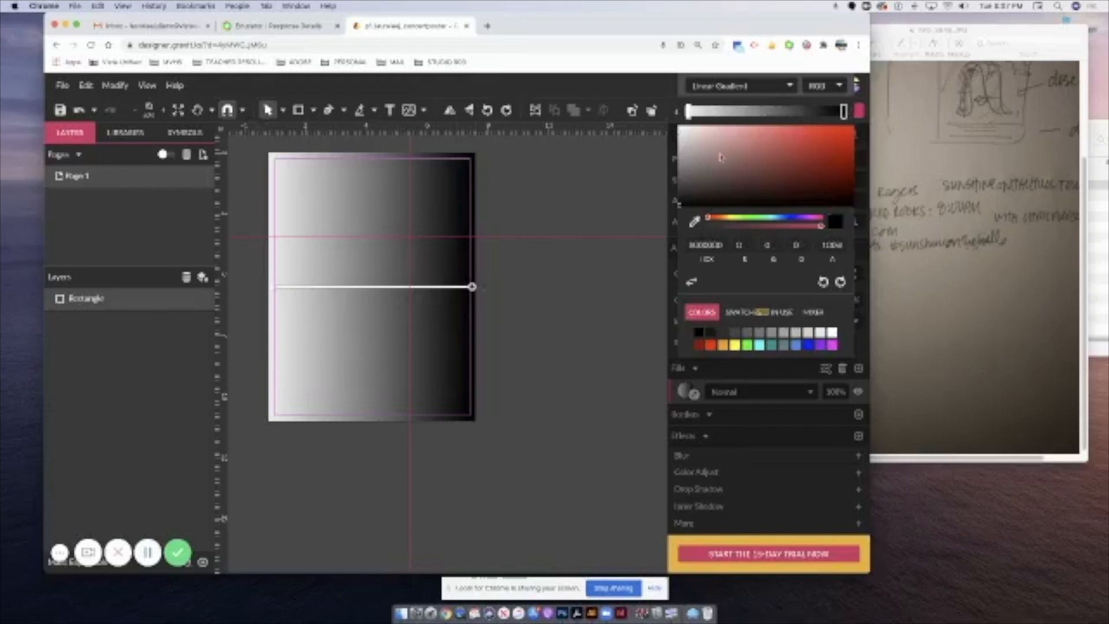
{"action": "left_click_drag", "start_coordinate": [719, 159], "coordinate": [832, 156]}
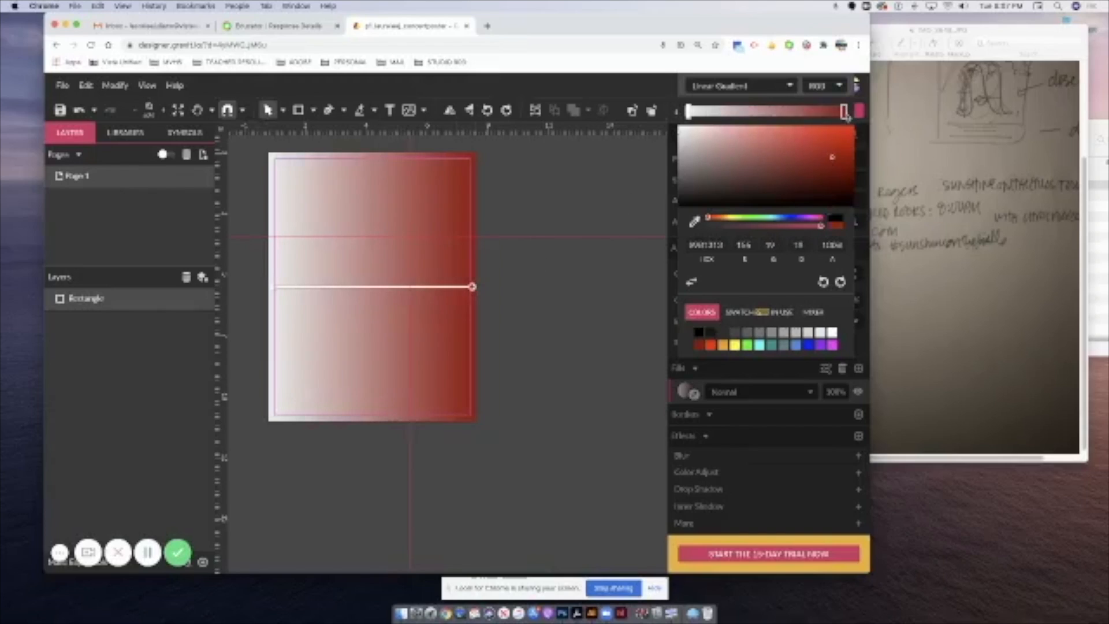
{"action": "left_click", "coordinate": [716, 218]}
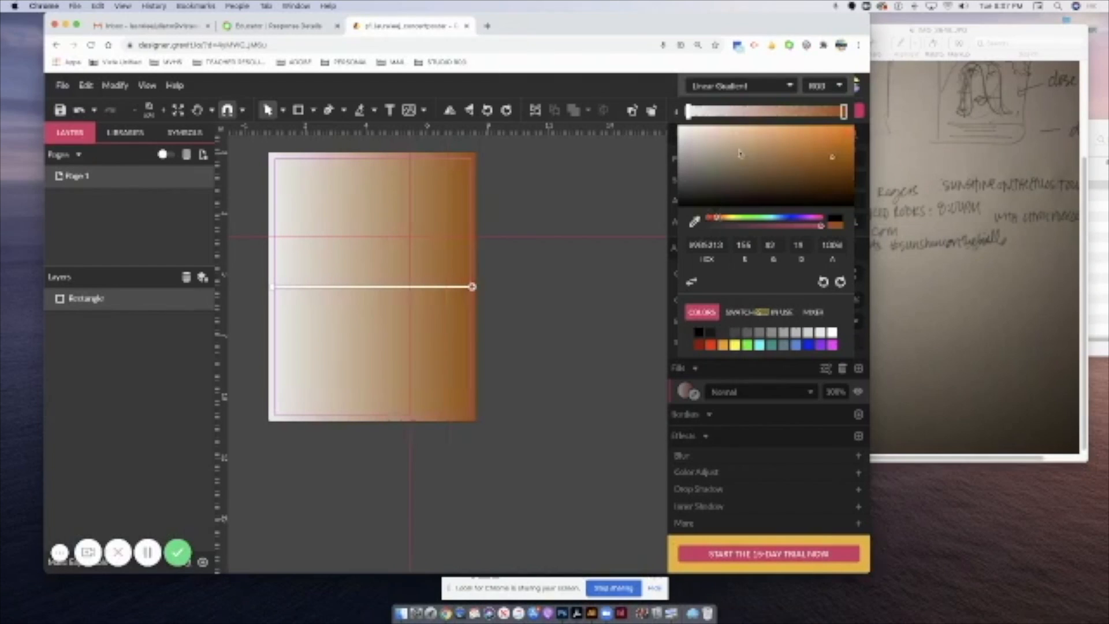
{"action": "left_click", "coordinate": [769, 218]}
{"action": "mouse_move", "coordinate": [772, 219]}
{"action": "left_mouse_down"}
{"action": "mouse_move", "coordinate": [783, 218]}
{"action": "mouse_move", "coordinate": [768, 218]}
{"action": "left_mouse_up"}
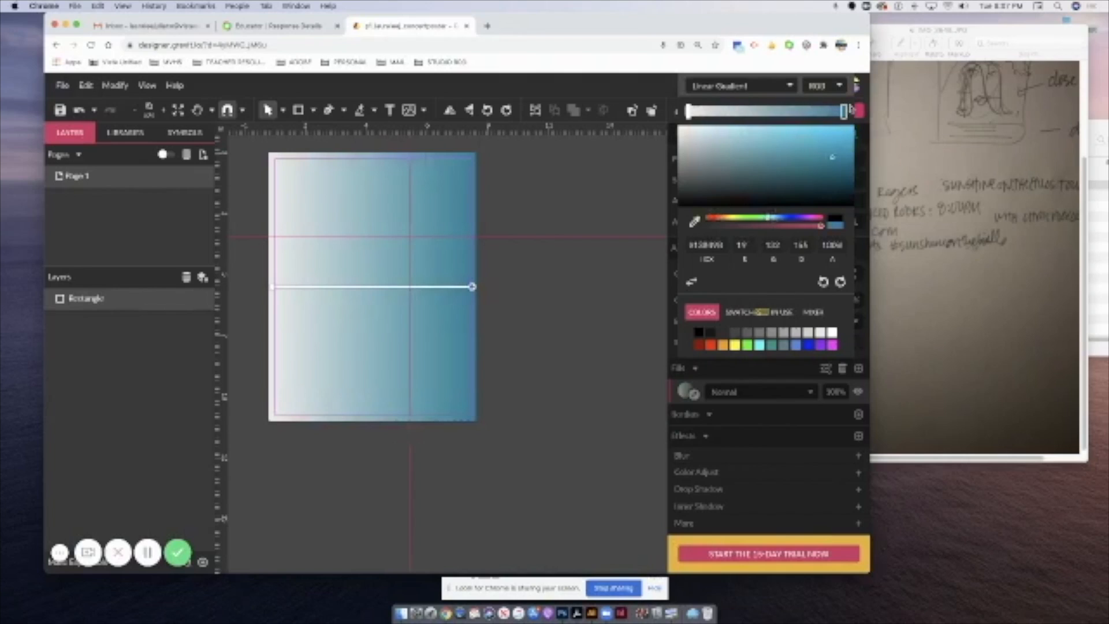
Set the start stop of the background's linear gradient to golden yellow #D2B037.
{"action": "left_click", "coordinate": [688, 112]}
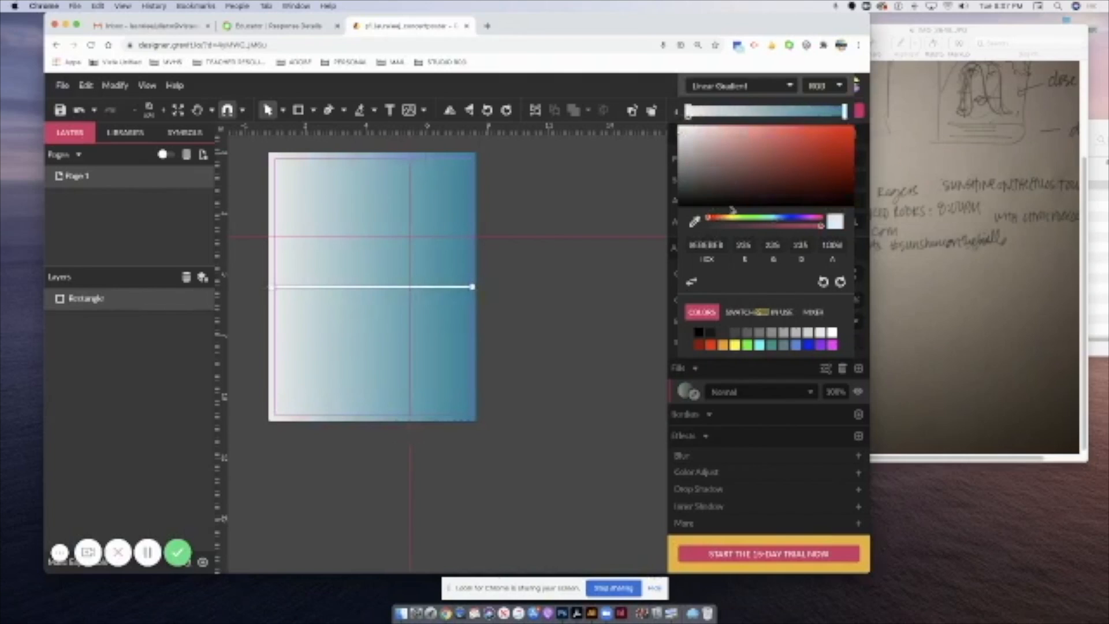
{"action": "left_click_drag", "start_coordinate": [736, 222], "coordinate": [731, 221]}
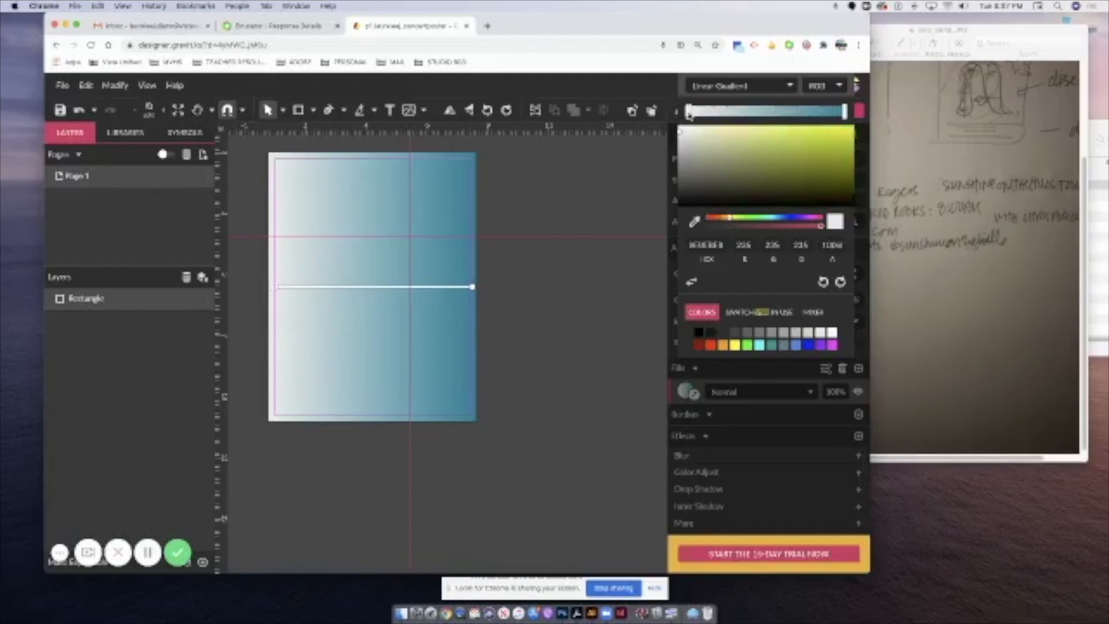
{"action": "left_click", "coordinate": [752, 136]}
{"action": "left_click", "coordinate": [807, 142]}
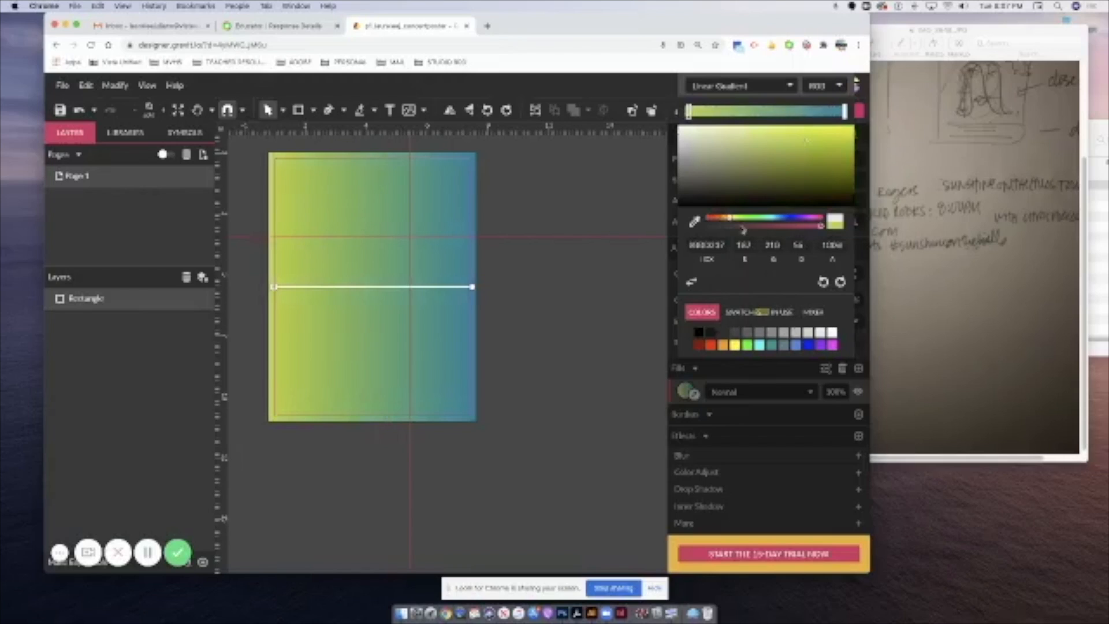
{"action": "left_click", "coordinate": [725, 218]}
{"action": "left_click_drag", "start_coordinate": [725, 220], "coordinate": [723, 219]}
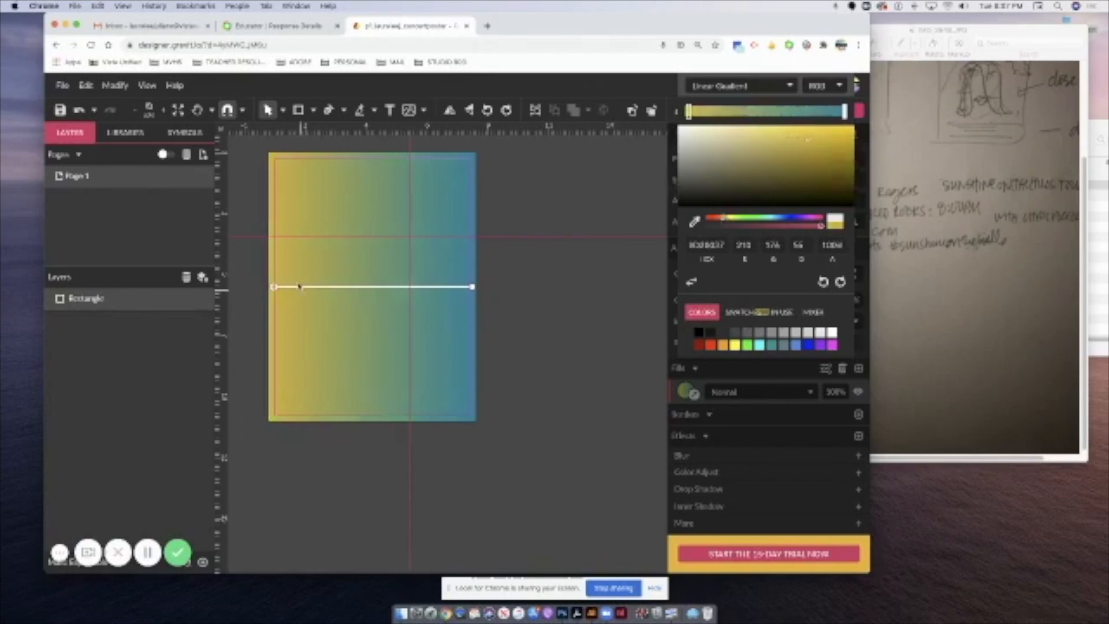
Angle the background gradient so blue starts at the page's upper-left corner and yellow ends near the lower middle.
{"action": "left_click_drag", "start_coordinate": [275, 287], "coordinate": [372, 403]}
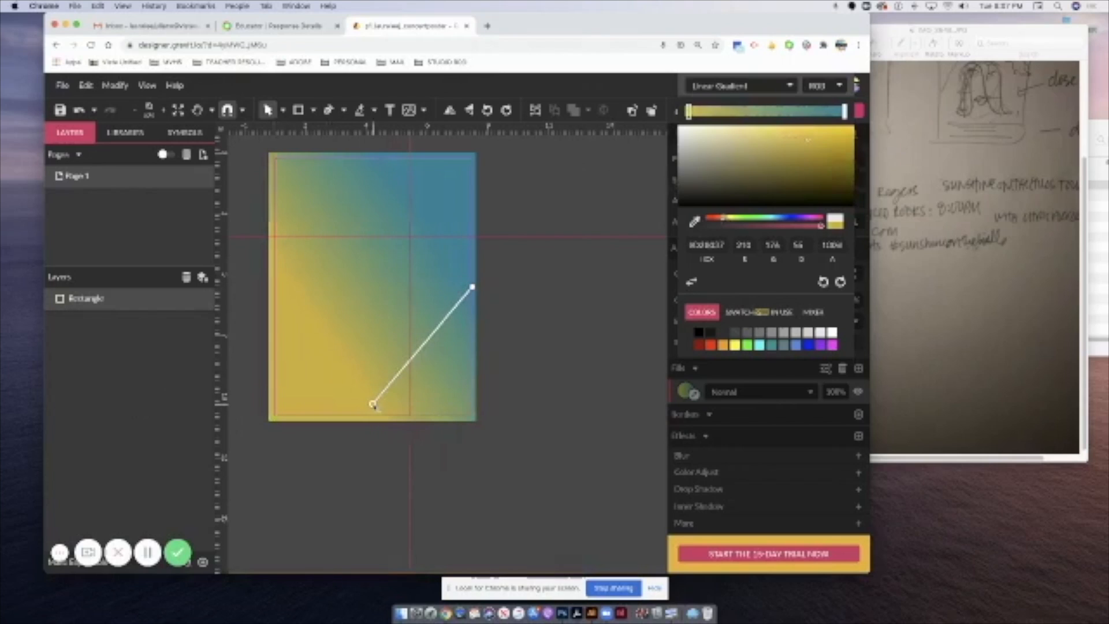
{"action": "left_click_drag", "start_coordinate": [472, 287], "coordinate": [276, 159]}
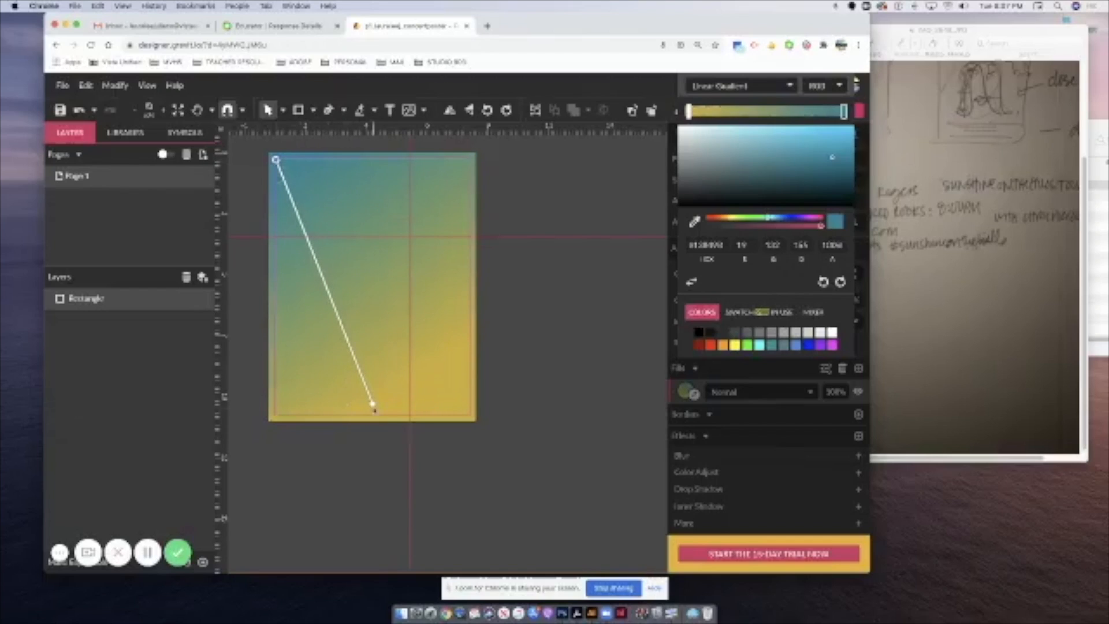
{"action": "left_click_drag", "start_coordinate": [372, 403], "coordinate": [369, 362]}
{"action": "left_click", "coordinate": [535, 316]}
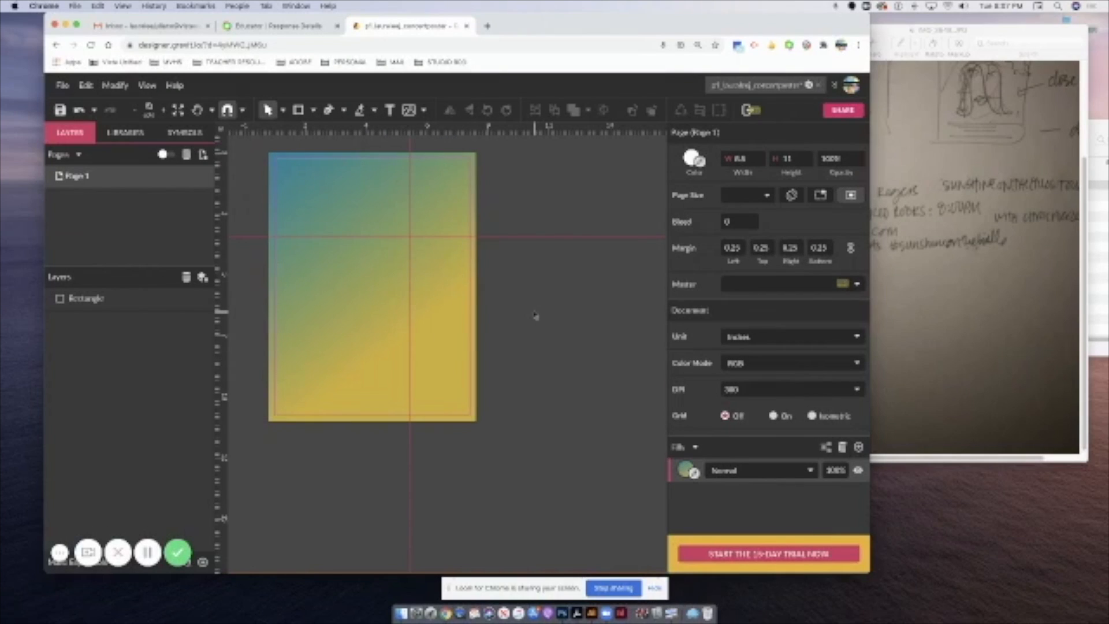
Following the poster sketch, draw a perfect circle about 4.2 inches across near the middle of the page with the Ellipse tool.
{"action": "left_click", "coordinate": [906, 186]}
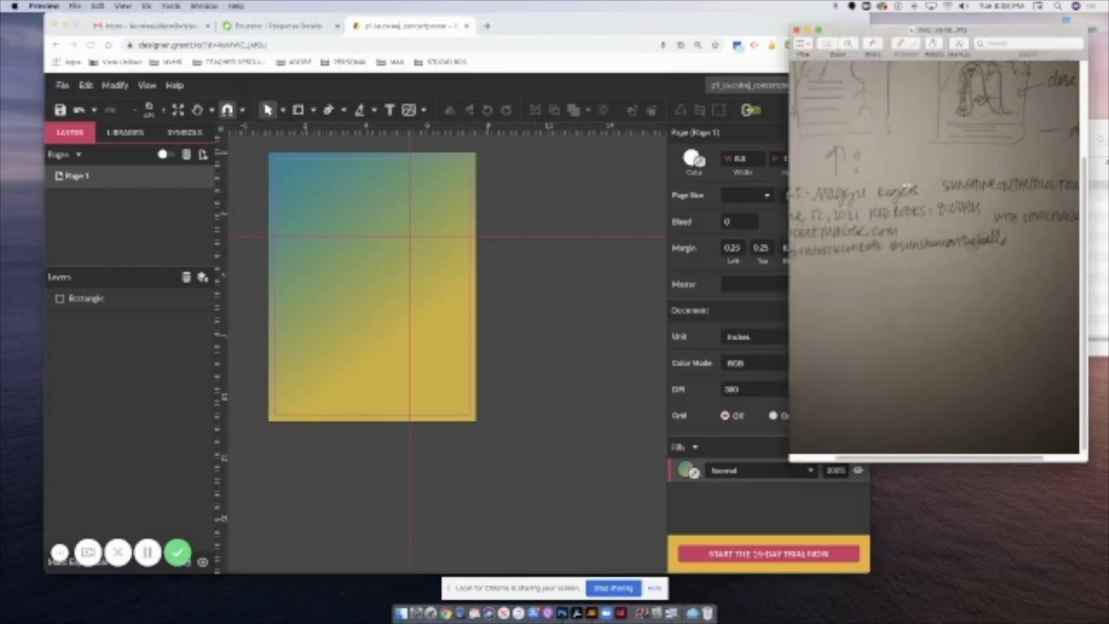
{"action": "scroll", "coordinate": [906, 185], "scroll_direction": "up", "scroll_amount": 2}
{"action": "scroll", "coordinate": [906, 185], "scroll_direction": "up", "scroll_amount": 3}
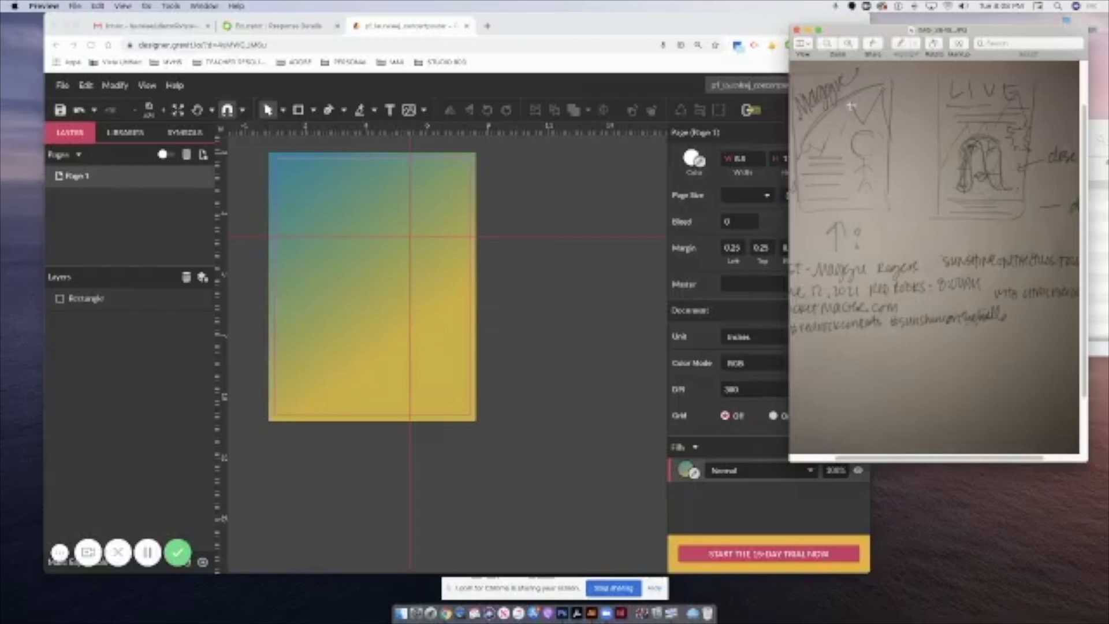
{"action": "left_click", "coordinate": [594, 212]}
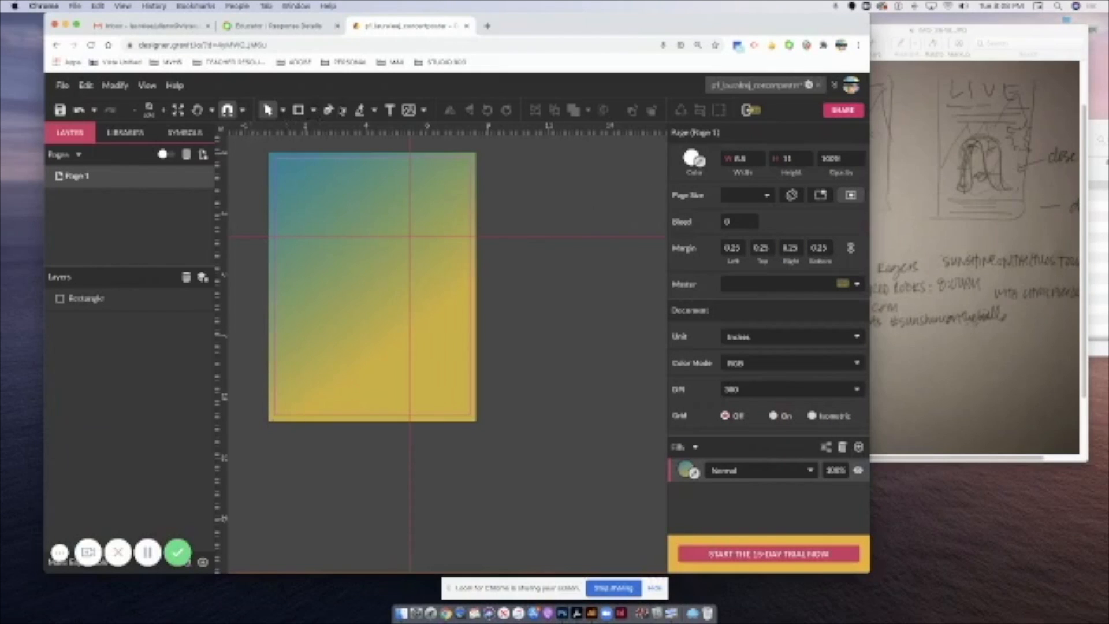
{"action": "left_click", "coordinate": [313, 110]}
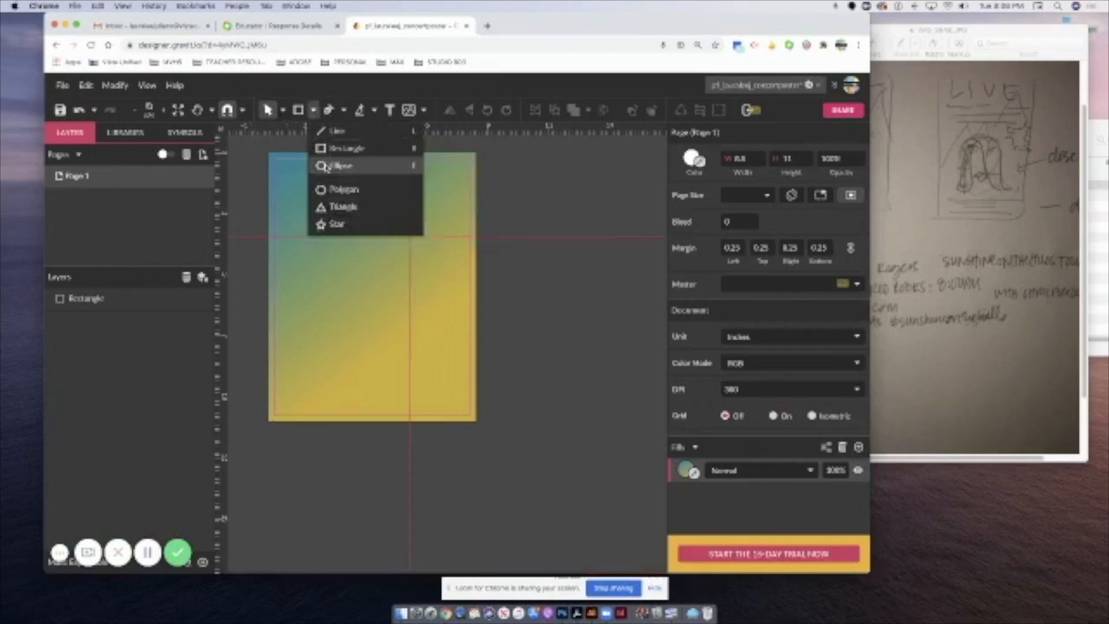
{"action": "left_click", "coordinate": [327, 167]}
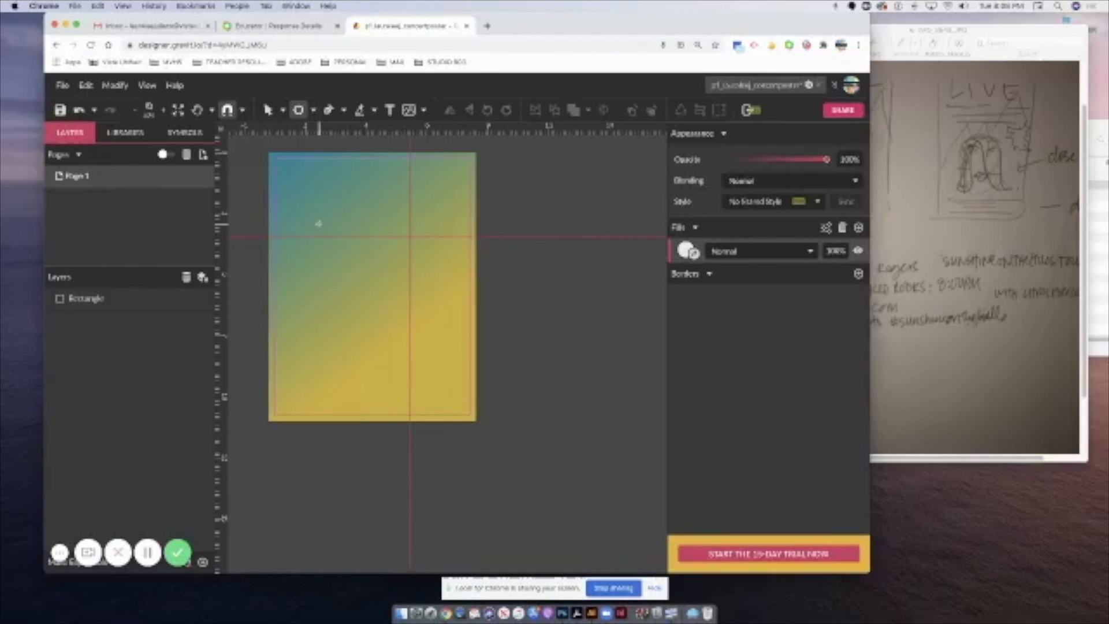
{"action": "left_click_drag", "start_coordinate": [318, 223], "coordinate": [416, 381]}
{"action": "key", "text": "shift"}
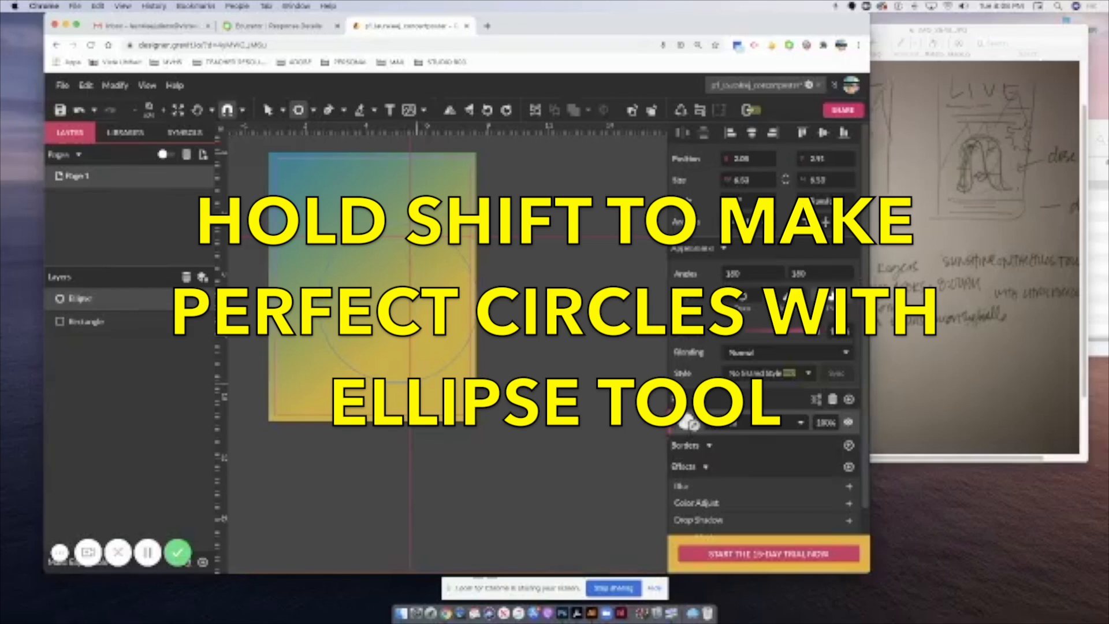
{"action": "left_click_drag", "start_coordinate": [416, 383], "coordinate": [395, 326]}
{"action": "left_click", "coordinate": [312, 110]}
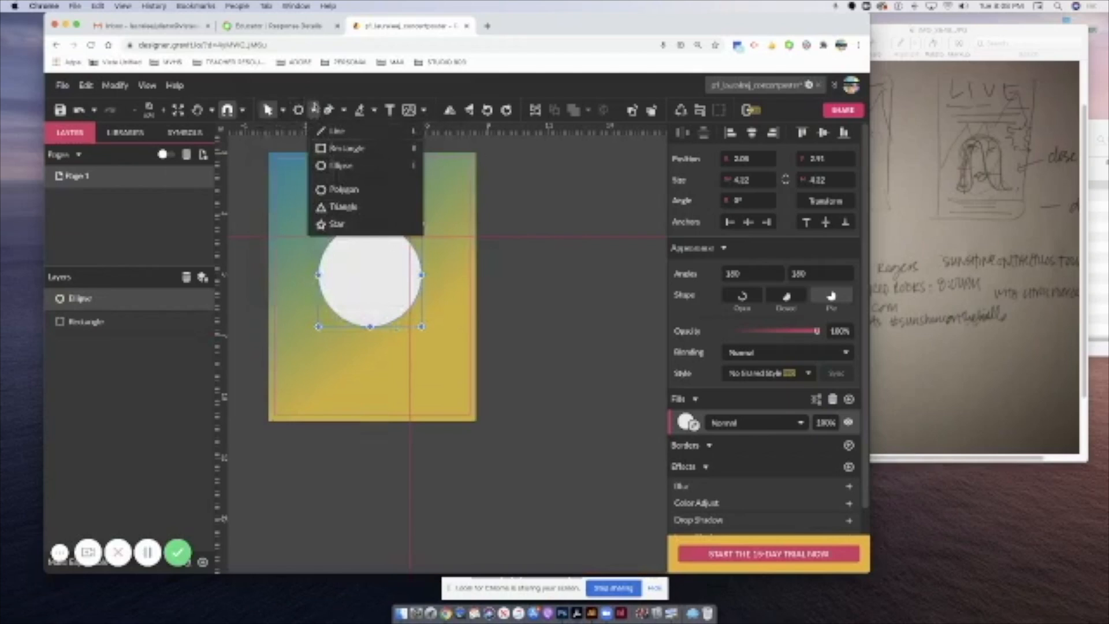
{"action": "left_click", "coordinate": [314, 110]}
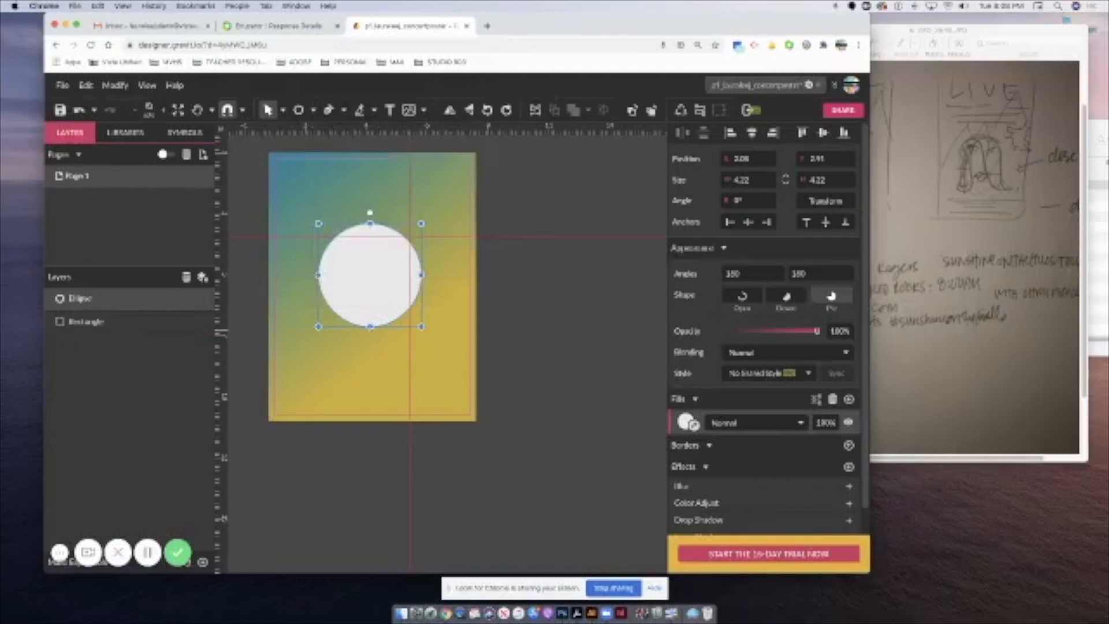
Enlarge the circle to about 12.6 x 12.7 inches so it runs past the page's right and lower edges, just below the page top.
{"action": "left_click_drag", "start_coordinate": [370, 327], "coordinate": [515, 417]}
{"action": "left_click_drag", "start_coordinate": [421, 320], "coordinate": [531, 329]}
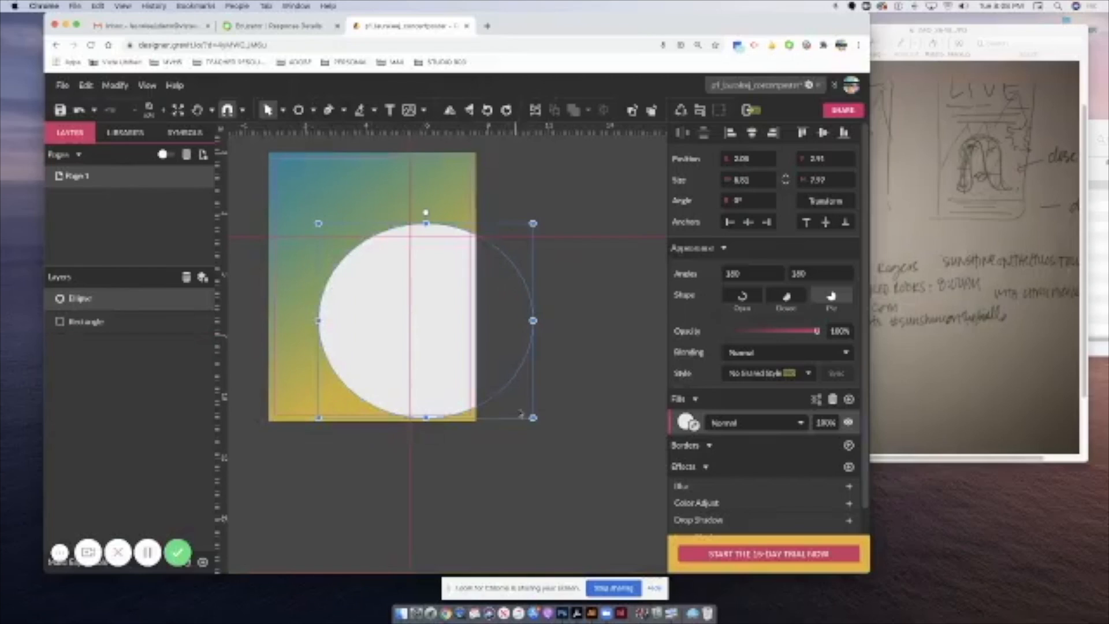
{"action": "left_click_drag", "start_coordinate": [532, 416], "coordinate": [568, 474]}
{"action": "left_click_drag", "start_coordinate": [318, 223], "coordinate": [249, 148]}
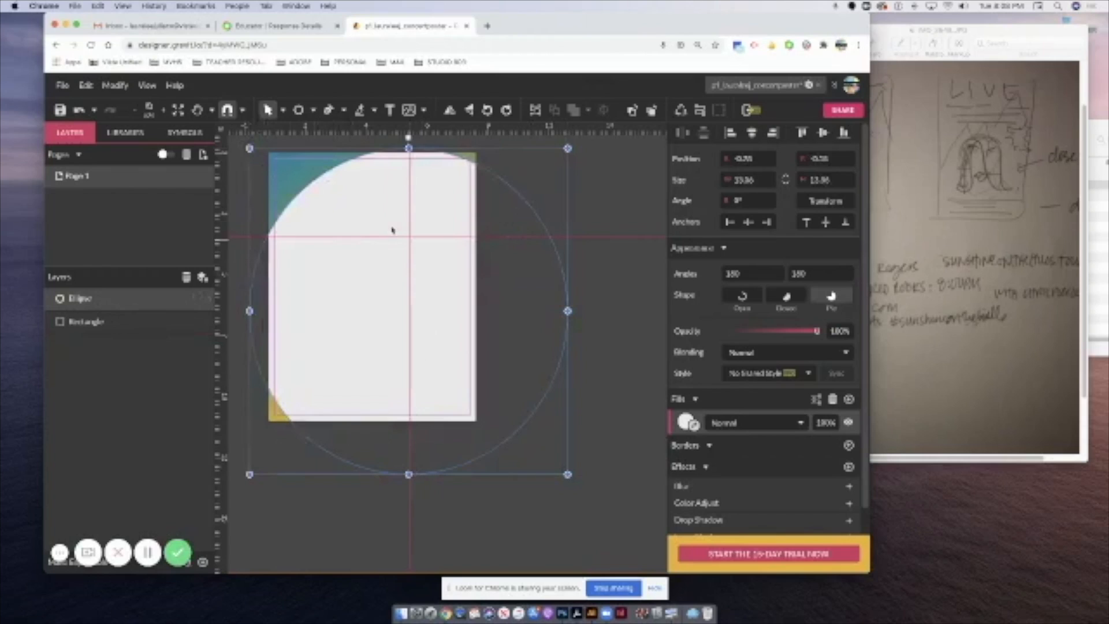
{"action": "left_click_drag", "start_coordinate": [249, 149], "coordinate": [274, 157]}
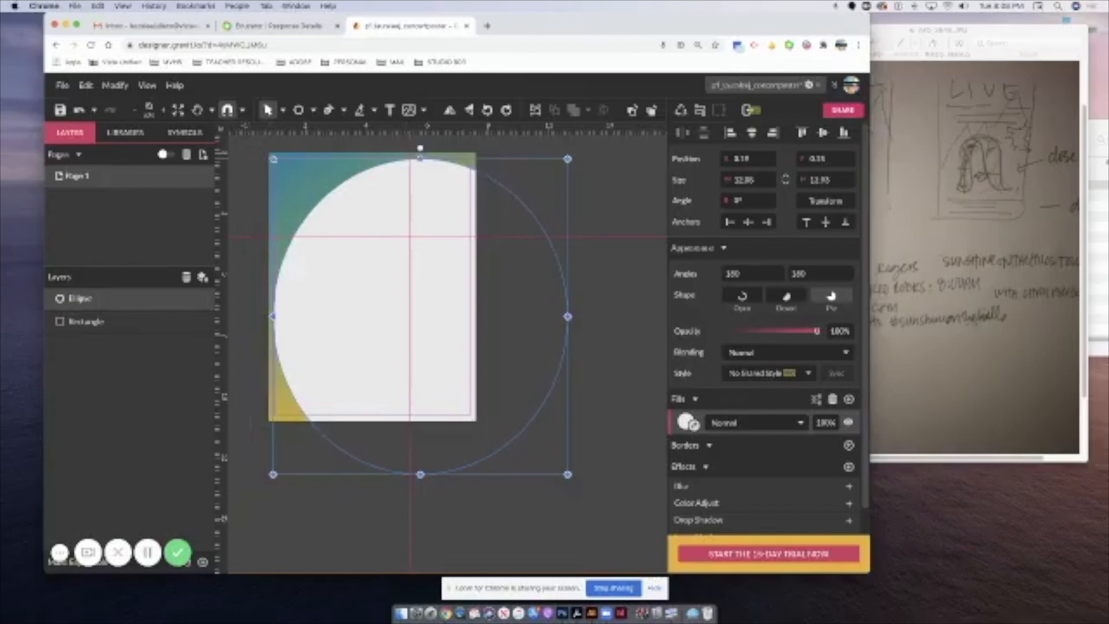
{"action": "left_click_drag", "start_coordinate": [273, 316], "coordinate": [261, 312]}
{"action": "left_click_drag", "start_coordinate": [410, 154], "coordinate": [415, 165]}
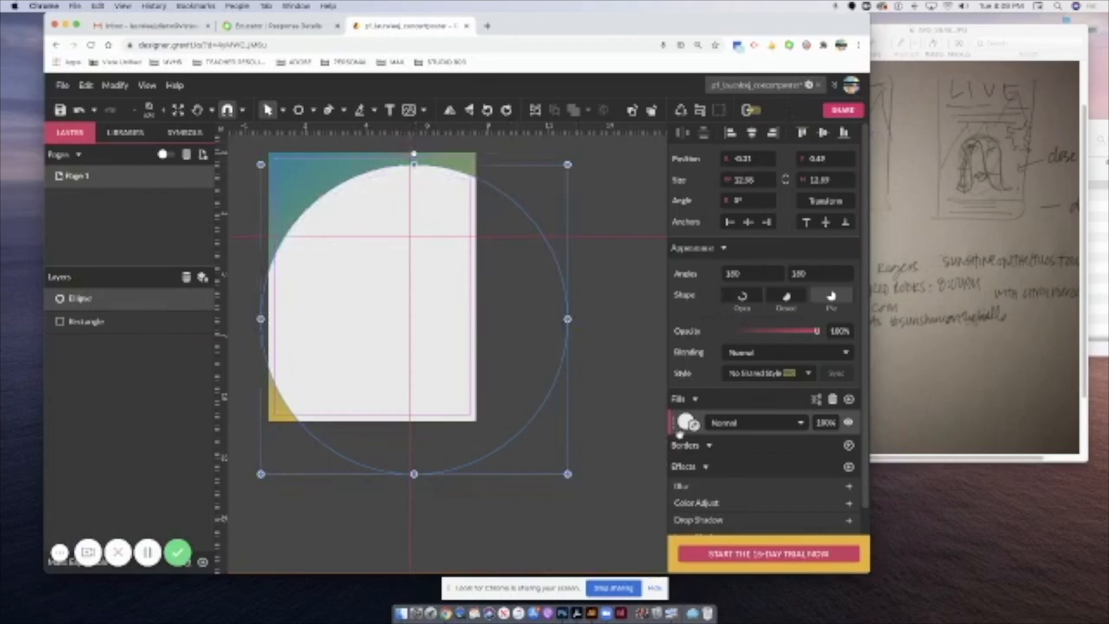
Fill the large ellipse with solid orange #FF7700.
{"action": "left_click", "coordinate": [682, 426]}
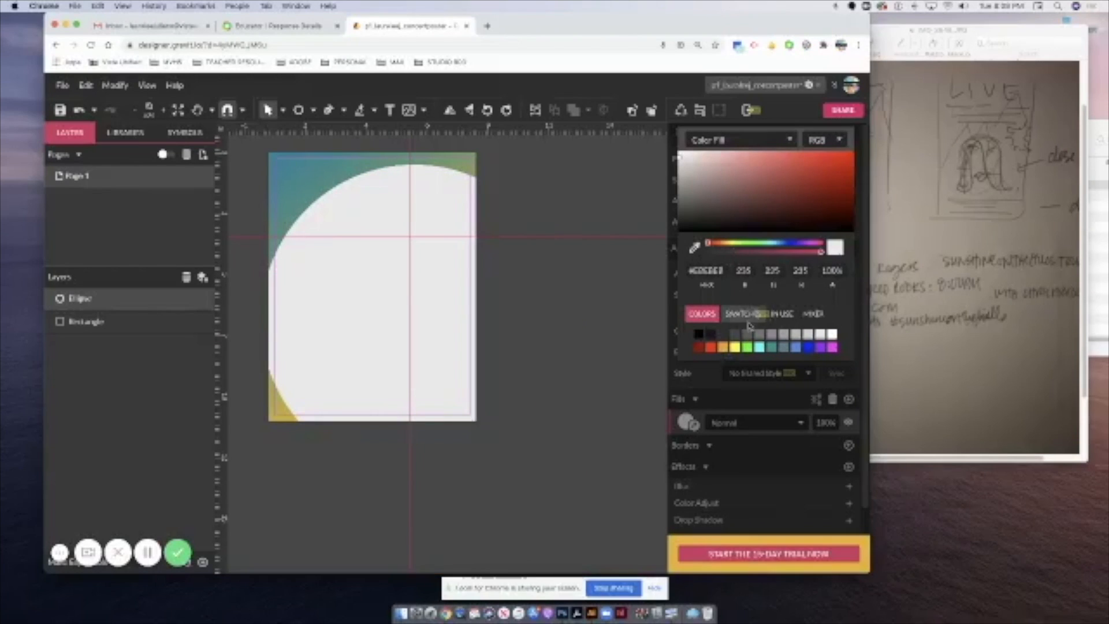
{"action": "left_click", "coordinate": [728, 244]}
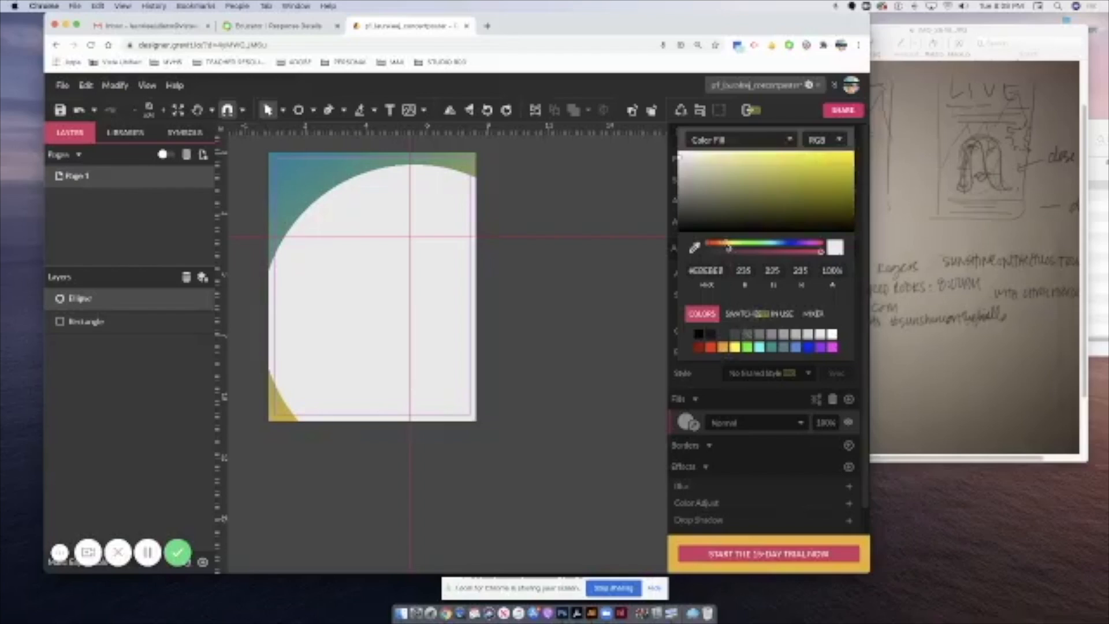
{"action": "left_click_drag", "start_coordinate": [729, 245], "coordinate": [719, 244]}
{"action": "left_click", "coordinate": [835, 154]}
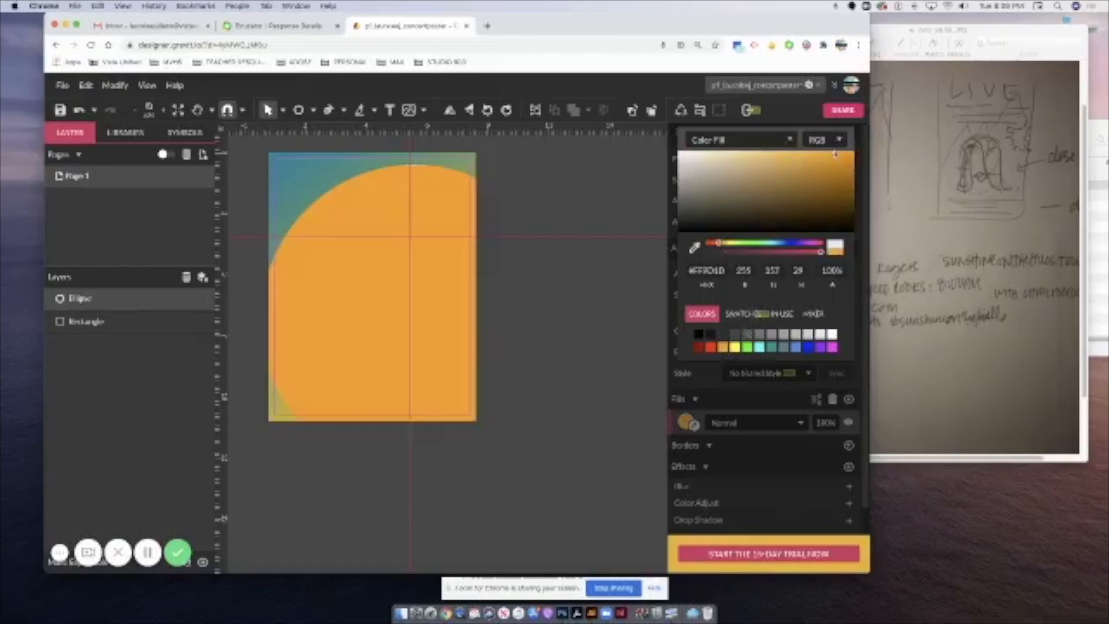
{"action": "left_click_drag", "start_coordinate": [833, 153], "coordinate": [818, 156]}
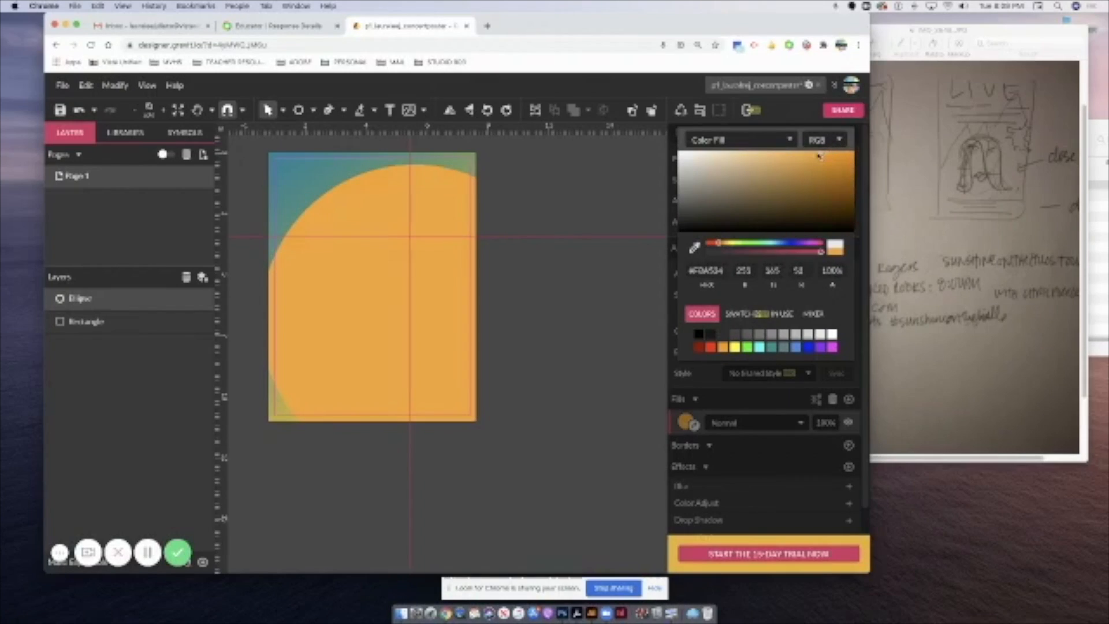
{"action": "left_click_drag", "start_coordinate": [816, 164], "coordinate": [864, 146]}
{"action": "left_click_drag", "start_coordinate": [720, 245], "coordinate": [716, 245]}
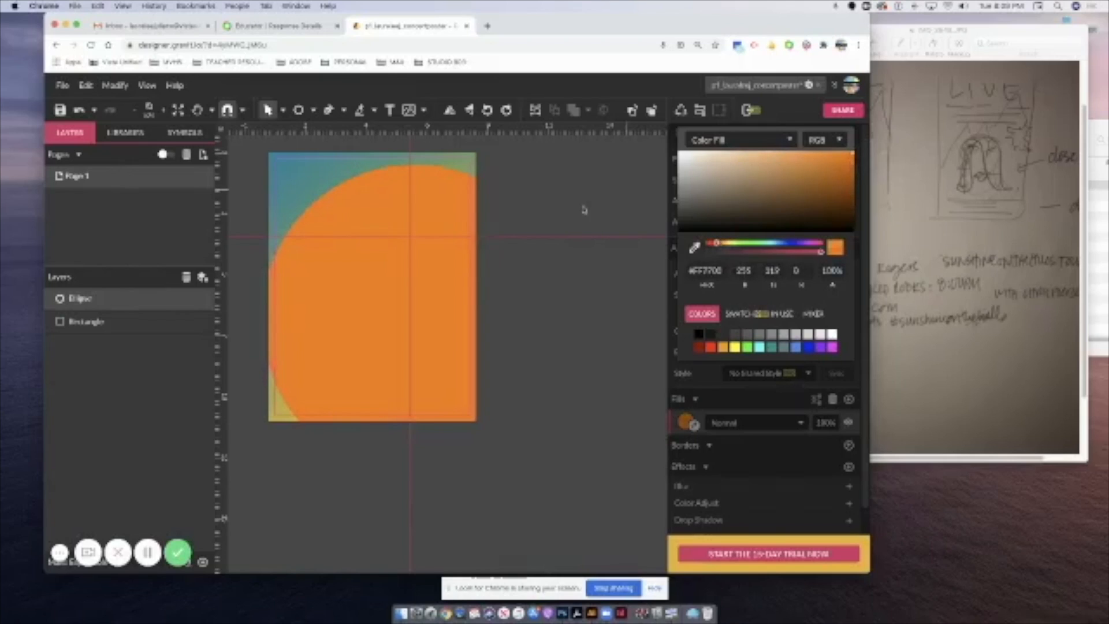
{"action": "left_click", "coordinate": [546, 240]}
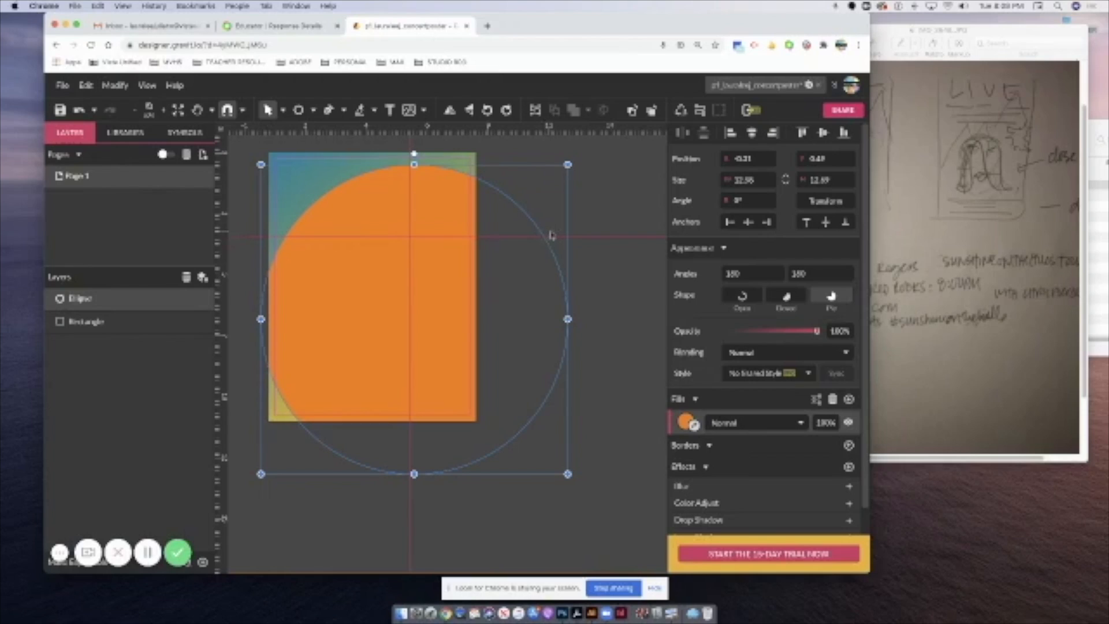
Check the poster sketch, move the browser window aside, and search Google Images for Maggie Rogers in a new tab.
{"action": "left_click", "coordinate": [996, 175]}
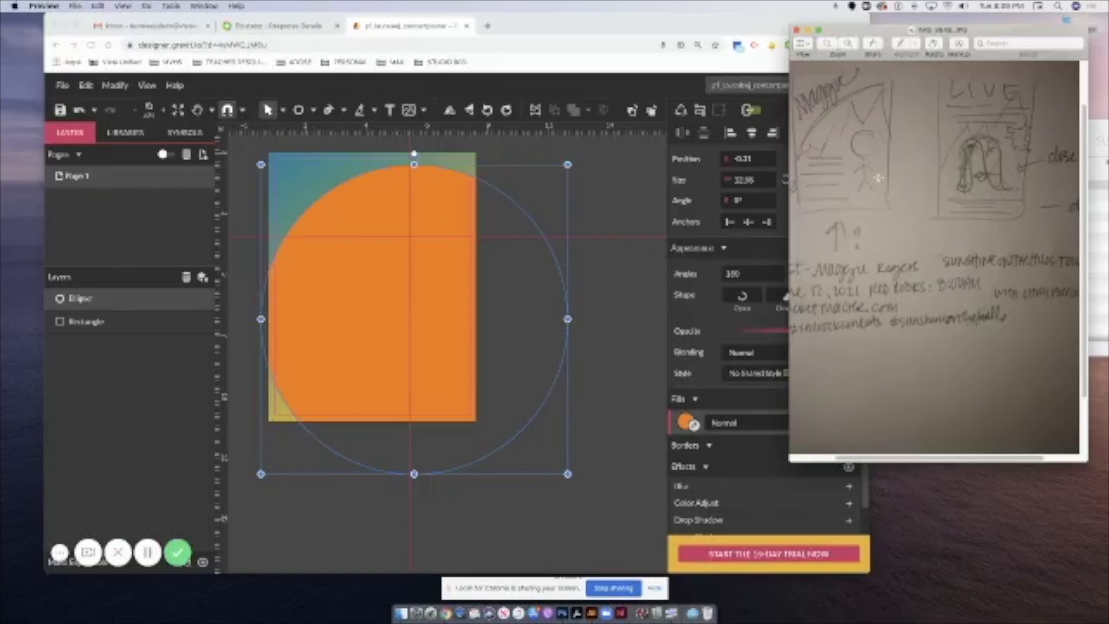
{"action": "left_click_drag", "start_coordinate": [626, 31], "coordinate": [606, 22]}
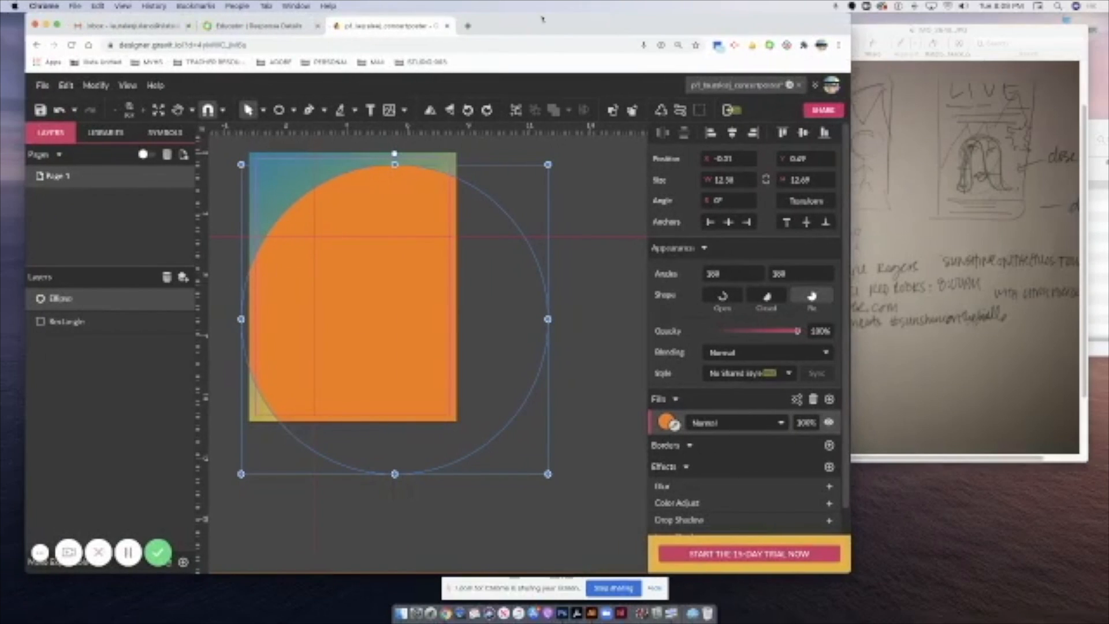
{"action": "left_click", "coordinate": [467, 26]}
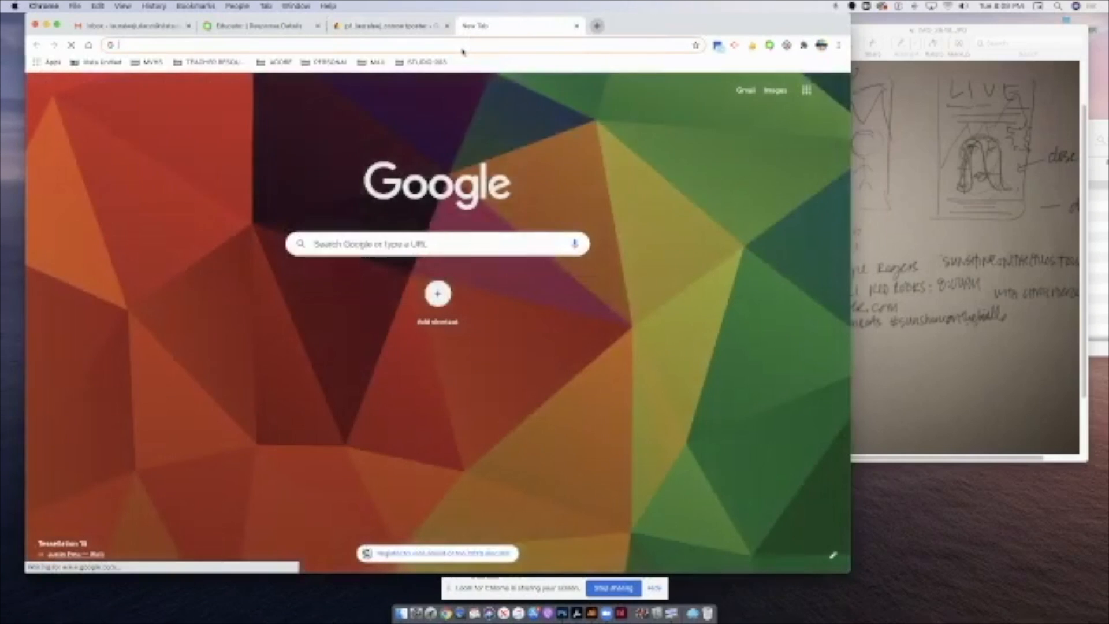
{"action": "left_click", "coordinate": [462, 49]}
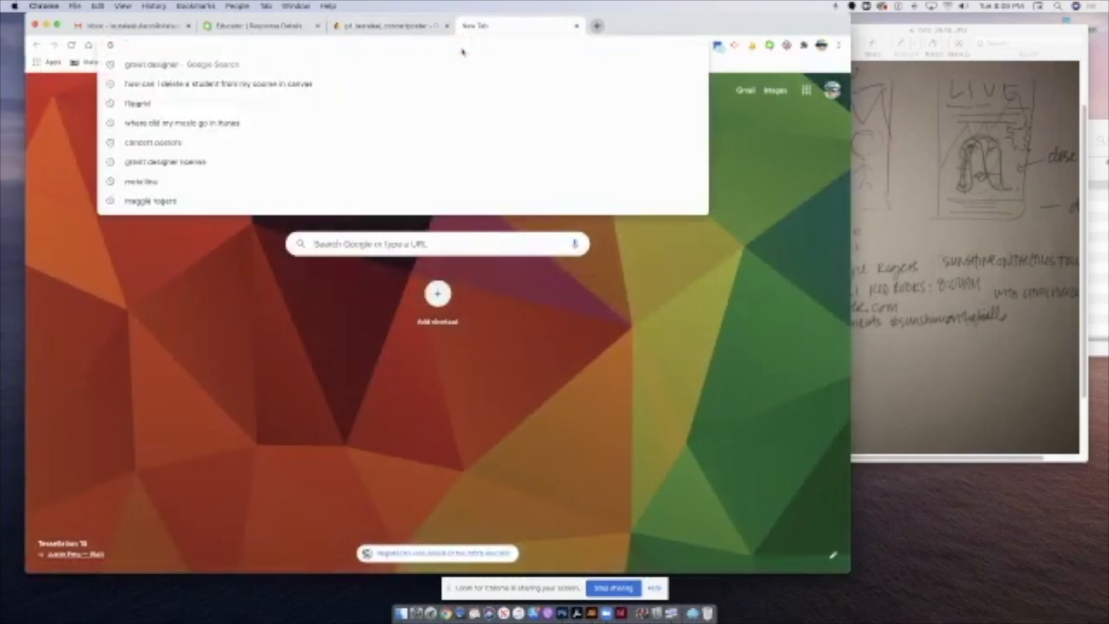
{"action": "type", "text": "maggie rogers"}
{"action": "key", "text": "Return"}
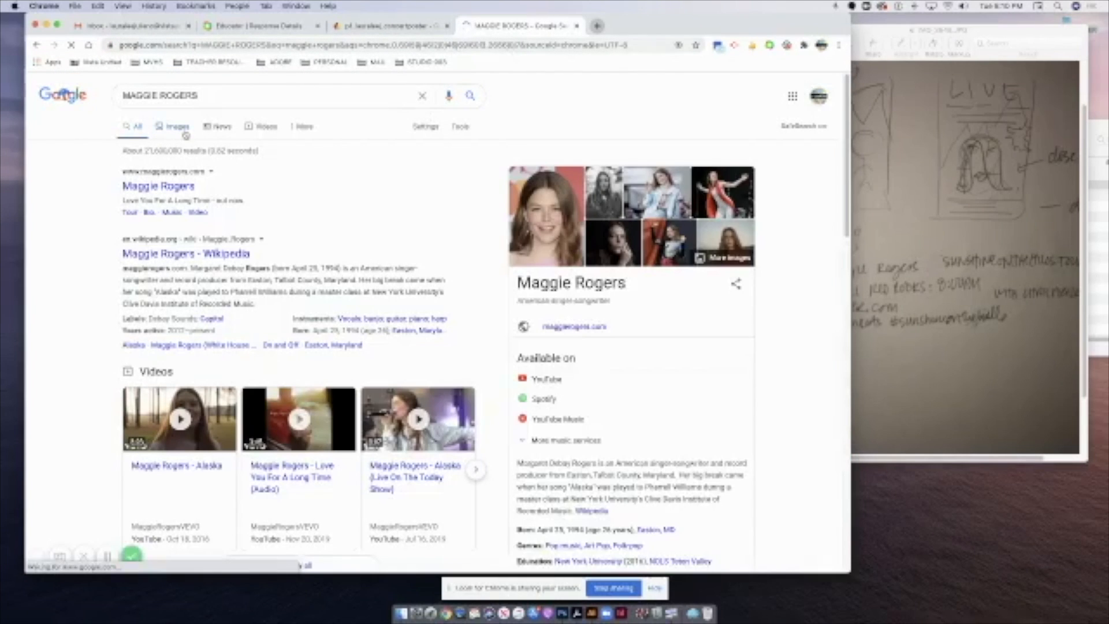
{"action": "left_click", "coordinate": [181, 128]}
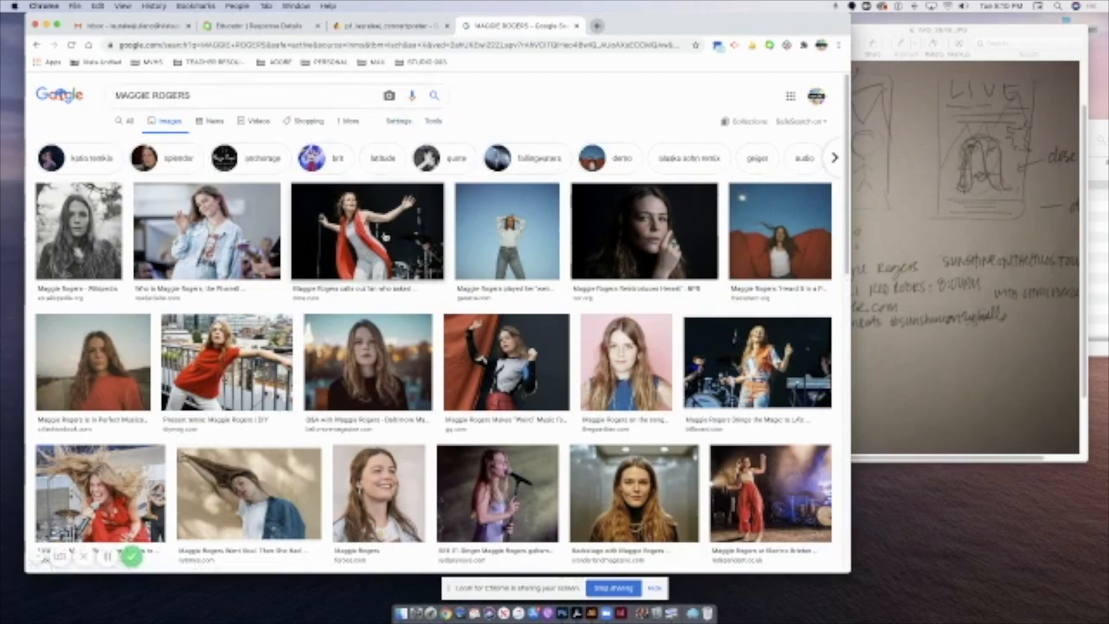
Filter the Maggie Rogers image results to large images only.
{"action": "left_click", "coordinate": [430, 122]}
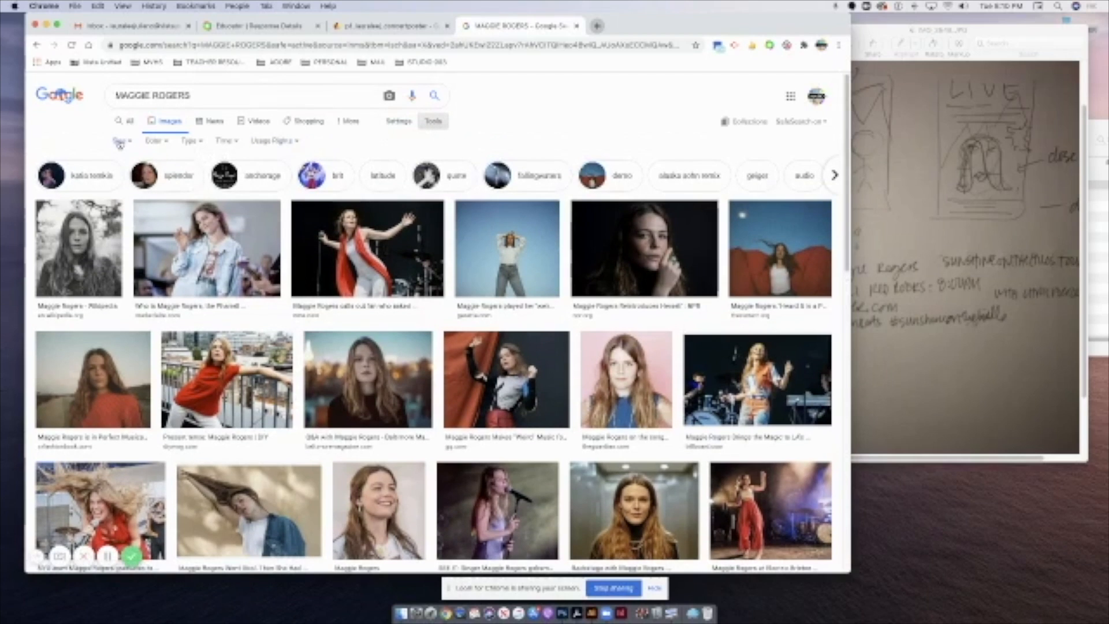
{"action": "left_click", "coordinate": [123, 141]}
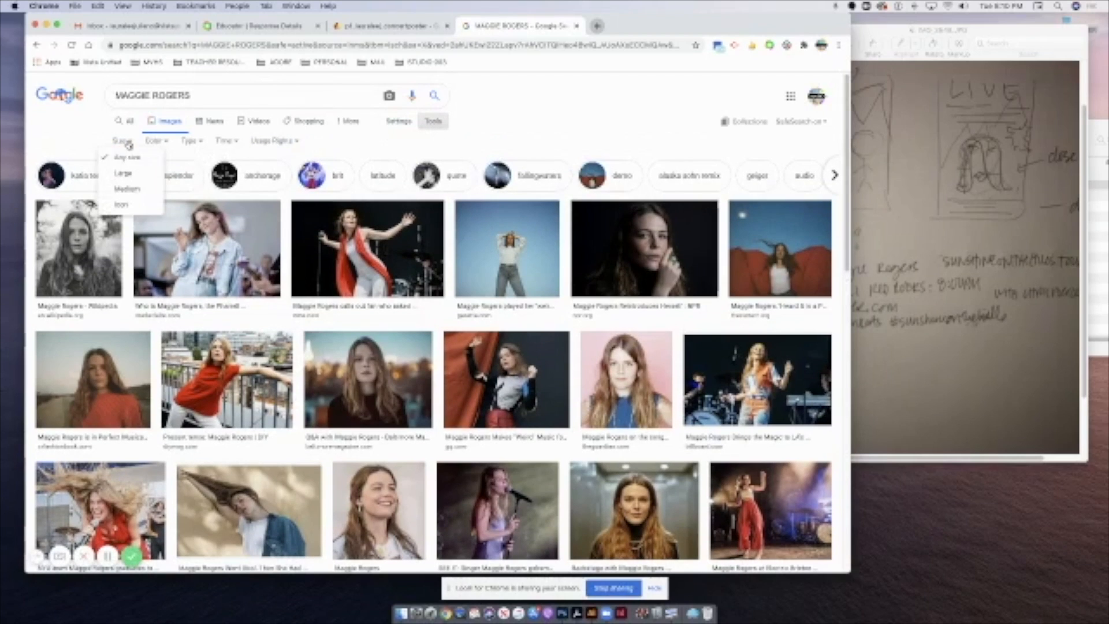
{"action": "left_click", "coordinate": [123, 175]}
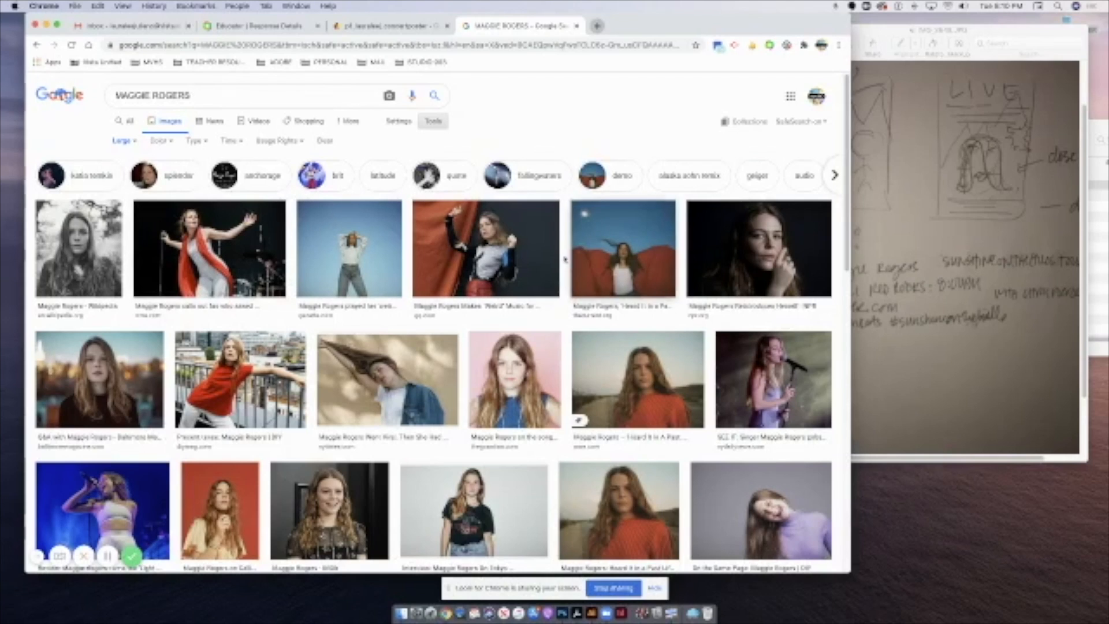
Preview the Maggie Rogers photo with the red cape against a blue sky and open its source article on The Current.
{"action": "scroll", "coordinate": [601, 252], "scroll_direction": "down", "scroll_amount": 1}
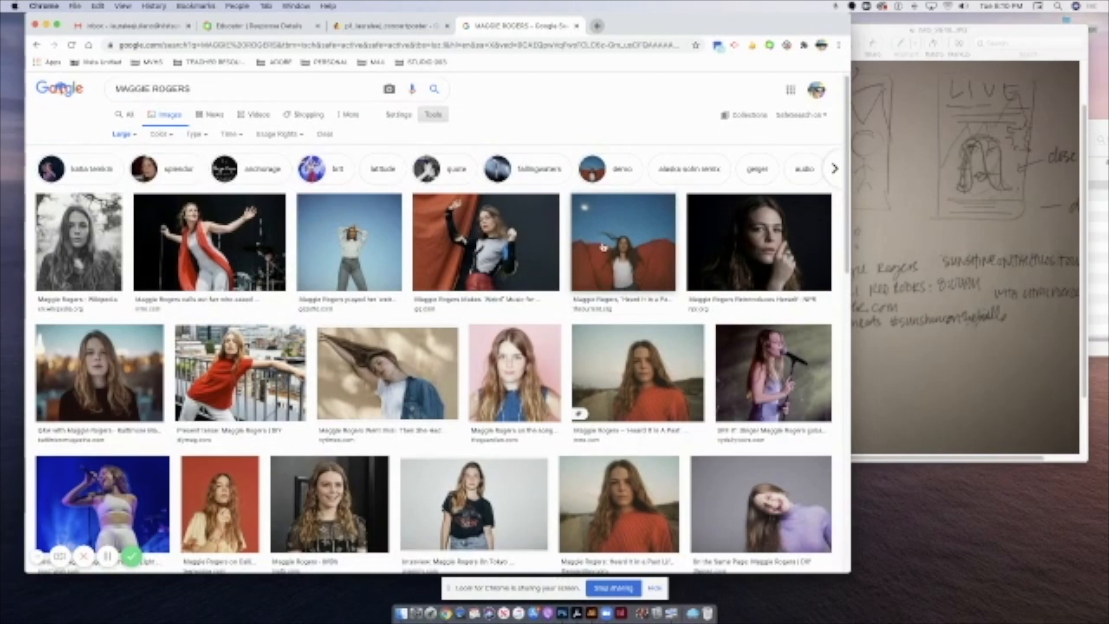
{"action": "left_click", "coordinate": [625, 251]}
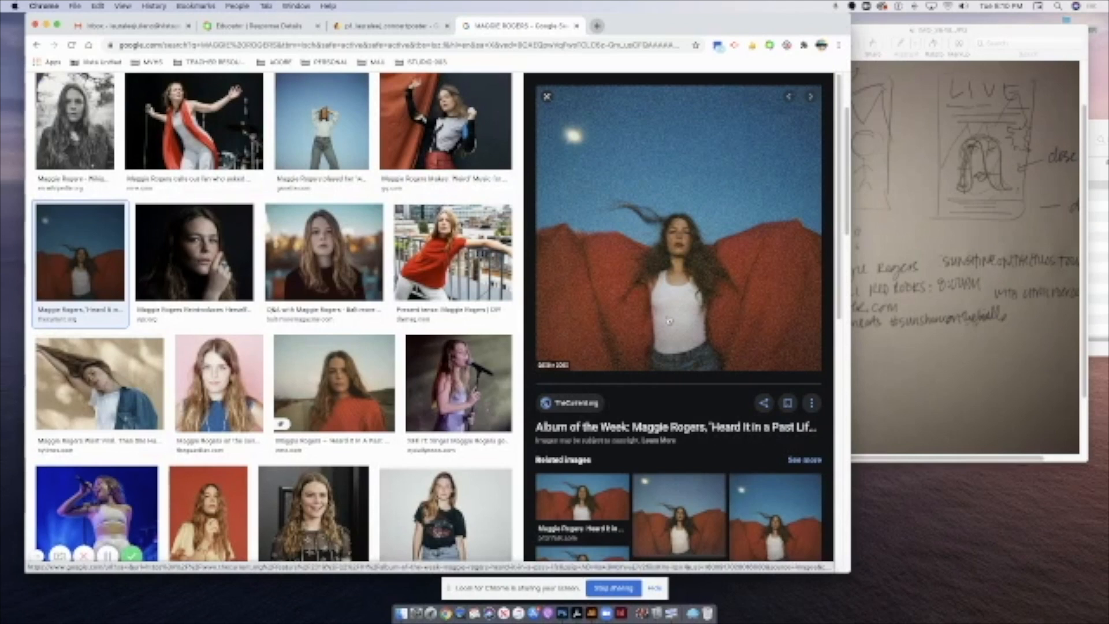
{"action": "scroll", "coordinate": [723, 446], "scroll_direction": "down", "scroll_amount": 6}
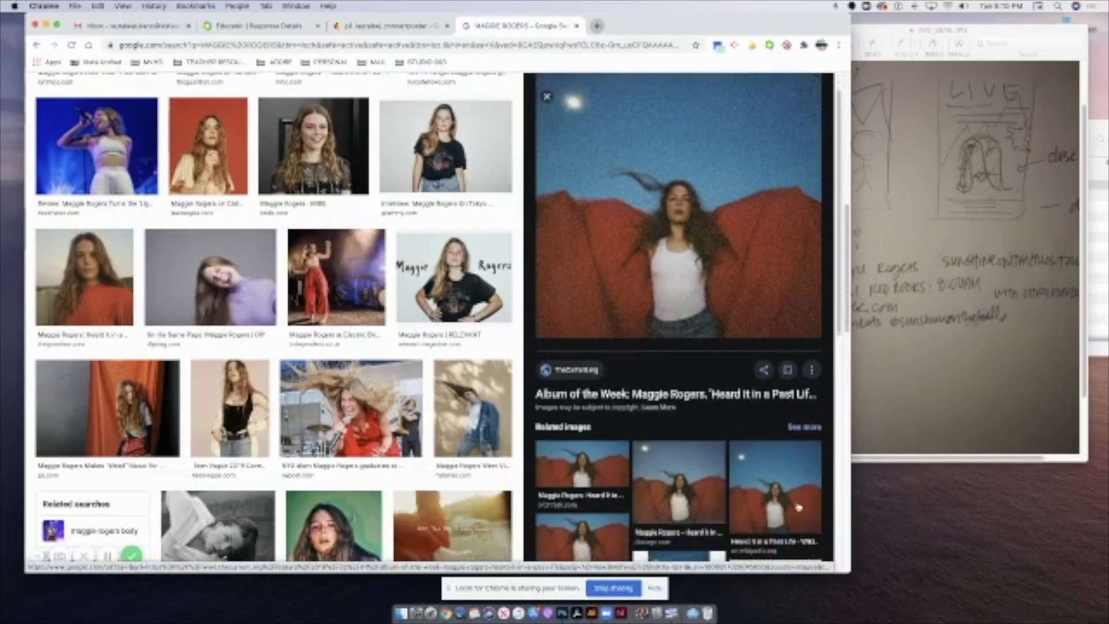
{"action": "scroll", "coordinate": [799, 507], "scroll_direction": "down", "scroll_amount": 2}
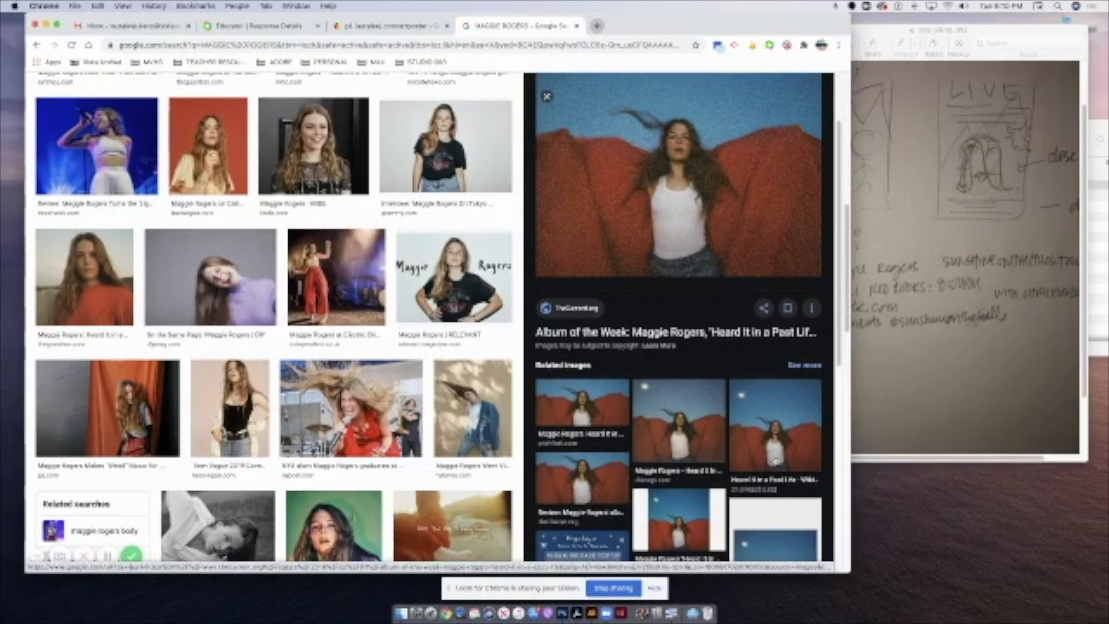
{"action": "left_click", "coordinate": [761, 464]}
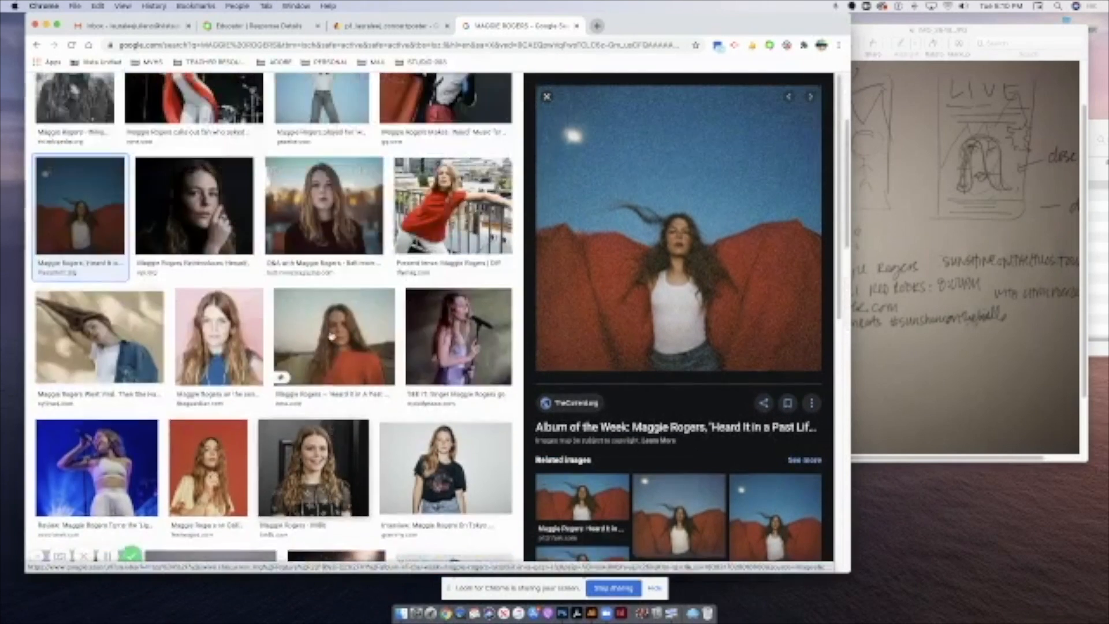
{"action": "scroll", "coordinate": [332, 336], "scroll_direction": "up", "scroll_amount": 3}
{"action": "left_click", "coordinate": [709, 429]}
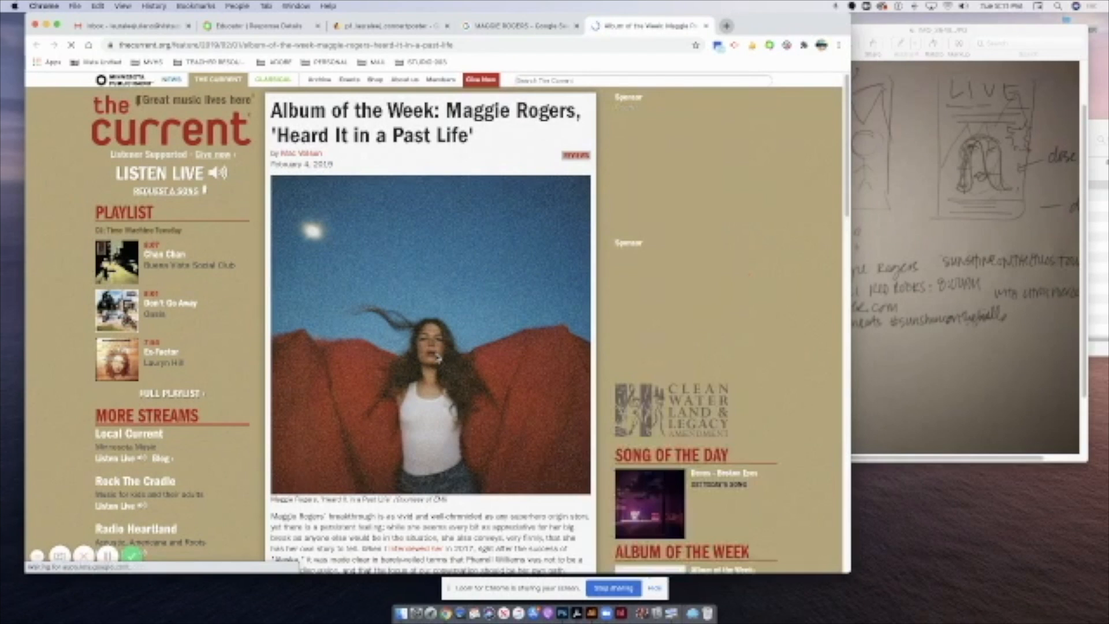
{"action": "right_click", "coordinate": [412, 288]}
{"action": "left_click", "coordinate": [397, 287]}
{"action": "left_click", "coordinate": [522, 30]}
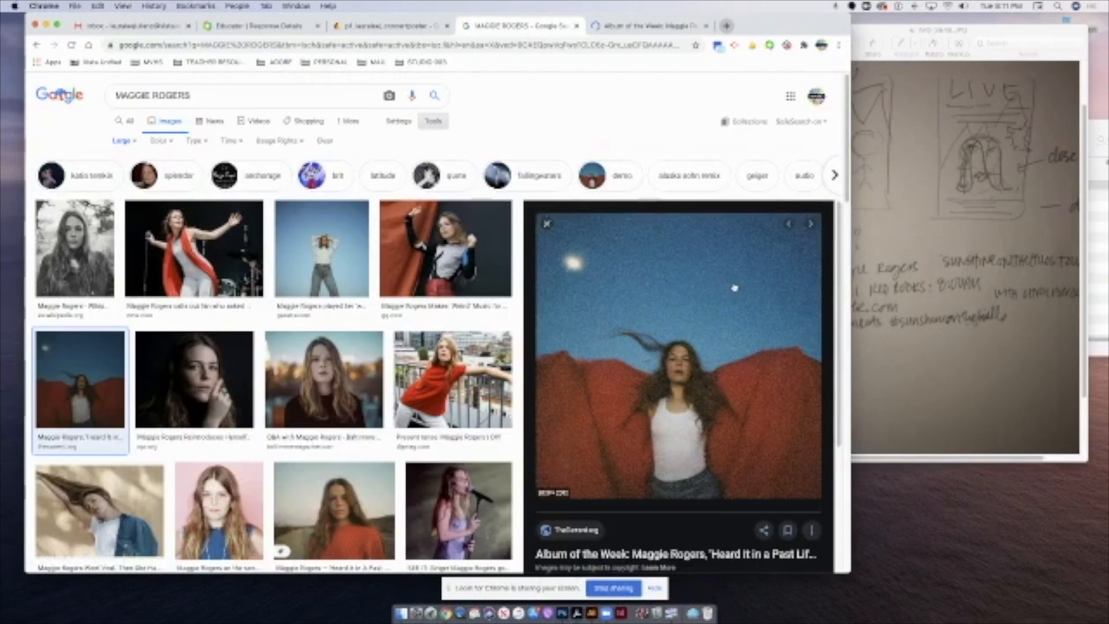
{"action": "mouse_move", "coordinate": [665, 285]}
{"action": "left_mouse_down"}
{"action": "mouse_move", "coordinate": [704, 278]}
{"action": "mouse_move", "coordinate": [676, 291]}
{"action": "mouse_move", "coordinate": [657, 281]}
{"action": "left_mouse_up"}
{"action": "right_click", "coordinate": [655, 281]}
{"action": "left_click", "coordinate": [613, 267]}
{"action": "left_click", "coordinate": [613, 267]}
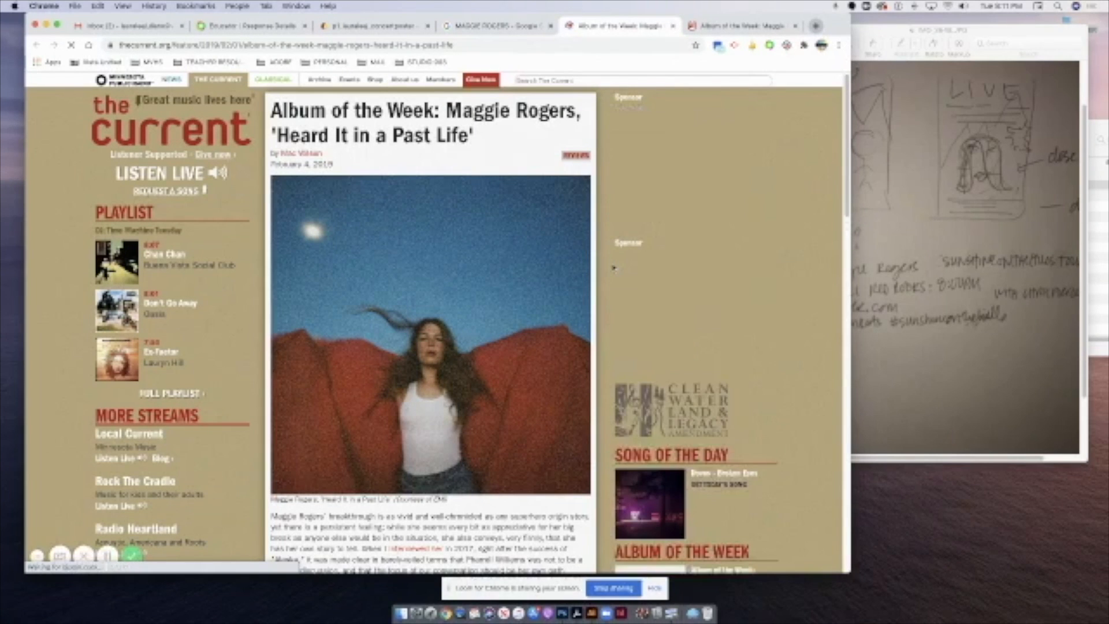
{"action": "left_click", "coordinate": [496, 26]}
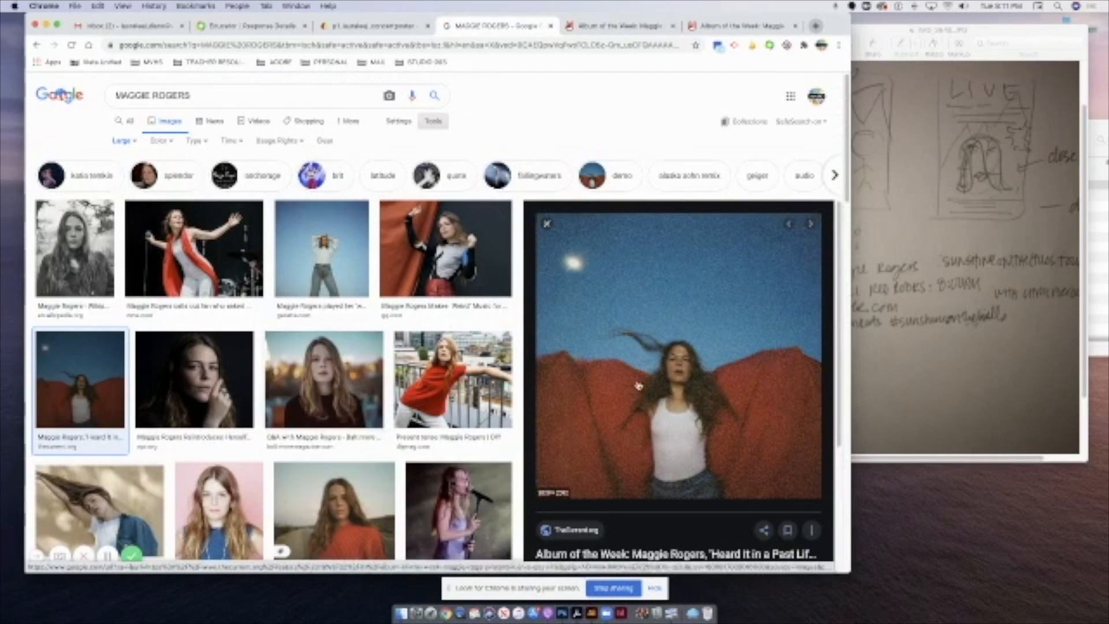
Save the album photo from The Current article as a JPEG in the CONCERT POSTER folder on the desktop.
{"action": "left_click", "coordinate": [648, 29]}
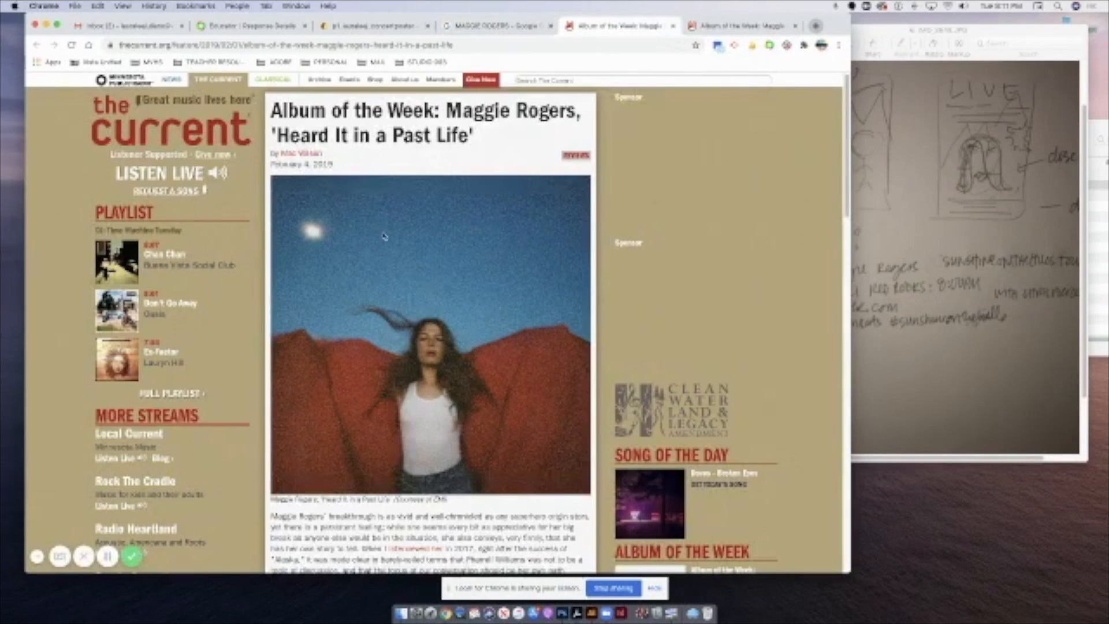
{"action": "right_click", "coordinate": [400, 225]}
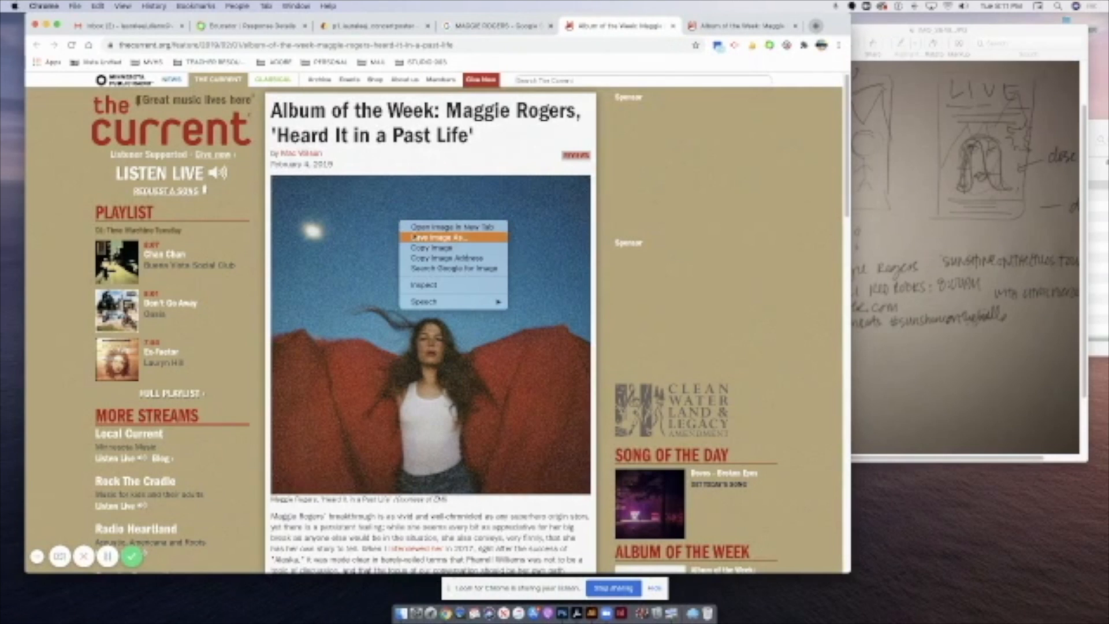
{"action": "left_click", "coordinate": [415, 237]}
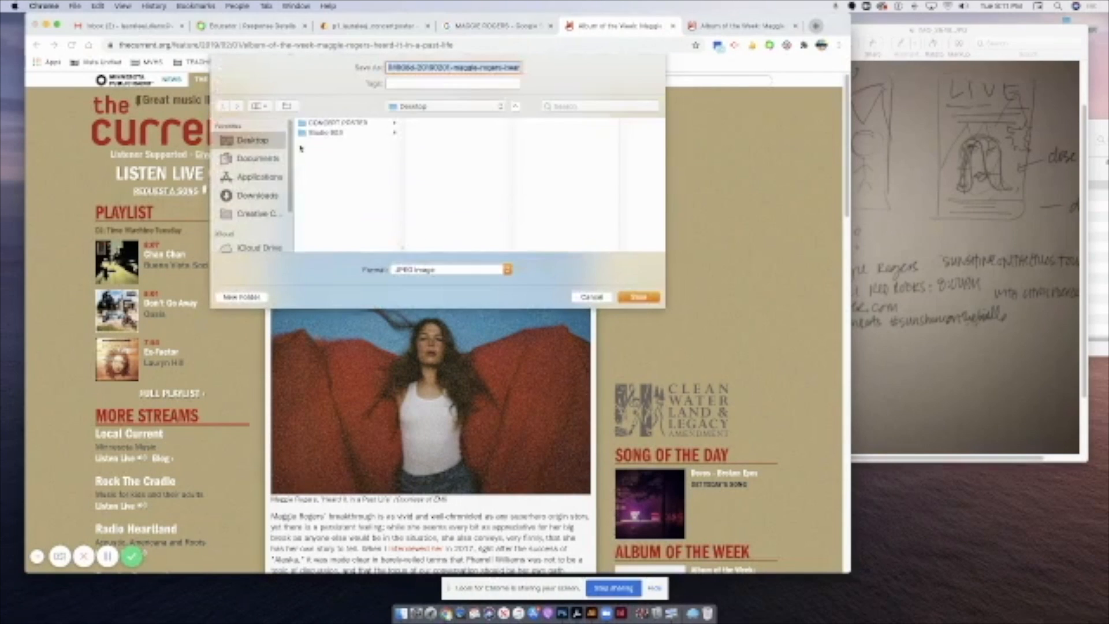
{"action": "left_click", "coordinate": [319, 123]}
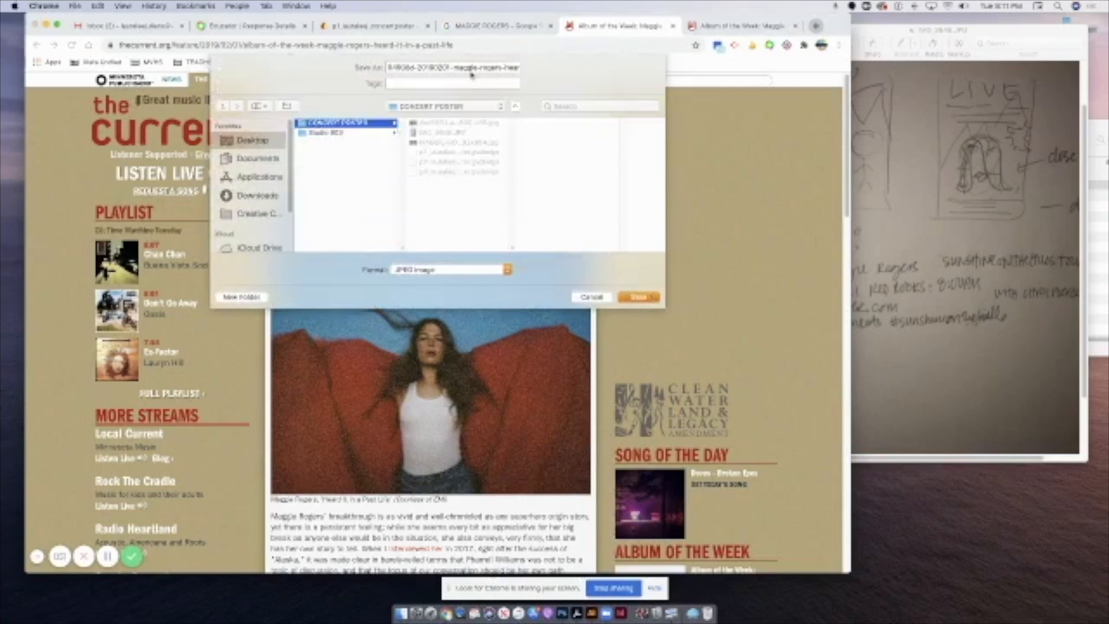
{"action": "left_click", "coordinate": [636, 297]}
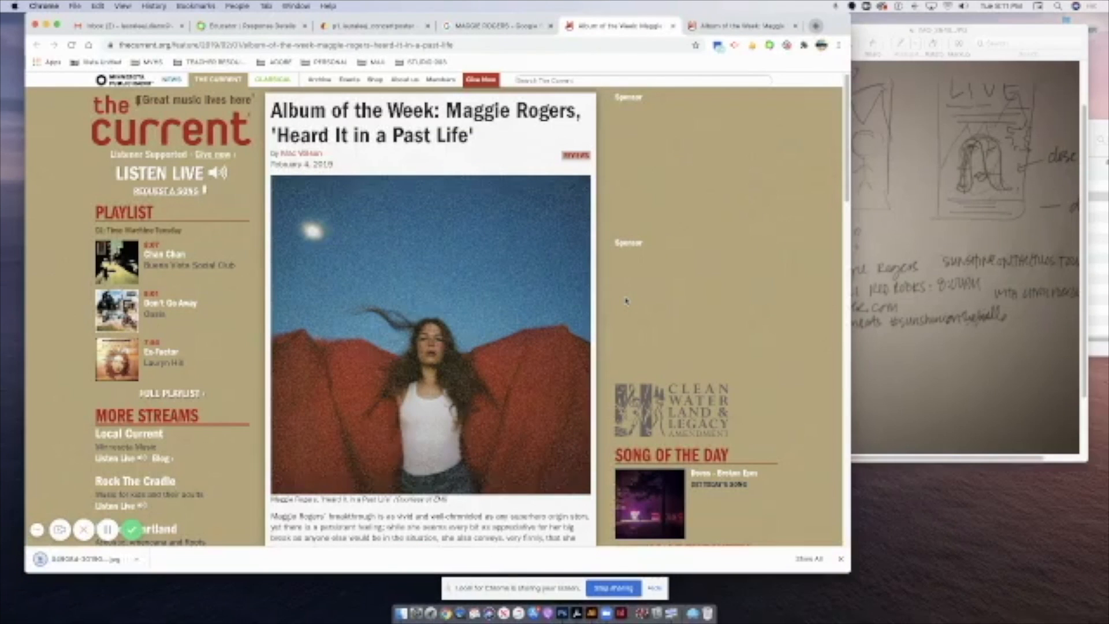
Close the CONCERT POSTER folder window and move the sketch window down to uncover the desktop icons.
{"action": "left_click", "coordinate": [991, 41]}
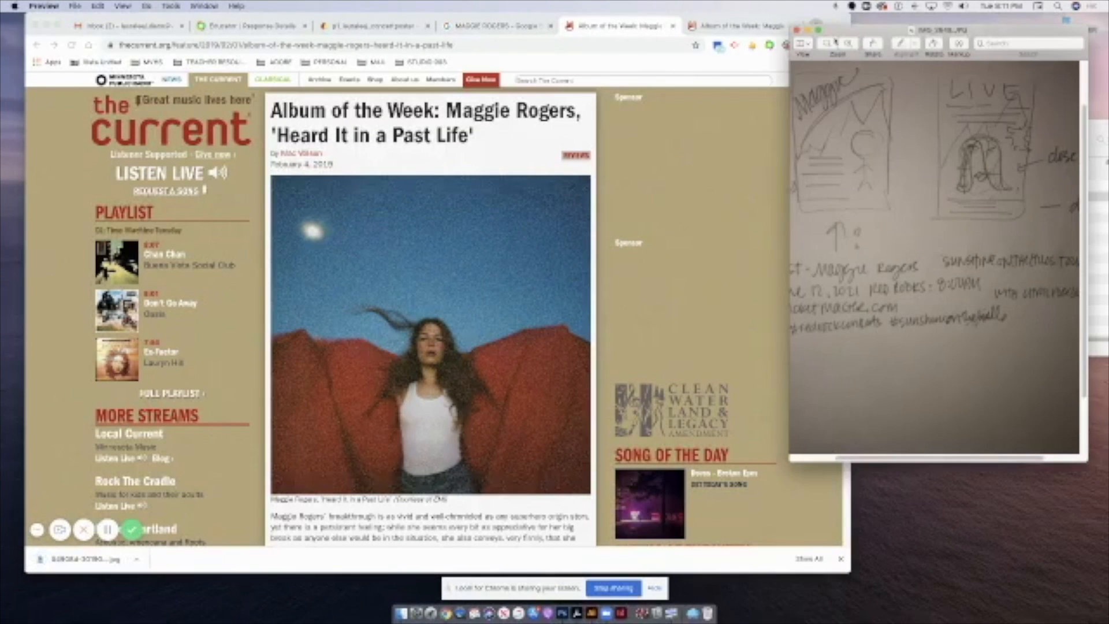
{"action": "left_click", "coordinate": [495, 345]}
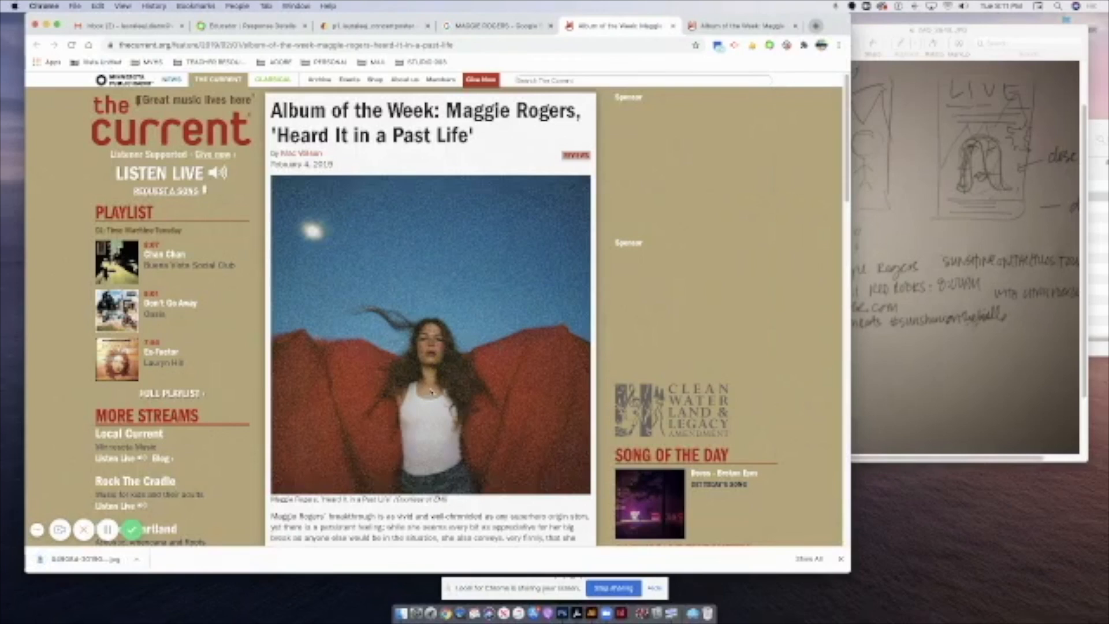
{"action": "left_click_drag", "start_coordinate": [834, 461], "coordinate": [945, 518]}
{"action": "left_click", "coordinate": [1106, 224]}
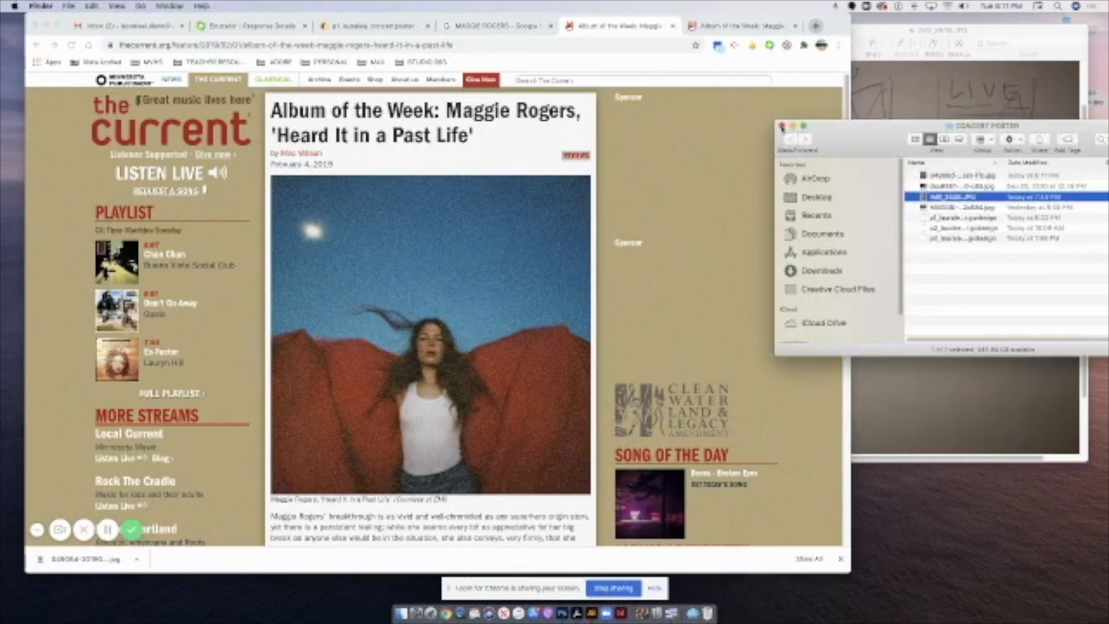
{"action": "left_click", "coordinate": [782, 127]}
{"action": "mouse_move", "coordinate": [936, 32]}
{"action": "left_mouse_down"}
{"action": "mouse_move", "coordinate": [978, 347]}
{"action": "mouse_move", "coordinate": [949, 120]}
{"action": "left_mouse_up"}
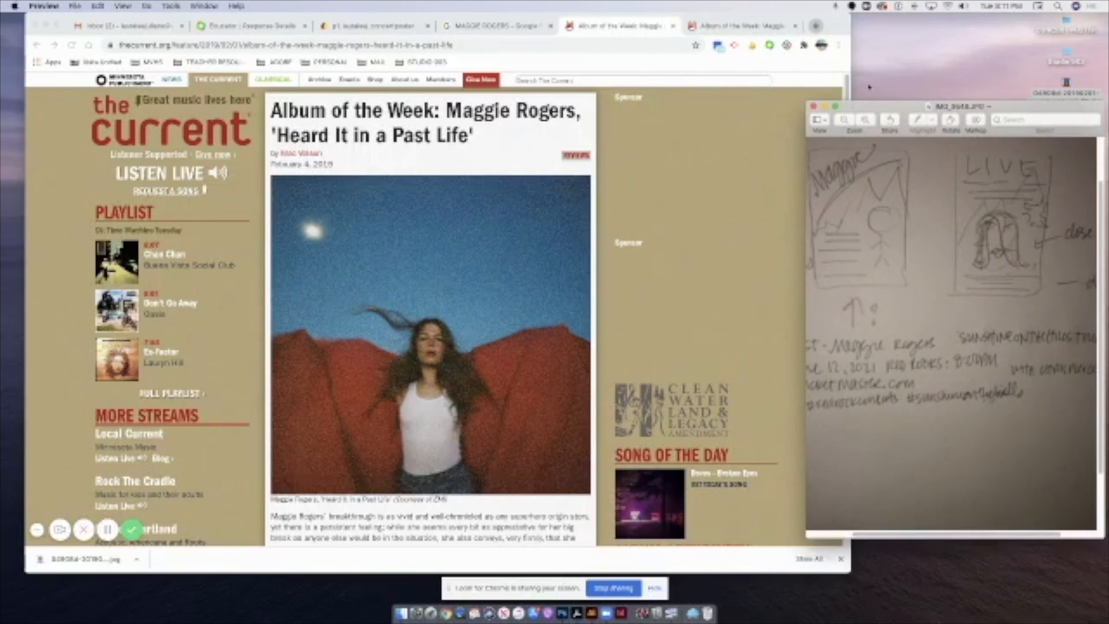
Return to the poster document in Gravit Designer and close the image search and article tabs.
{"action": "left_click", "coordinate": [377, 31]}
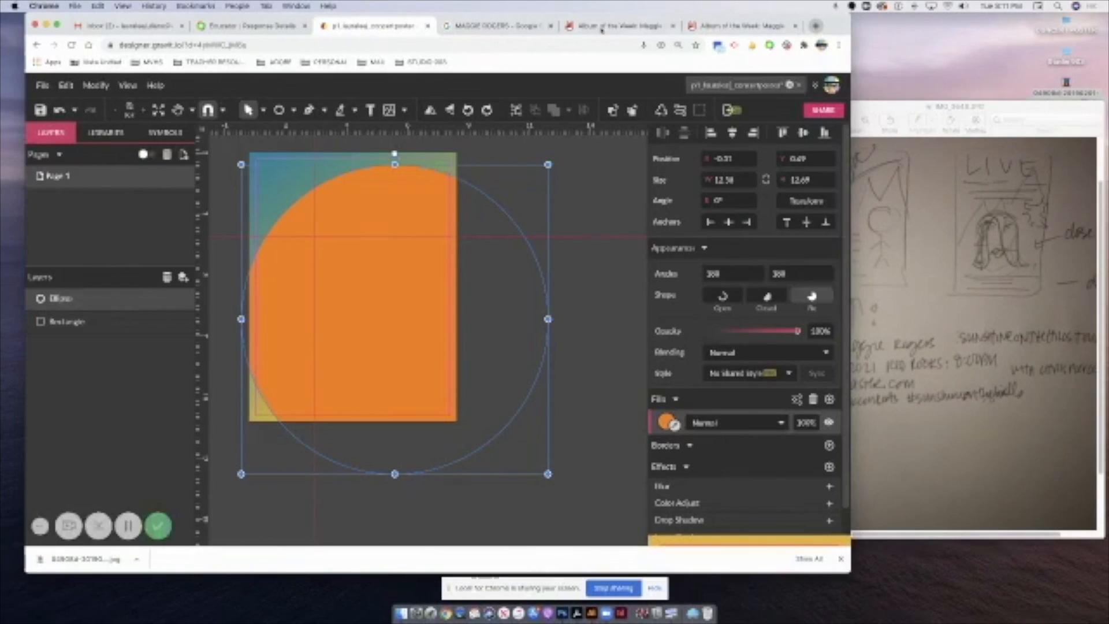
{"action": "left_click", "coordinate": [550, 26]}
{"action": "left_click", "coordinate": [550, 29]}
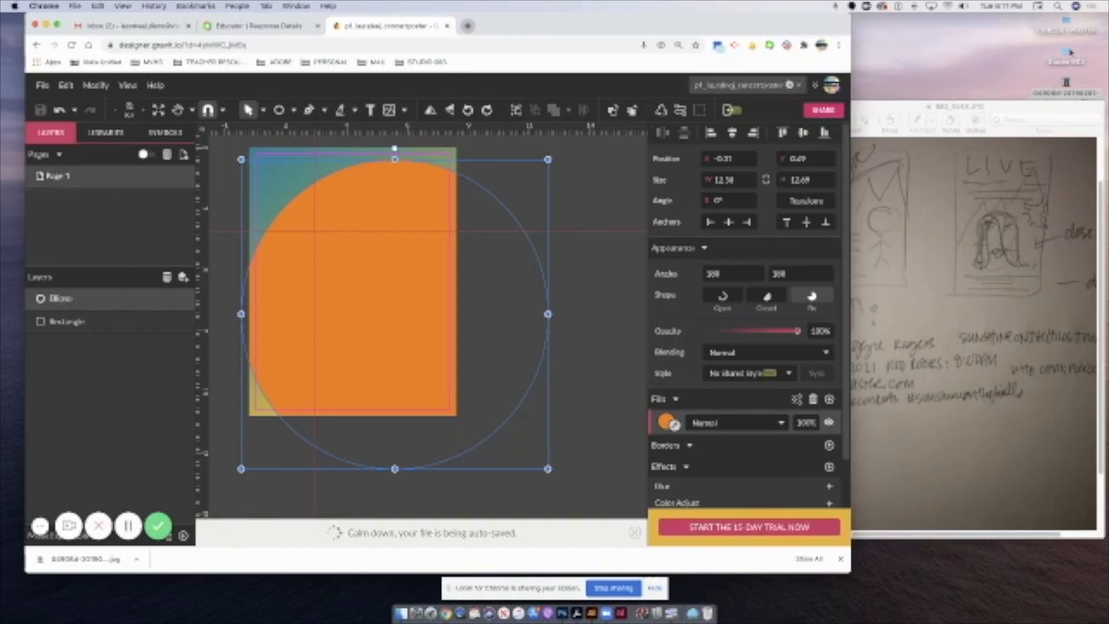
Place the saved Maggie Rogers photo from the CONCERT POSTER folder on the poster, spanning the page width over its lower part.
{"action": "double_click", "coordinate": [1067, 23]}
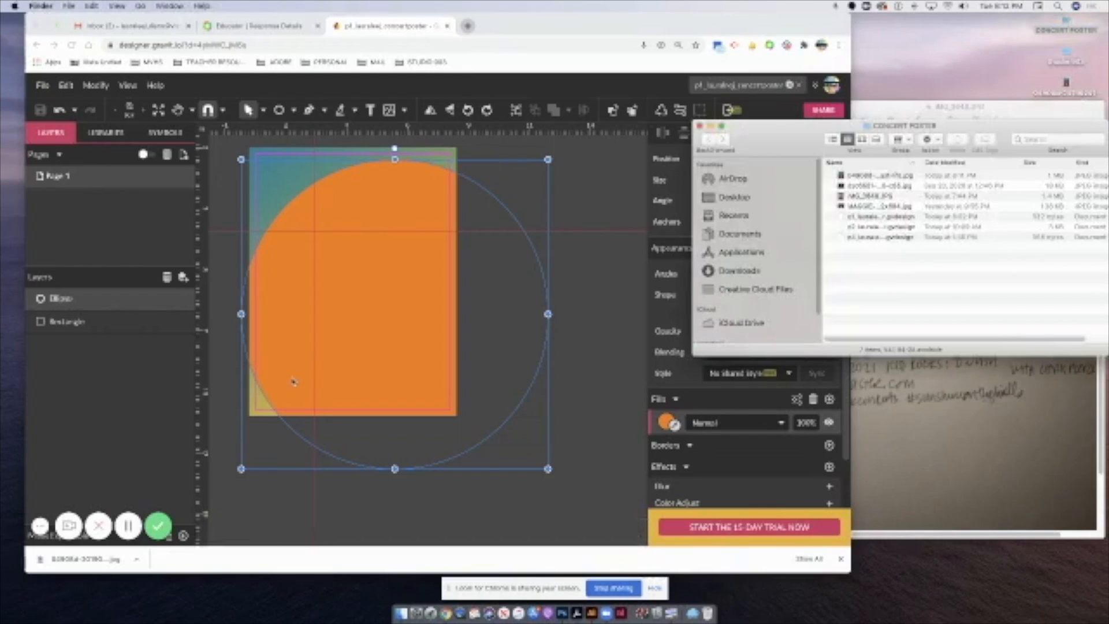
{"action": "left_click_drag", "start_coordinate": [858, 177], "coordinate": [436, 296]}
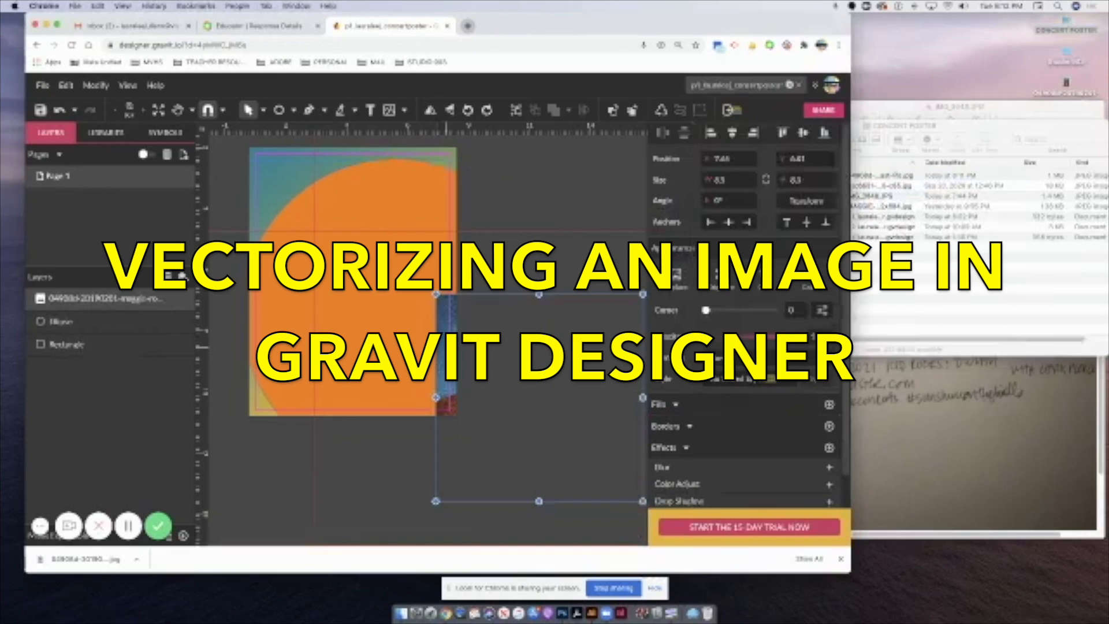
{"action": "left_click_drag", "start_coordinate": [349, 301], "coordinate": [289, 280]}
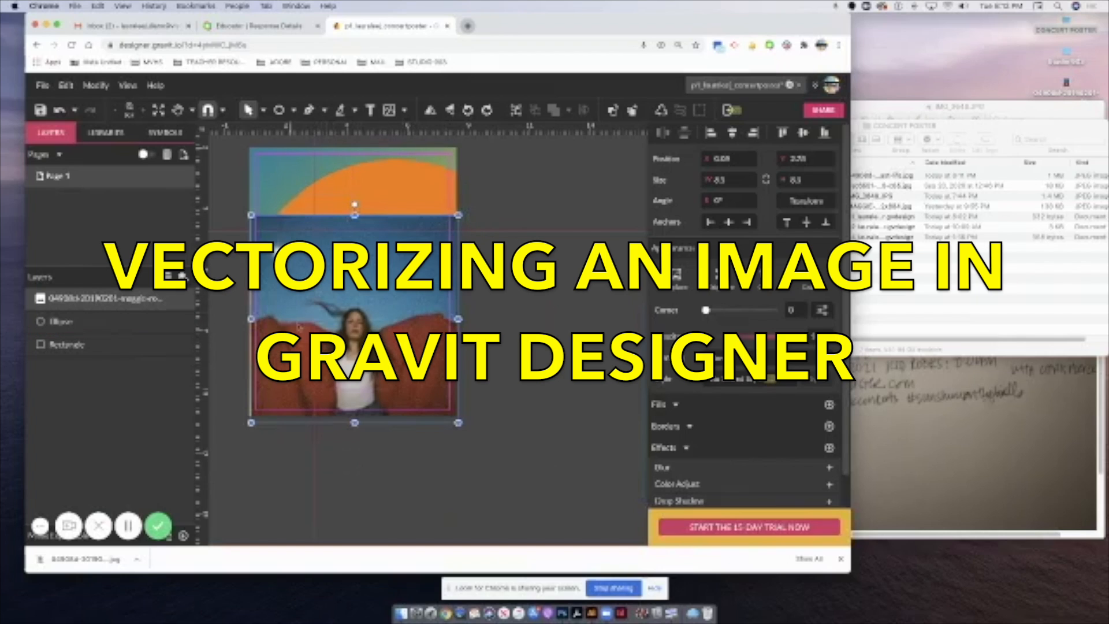
{"action": "left_click_drag", "start_coordinate": [297, 314], "coordinate": [293, 314]}
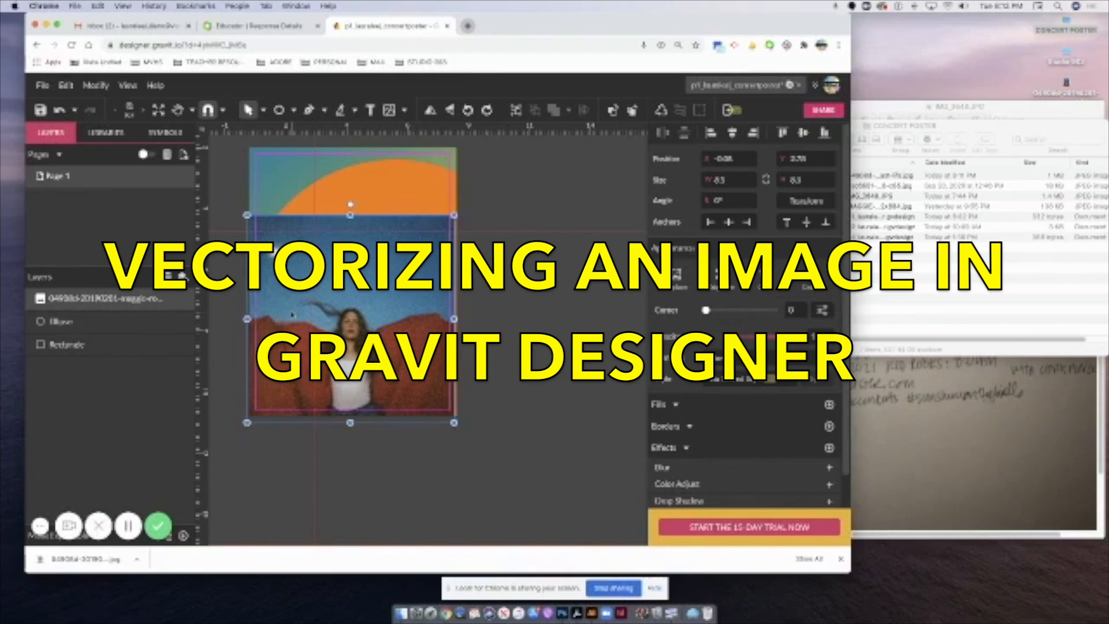
Widen the browser window showing the poster and close the CONCERT POSTER folder window.
{"action": "left_click_drag", "start_coordinate": [848, 19], "coordinate": [950, 18]}
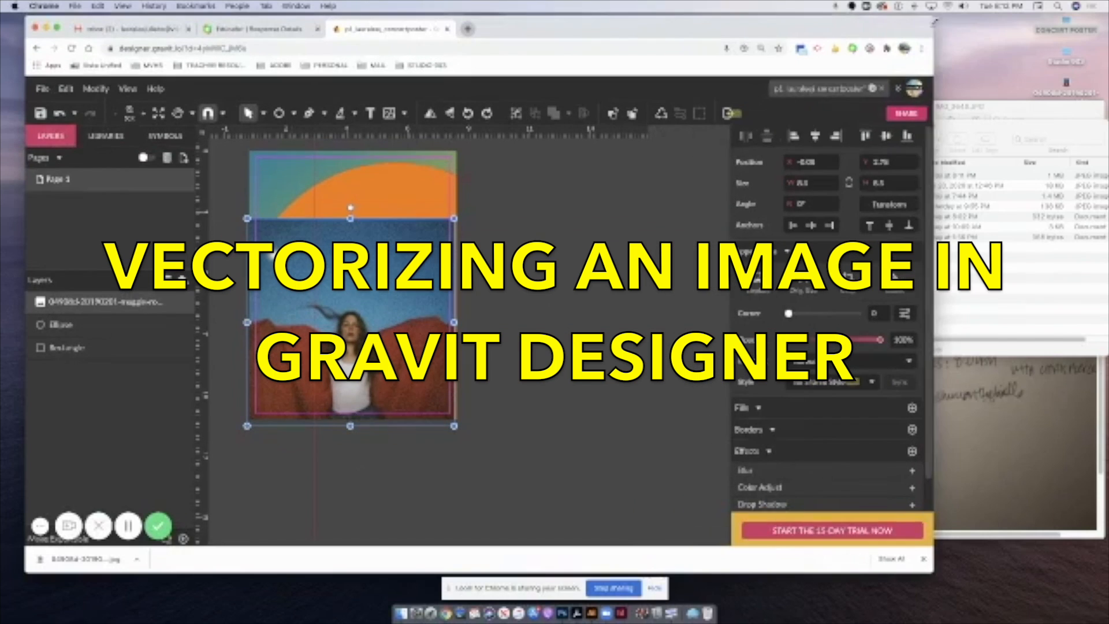
{"action": "left_click", "coordinate": [998, 131]}
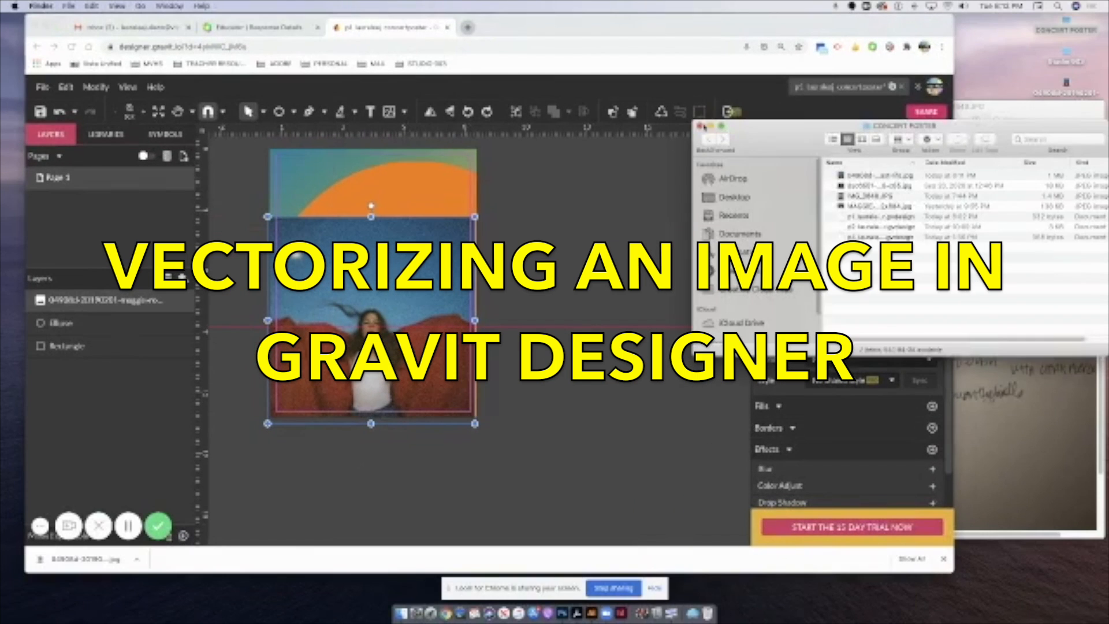
{"action": "left_click", "coordinate": [698, 126]}
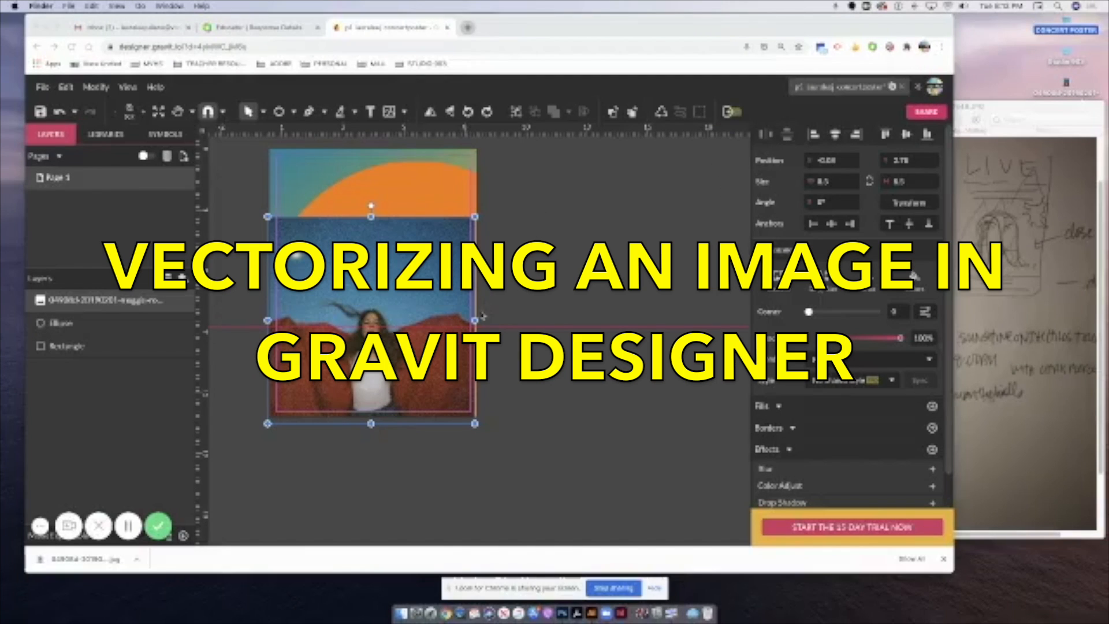
Align the placed album photo with the left edge of the page and open the path commands for it.
{"action": "left_click", "coordinate": [468, 325]}
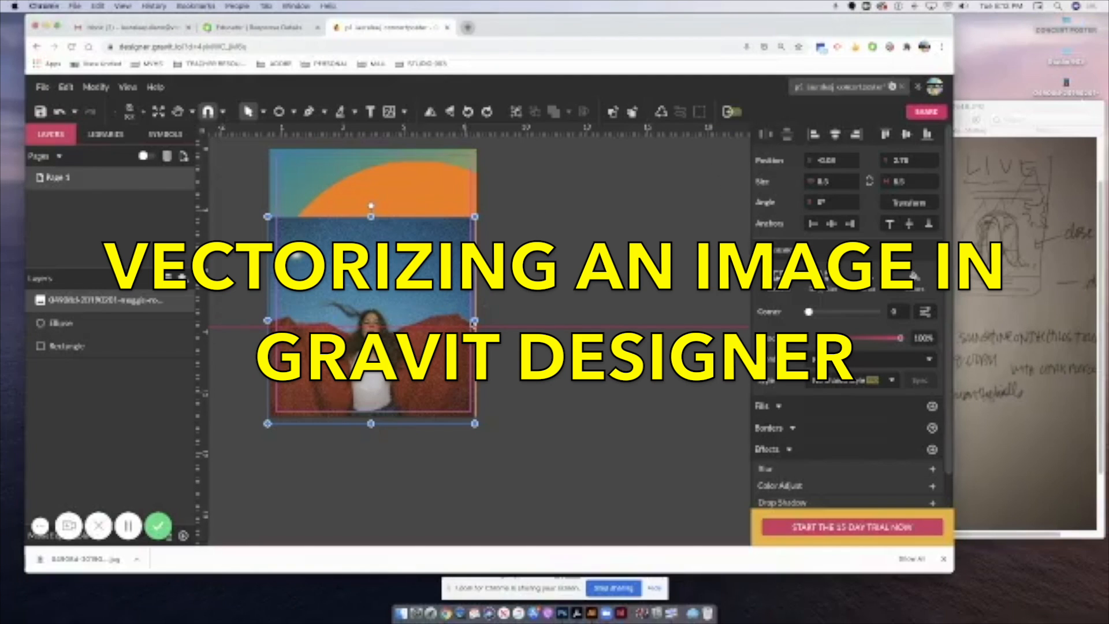
{"action": "left_click_drag", "start_coordinate": [452, 315], "coordinate": [454, 313]}
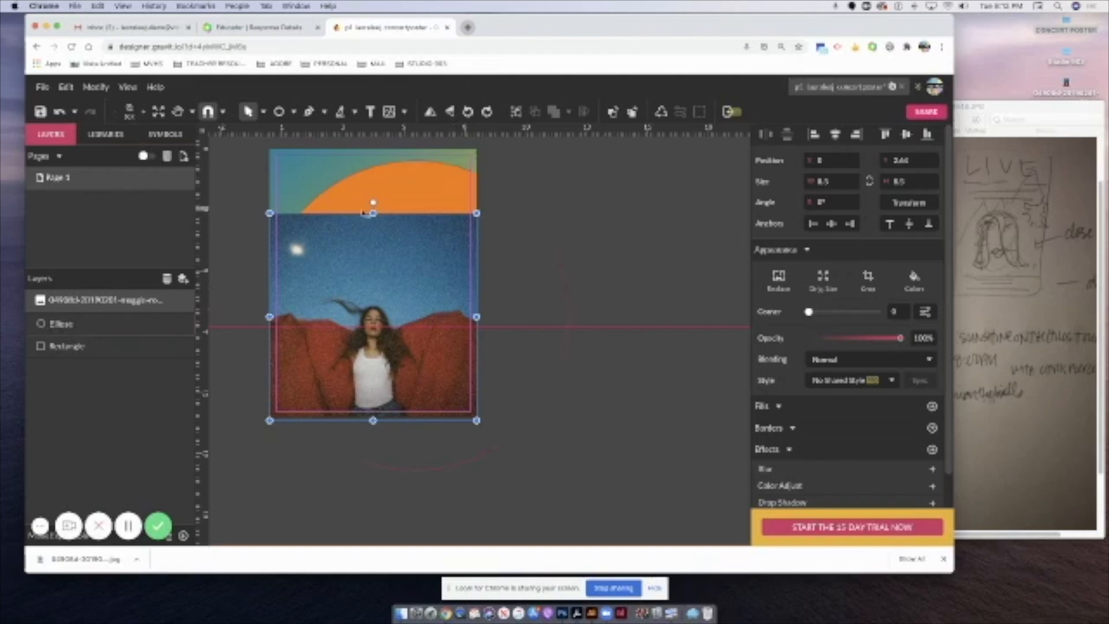
{"action": "left_click", "coordinate": [95, 88]}
{"action": "mouse_move", "coordinate": [101, 336]}
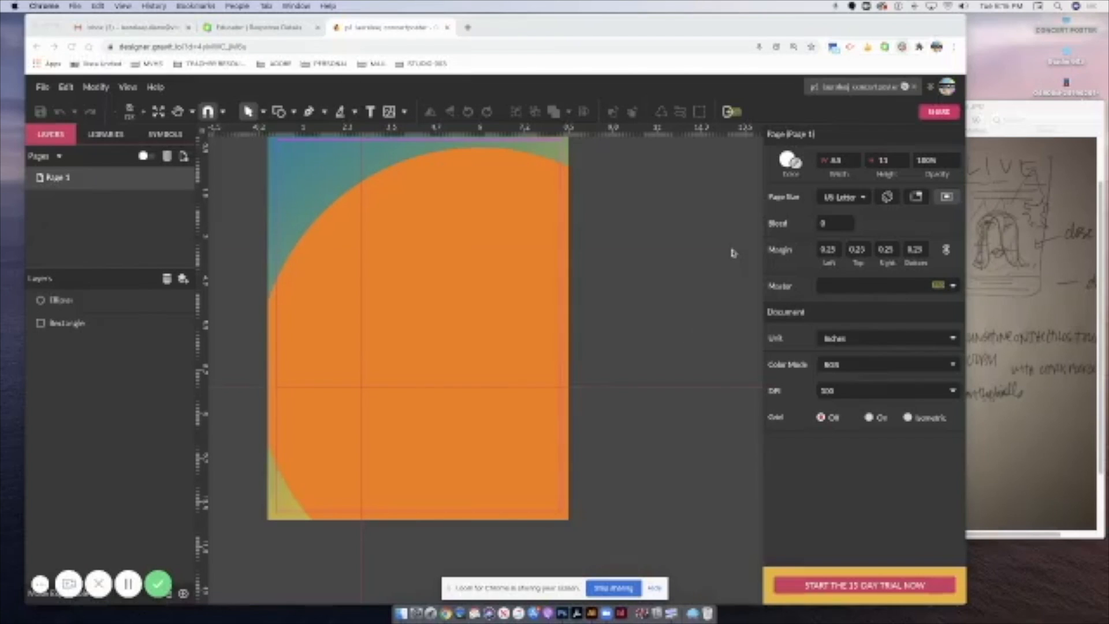
Move the sketch window over the poster, view the album photo saved on the desktop, and return to the poster document.
{"action": "left_click", "coordinate": [995, 176]}
{"action": "mouse_move", "coordinate": [1004, 117]}
{"action": "left_mouse_down"}
{"action": "mouse_move", "coordinate": [977, 276]}
{"action": "mouse_move", "coordinate": [935, 152]}
{"action": "mouse_move", "coordinate": [950, 152]}
{"action": "left_mouse_up"}
{"action": "left_click", "coordinate": [1064, 91]}
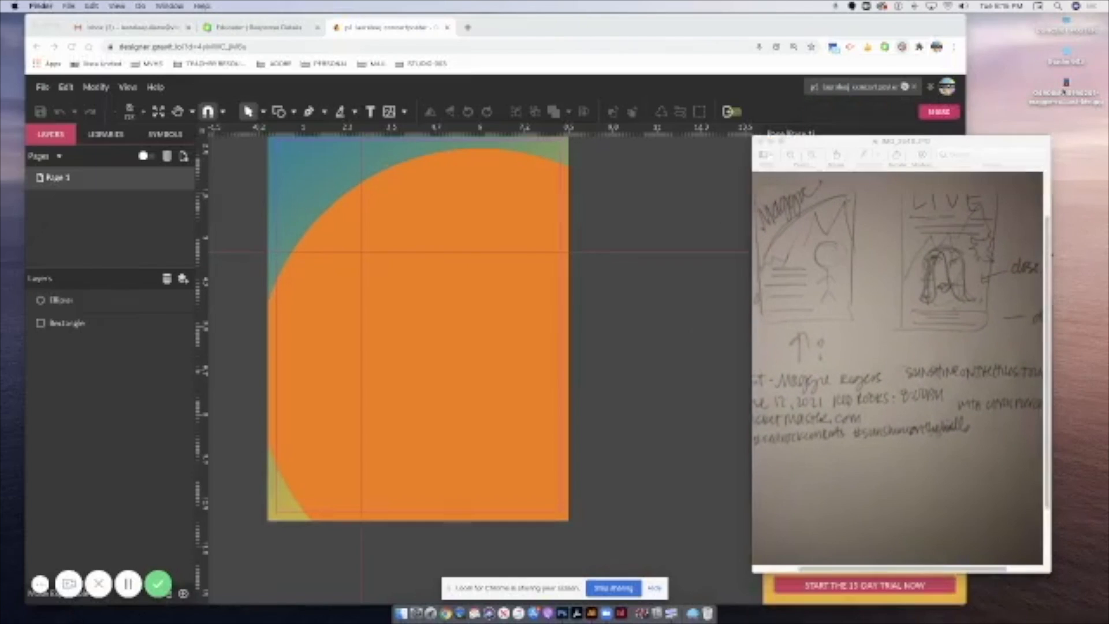
{"action": "double_click", "coordinate": [1067, 86]}
{"action": "left_click", "coordinate": [1067, 85]}
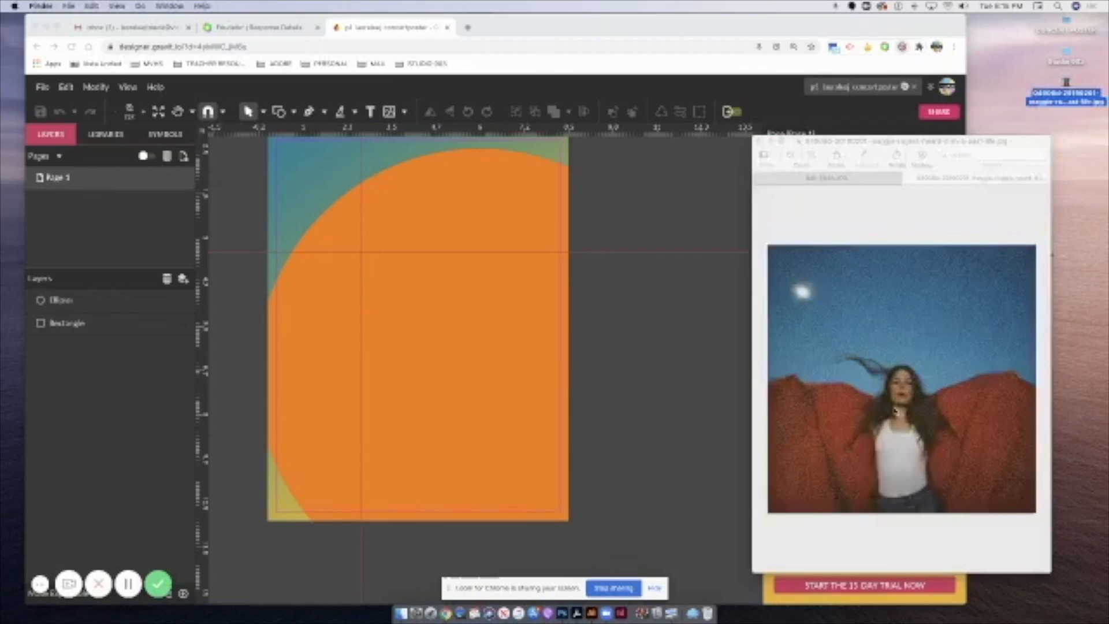
{"action": "left_click_drag", "start_coordinate": [918, 141], "coordinate": [572, 131]}
{"action": "left_click_drag", "start_coordinate": [947, 25], "coordinate": [994, 17]}
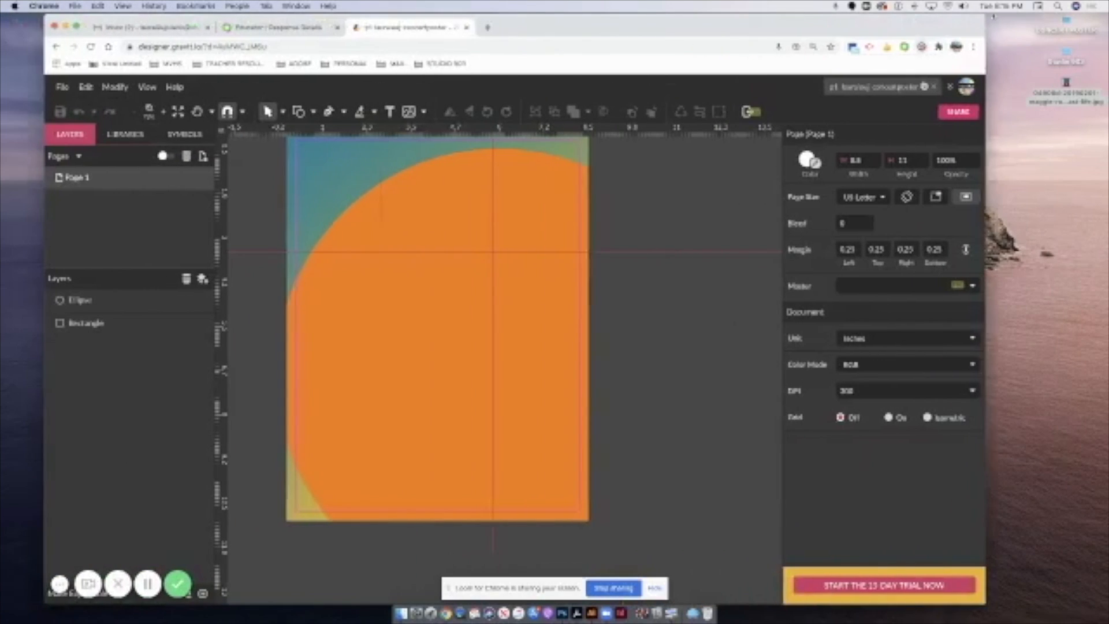
View the poster sketch from the CONCERT POSTER folder, close it and bring the poster document back to the front.
{"action": "double_click", "coordinate": [1066, 23]}
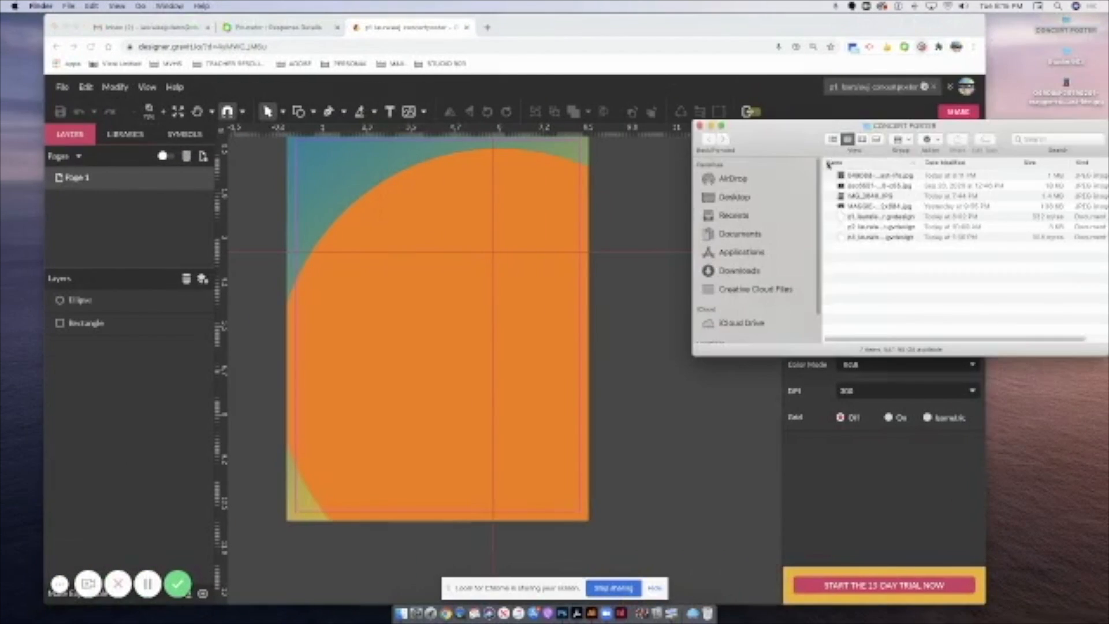
{"action": "double_click", "coordinate": [852, 198]}
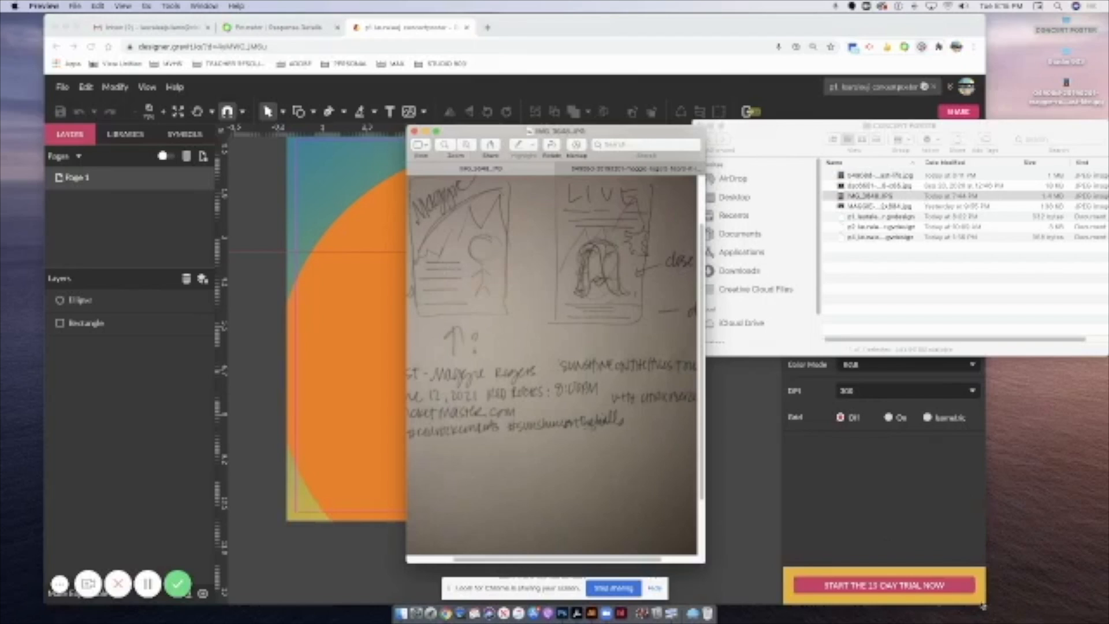
{"action": "left_click", "coordinate": [414, 132]}
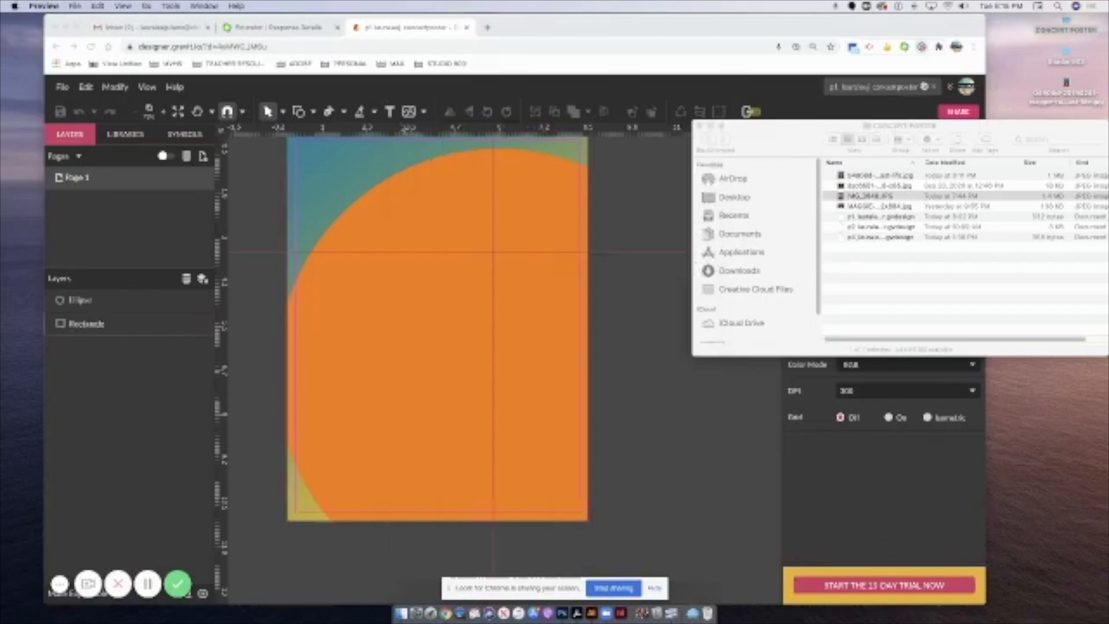
{"action": "mouse_move", "coordinate": [970, 36]}
{"action": "left_mouse_down"}
{"action": "mouse_move", "coordinate": [924, 23]}
{"action": "mouse_move", "coordinate": [993, 341]}
{"action": "mouse_move", "coordinate": [925, 32]}
{"action": "mouse_move", "coordinate": [968, 23]}
{"action": "left_mouse_up"}
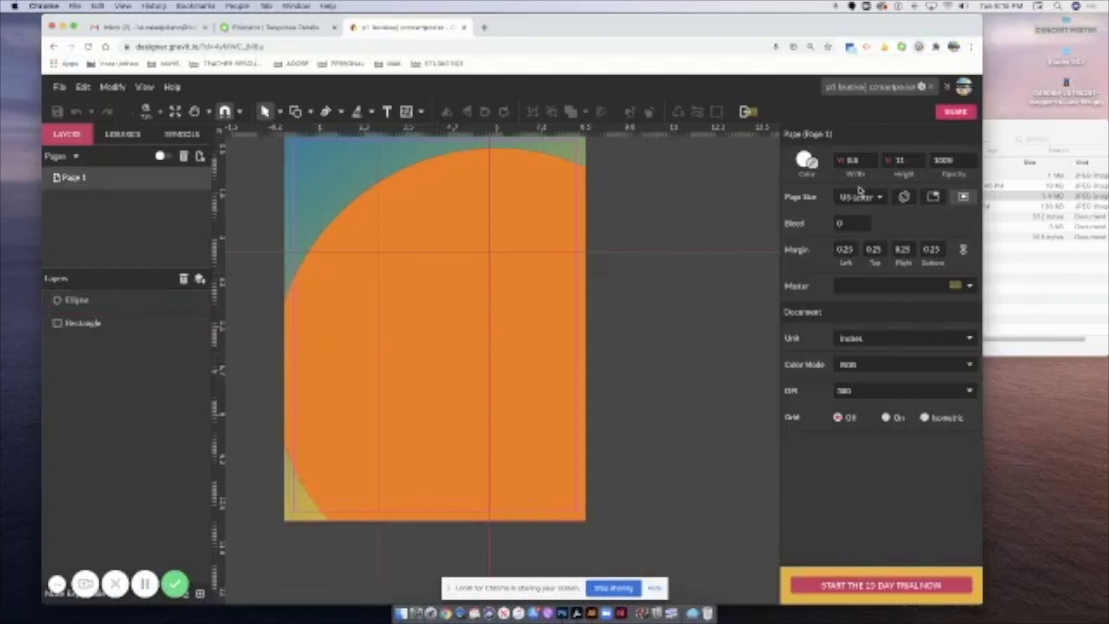
View the Maggie Rogers stage photo from the CONCERT POSTER folder, close it and return to the poster document.
{"action": "left_click", "coordinate": [1023, 123]}
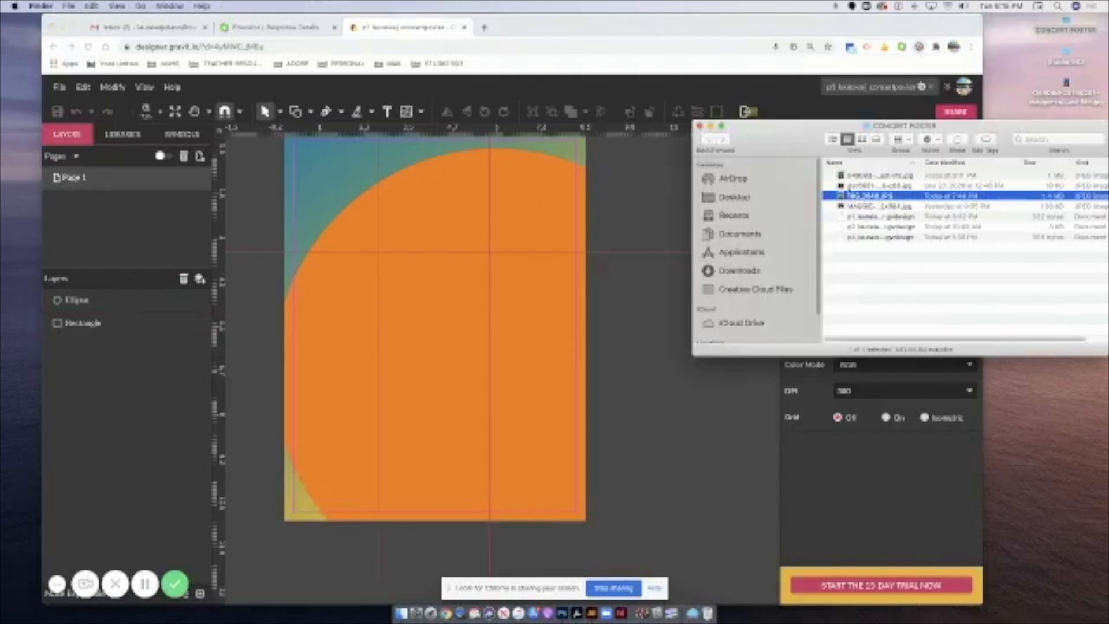
{"action": "left_click", "coordinate": [848, 186]}
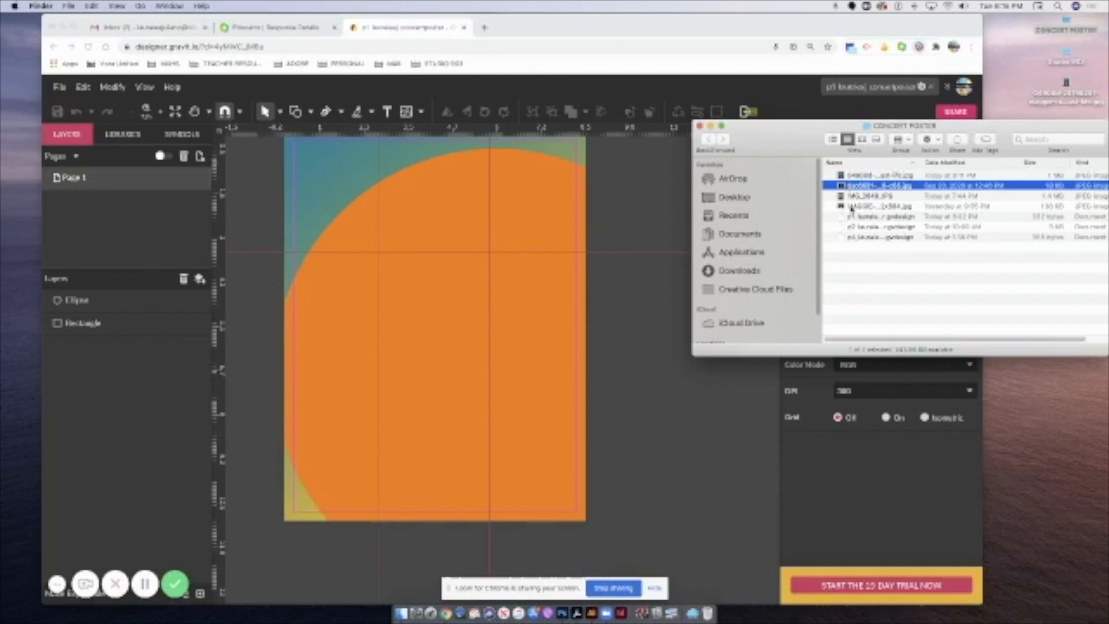
{"action": "double_click", "coordinate": [851, 207]}
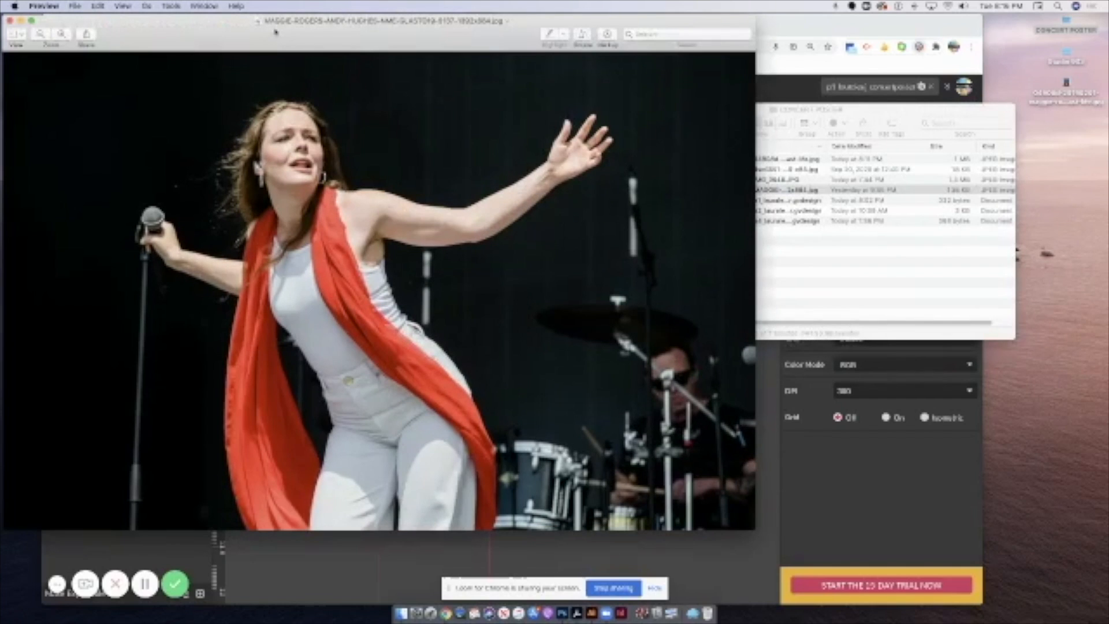
{"action": "left_click_drag", "start_coordinate": [275, 32], "coordinate": [666, 65]}
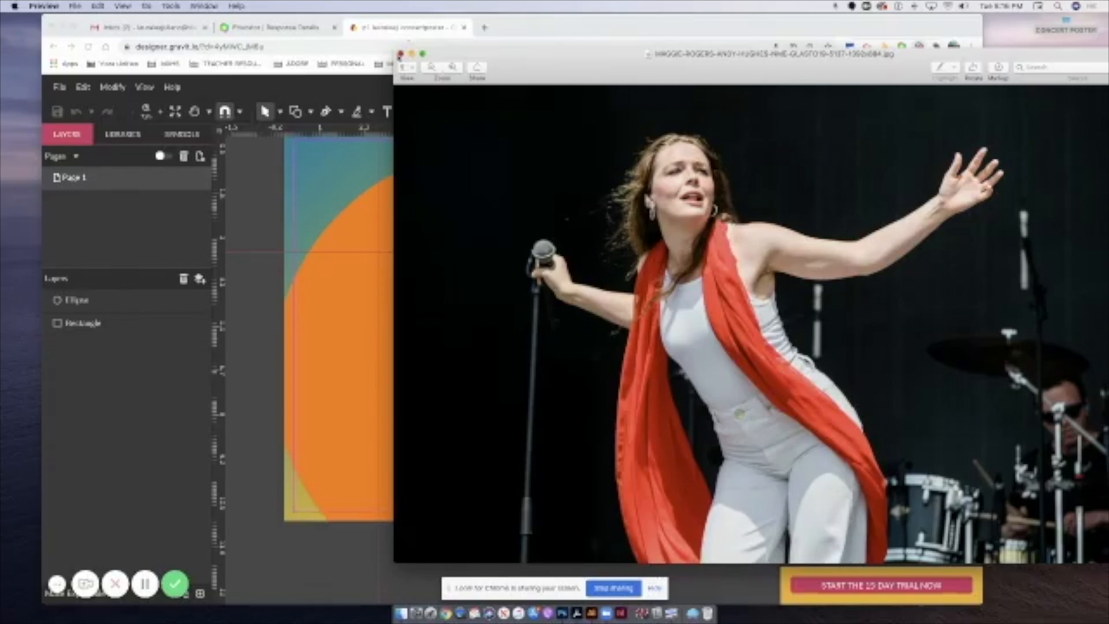
{"action": "left_click", "coordinate": [399, 54]}
{"action": "left_click", "coordinate": [662, 426]}
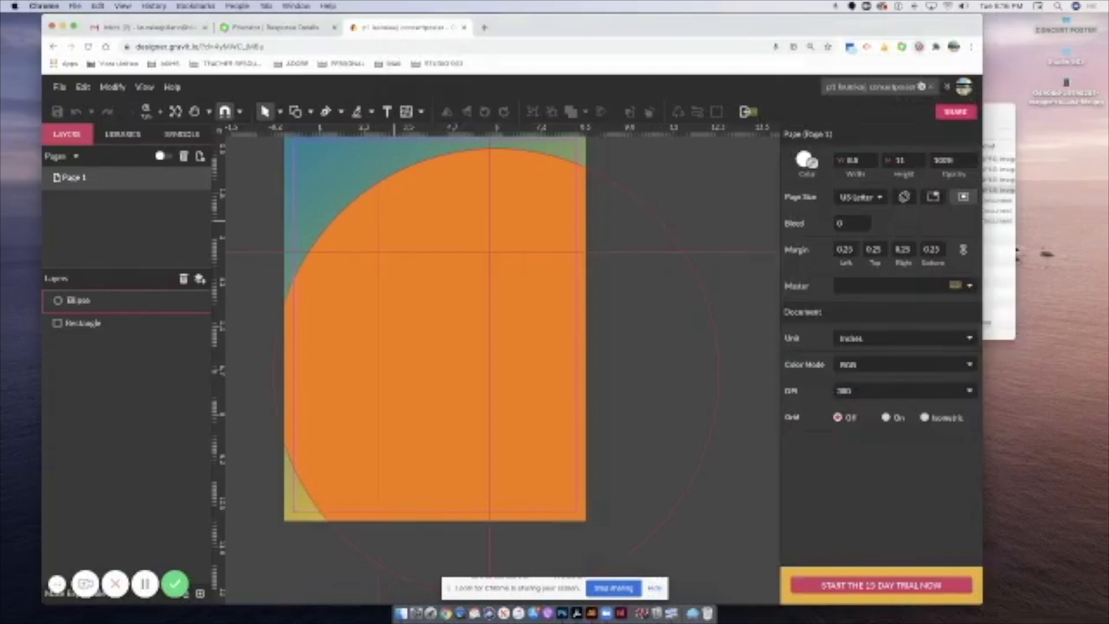
{"action": "left_click", "coordinate": [341, 223]}
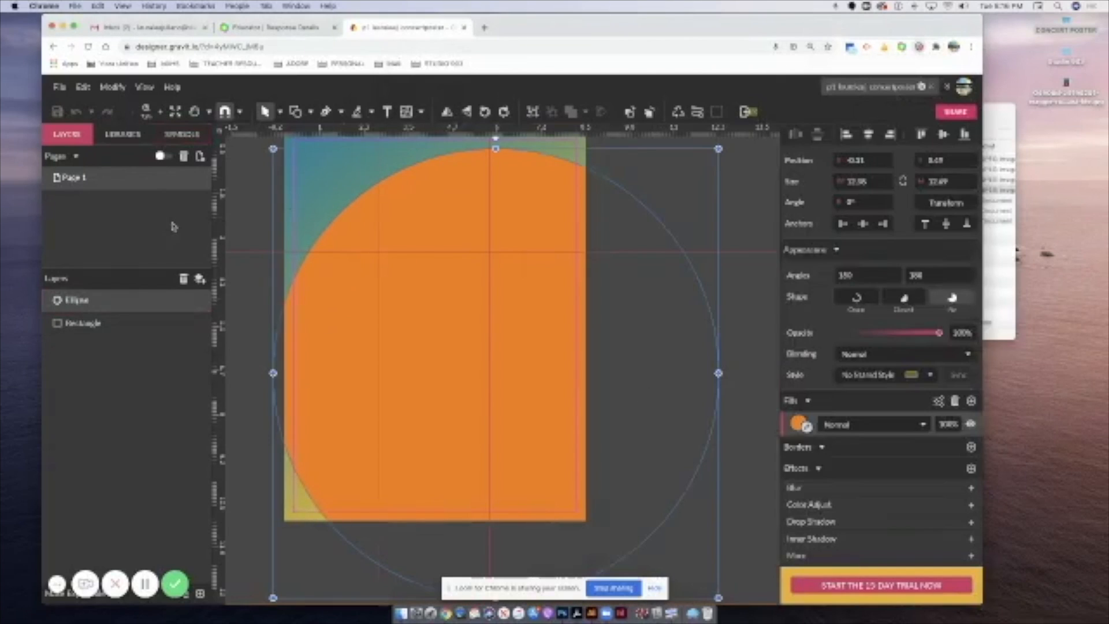
{"action": "left_click", "coordinate": [61, 88]}
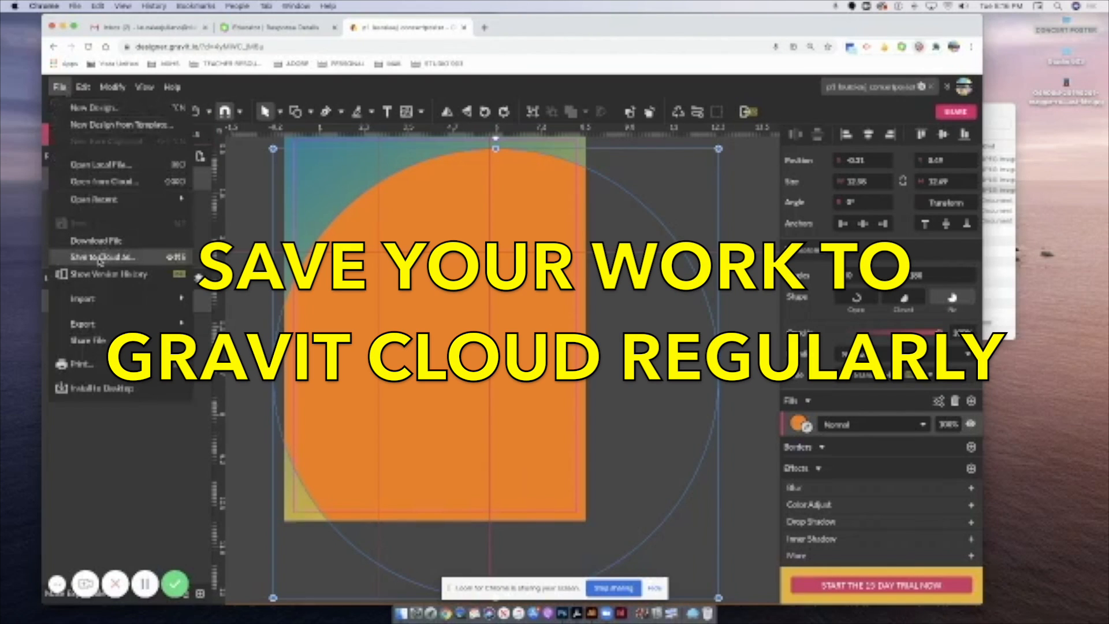
{"action": "left_click", "coordinate": [56, 79]}
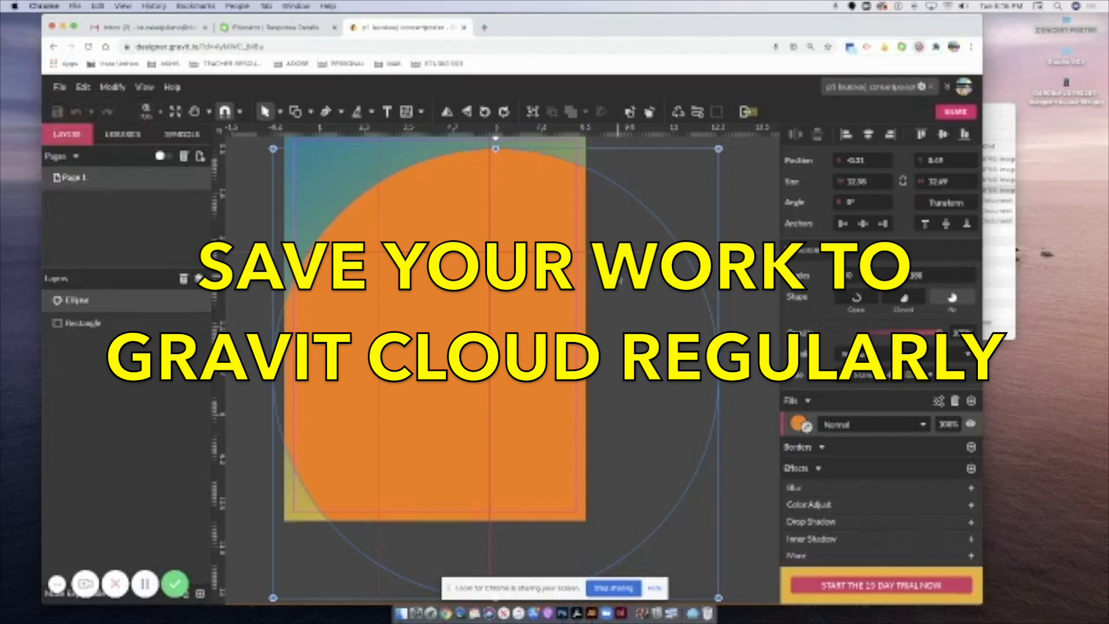
Place the Maggie Rogers stage photo from the CONCERT POSTER folder across the full page width, flush with the poster's bottom edge.
{"action": "left_click", "coordinate": [993, 233]}
{"action": "left_click_drag", "start_coordinate": [753, 194], "coordinate": [484, 240]}
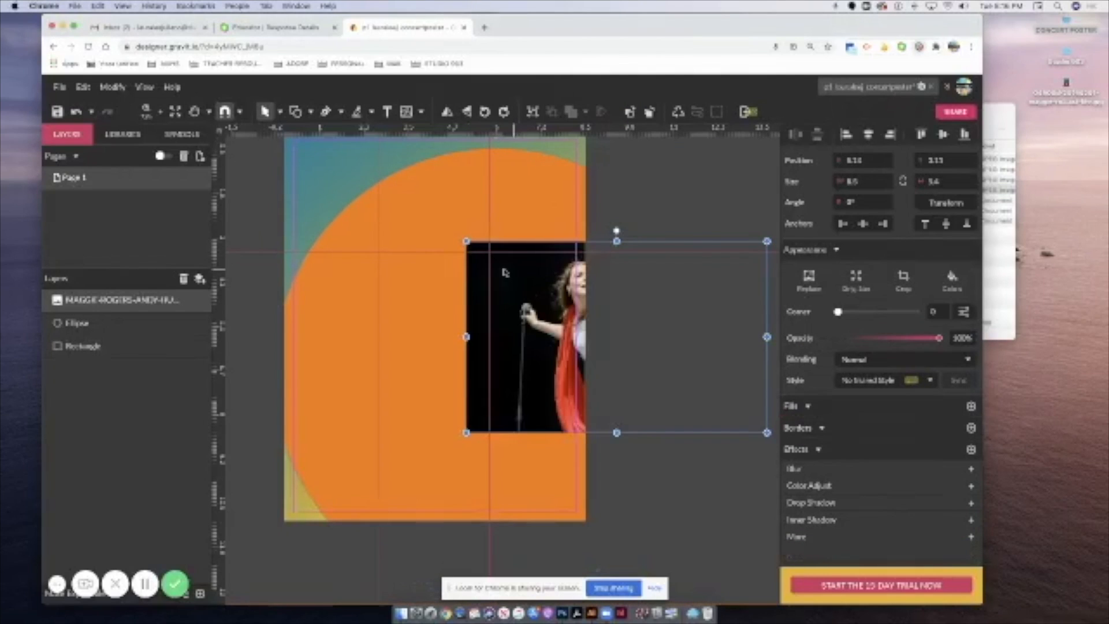
{"action": "left_click_drag", "start_coordinate": [383, 315], "coordinate": [332, 360]}
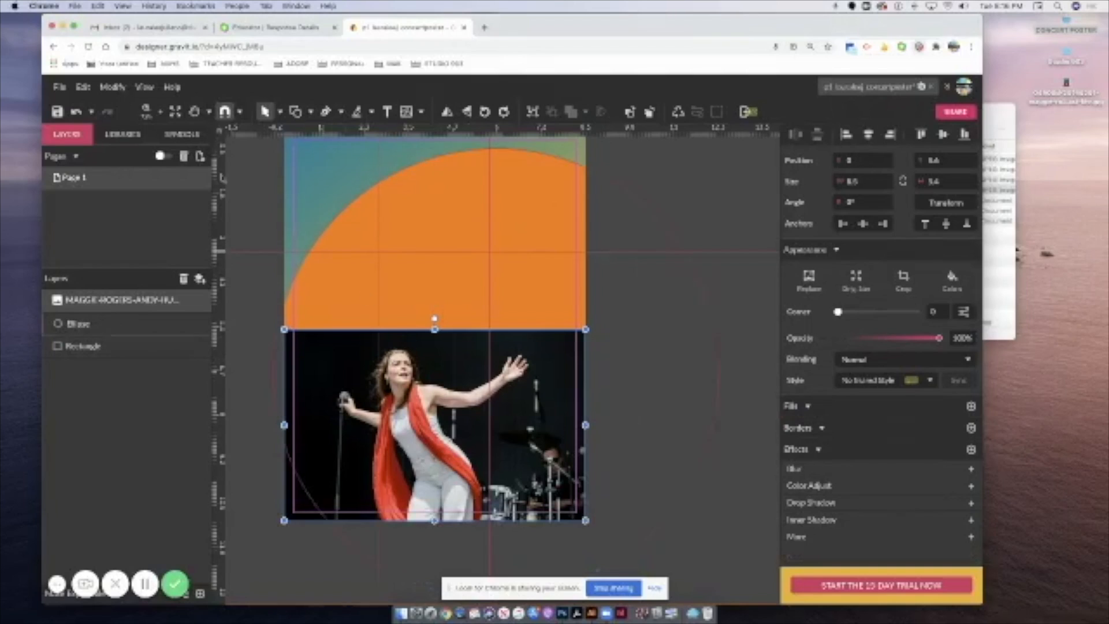
Vectorize the placed stage photo with the Vectorize Image command.
{"action": "left_click", "coordinate": [119, 88]}
{"action": "mouse_move", "coordinate": [145, 335]}
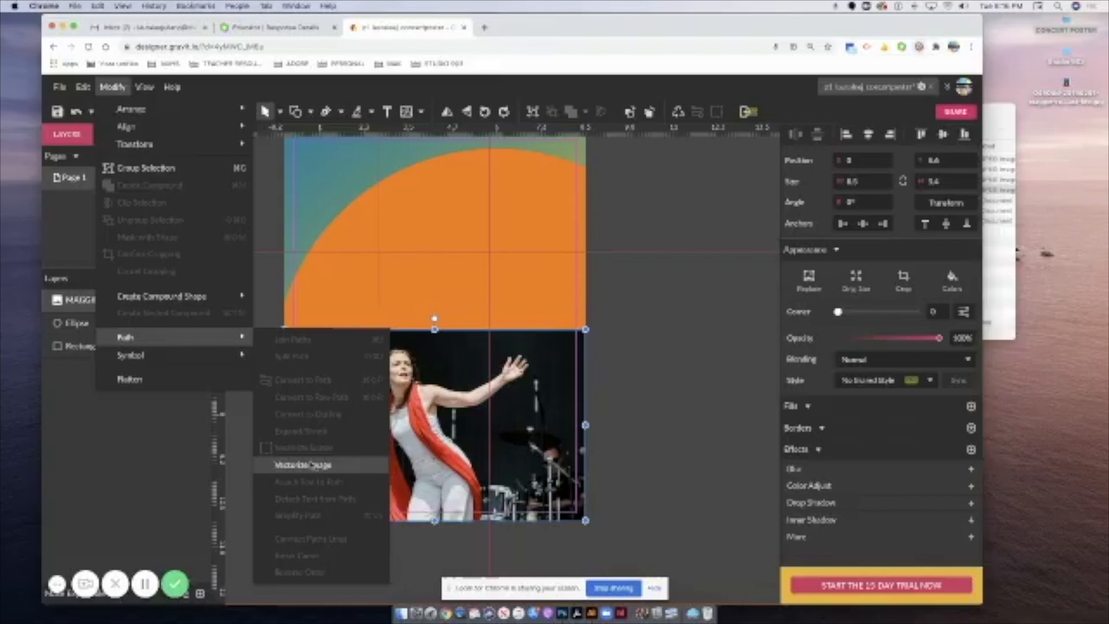
{"action": "left_click", "coordinate": [312, 465]}
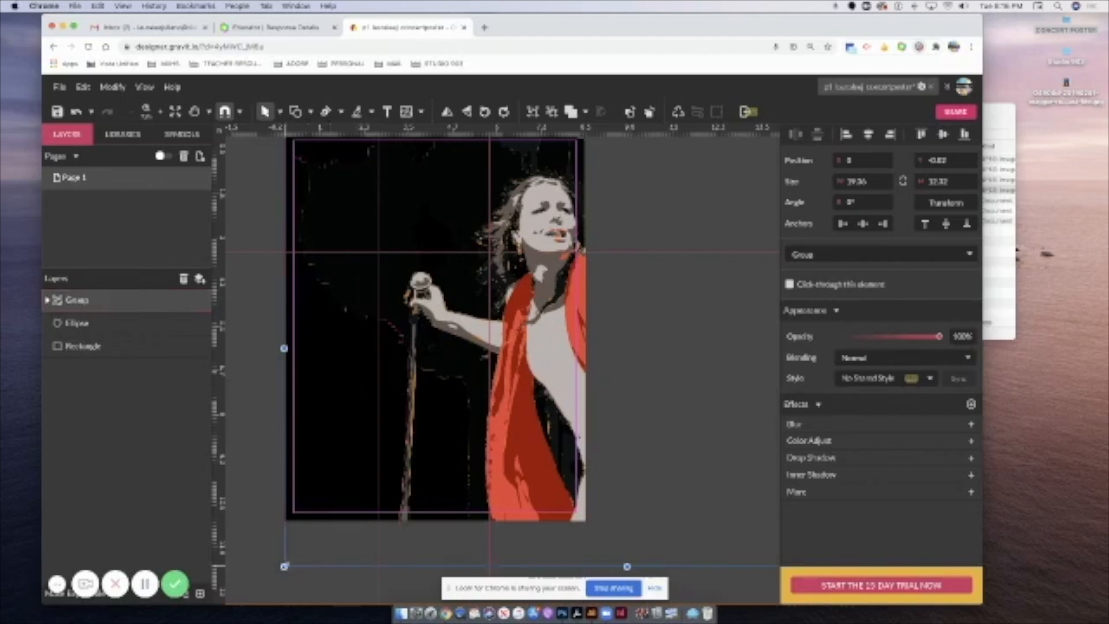
Reposition the vectorized group over the lower poster and scale it down proportionally to about 7.9 × 5 inches.
{"action": "left_click_drag", "start_coordinate": [285, 566], "coordinate": [512, 423]}
{"action": "left_click_drag", "start_coordinate": [637, 282], "coordinate": [360, 392]}
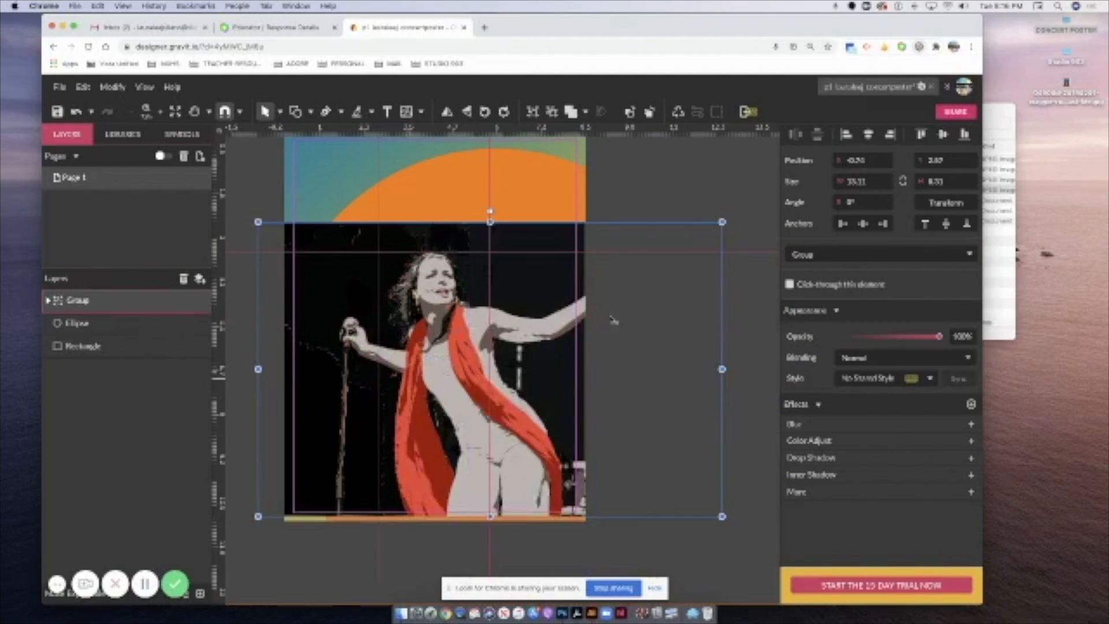
{"action": "left_click_drag", "start_coordinate": [719, 223], "coordinate": [537, 339]}
Try stretching the vectorized group's height and squeezing its width, undoing each distortion.
{"action": "left_click_drag", "start_coordinate": [398, 339], "coordinate": [398, 242]}
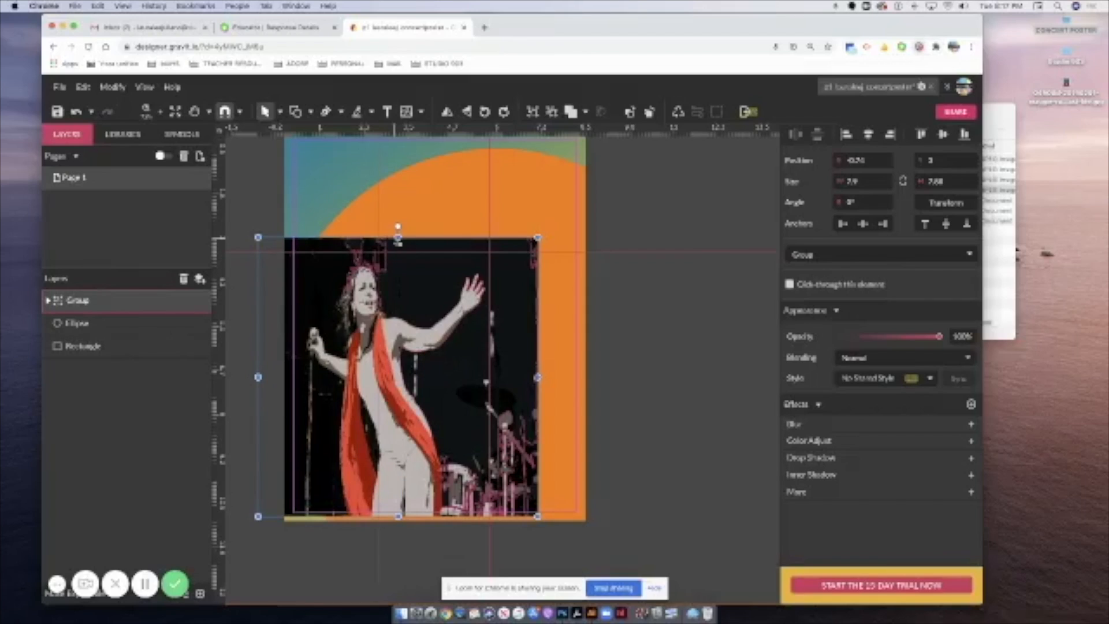
{"action": "key", "text": "super+z"}
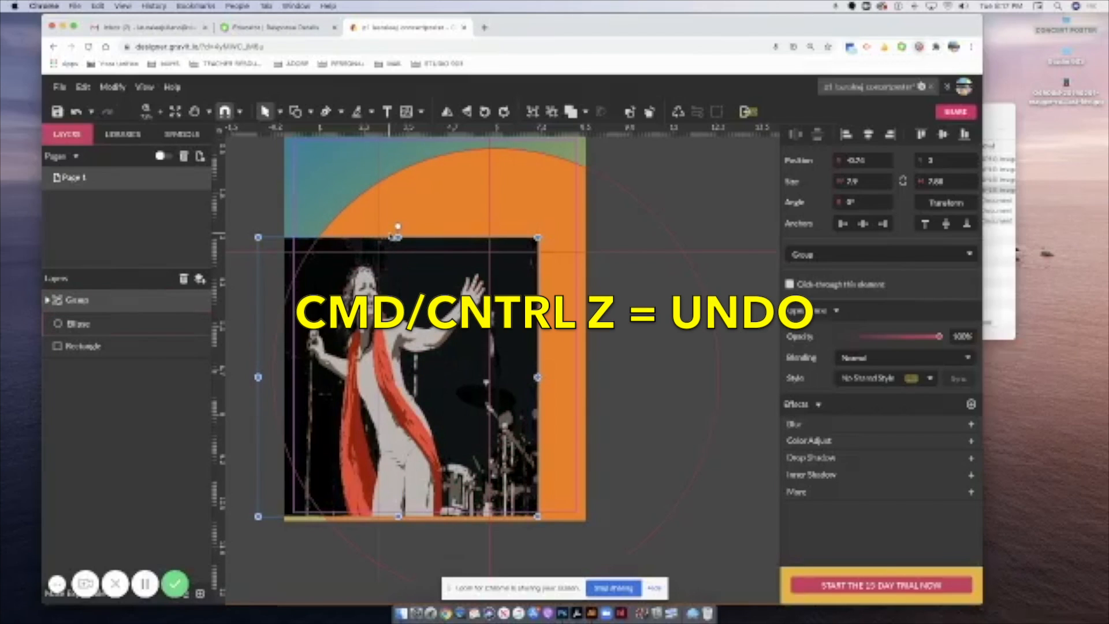
{"action": "key", "text": "super+z"}
{"action": "left_click_drag", "start_coordinate": [538, 427], "coordinate": [437, 414]}
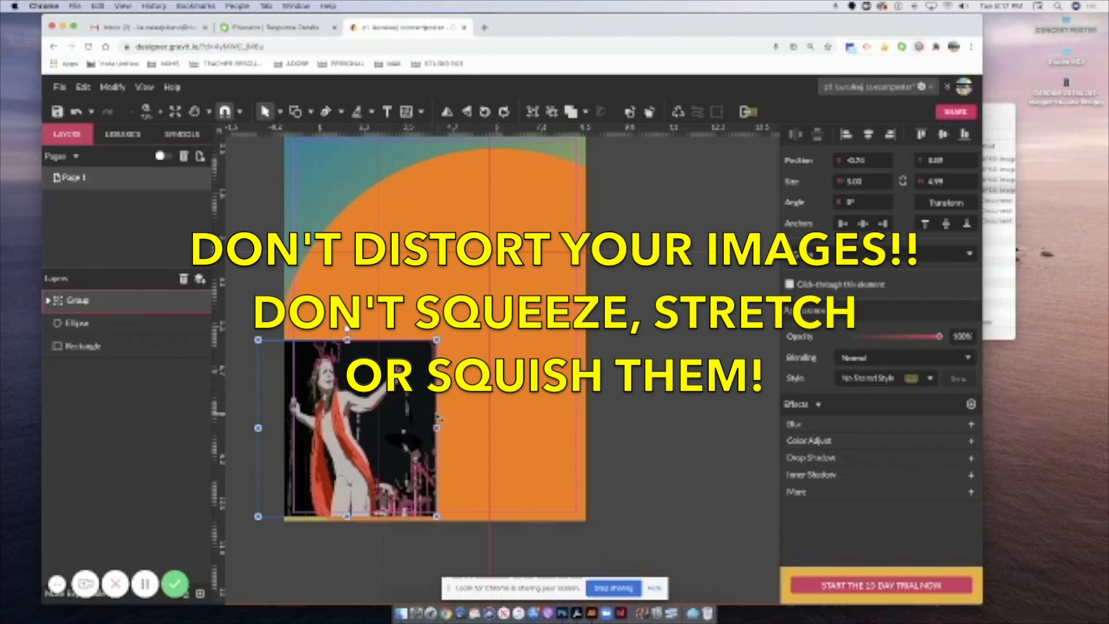
{"action": "key", "text": "super+z"}
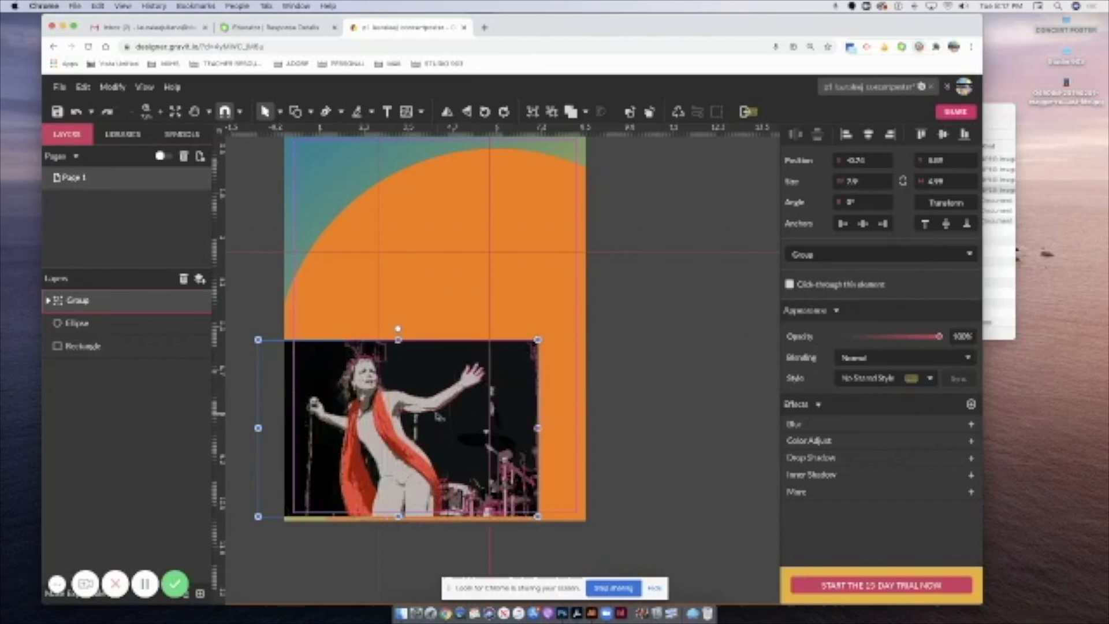
Move the vectorized group to the page's lower-left corner and enlarge it proportionally to about 8.6 × 5.4 inches, spanning the page width.
{"action": "left_click_drag", "start_coordinate": [439, 442], "coordinate": [477, 435]}
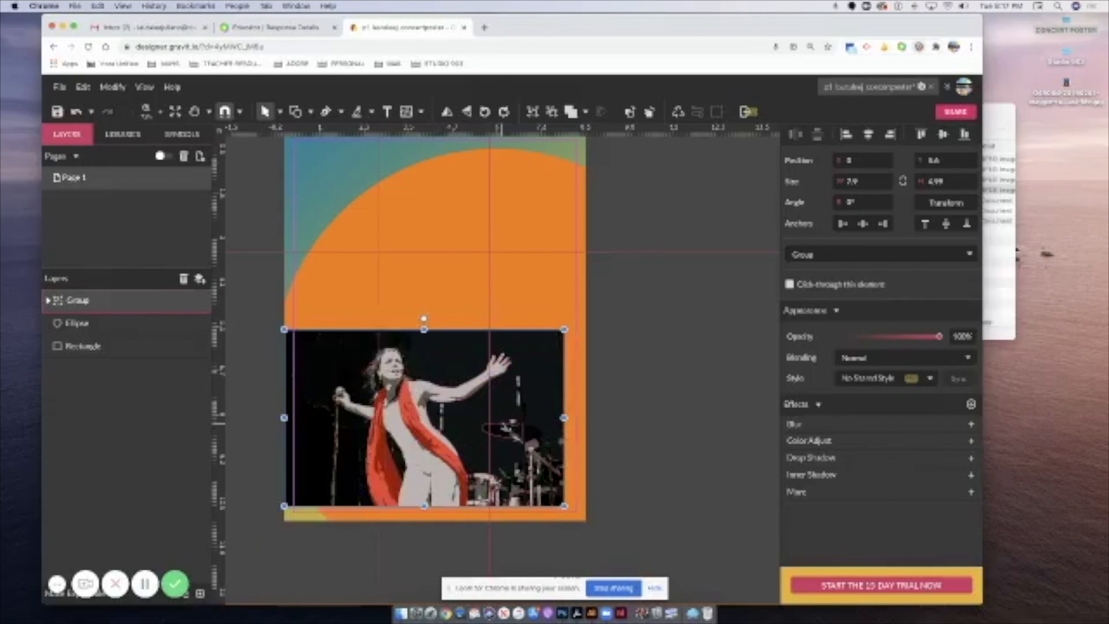
{"action": "left_click_drag", "start_coordinate": [512, 426], "coordinate": [511, 437]}
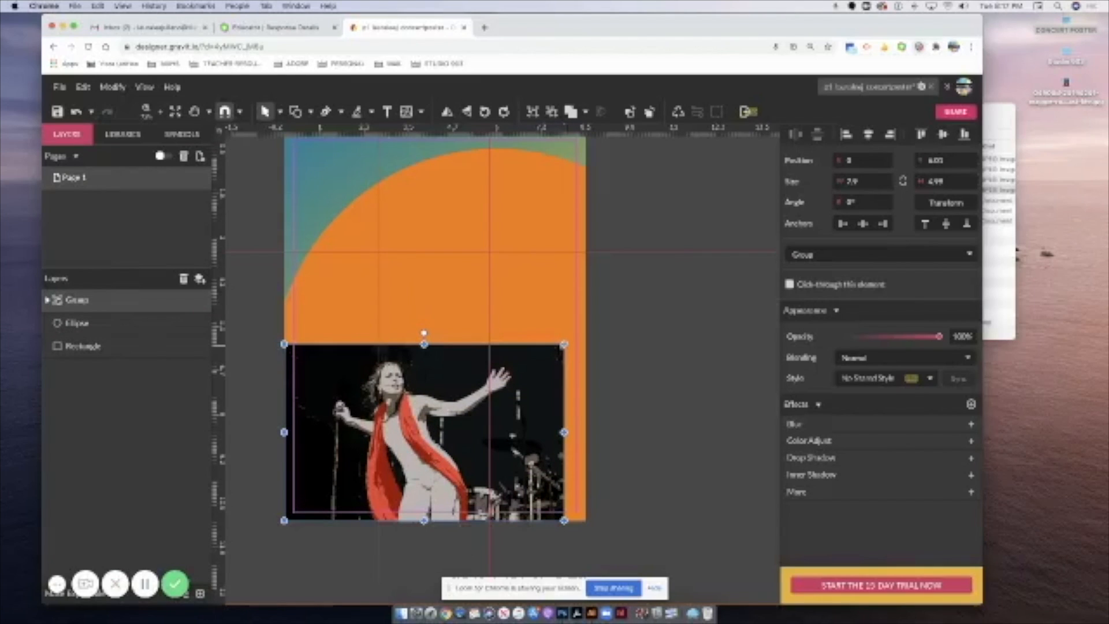
{"action": "left_click_drag", "start_coordinate": [565, 345], "coordinate": [572, 337]}
{"action": "left_click_drag", "start_coordinate": [574, 335], "coordinate": [586, 328]}
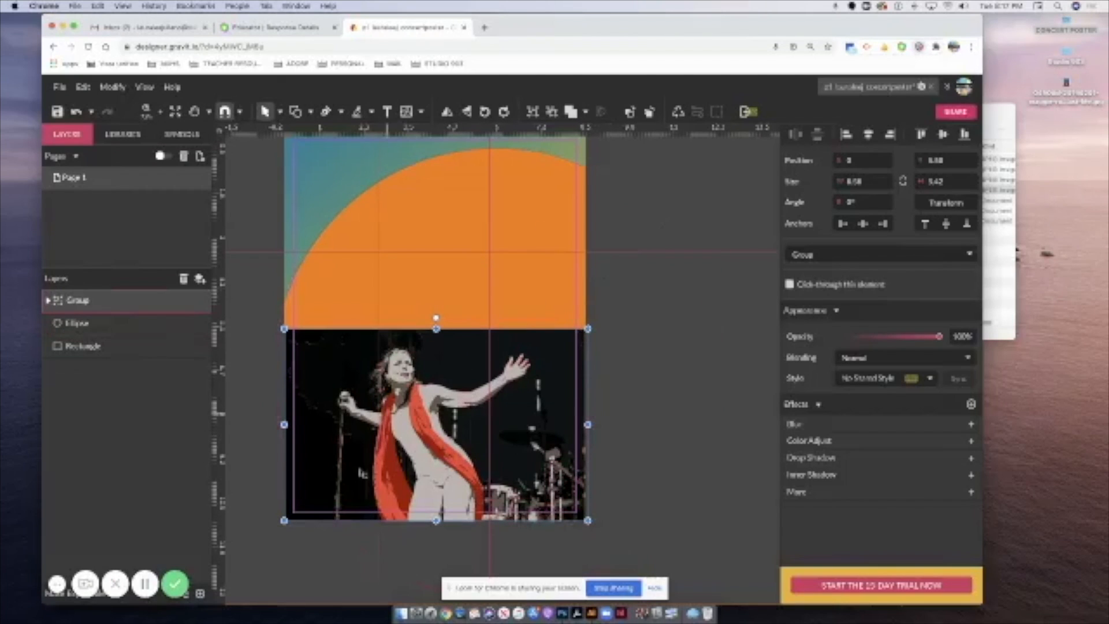
Select the black background shape beside the singer within the vectorized group and pull its upper-edge anchor point up over the sun as a peak.
{"action": "double_click", "coordinate": [331, 397]}
{"action": "left_click", "coordinate": [464, 339]}
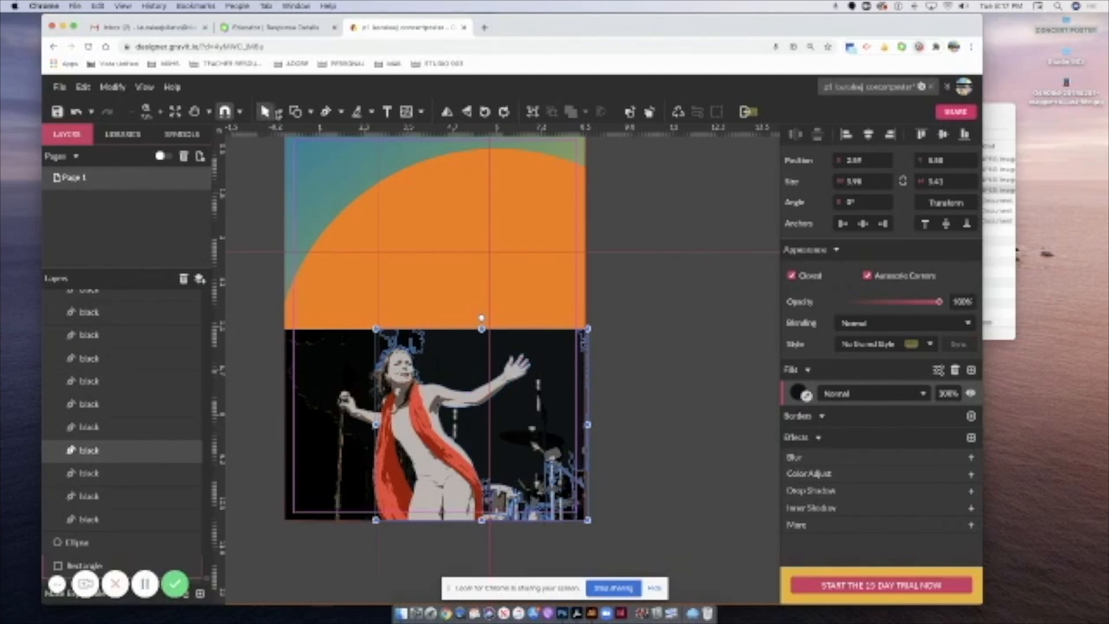
{"action": "left_click", "coordinate": [279, 112]}
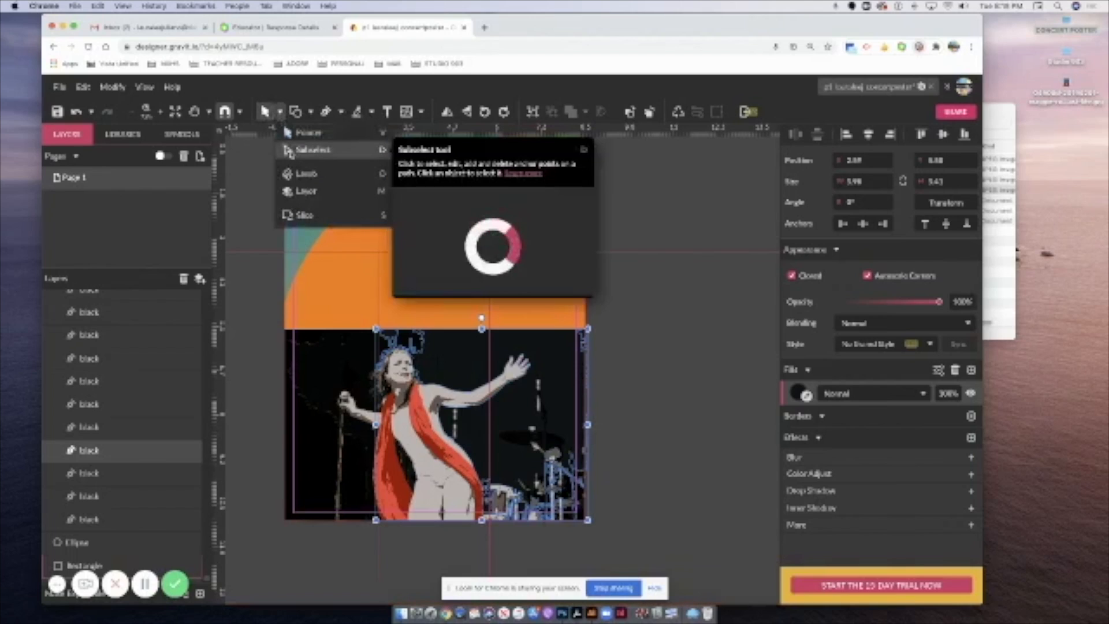
{"action": "left_click", "coordinate": [290, 151]}
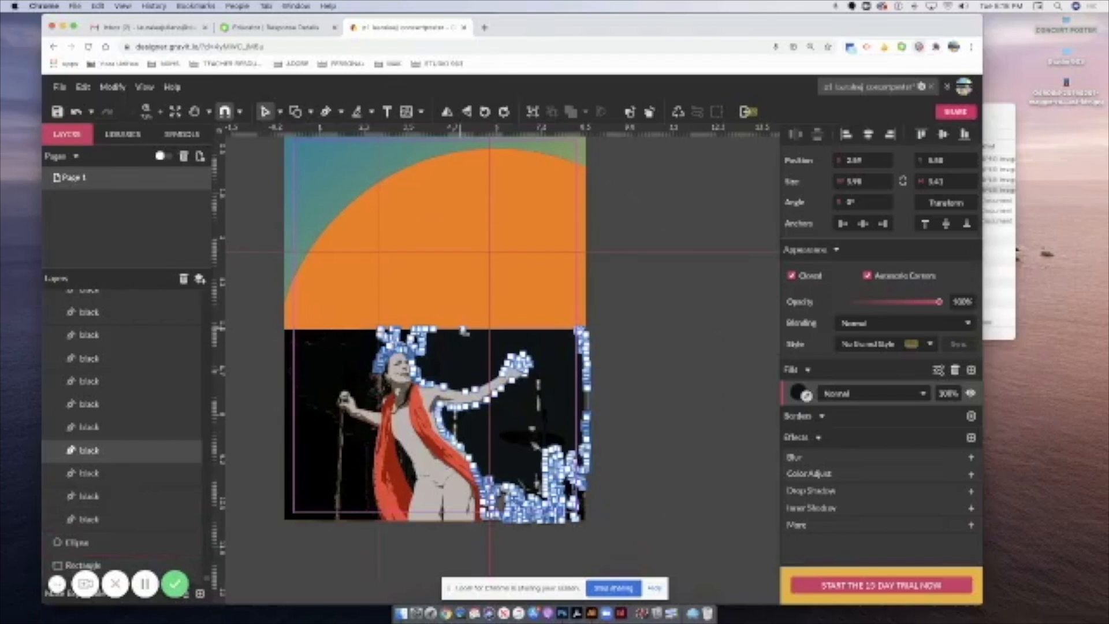
{"action": "left_click_drag", "start_coordinate": [462, 330], "coordinate": [514, 171]}
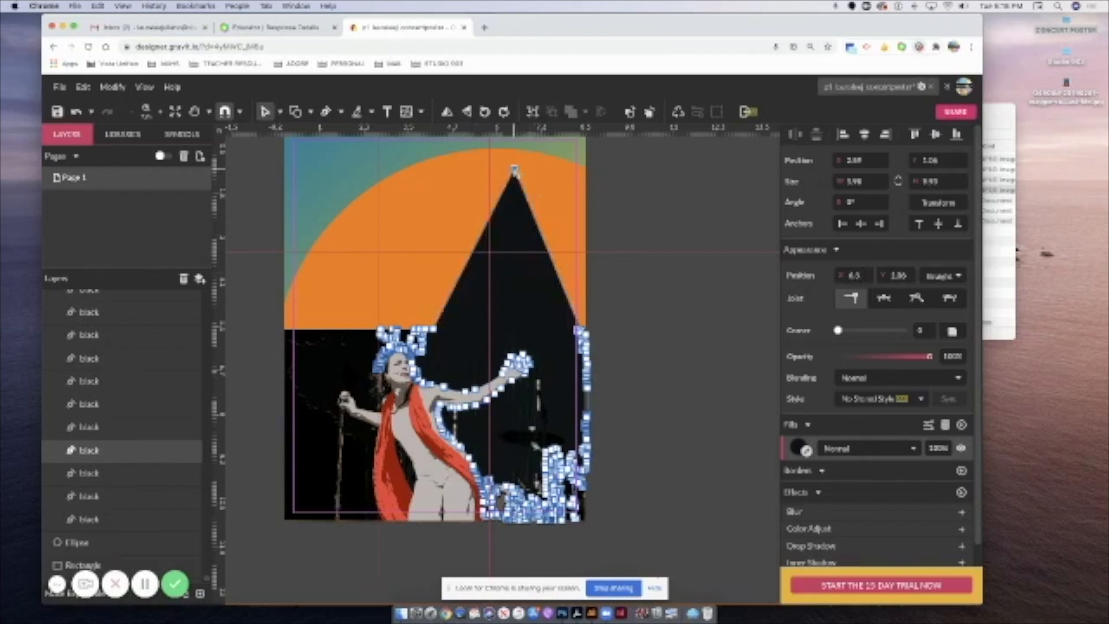
Pull five more anchor points of the black shape from above the singer's head up over the sun with the Subselect tool.
{"action": "left_click_drag", "start_coordinate": [381, 330], "coordinate": [389, 219]}
{"action": "left_click_drag", "start_coordinate": [397, 331], "coordinate": [431, 248]}
{"action": "left_click_drag", "start_coordinate": [399, 331], "coordinate": [397, 274]}
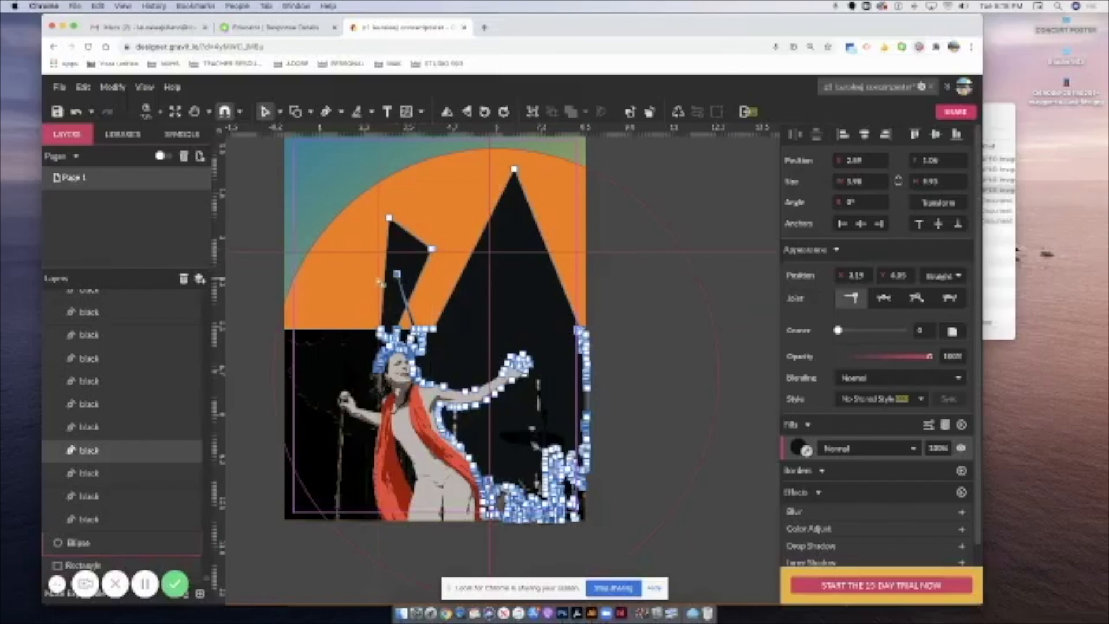
{"action": "key", "text": "super+equal"}
{"action": "key", "text": "super+equal"}
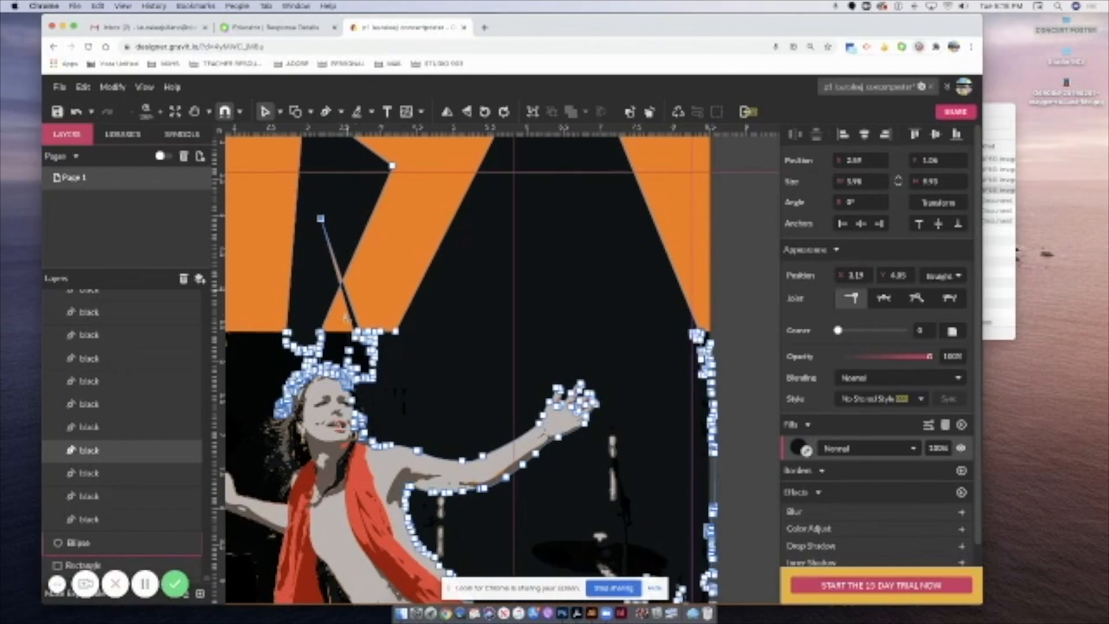
{"action": "left_click_drag", "start_coordinate": [395, 331], "coordinate": [369, 166]}
{"action": "left_click_drag", "start_coordinate": [382, 331], "coordinate": [323, 217]}
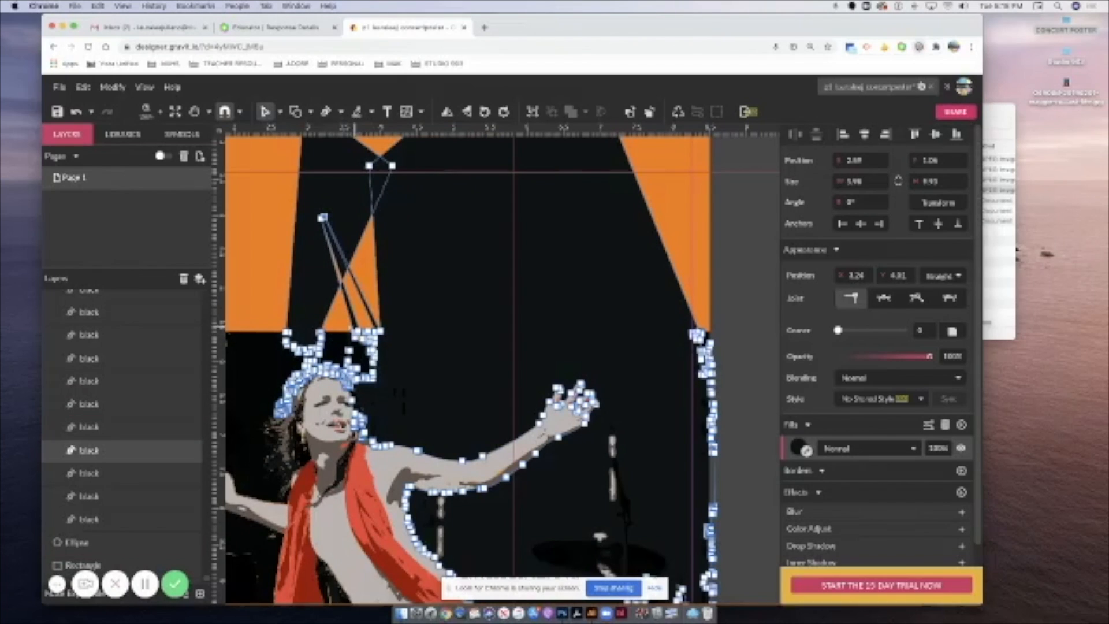
{"action": "left_click_drag", "start_coordinate": [377, 172], "coordinate": [379, 173]}
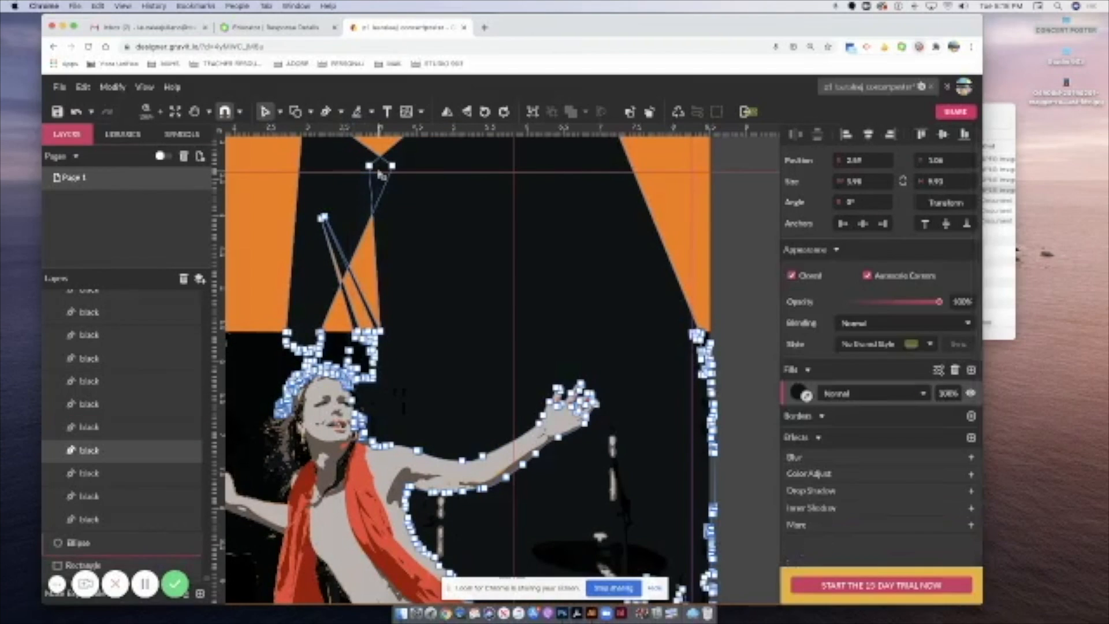
Draw a closed black-filled triangle about 3.2 × 4.1 inches with the Pen tool, left of the spikes above the singer.
{"action": "key", "text": "super+minus"}
{"action": "key", "text": "super+minus"}
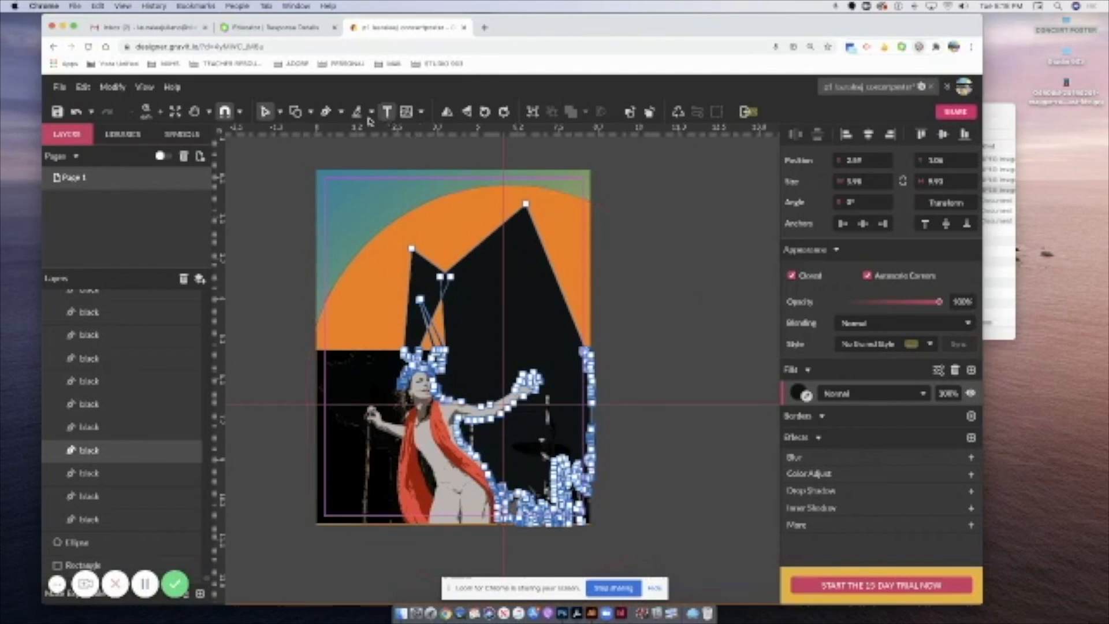
{"action": "left_click", "coordinate": [326, 112]}
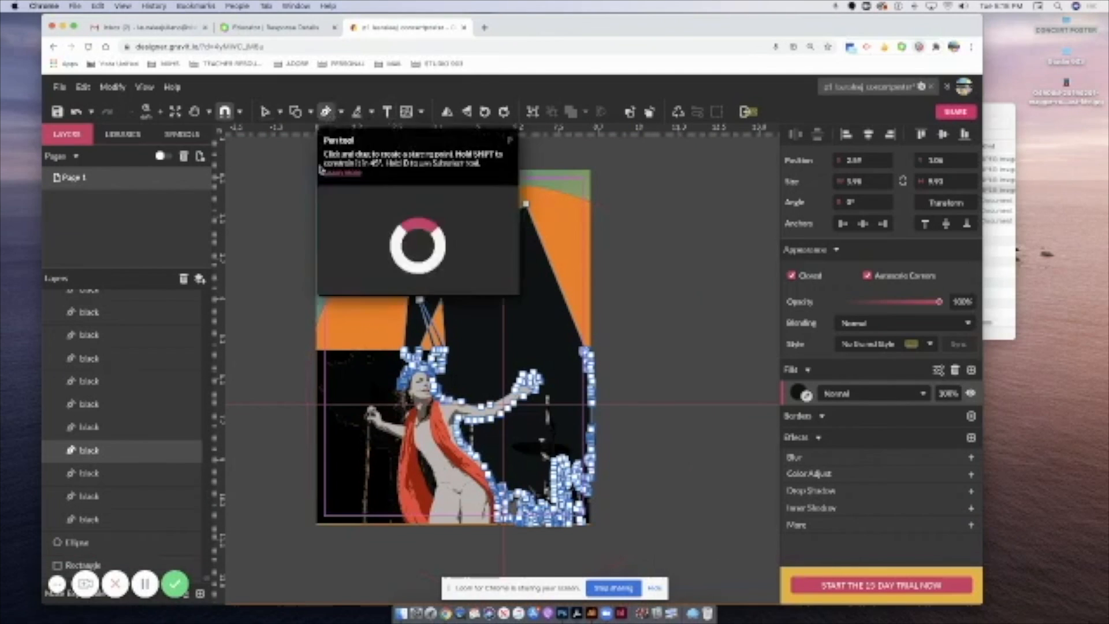
{"action": "left_click", "coordinate": [352, 356]}
{"action": "left_click", "coordinate": [367, 232]}
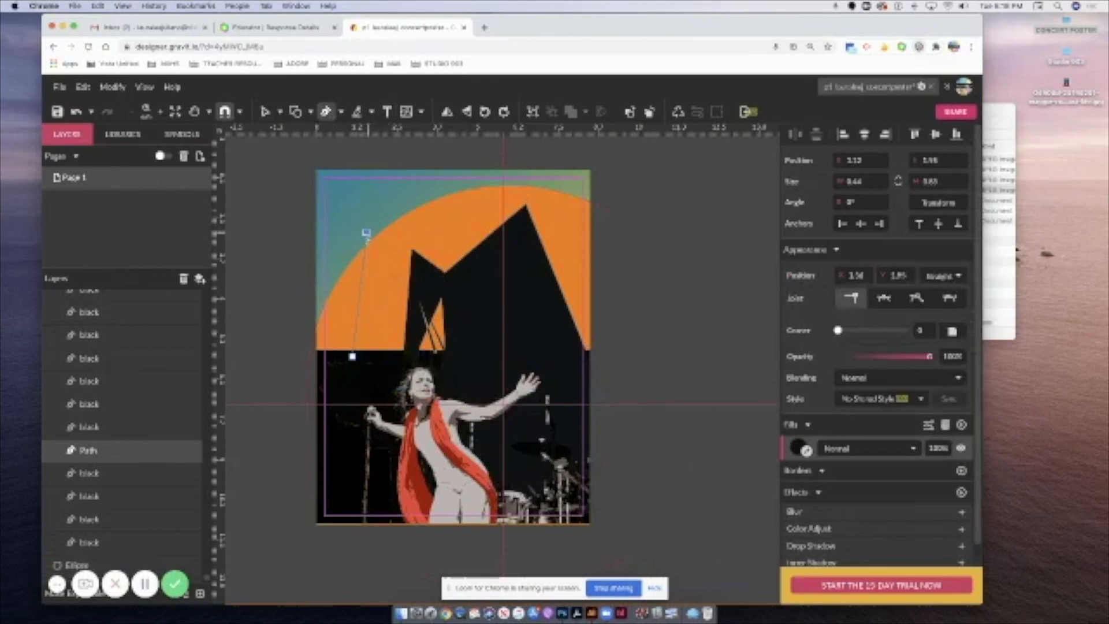
{"action": "left_click", "coordinate": [455, 364]}
{"action": "left_click", "coordinate": [352, 356]}
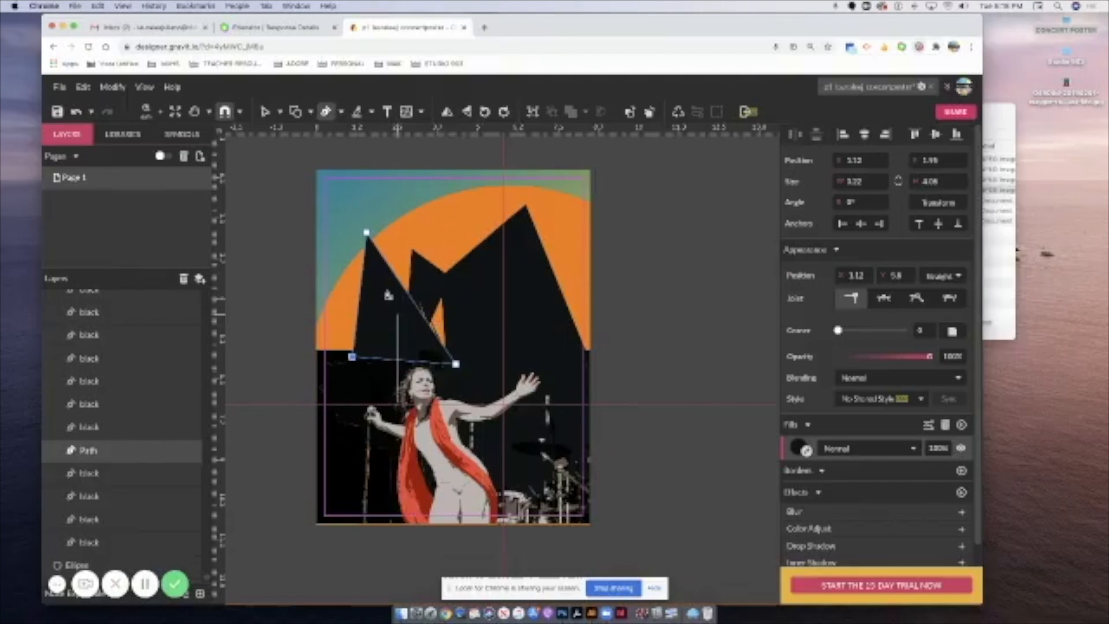
{"action": "scroll", "coordinate": [324, 193], "scroll_direction": "left", "scroll_amount": 1}
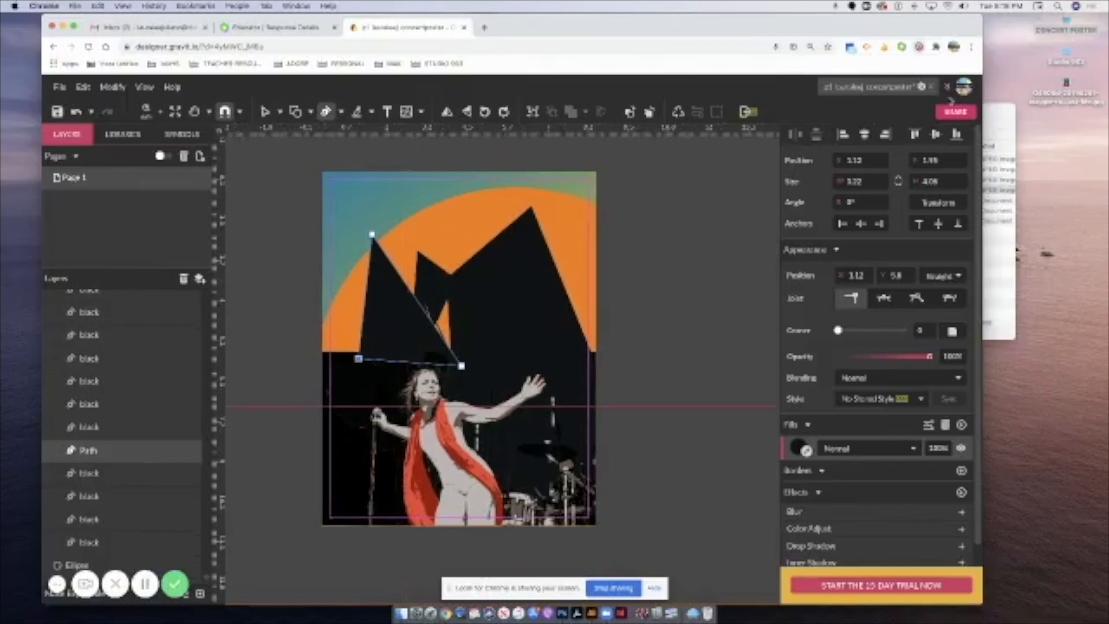
{"action": "left_click", "coordinate": [806, 449]}
{"action": "left_click", "coordinate": [508, 282]}
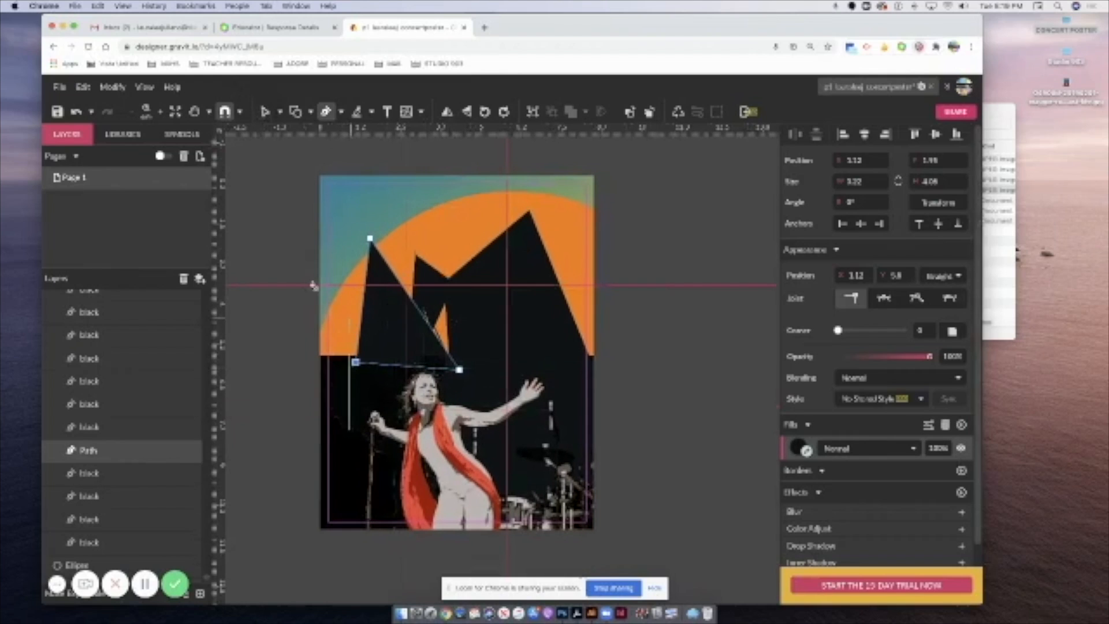
Move the pen-drawn triangle to the right so it covers the gaps between the spikes above the singer's head.
{"action": "scroll", "coordinate": [312, 282], "scroll_direction": "left", "scroll_amount": 1}
{"action": "scroll", "coordinate": [289, 220], "scroll_direction": "up", "scroll_amount": 1}
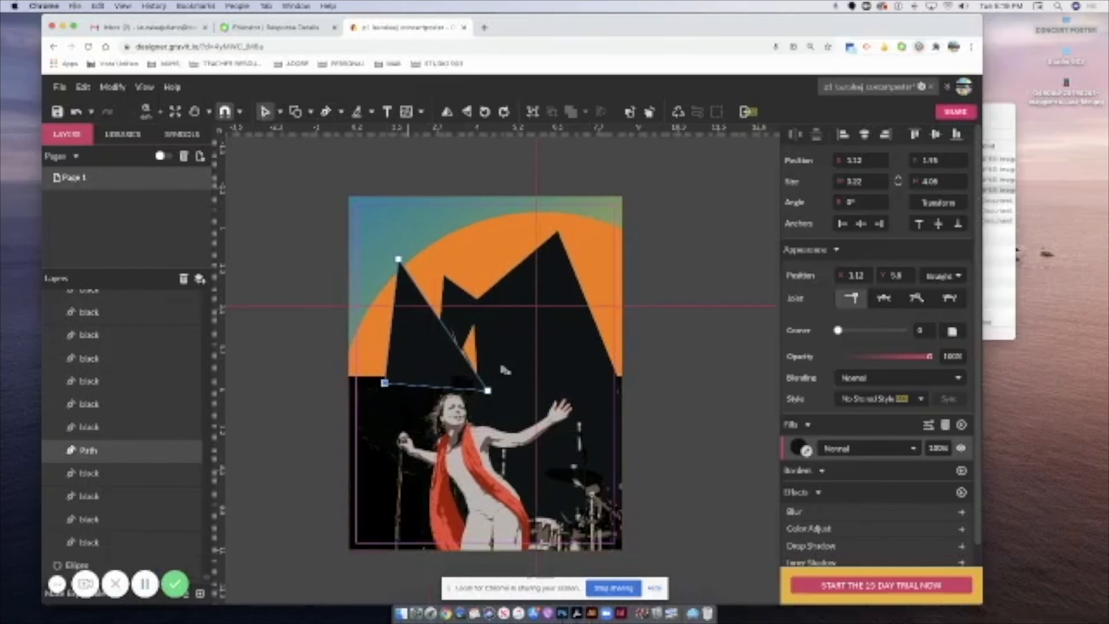
{"action": "left_click", "coordinate": [704, 309]}
{"action": "left_click", "coordinate": [718, 257]}
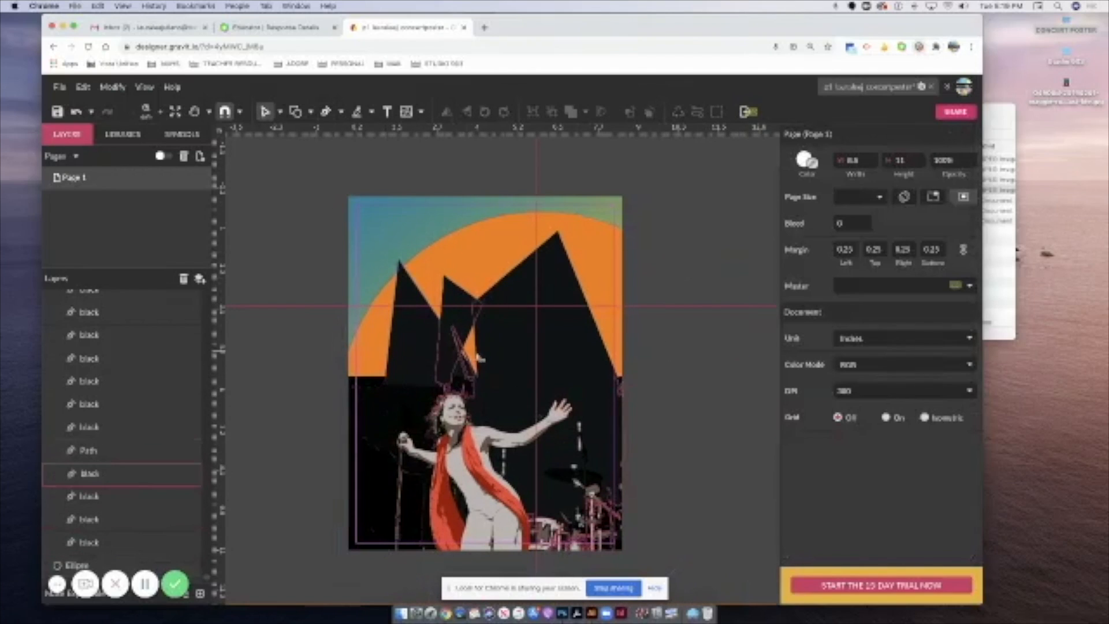
{"action": "left_click", "coordinate": [432, 339]}
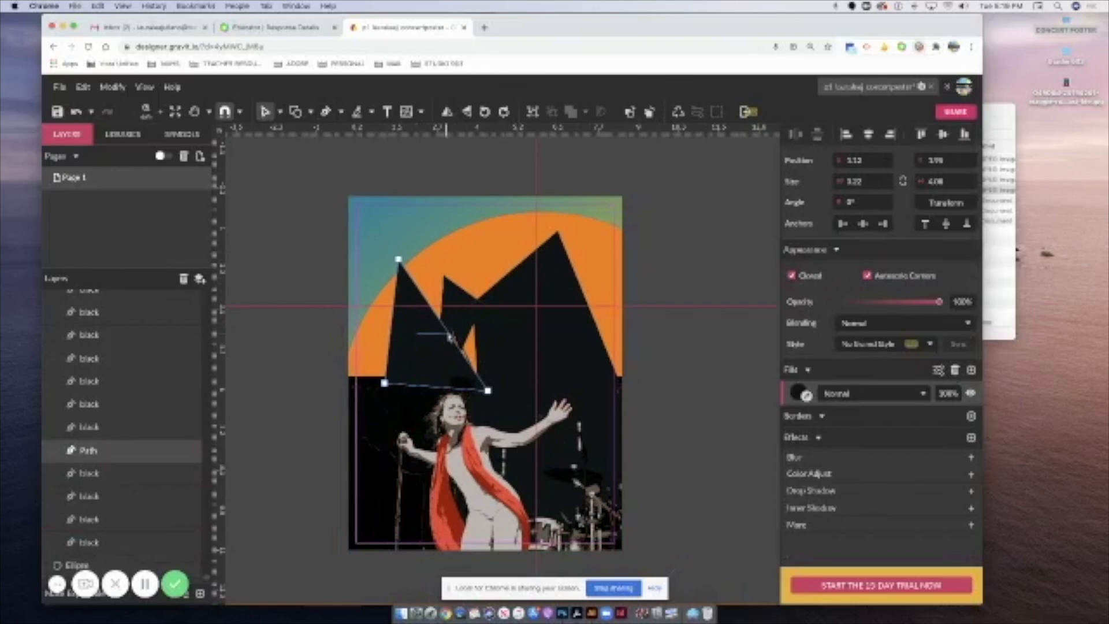
{"action": "left_click", "coordinate": [279, 113]}
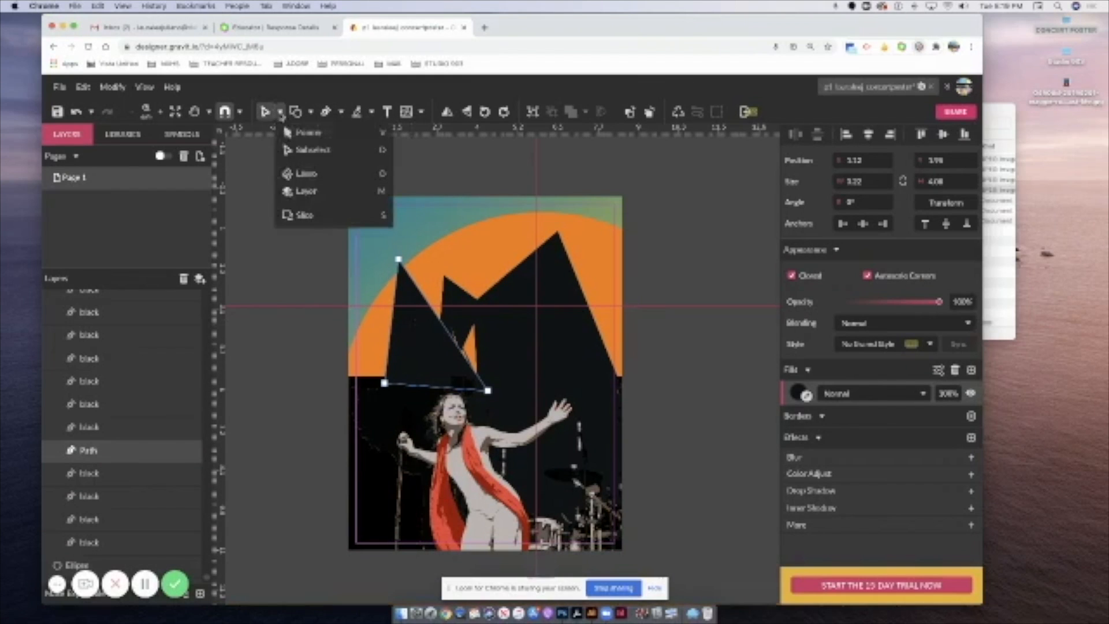
{"action": "left_click", "coordinate": [297, 131]}
{"action": "left_click_drag", "start_coordinate": [434, 335], "coordinate": [462, 337]}
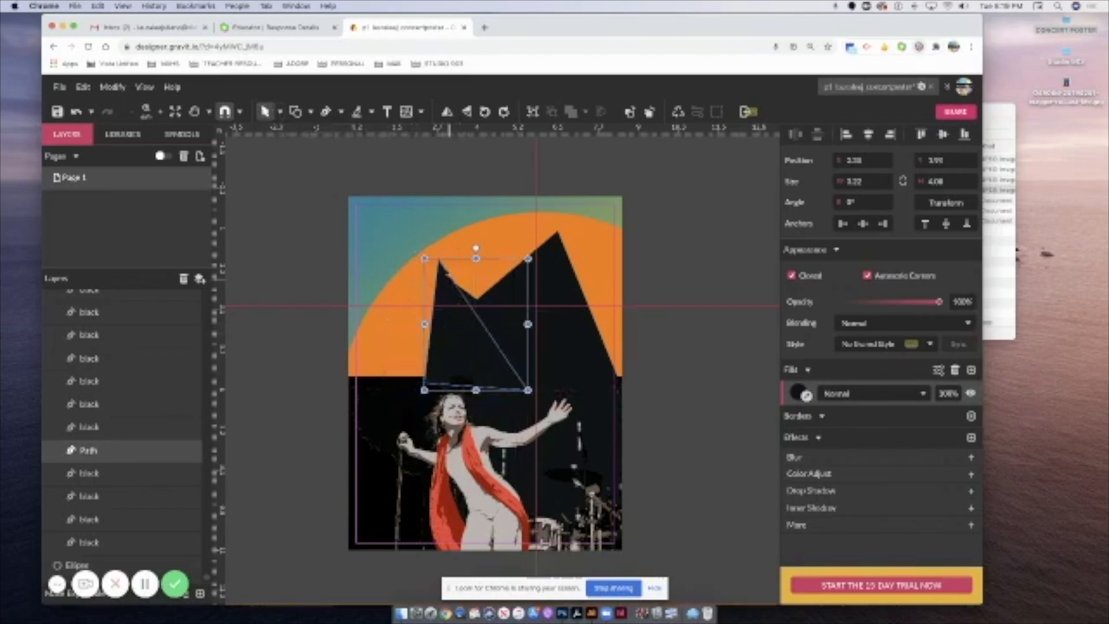
Enlarge the triangle to about 3.8 × 6 inches, tilt it about 8° clockwise, and position it as the left mountain peak.
{"action": "left_click_drag", "start_coordinate": [425, 260], "coordinate": [513, 282]}
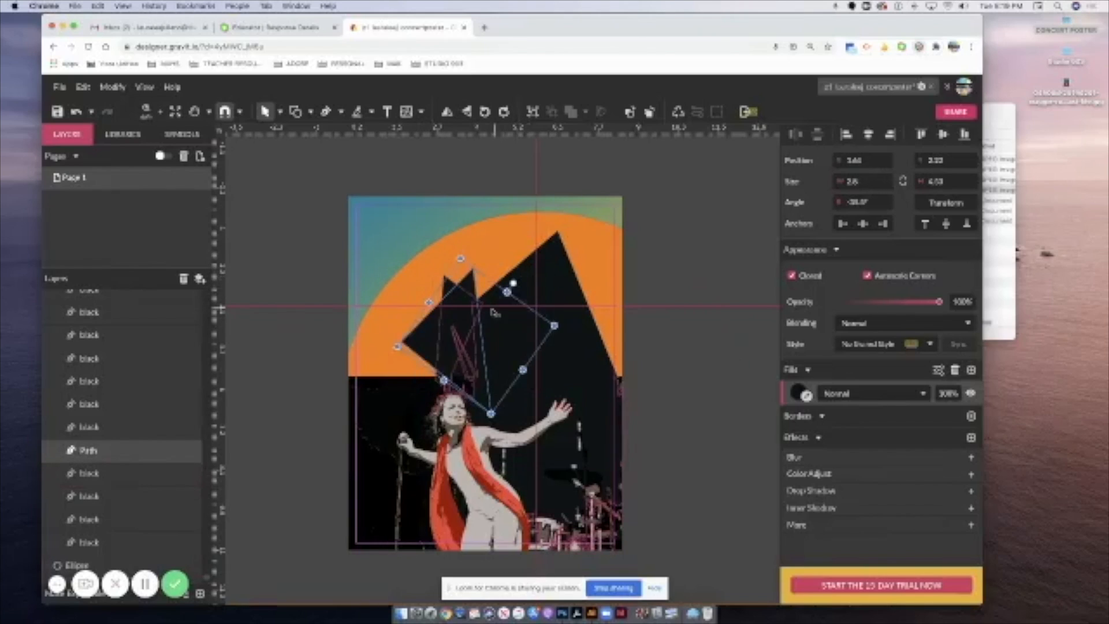
{"action": "left_click_drag", "start_coordinate": [416, 344], "coordinate": [394, 356]}
{"action": "left_click_drag", "start_coordinate": [532, 338], "coordinate": [585, 322]}
{"action": "left_click_drag", "start_coordinate": [376, 359], "coordinate": [378, 396]}
{"action": "left_click_drag", "start_coordinate": [501, 247], "coordinate": [484, 248]}
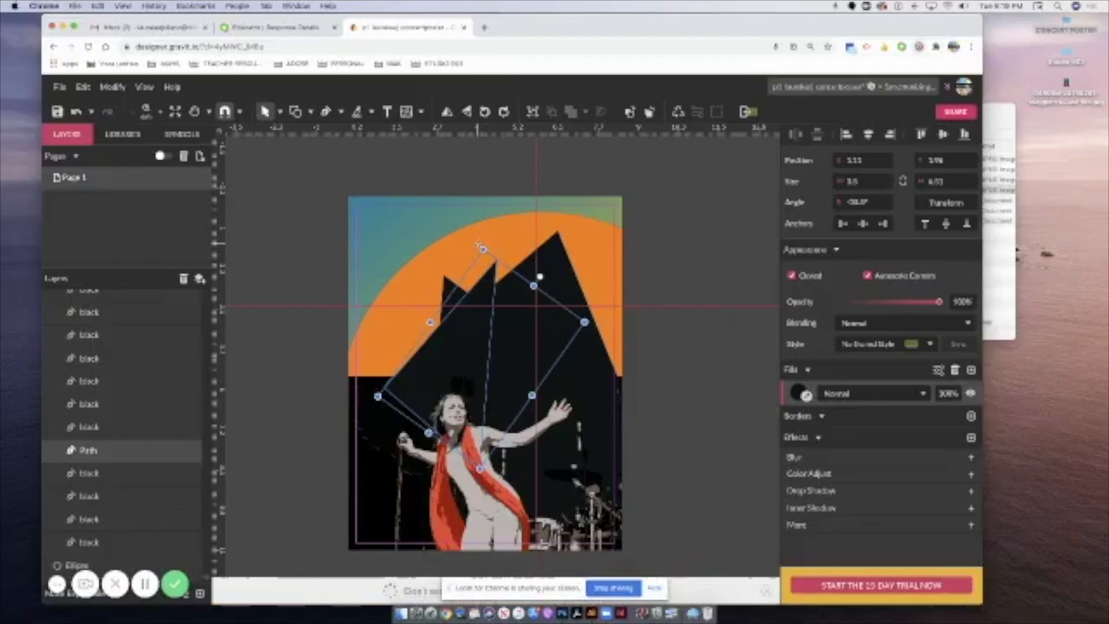
{"action": "left_click_drag", "start_coordinate": [478, 245], "coordinate": [419, 248]}
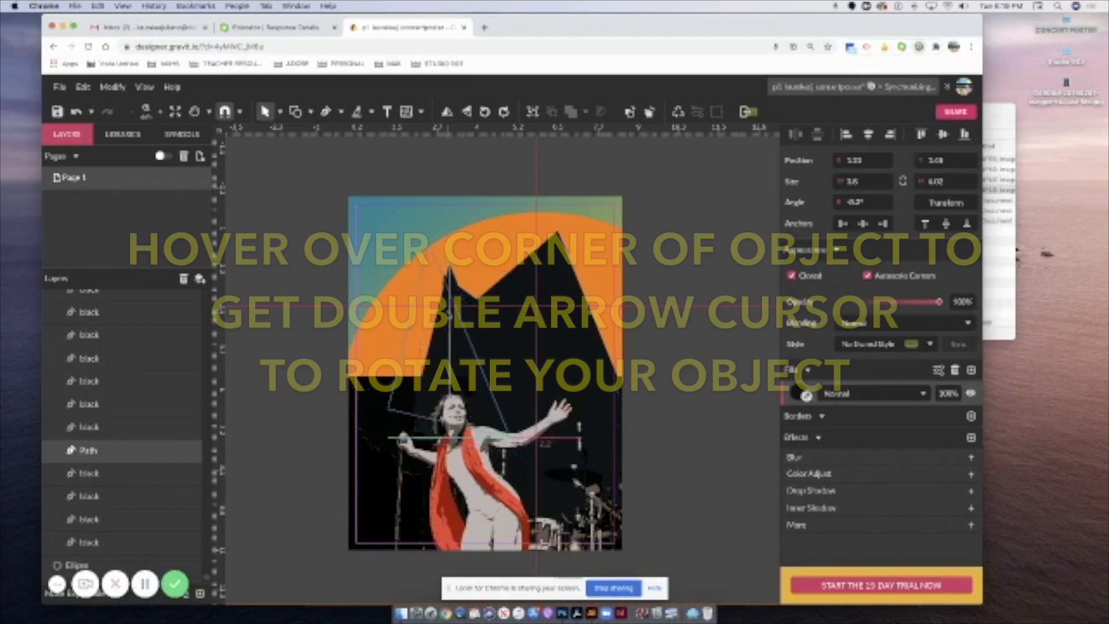
{"action": "left_click_drag", "start_coordinate": [451, 325], "coordinate": [474, 313]}
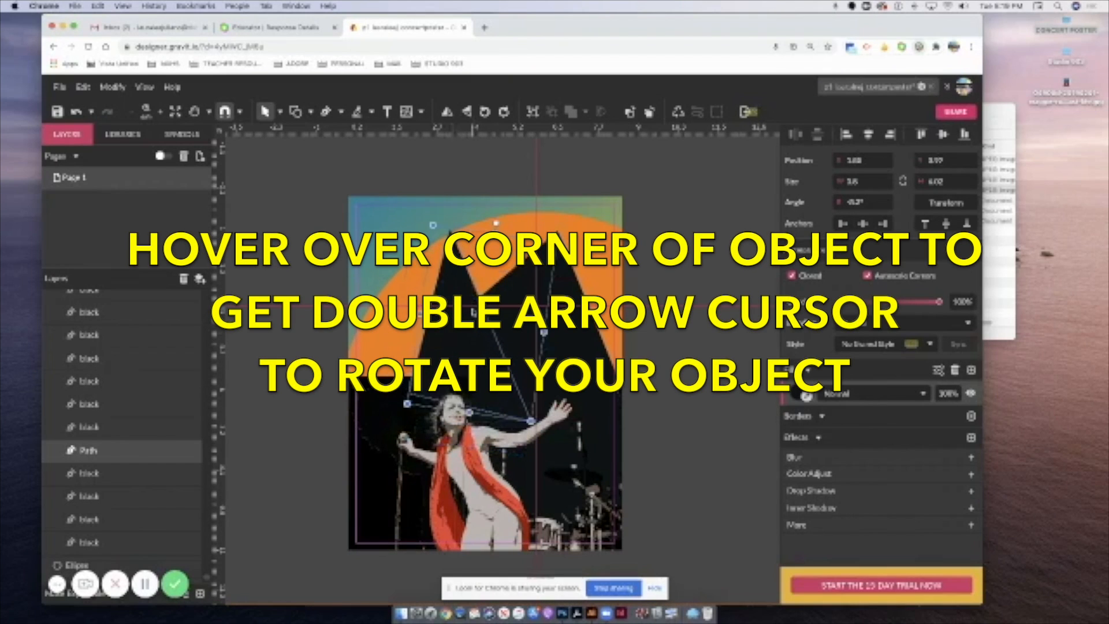
Examine the black background shapes and leftover patches around the singer's head up close, and then the whole poster.
{"action": "left_click", "coordinate": [701, 271]}
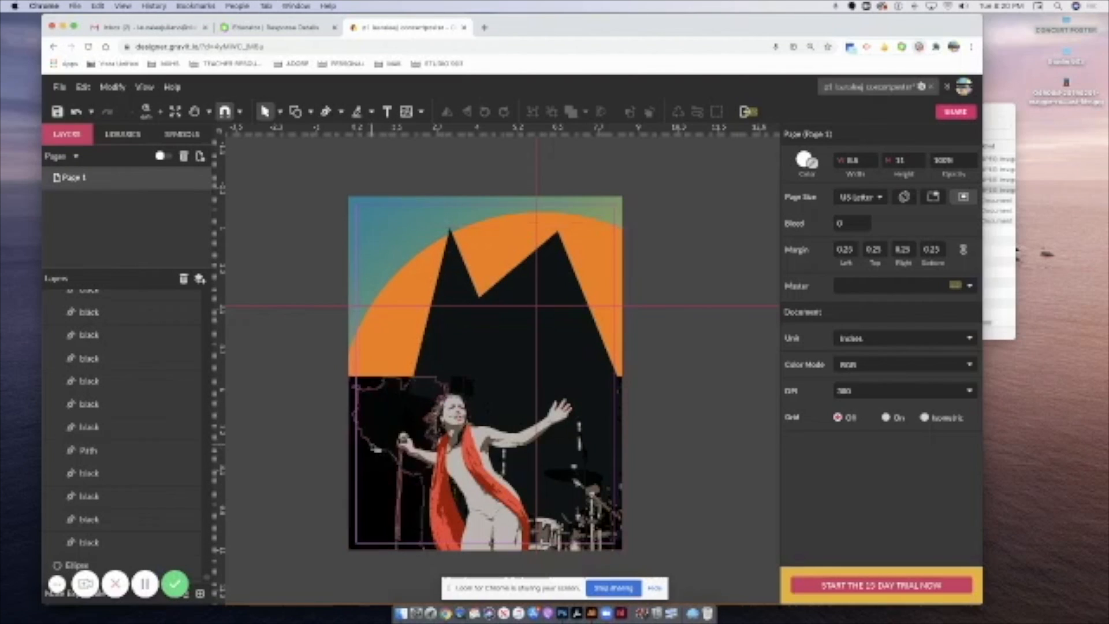
{"action": "key", "text": "super+plus"}
{"action": "key", "text": "super+plus"}
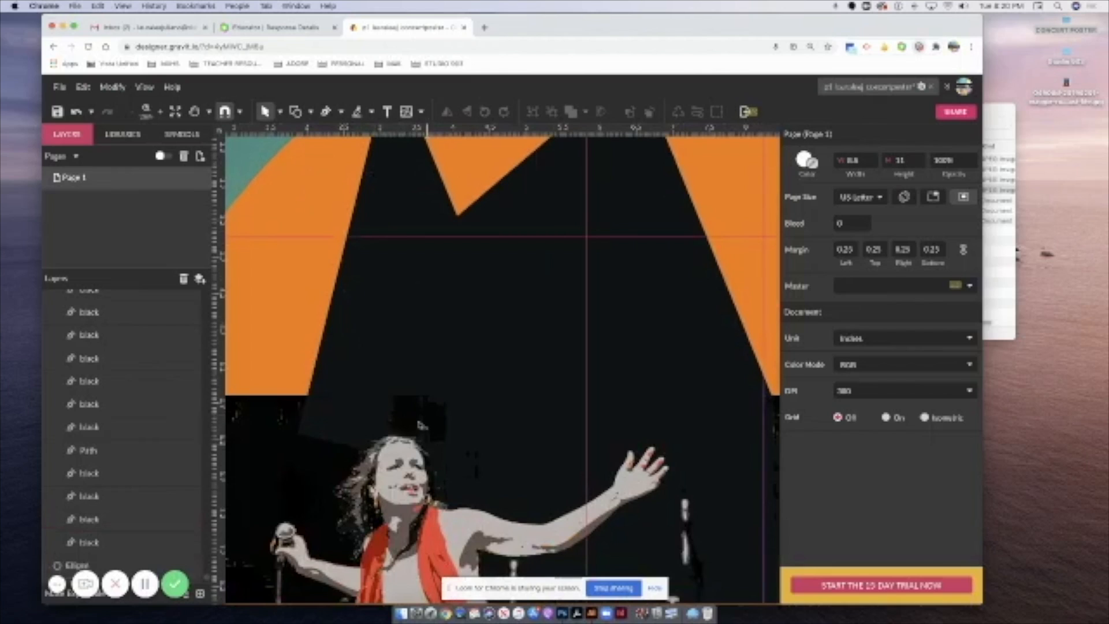
{"action": "scroll", "coordinate": [483, 339], "scroll_direction": "up", "scroll_amount": 5}
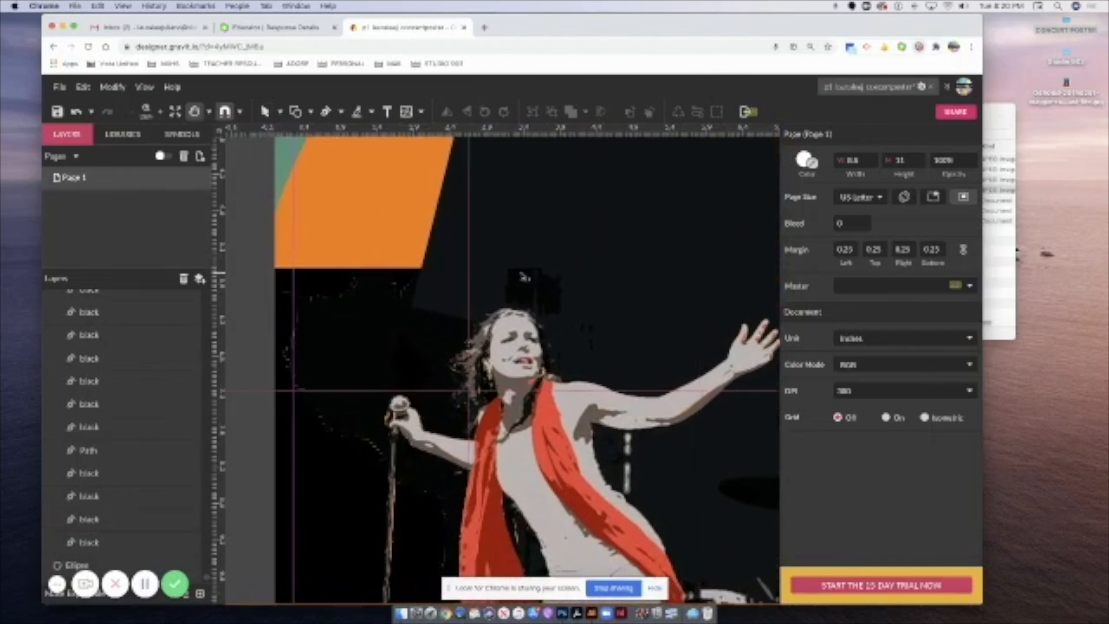
{"action": "left_click", "coordinate": [503, 257]}
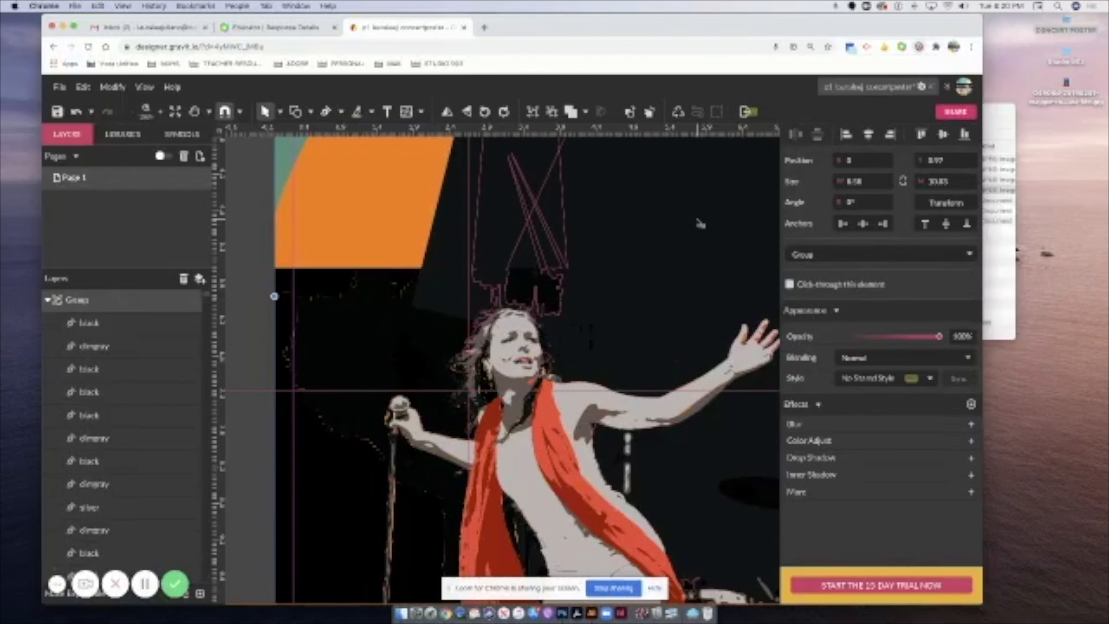
{"action": "scroll", "coordinate": [700, 224], "scroll_direction": "up", "scroll_amount": 5}
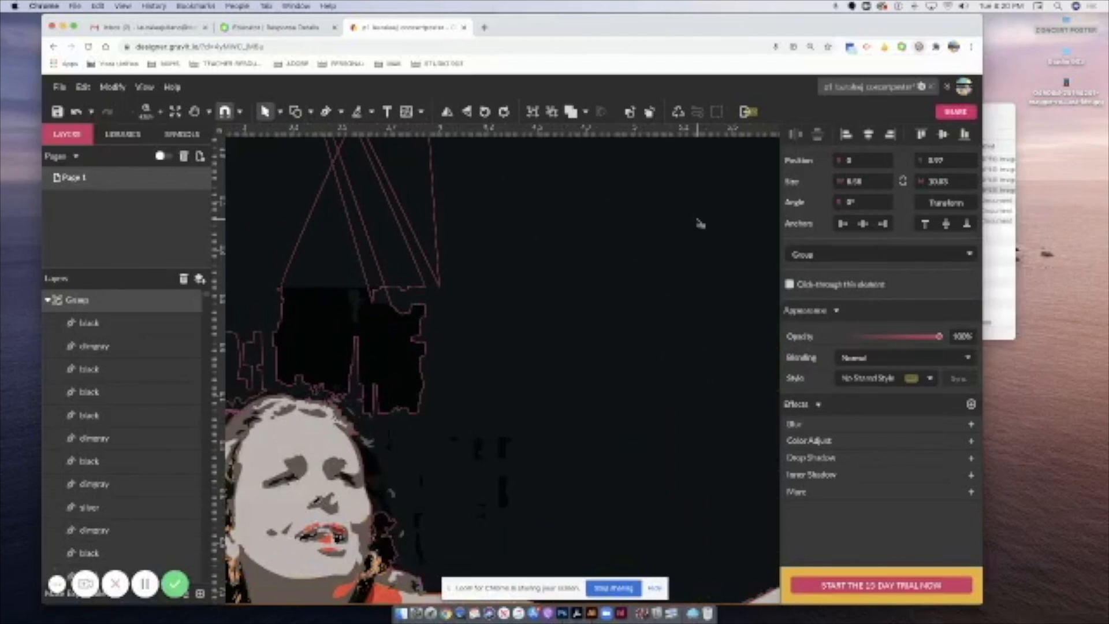
{"action": "key", "text": "super+minus"}
{"action": "key", "text": "super+minus"}
{"action": "key", "text": "super+minus"}
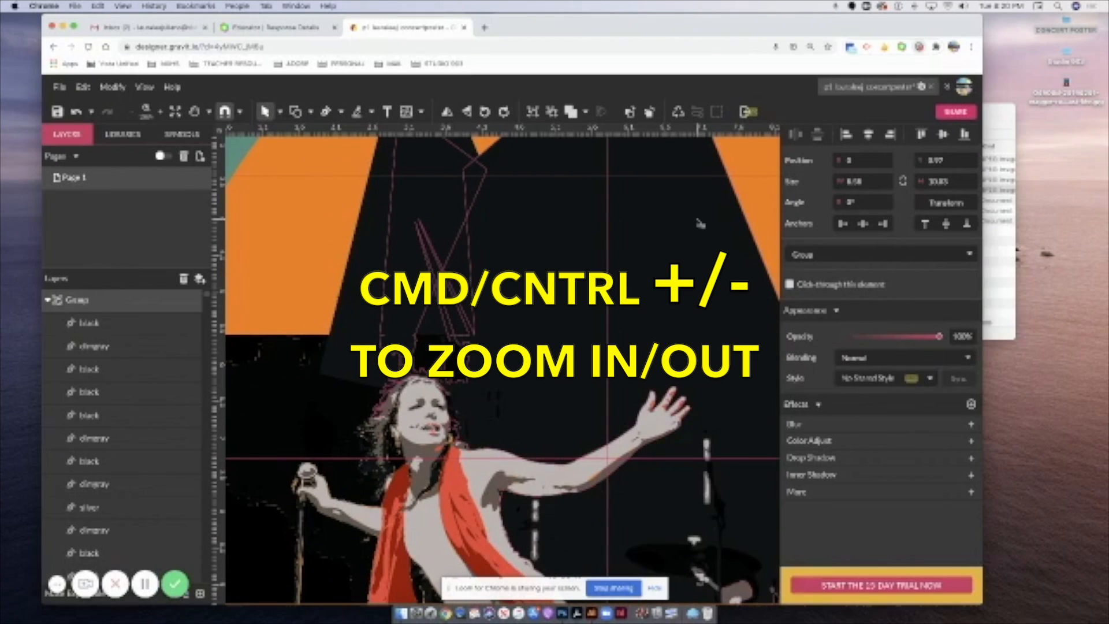
{"action": "key", "text": "super+minus"}
{"action": "key", "text": "super+minus"}
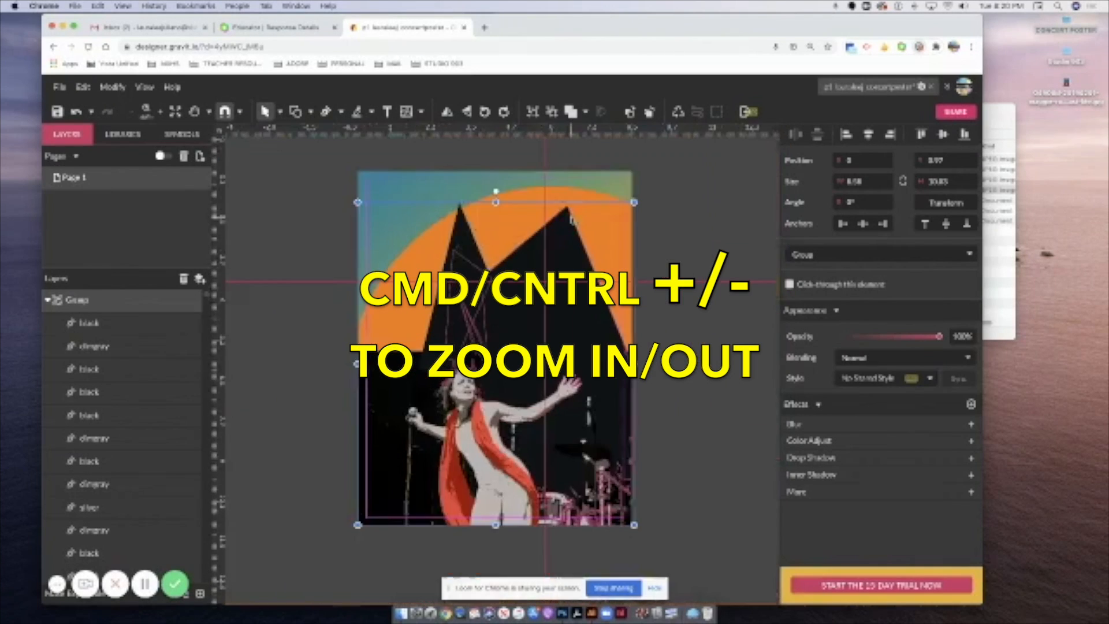
Merge the left peak's triangle with the large black background shape behind the singer using Union.
{"action": "left_click", "coordinate": [292, 260]}
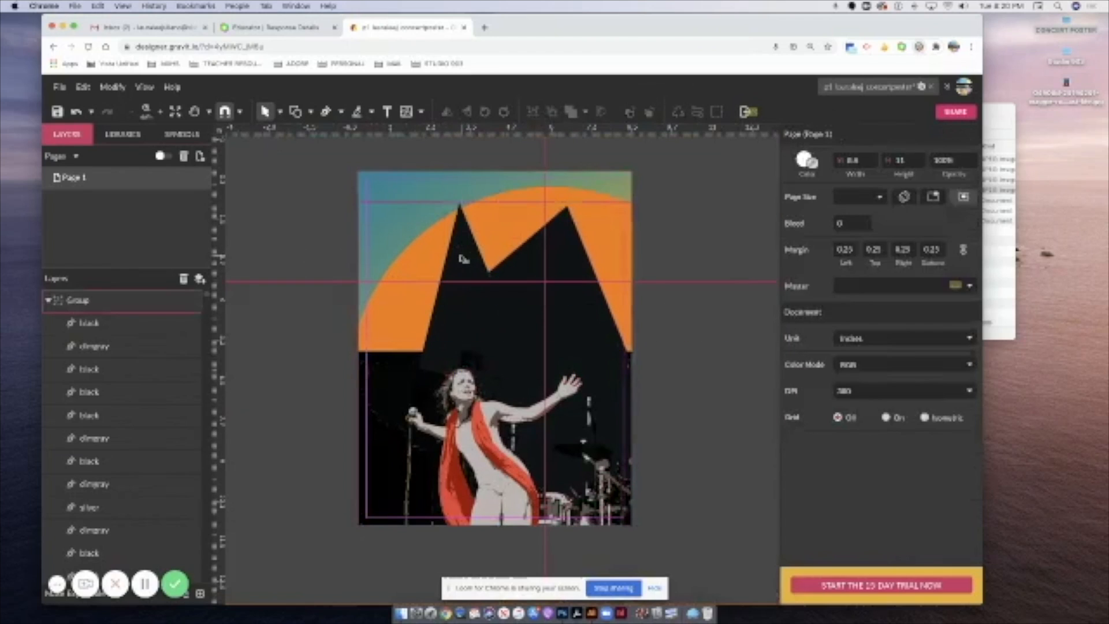
{"action": "left_click", "coordinate": [460, 248]}
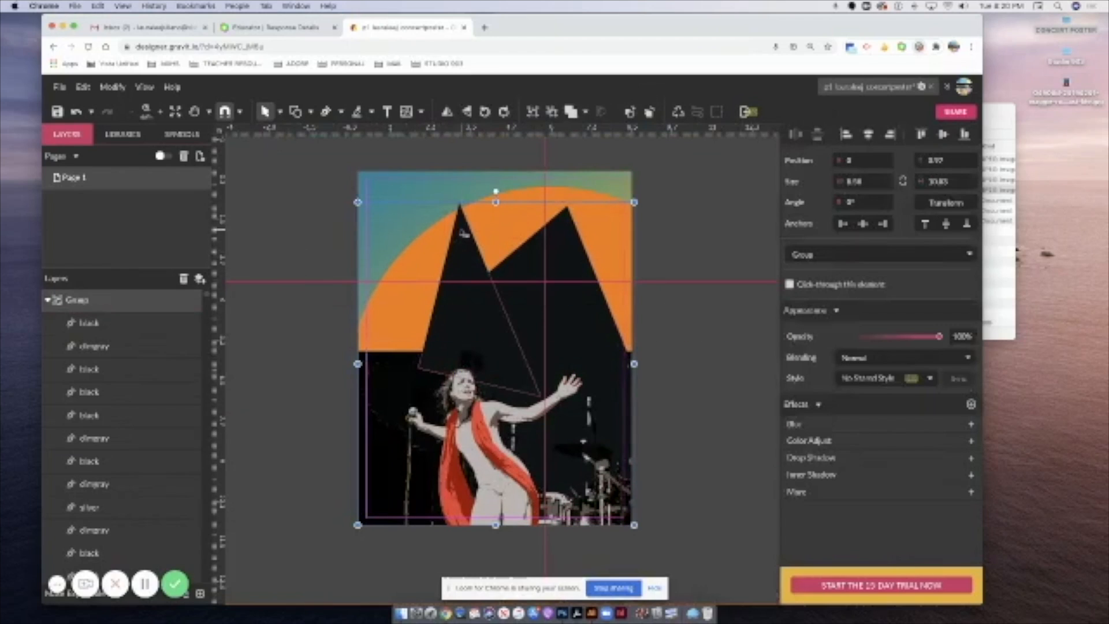
{"action": "double_click", "coordinate": [566, 229]}
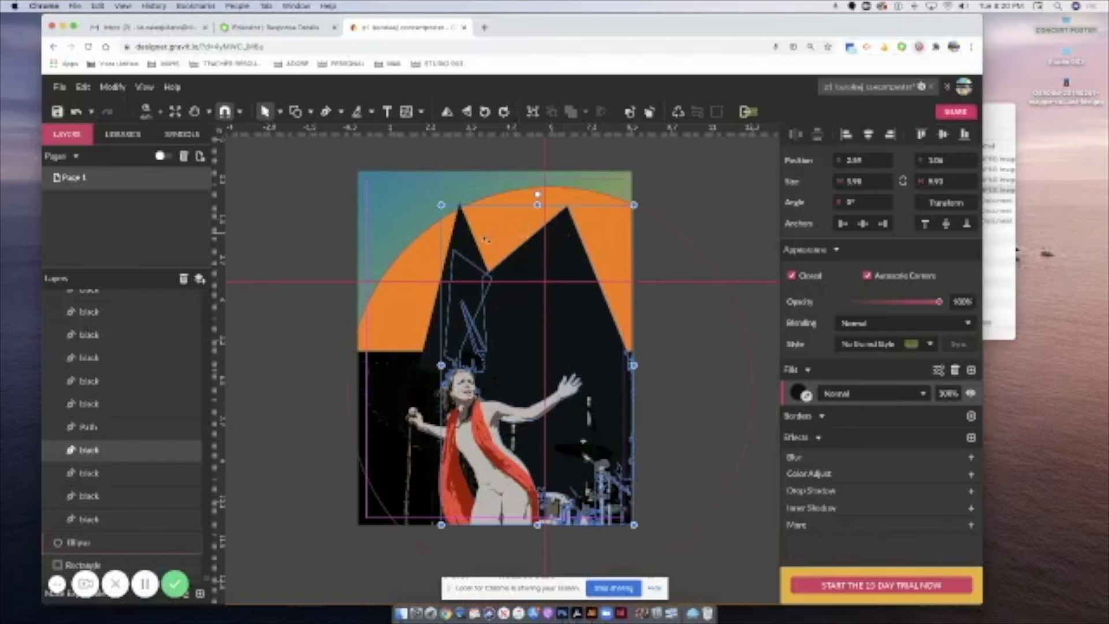
{"action": "left_click", "coordinate": [462, 242], "text": "shift"}
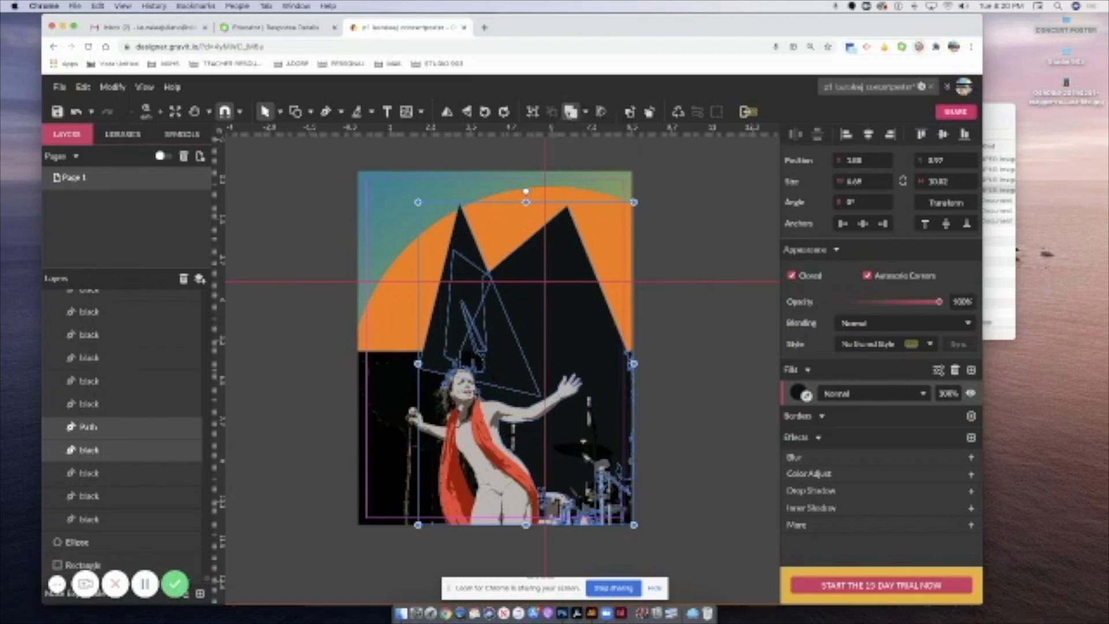
{"action": "left_click", "coordinate": [585, 112]}
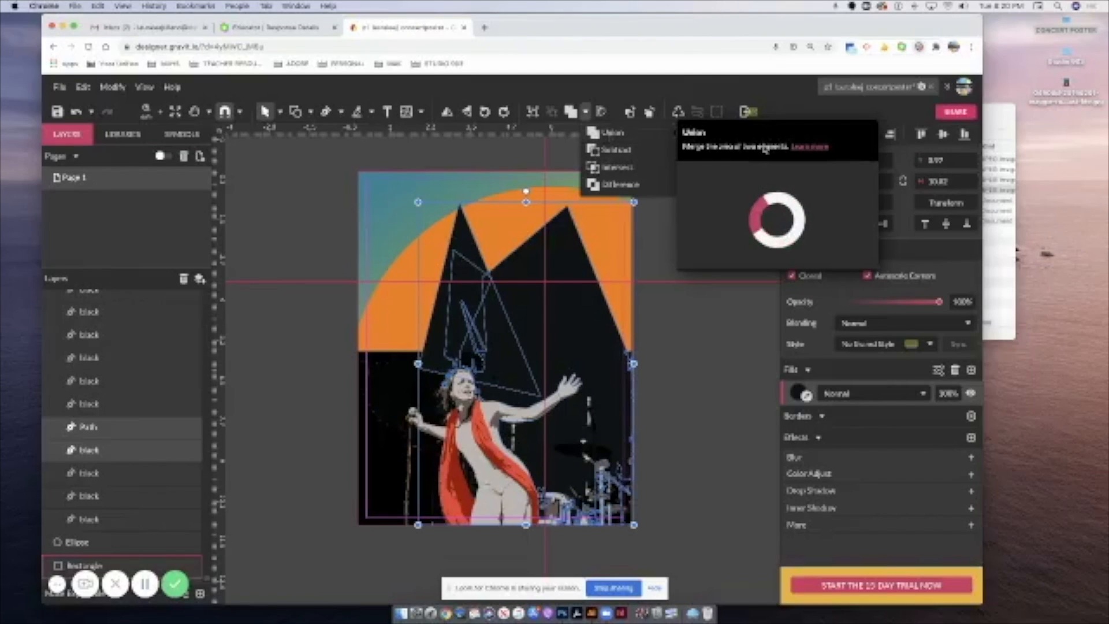
{"action": "left_click", "coordinate": [601, 133]}
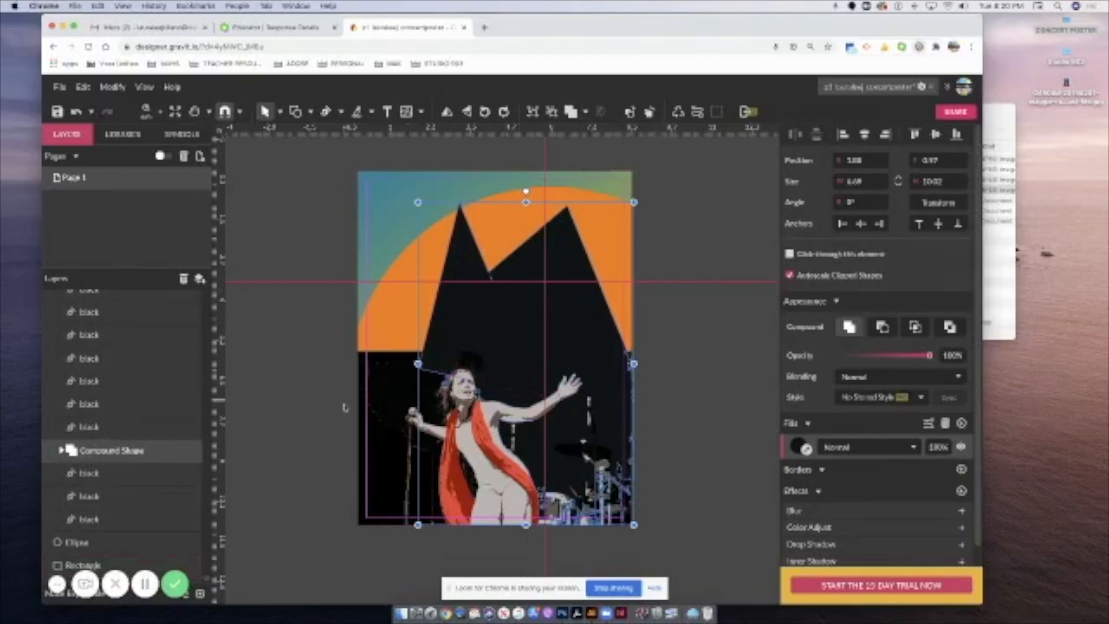
Union the black background shape around the microphone stand with the merged mountain shape.
{"action": "left_click", "coordinate": [390, 390]}
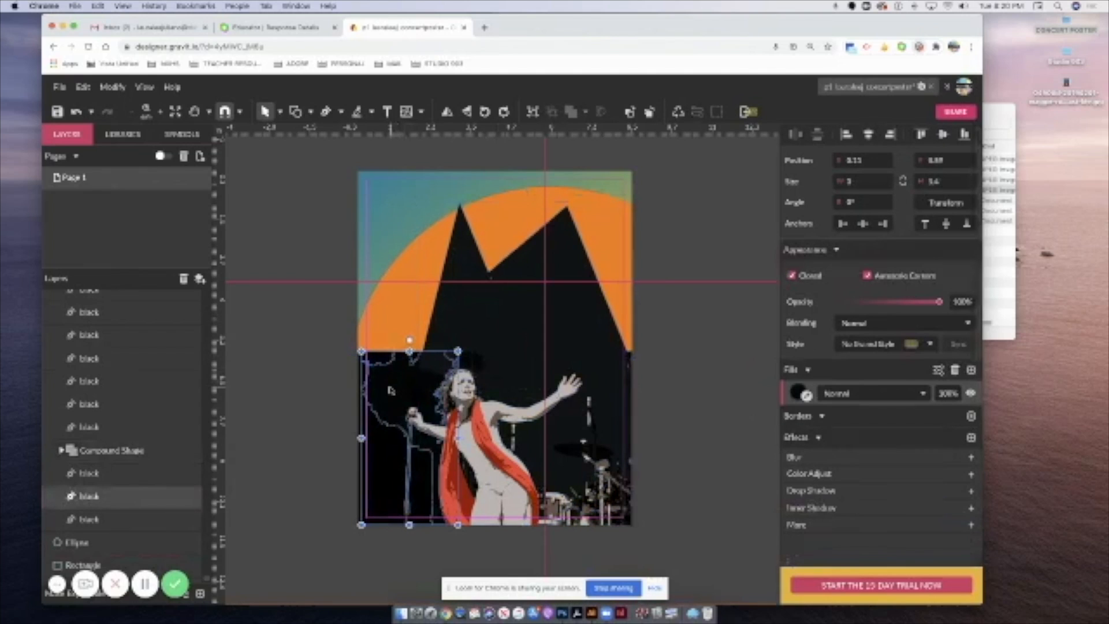
{"action": "left_click", "coordinate": [468, 310]}
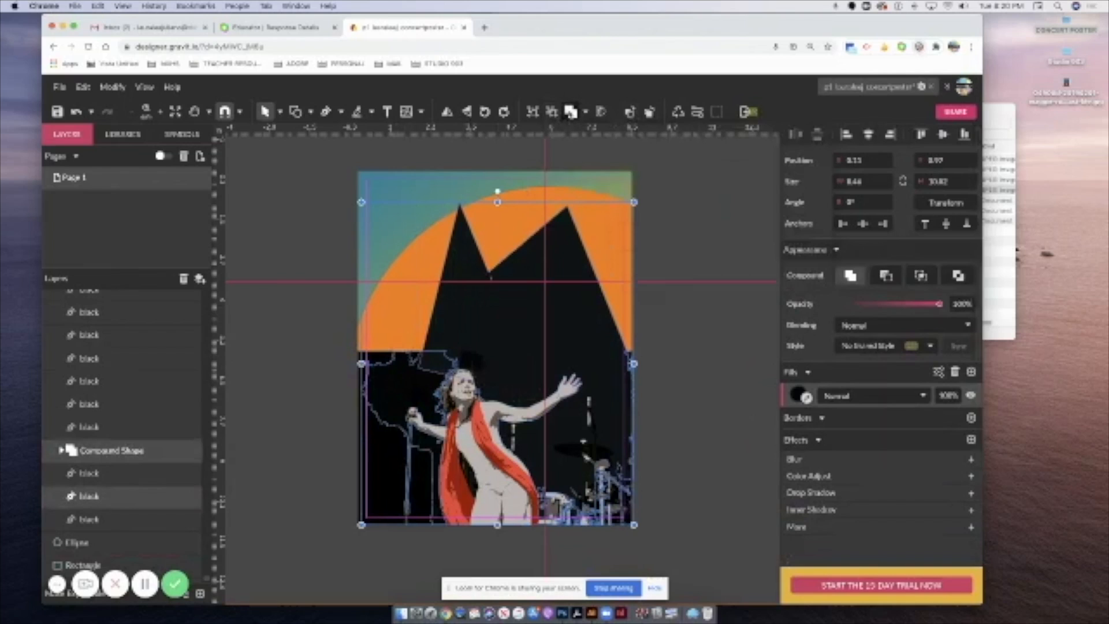
{"action": "left_click", "coordinate": [570, 111]}
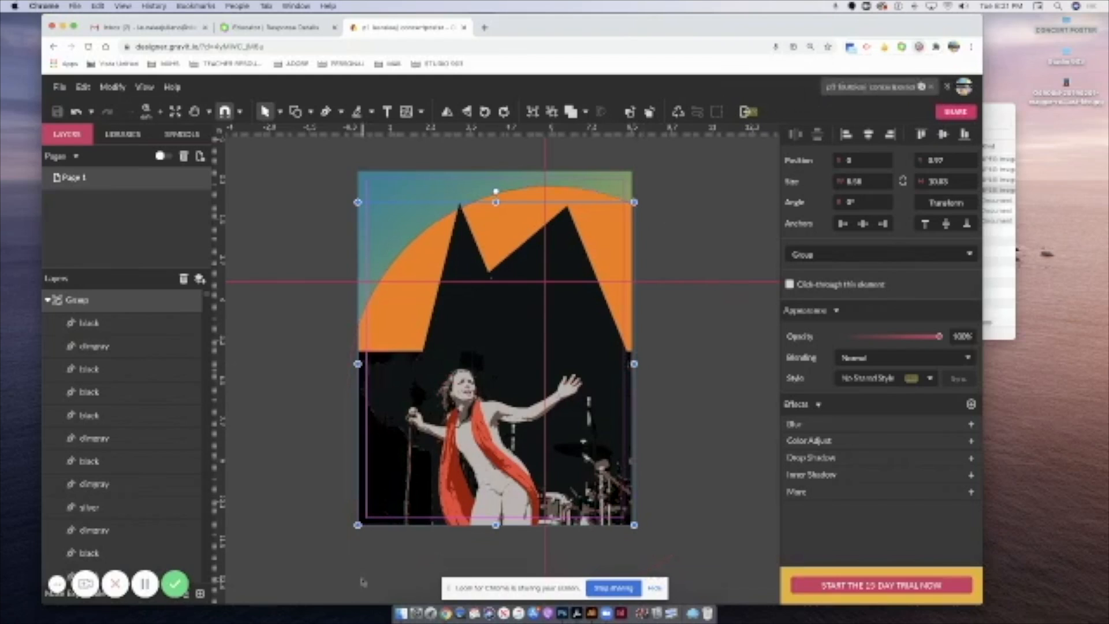
With the Subselect tool, reposition the large black shape's anchor midway down the right peak's outer slope at about X 7.47, Y 3.47.
{"action": "key", "text": "super+plus"}
{"action": "key", "text": "super+plus"}
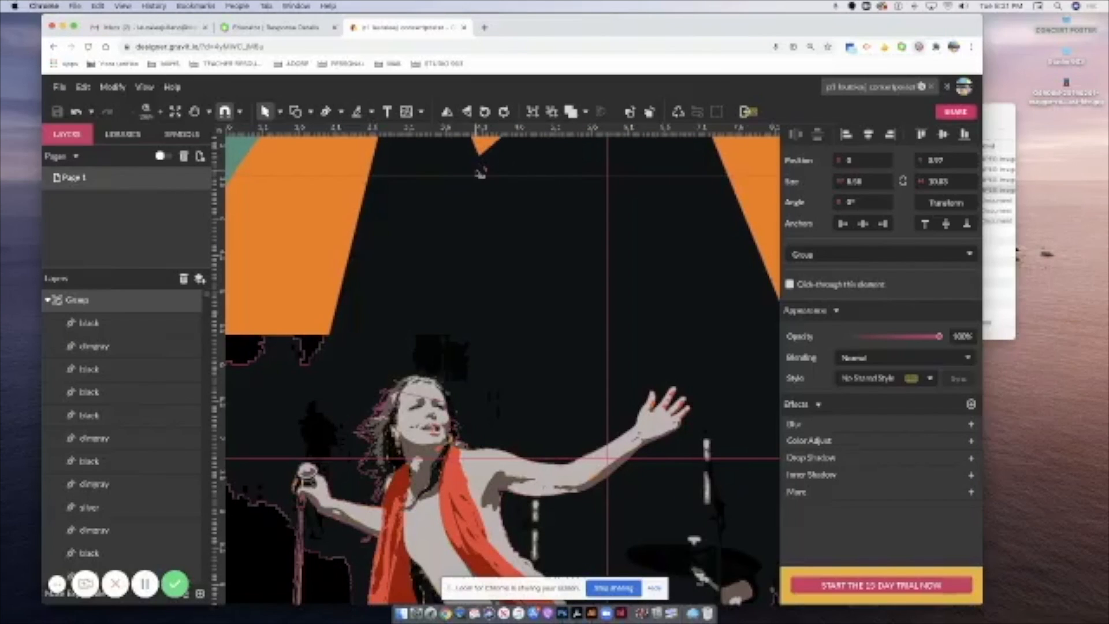
{"action": "key", "text": "super+minus"}
{"action": "key", "text": "super+minus"}
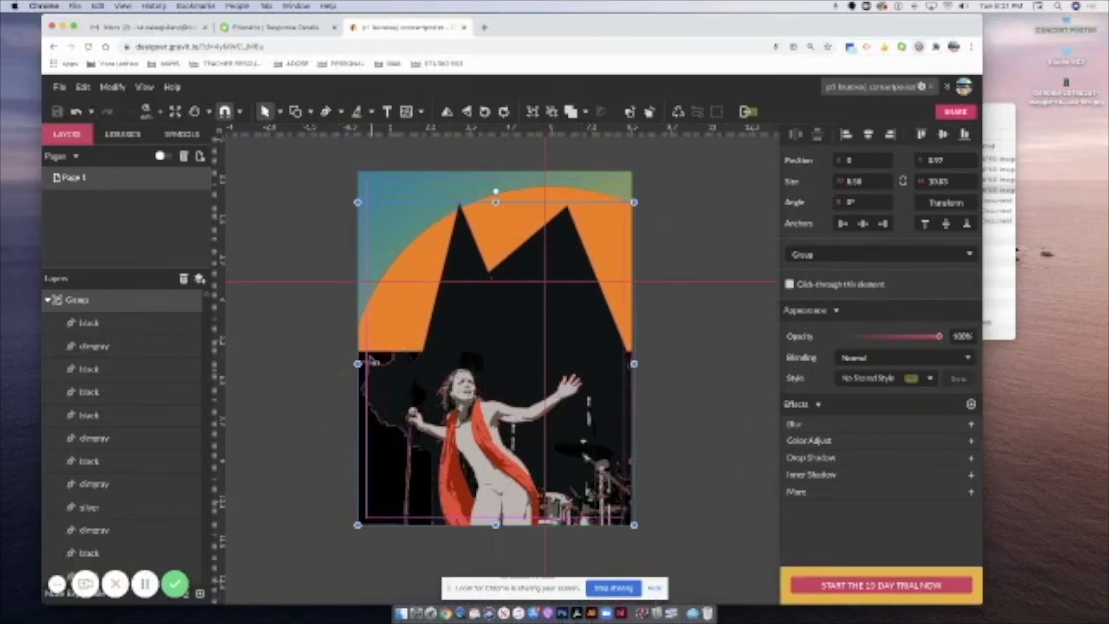
{"action": "double_click", "coordinate": [380, 359]}
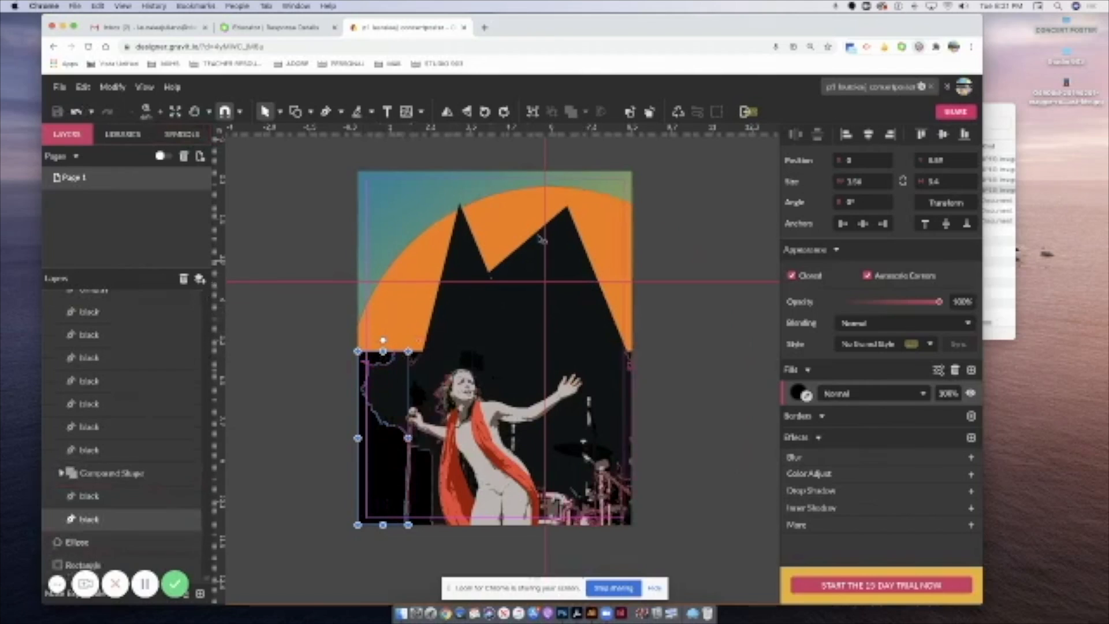
{"action": "left_click", "coordinate": [615, 328]}
{"action": "left_click", "coordinate": [279, 112]}
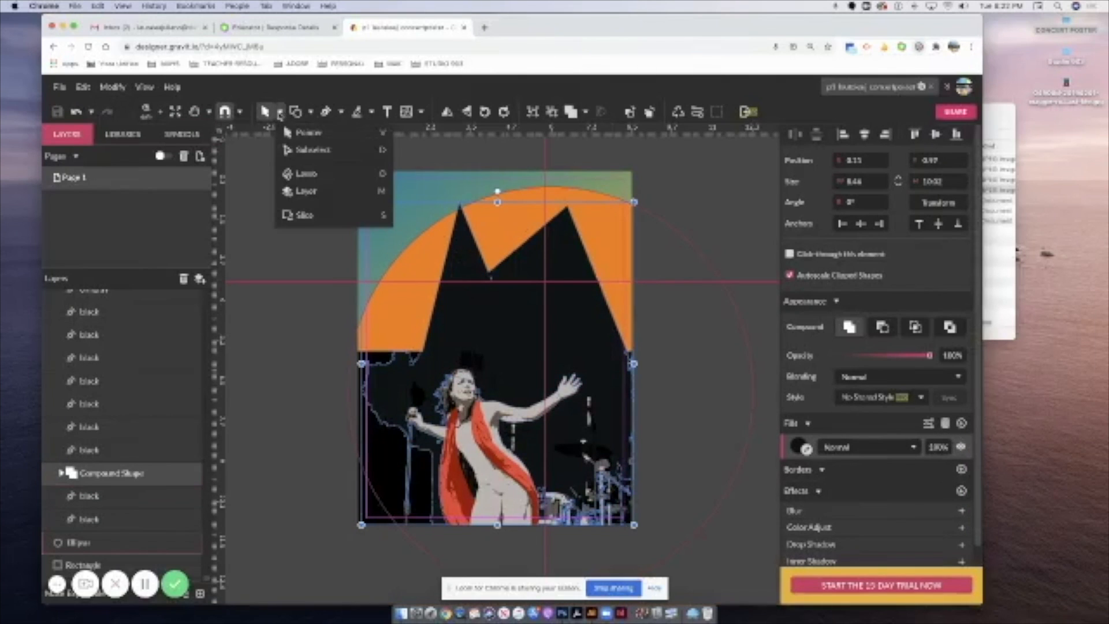
{"action": "left_click", "coordinate": [312, 148]}
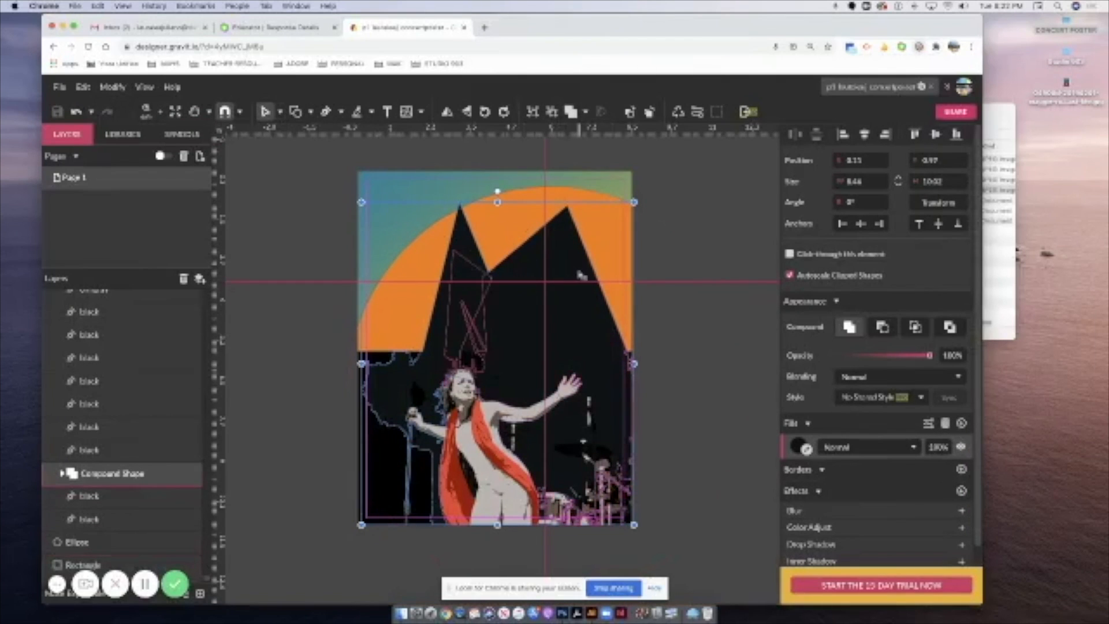
{"action": "left_click", "coordinate": [525, 287]}
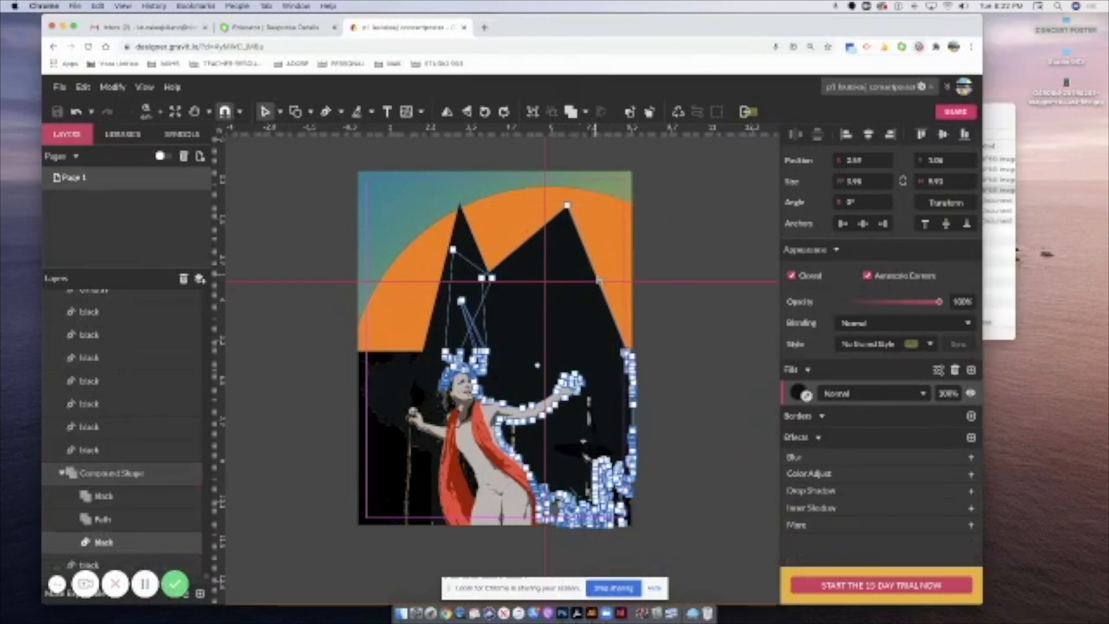
{"action": "left_click", "coordinate": [598, 280]}
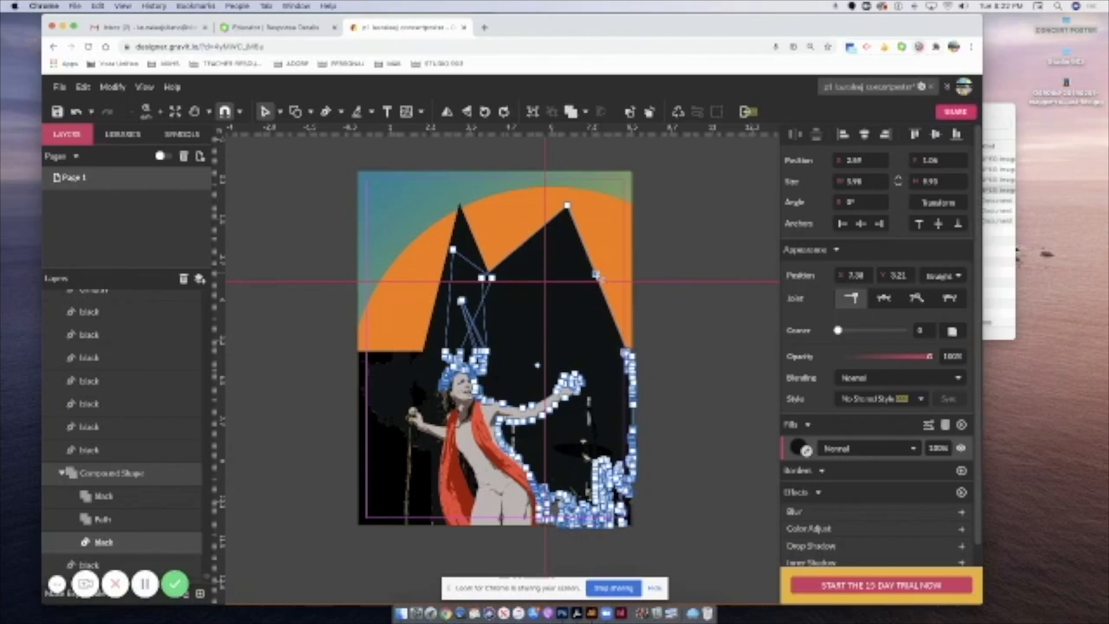
{"action": "left_click_drag", "start_coordinate": [597, 276], "coordinate": [599, 284]}
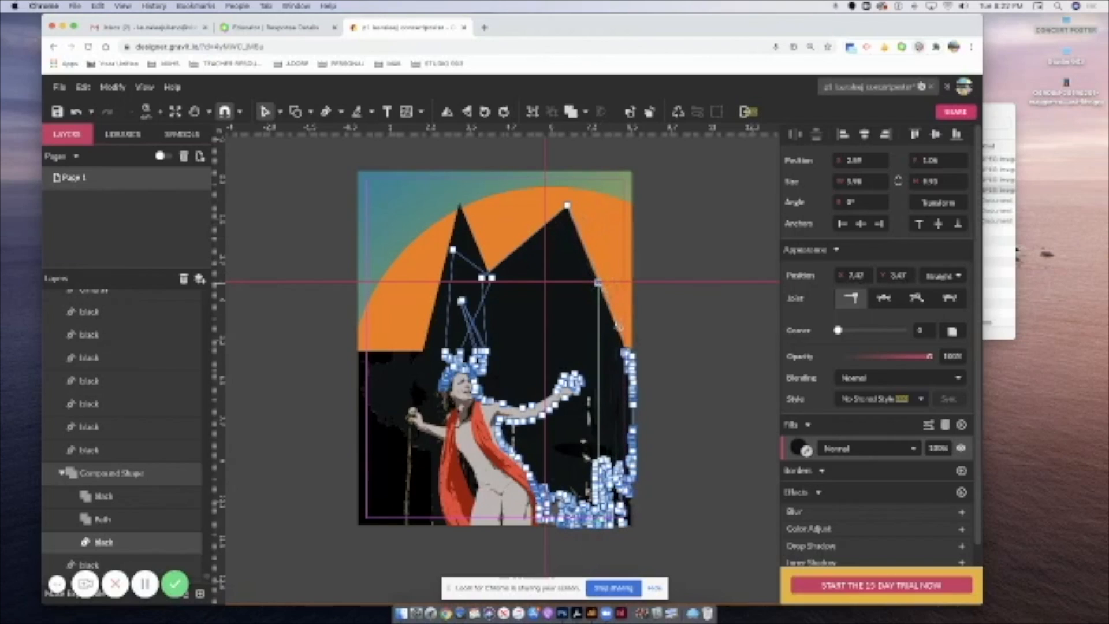
Pull the next slope anchor above the page's top edge as a third peak and extend its base past the page's right edge.
{"action": "left_click_drag", "start_coordinate": [617, 326], "coordinate": [628, 154]}
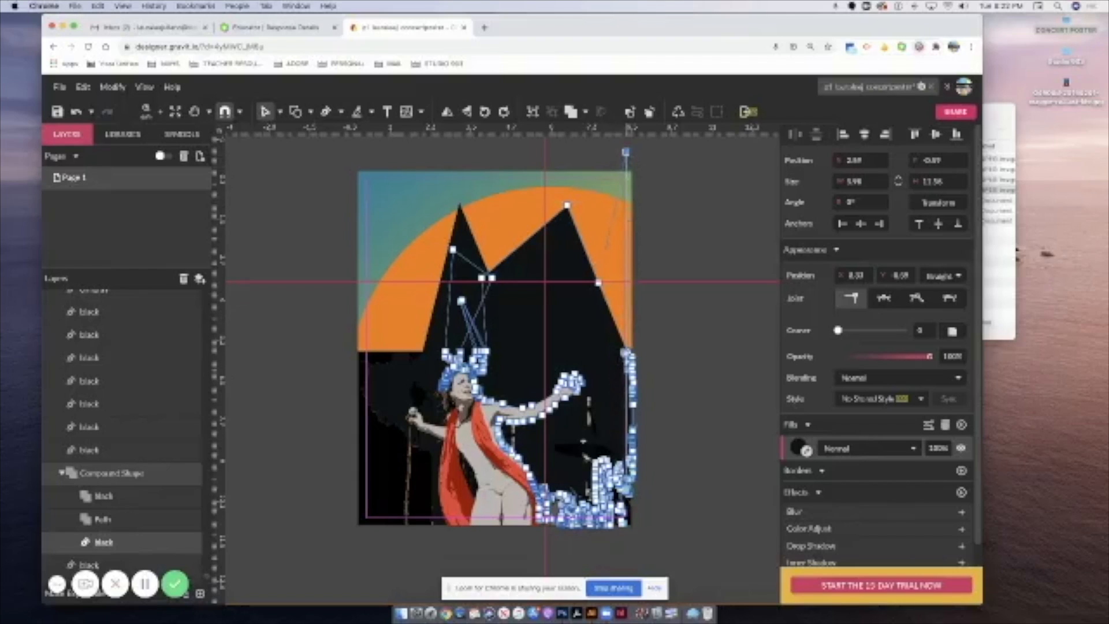
{"action": "left_click_drag", "start_coordinate": [627, 353], "coordinate": [654, 354]}
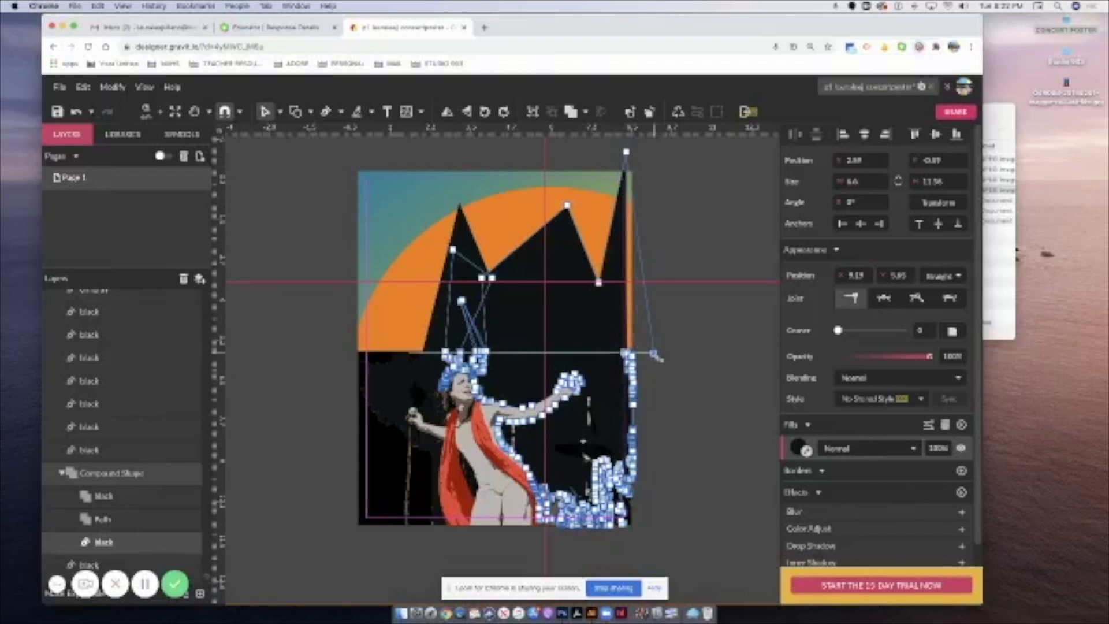
{"action": "left_click_drag", "start_coordinate": [626, 151], "coordinate": [603, 151]}
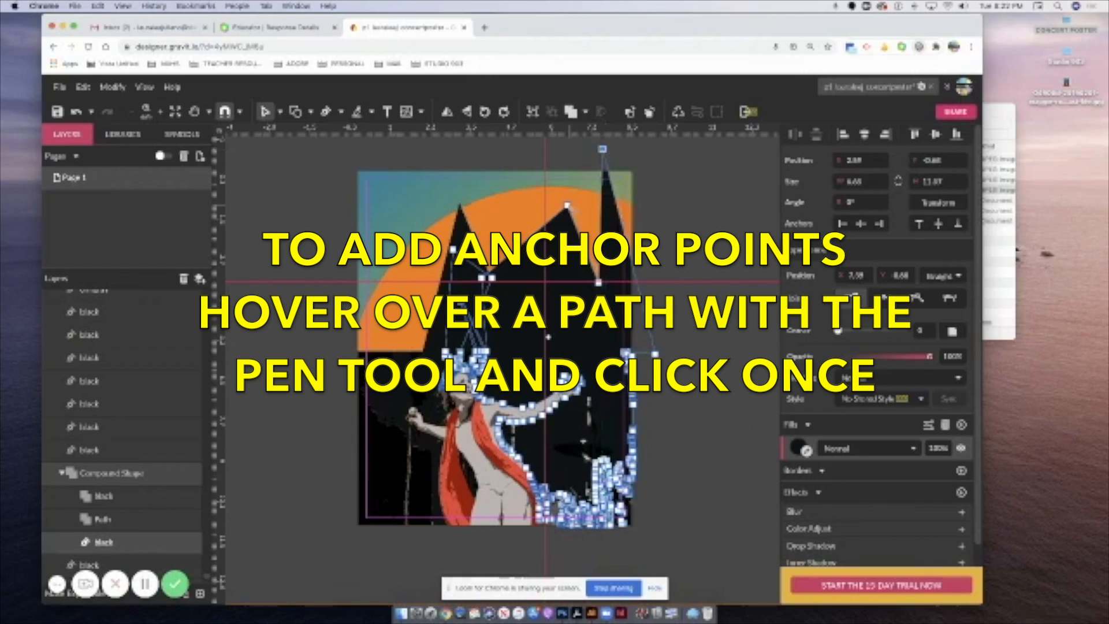
Shift the middle peak's tip slightly left, and refine the third peak with its tip at about Y 0.19 and base anchor nearer the page edge.
{"action": "left_click", "coordinate": [555, 205]}
{"action": "left_click_drag", "start_coordinate": [603, 149], "coordinate": [618, 156]}
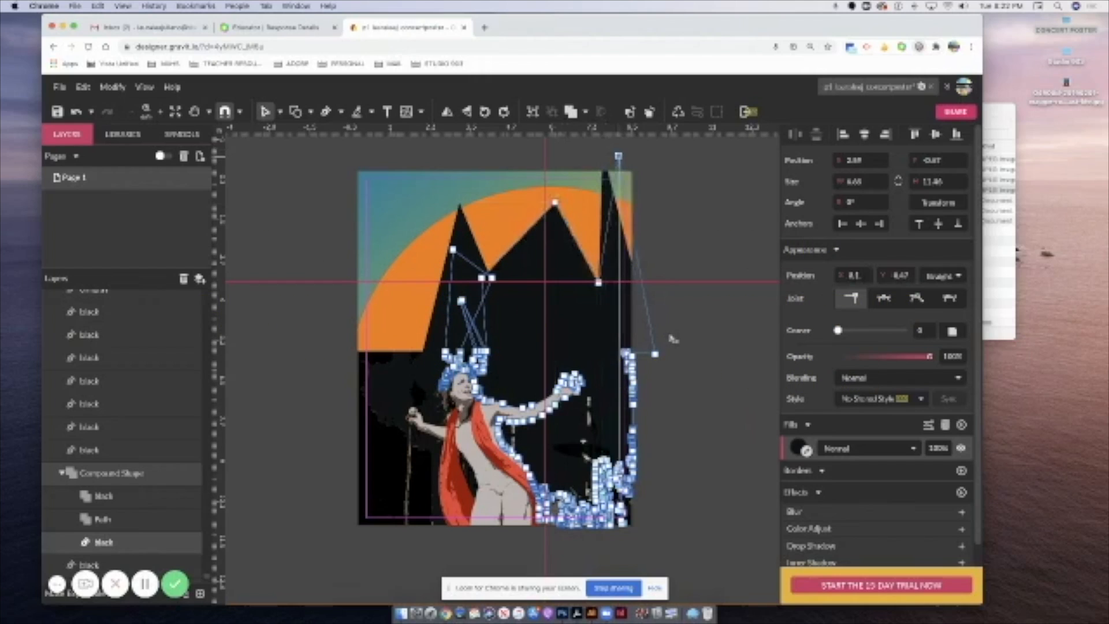
{"action": "left_click_drag", "start_coordinate": [619, 156], "coordinate": [617, 168]}
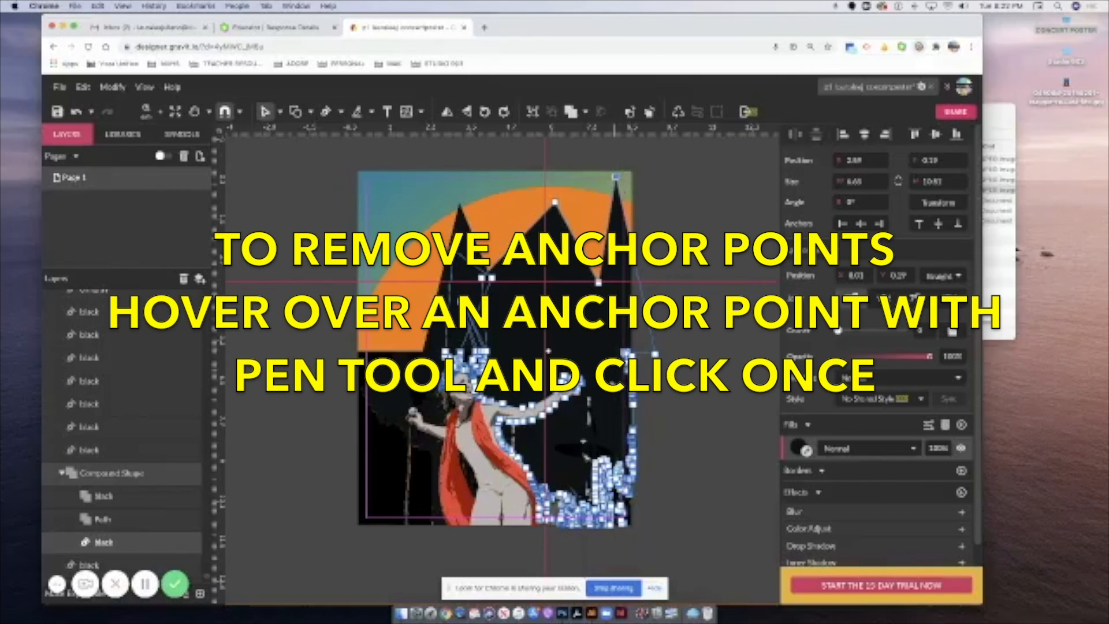
{"action": "left_click_drag", "start_coordinate": [655, 353], "coordinate": [641, 362]}
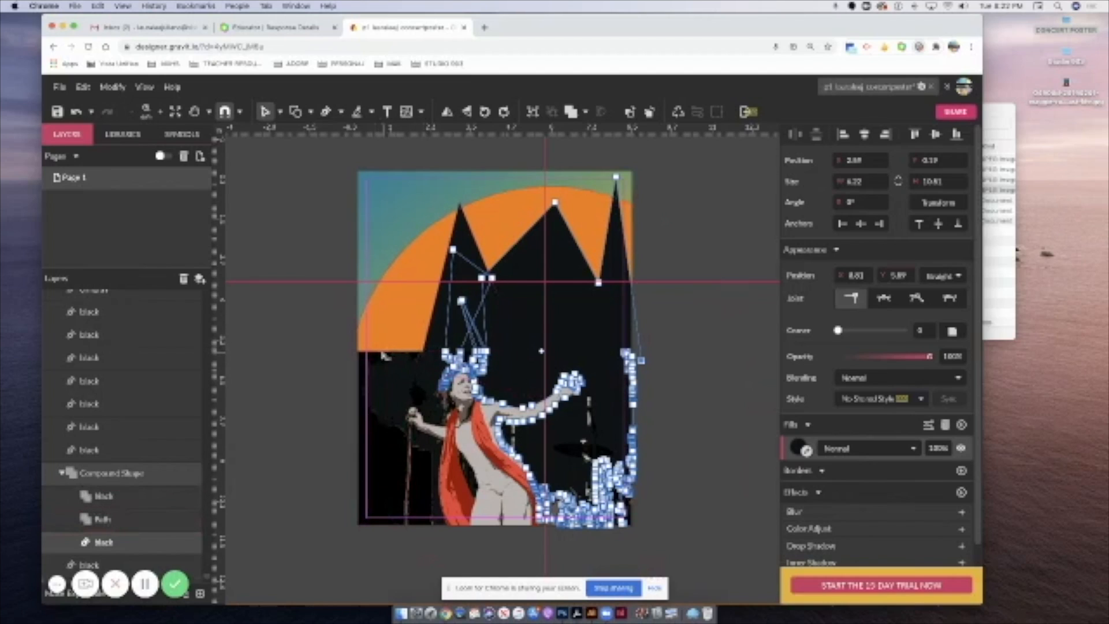
Delete the small black patch at the foot of the left mountain's outer slope, above the microphone.
{"action": "left_click", "coordinate": [104, 495]}
{"action": "left_click", "coordinate": [382, 353]}
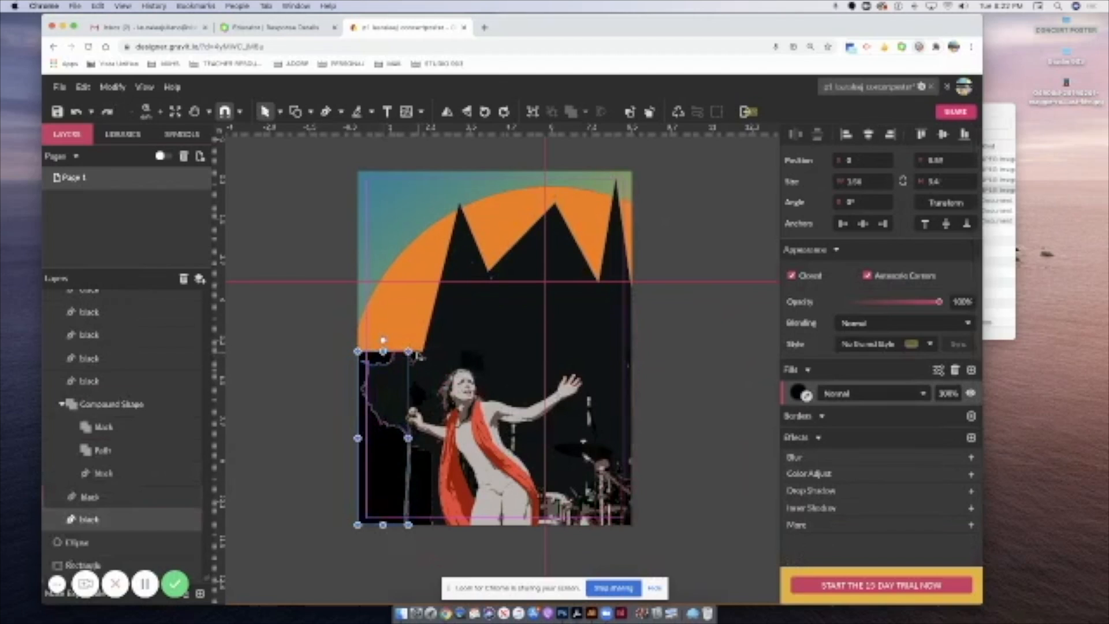
{"action": "left_click", "coordinate": [413, 358]}
{"action": "left_click_drag", "start_coordinate": [413, 352], "coordinate": [393, 365]}
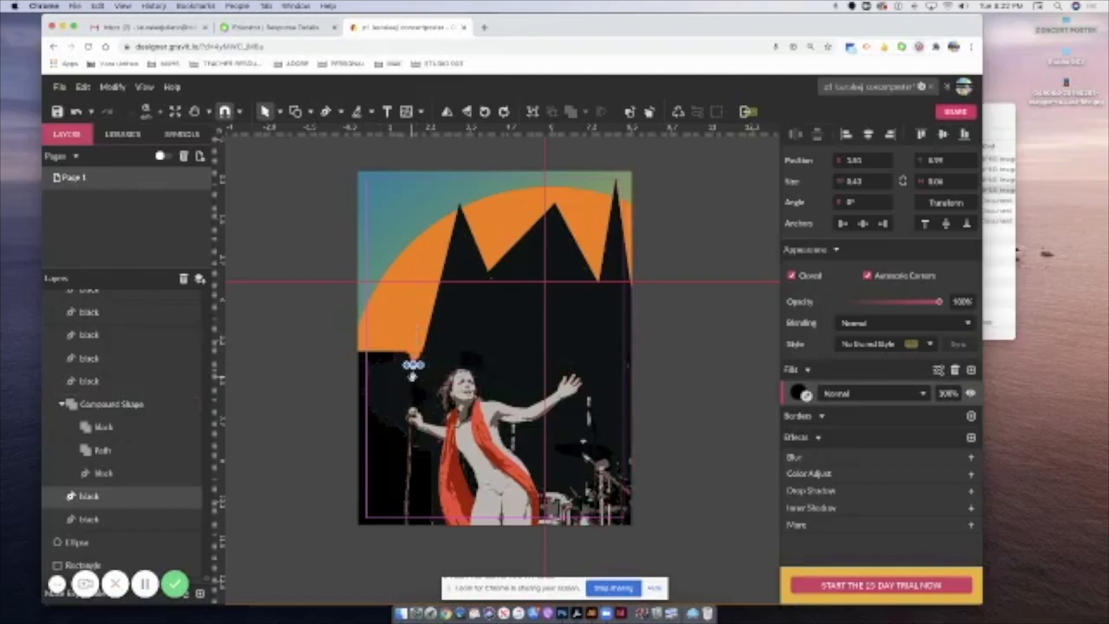
{"action": "key", "text": "Delete"}
Switch to the Subselect tool and widen the browser window for close-up anchor editing of the jagged notch above the microphone.
{"action": "double_click", "coordinate": [391, 364]}
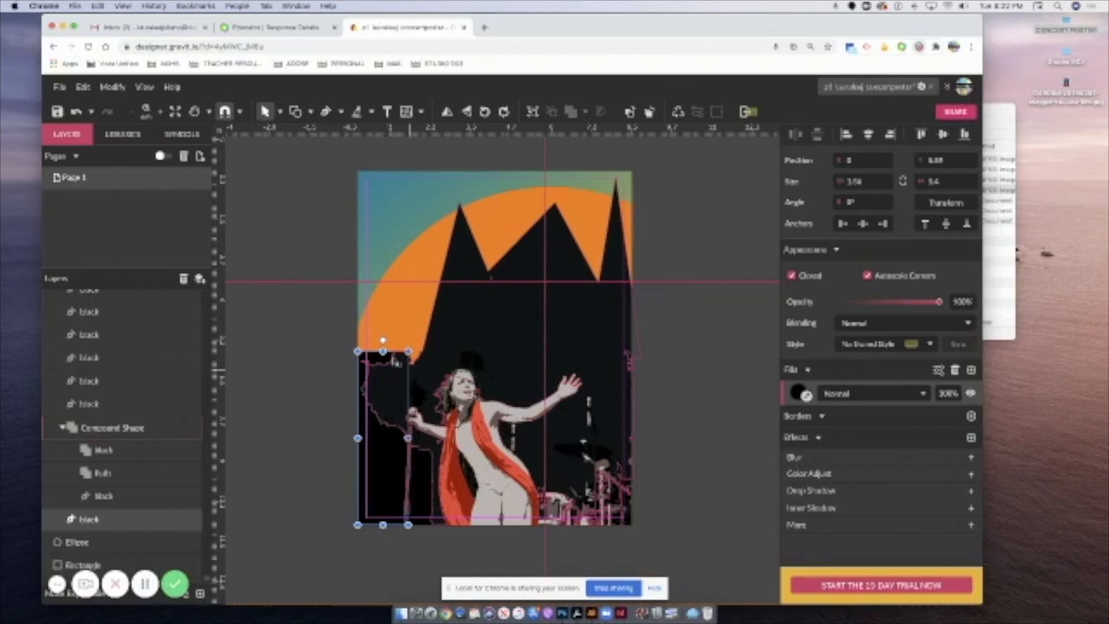
{"action": "left_click", "coordinate": [397, 362]}
{"action": "left_click", "coordinate": [278, 112]}
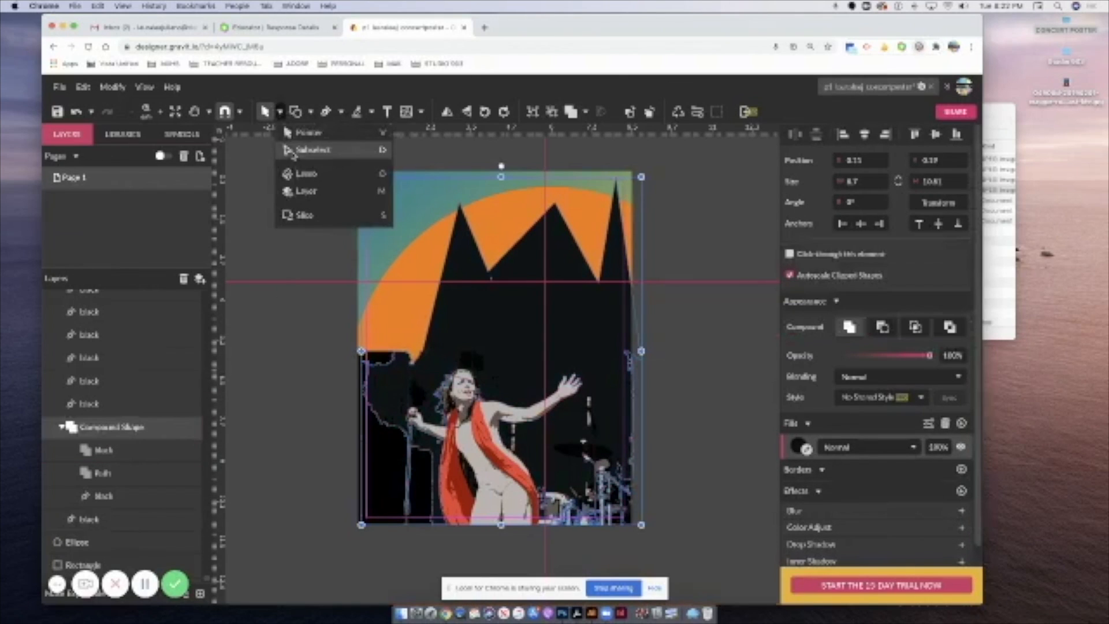
{"action": "left_click", "coordinate": [292, 153]}
{"action": "key", "text": "super+equal"}
{"action": "key", "text": "super+equal"}
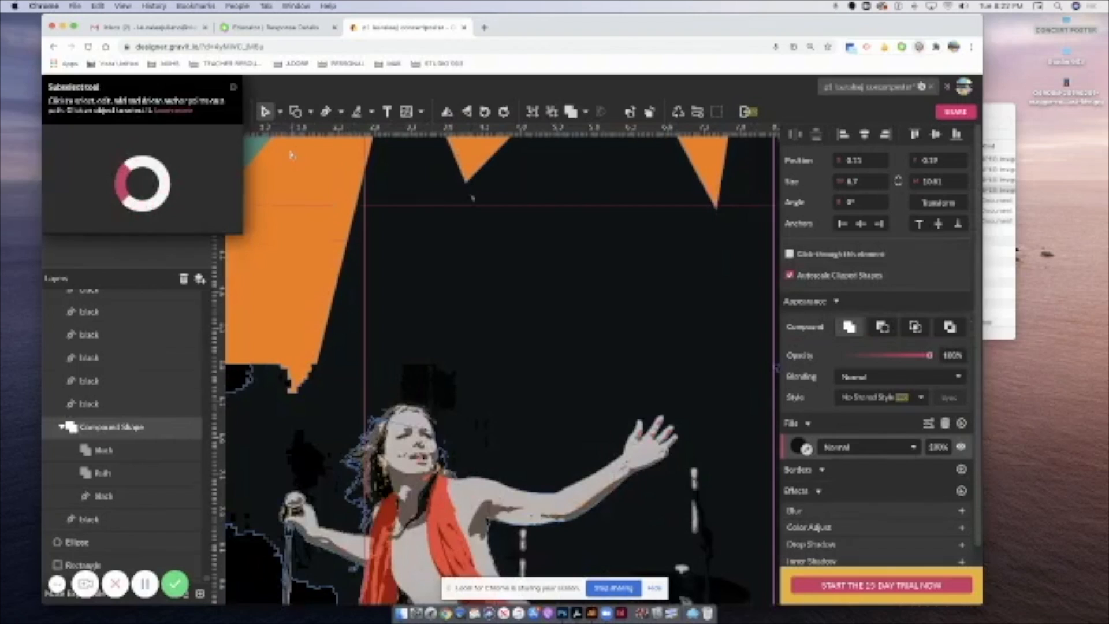
{"action": "left_click", "coordinate": [398, 239]}
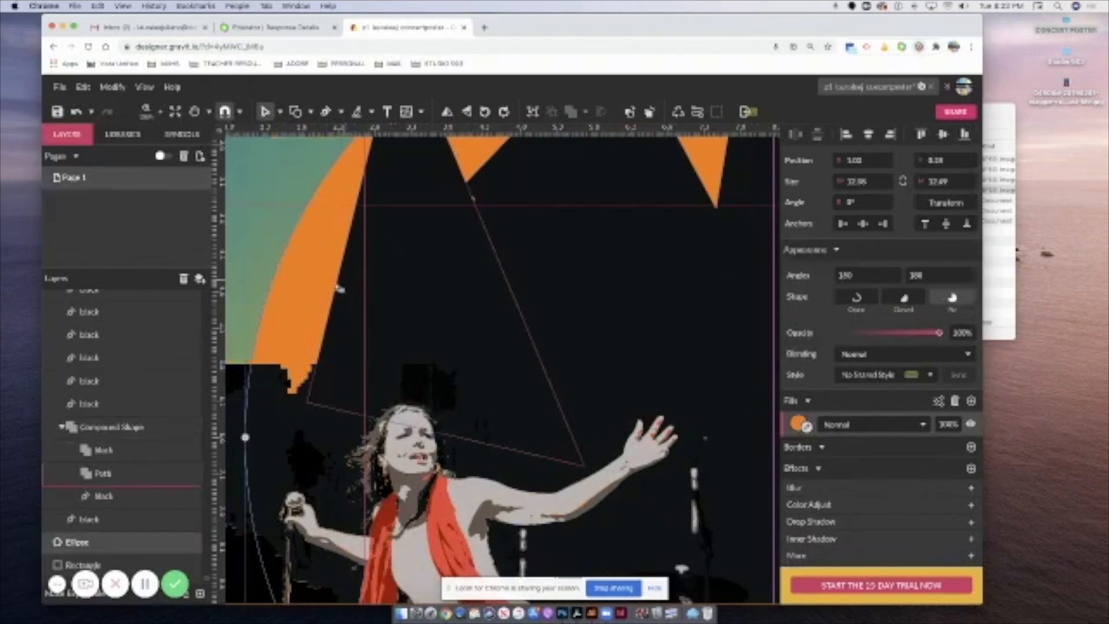
{"action": "key", "text": "space"}
{"action": "key", "text": "space"}
{"action": "left_click_drag", "start_coordinate": [313, 281], "coordinate": [492, 292]}
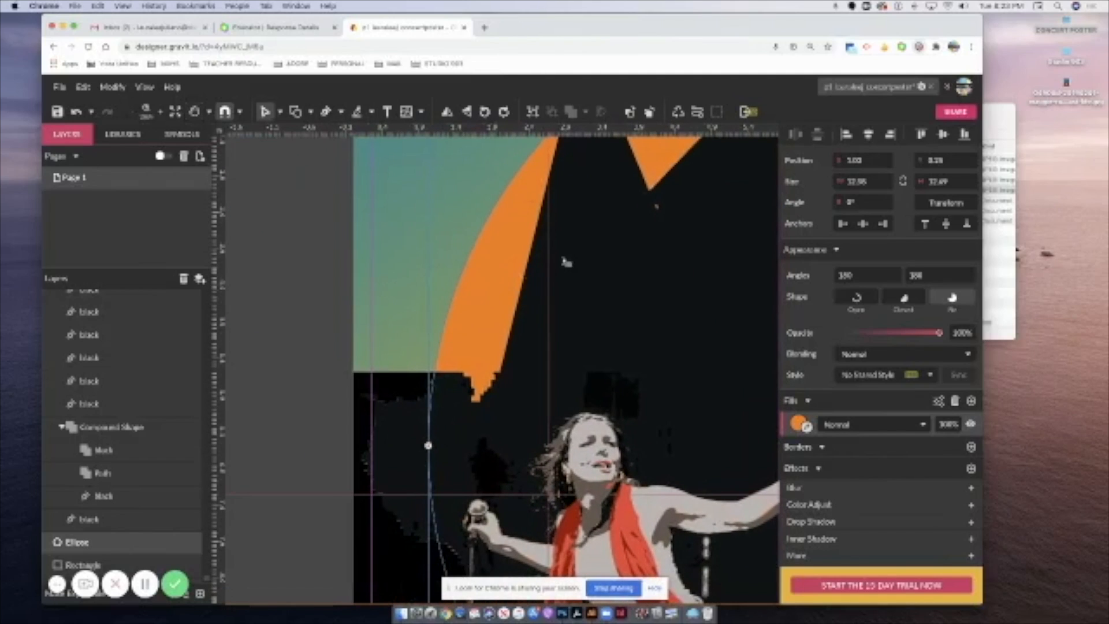
{"action": "left_click_drag", "start_coordinate": [981, 300], "coordinate": [1106, 309]}
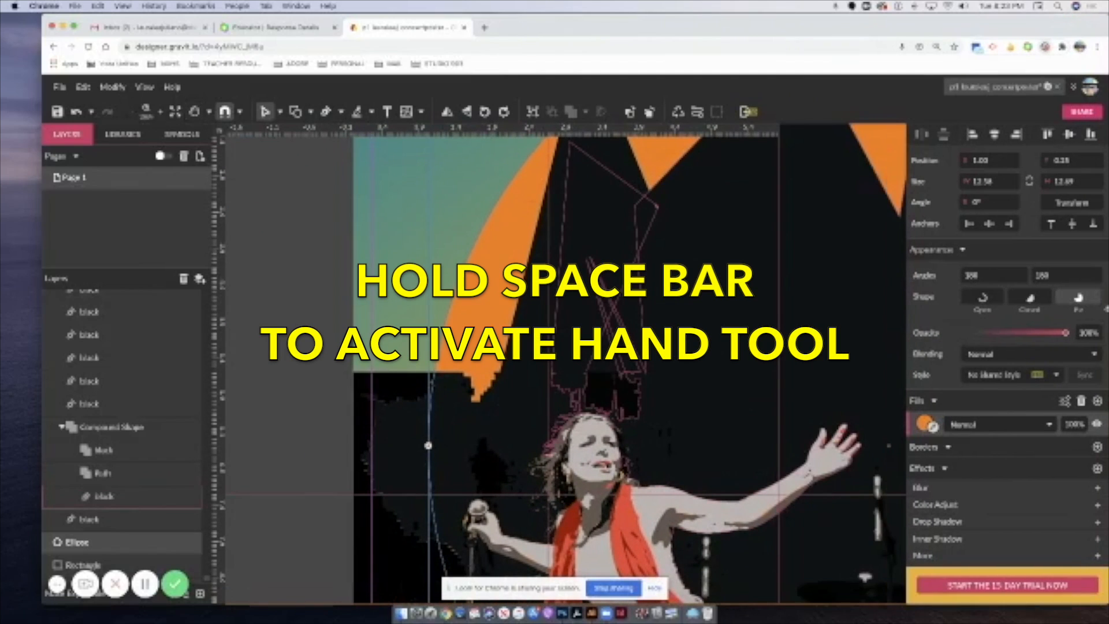
{"action": "key", "text": "space"}
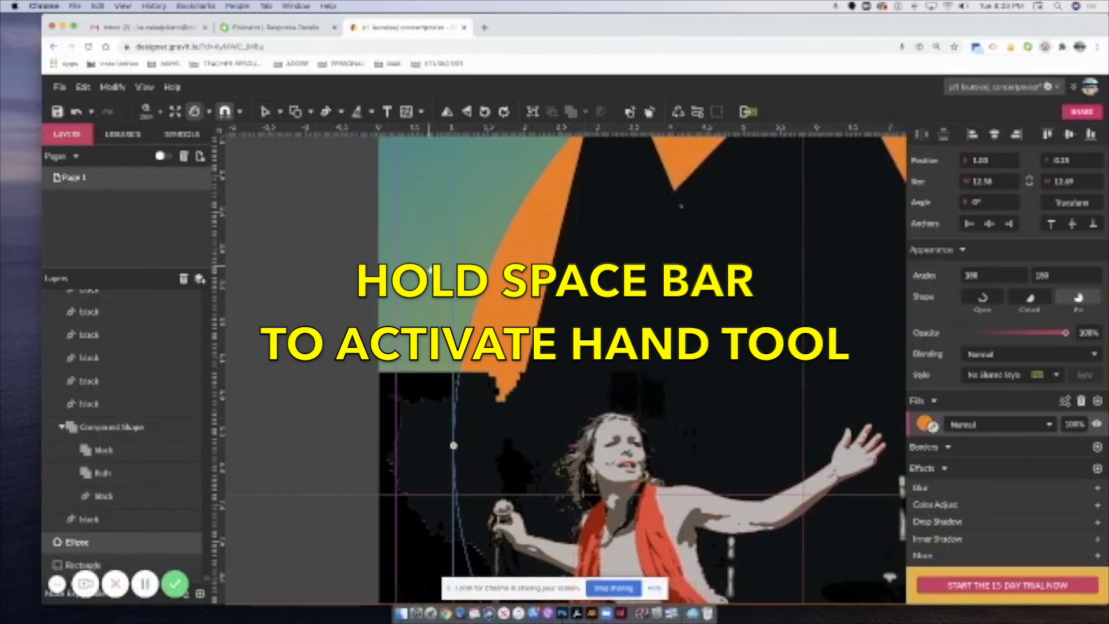
{"action": "left_click_drag", "start_coordinate": [398, 346], "coordinate": [334, 248]}
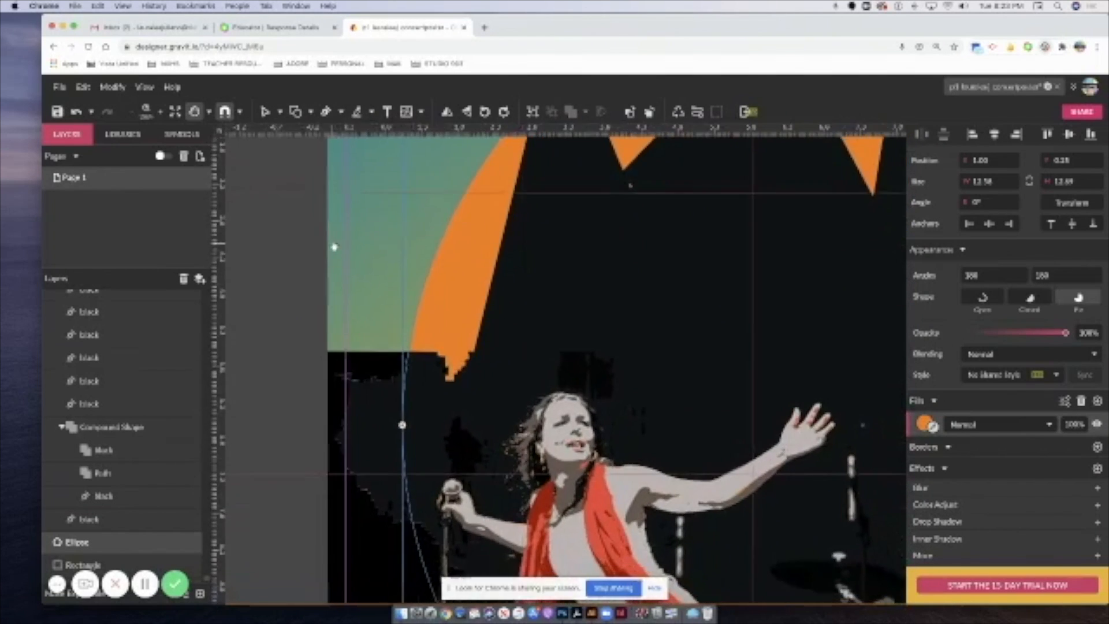
Try pulling the black shape's anchors beside the notch above the microphone upward to form another peak over the orange sun.
{"action": "left_click", "coordinate": [424, 359]}
{"action": "left_click_drag", "start_coordinate": [469, 351], "coordinate": [407, 169]}
{"action": "left_click_drag", "start_coordinate": [472, 354], "coordinate": [521, 224]}
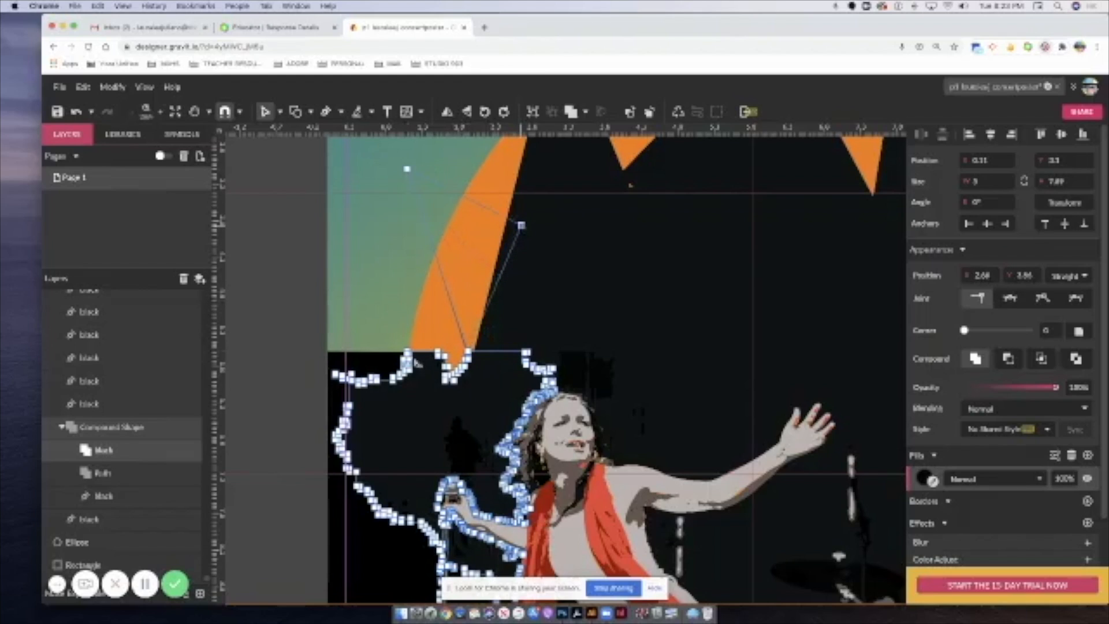
{"action": "left_click_drag", "start_coordinate": [438, 352], "coordinate": [423, 192]}
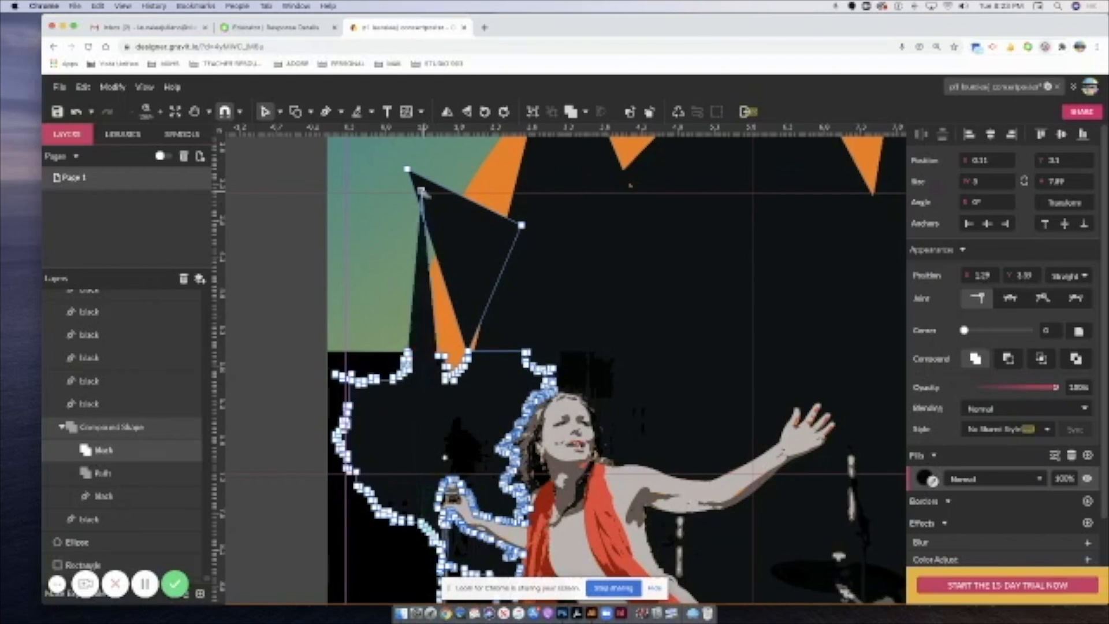
{"action": "key", "text": "super+minus"}
{"action": "key", "text": "super+minus"}
{"action": "key", "text": "super+minus"}
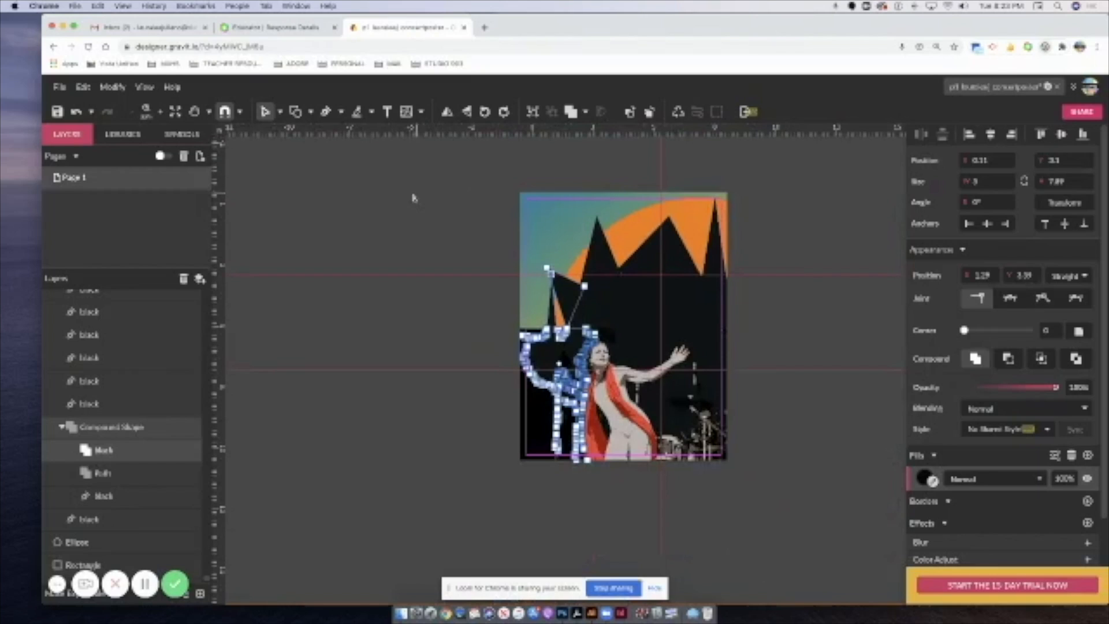
Try covering the notch with a triangle about 3.34 by 4.93 inches and combining it with the photo group as a compound shape.
{"action": "left_click", "coordinate": [426, 341]}
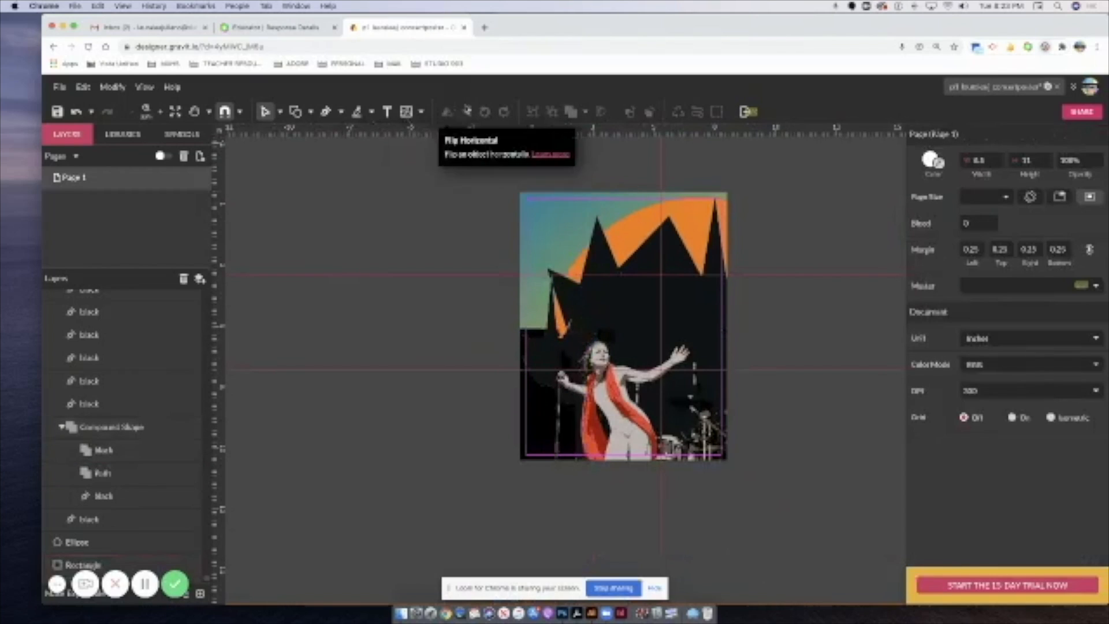
{"action": "left_click", "coordinate": [311, 112]}
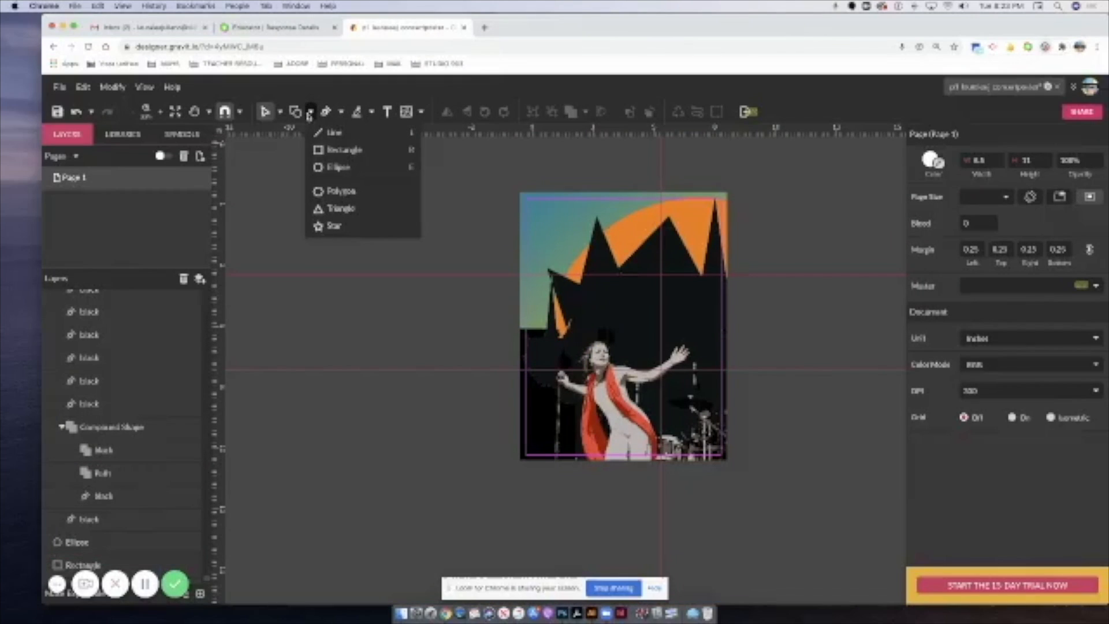
{"action": "left_click", "coordinate": [337, 210]}
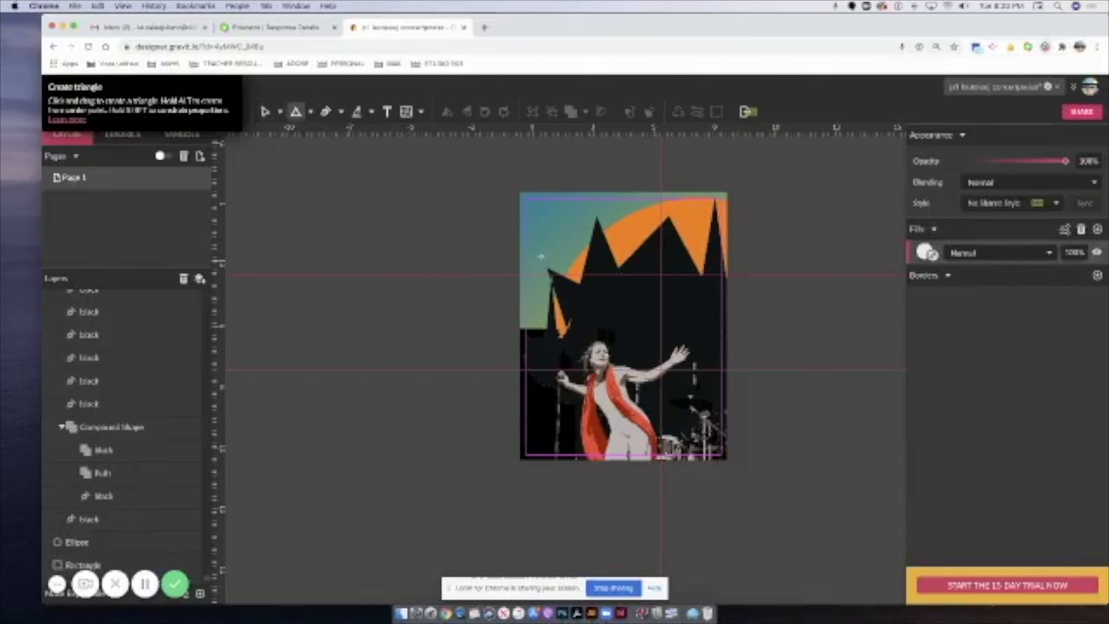
{"action": "mouse_move", "coordinate": [541, 256]}
{"action": "left_mouse_down"}
{"action": "mouse_move", "coordinate": [599, 352]}
{"action": "mouse_move", "coordinate": [579, 260]}
{"action": "mouse_move", "coordinate": [581, 300]}
{"action": "mouse_move", "coordinate": [544, 324]}
{"action": "mouse_move", "coordinate": [570, 320]}
{"action": "mouse_move", "coordinate": [559, 329]}
{"action": "left_mouse_up"}
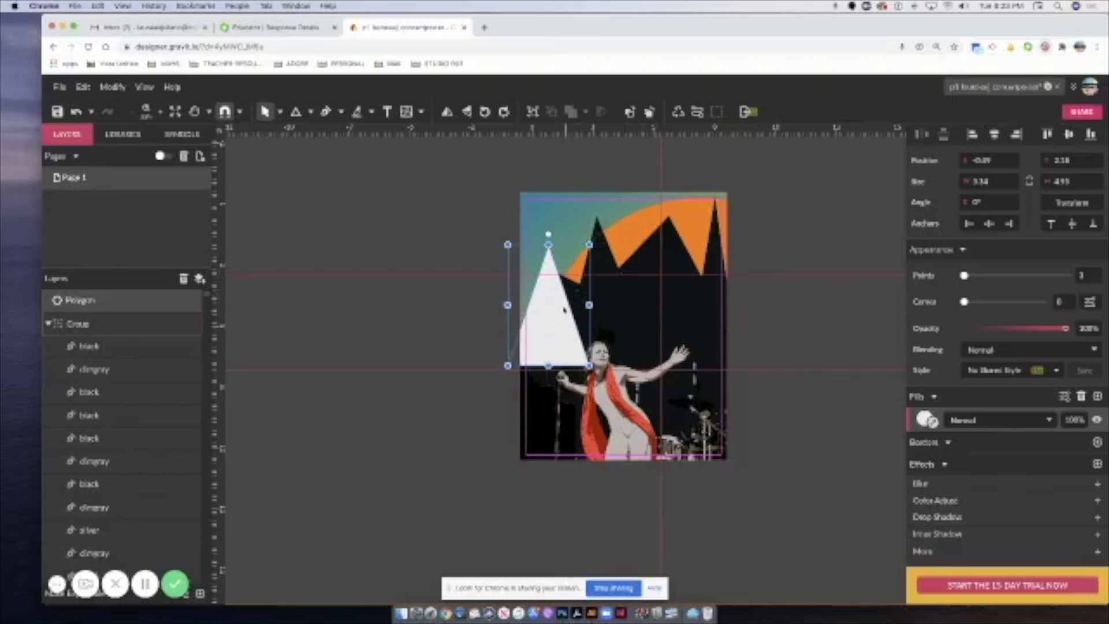
{"action": "left_click", "coordinate": [601, 261]}
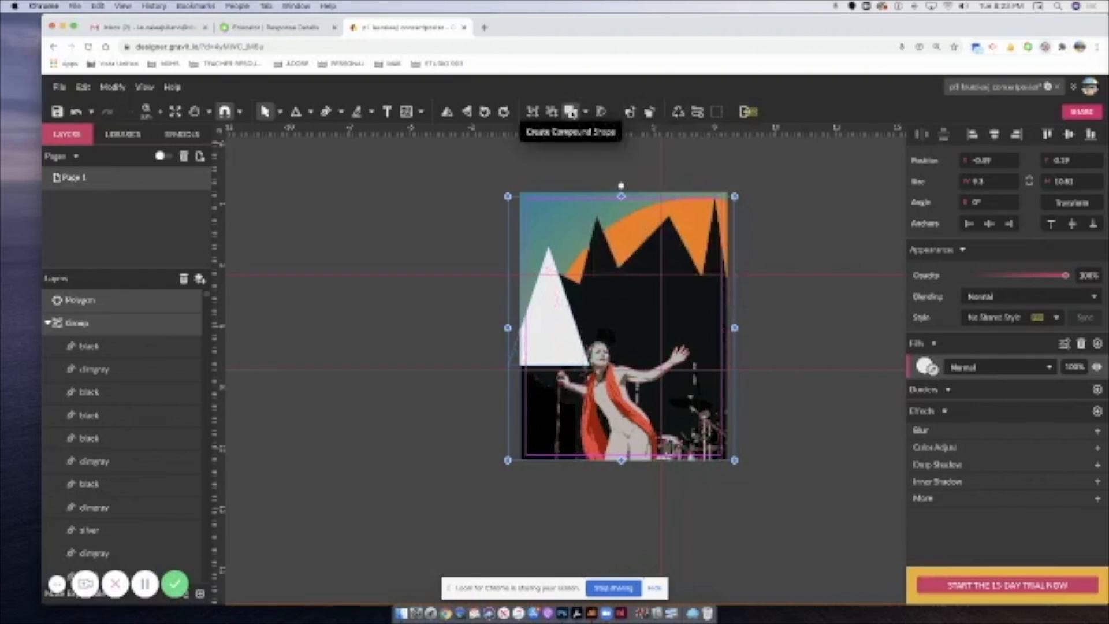
{"action": "left_click", "coordinate": [572, 114]}
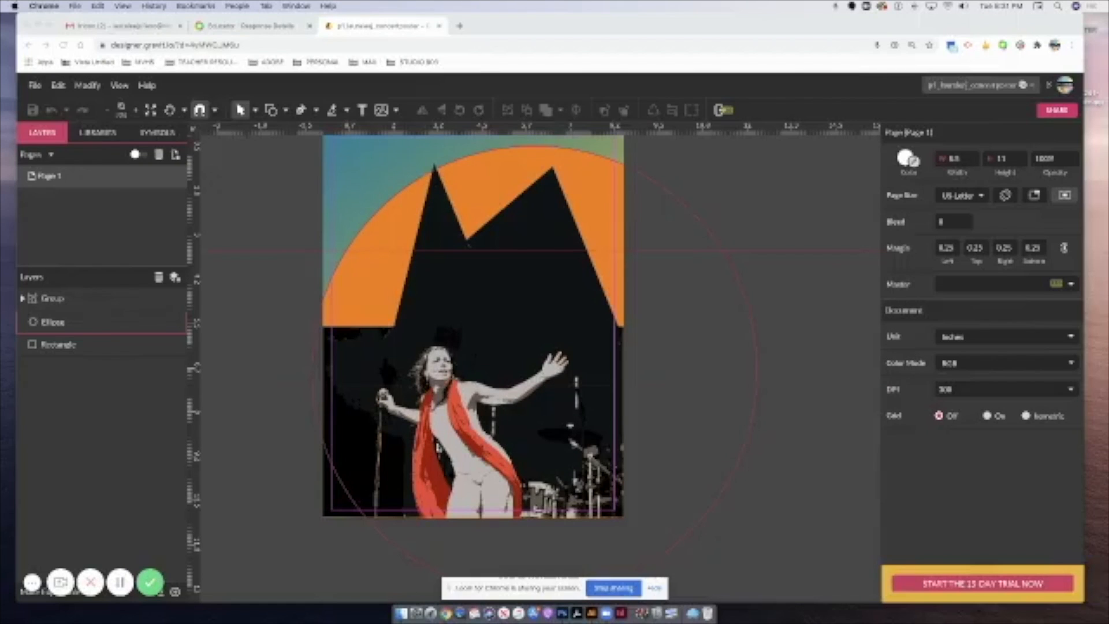
Delete the vectorized photo group so only the orange ellipse and the gradient rectangle remain.
{"action": "left_click", "coordinate": [334, 430]}
{"action": "key", "text": "Delete"}
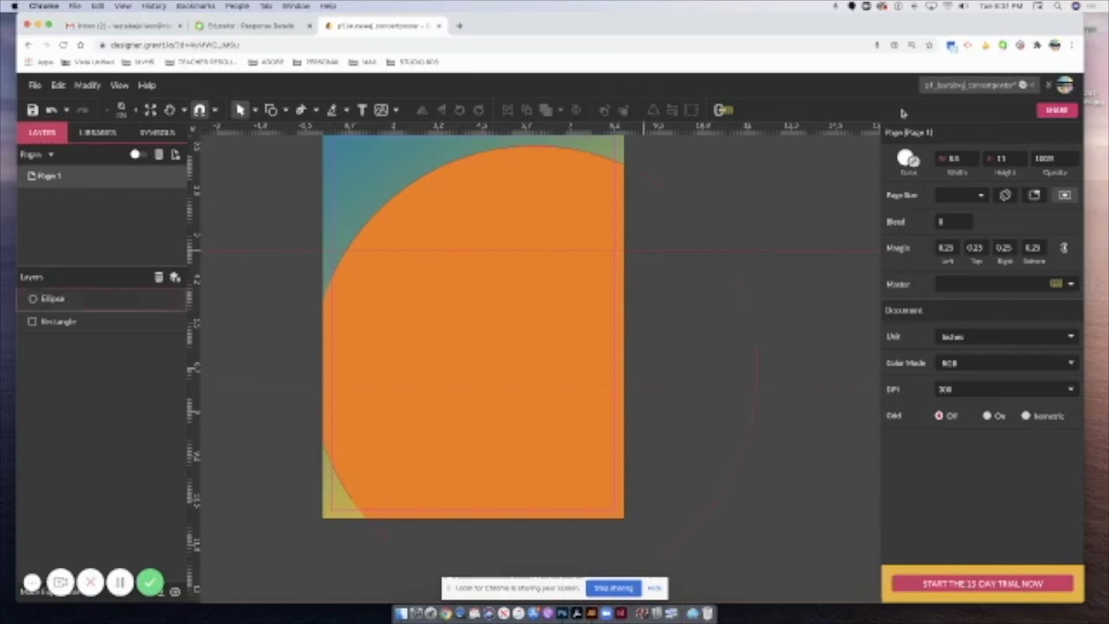
Open the concert poster sketches image from the CONCERT POSTER folder, review the layout ideas beside the poster, and return to the design.
{"action": "left_click_drag", "start_coordinate": [1038, 30], "coordinate": [882, 30]}
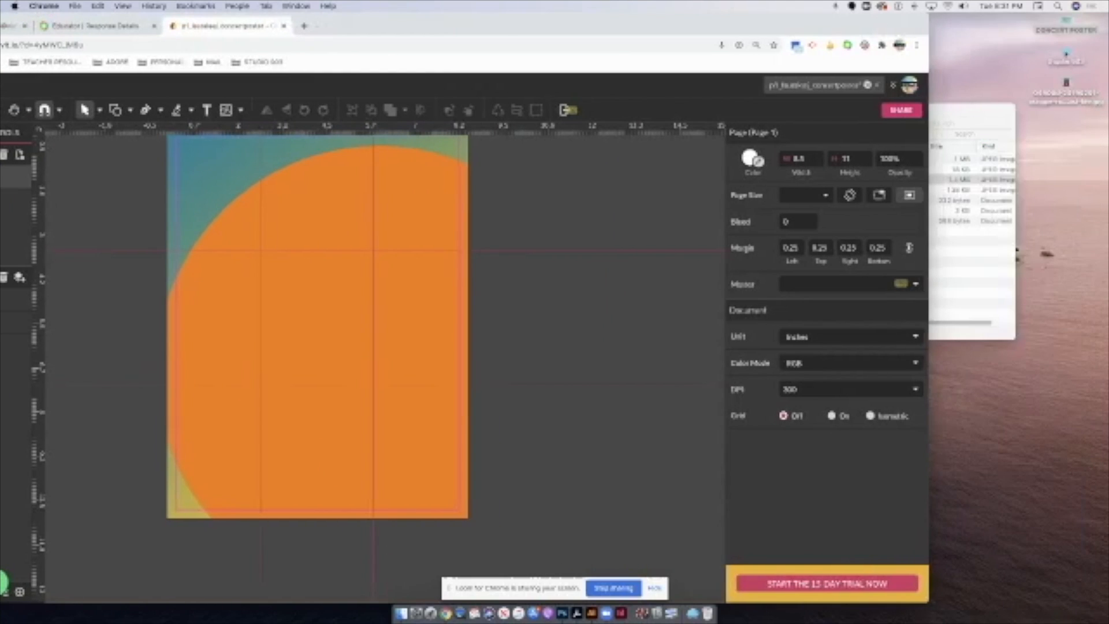
{"action": "left_click_drag", "start_coordinate": [987, 118], "coordinate": [1058, 105]}
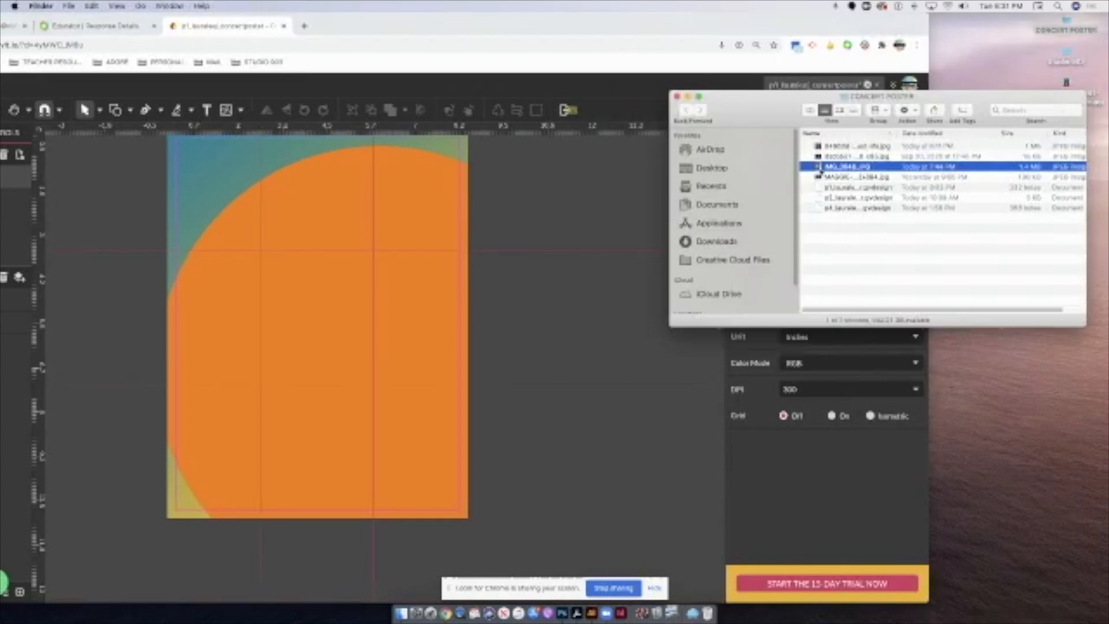
{"action": "double_click", "coordinate": [844, 166]}
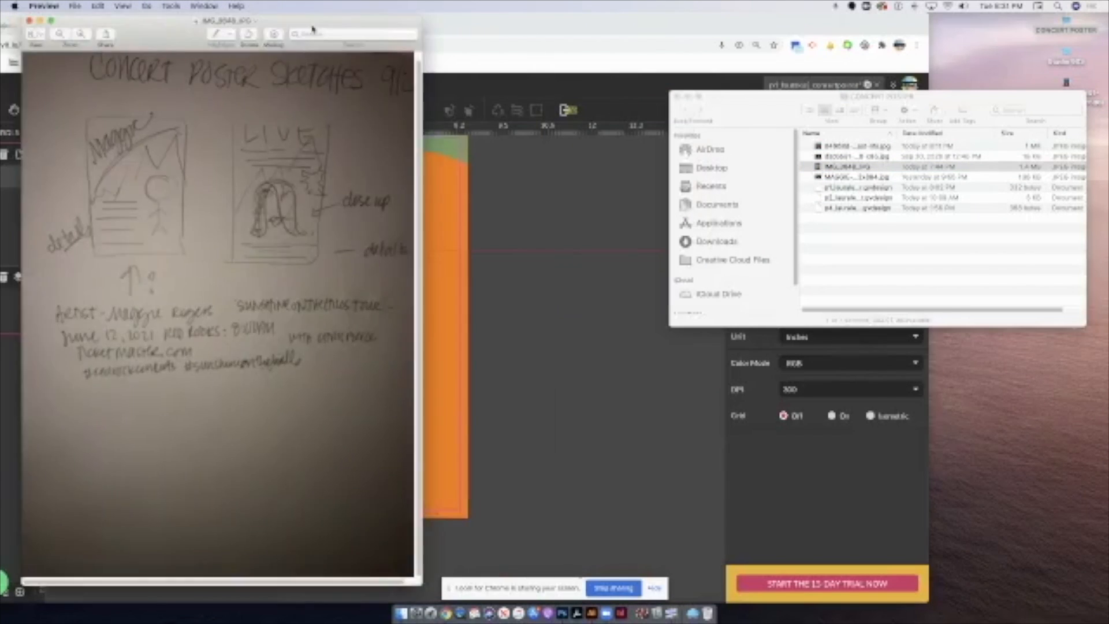
{"action": "left_click_drag", "start_coordinate": [280, 29], "coordinate": [924, 48]}
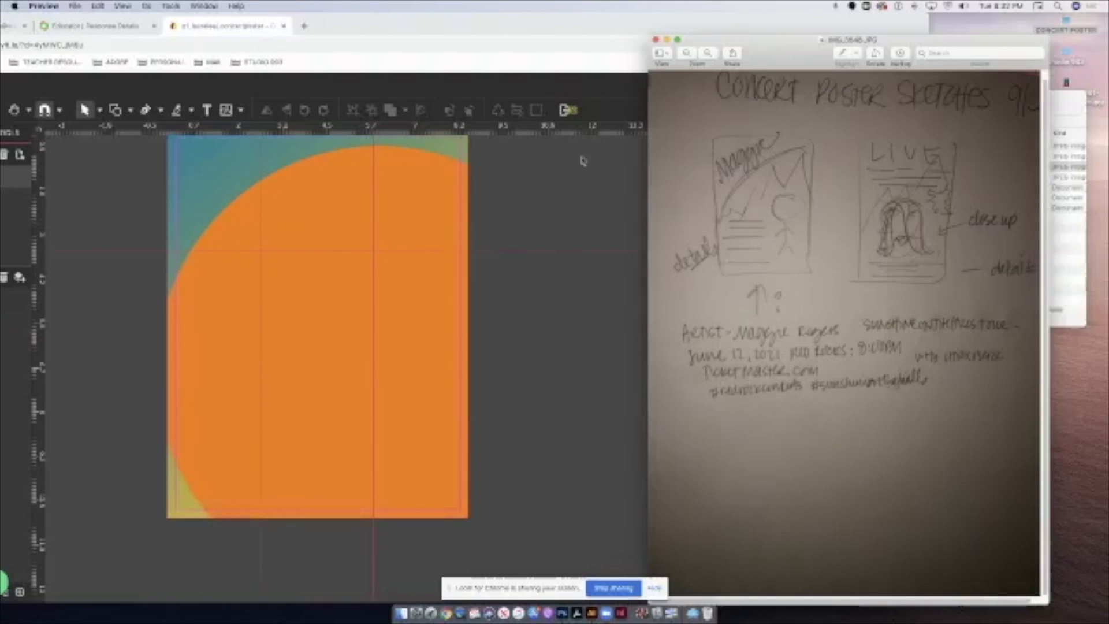
{"action": "left_click", "coordinate": [534, 161]}
{"action": "left_click_drag", "start_coordinate": [585, 34], "coordinate": [791, 4]}
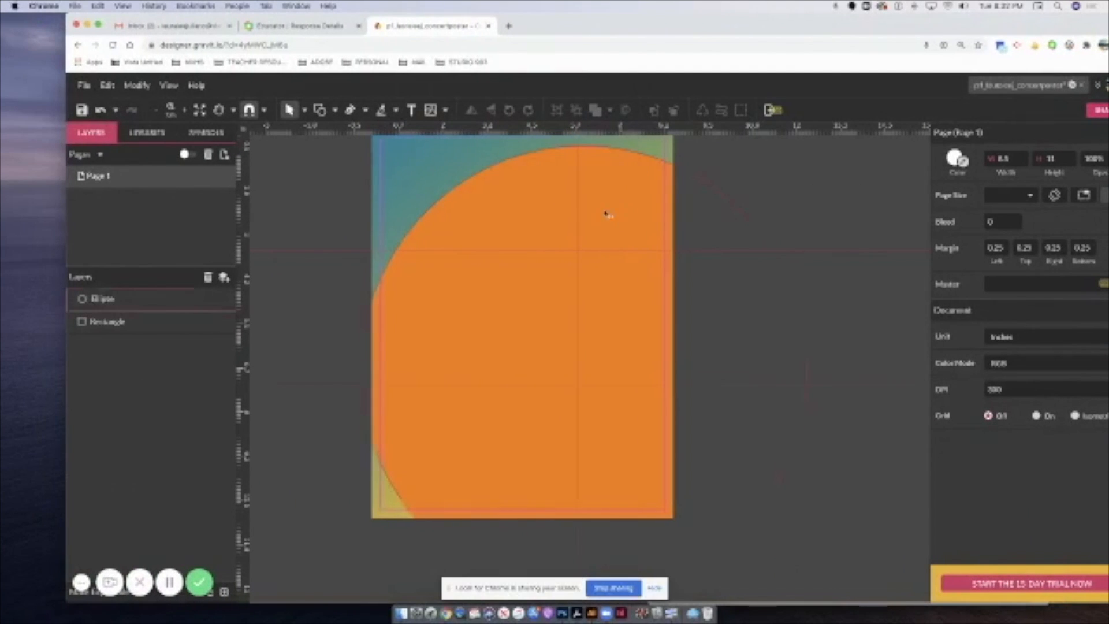
{"action": "left_click", "coordinate": [335, 111]}
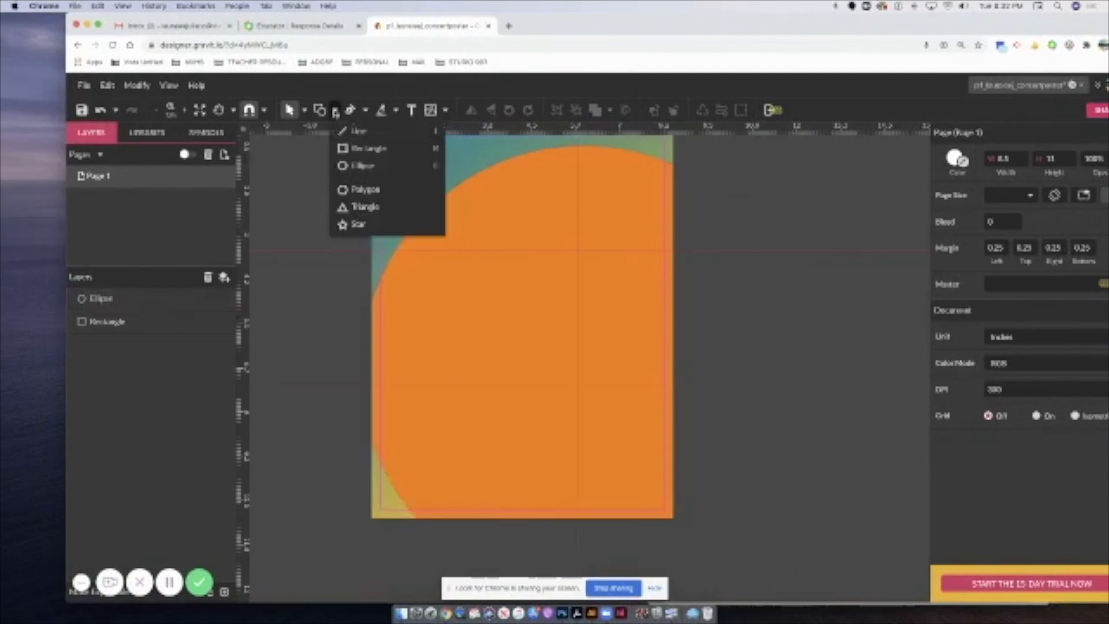
{"action": "left_click", "coordinate": [355, 206]}
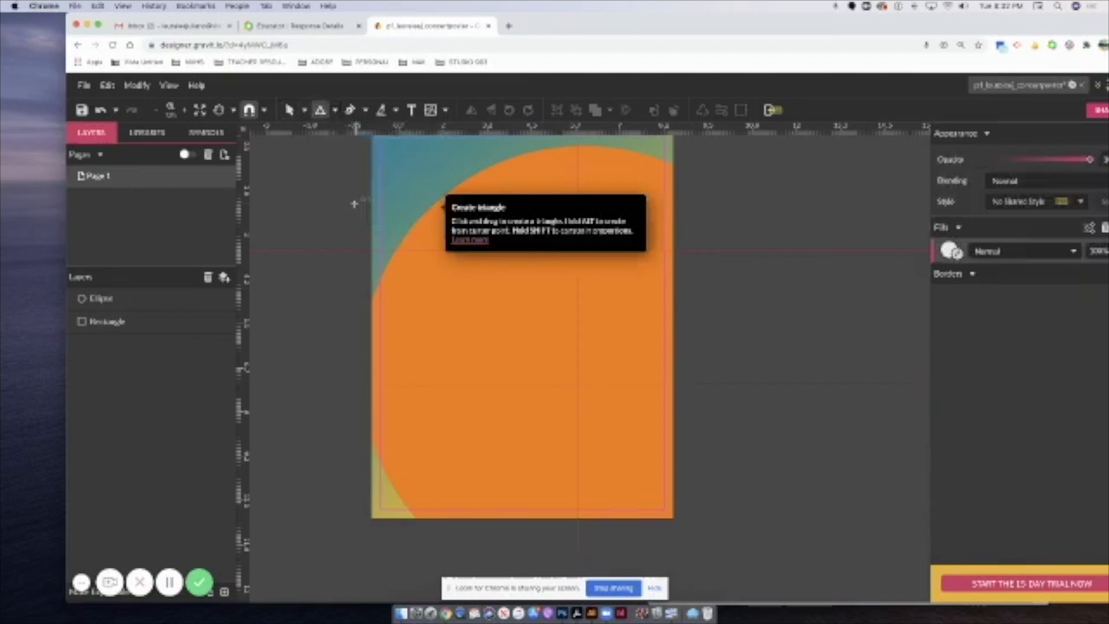
{"action": "left_click_drag", "start_coordinate": [570, 159], "coordinate": [636, 420]}
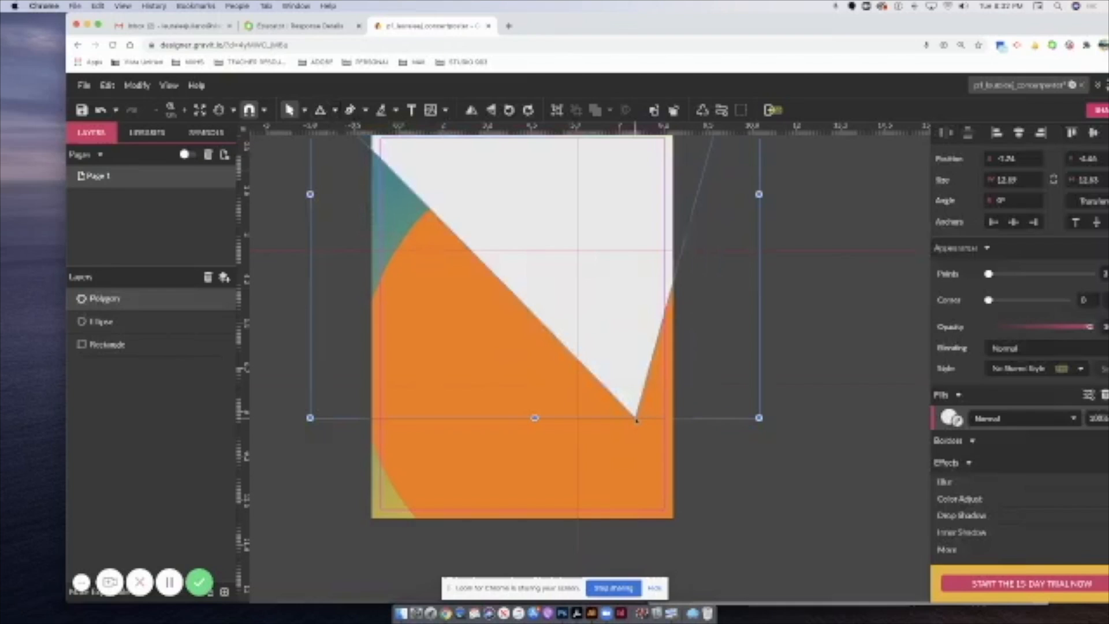
{"action": "scroll", "coordinate": [636, 420], "scroll_direction": "down", "scroll_amount": 3}
{"action": "key", "text": "BackSpace"}
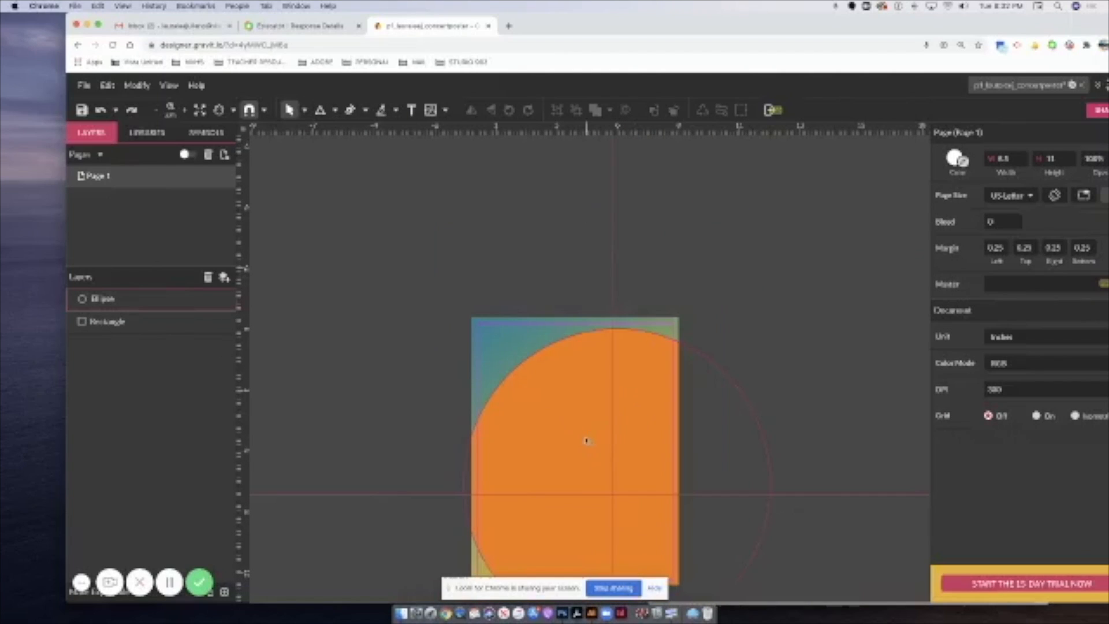
{"action": "scroll", "coordinate": [587, 411], "scroll_direction": "down", "scroll_amount": 3}
{"action": "left_click_drag", "start_coordinate": [596, 287], "coordinate": [635, 343]}
{"action": "key", "text": "super+z"}
Draw a tall triangle about 5.99 by 10.64 inches right of the page's centre and fill it with dark red #980000.
{"action": "left_click", "coordinate": [322, 111]}
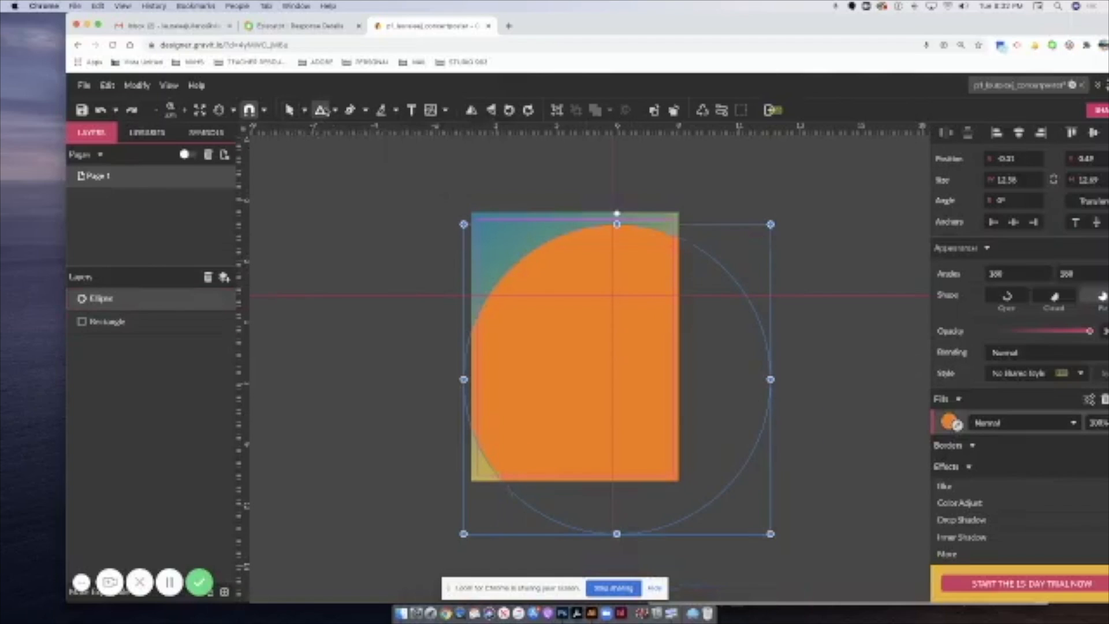
{"action": "left_click_drag", "start_coordinate": [578, 295], "coordinate": [663, 340]}
{"action": "left_click_drag", "start_coordinate": [577, 341], "coordinate": [589, 488]}
{"action": "left_click_drag", "start_coordinate": [623, 357], "coordinate": [679, 385]}
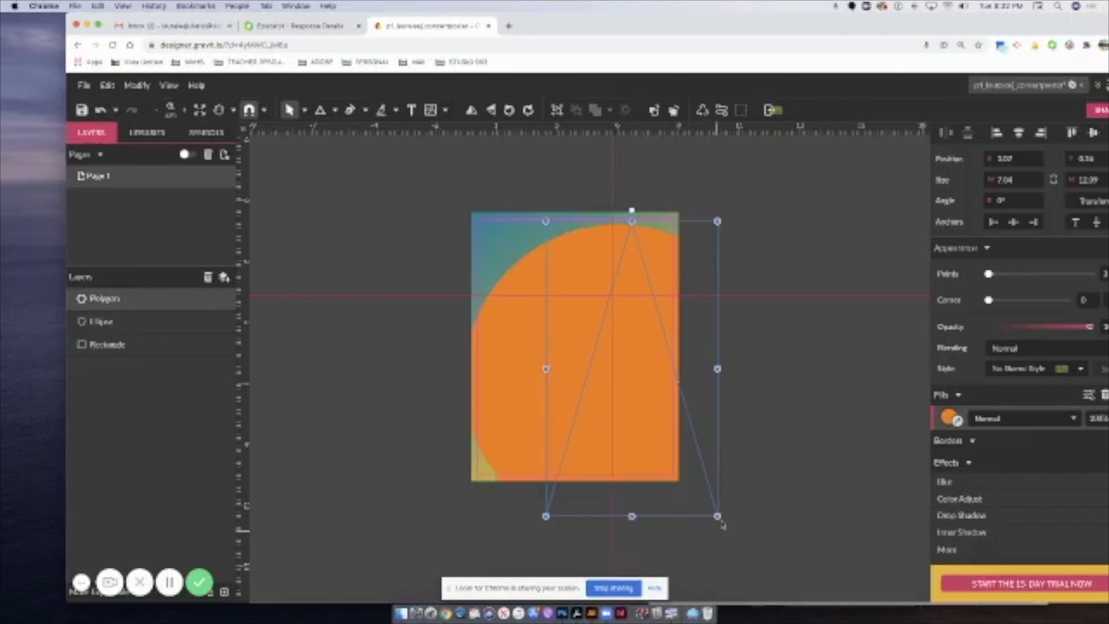
{"action": "left_click_drag", "start_coordinate": [717, 516], "coordinate": [692, 480]}
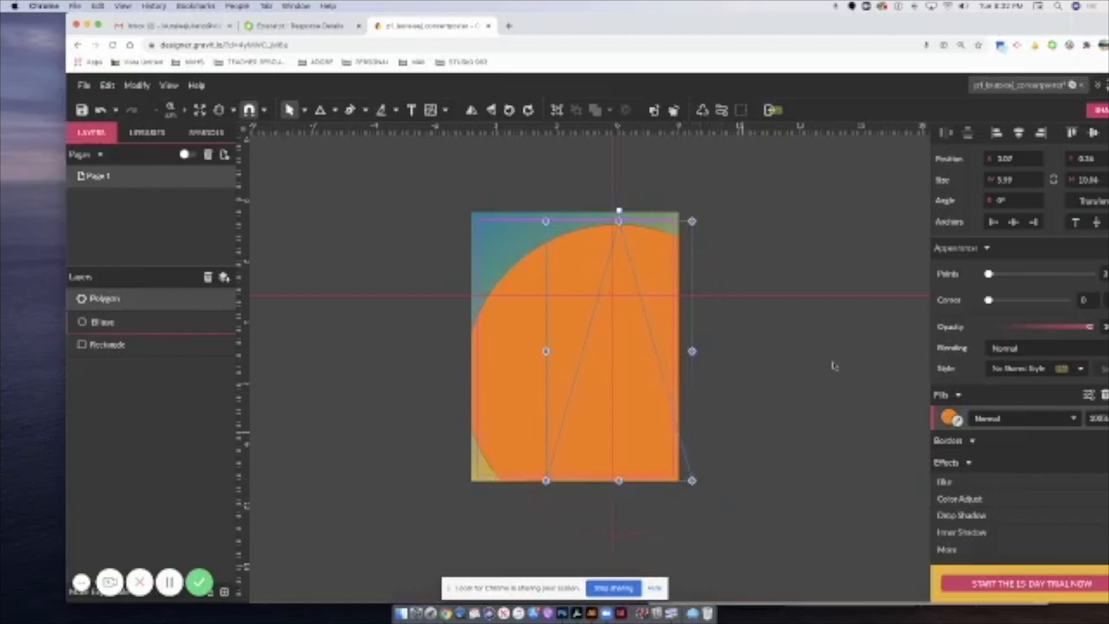
{"action": "left_click", "coordinate": [948, 417]}
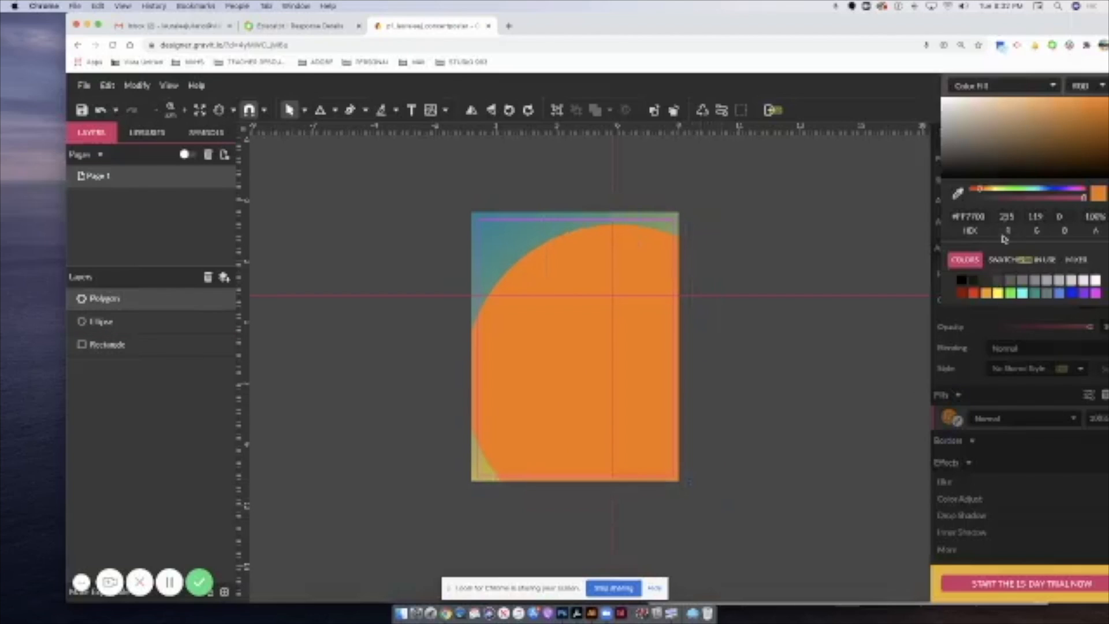
{"action": "left_click", "coordinate": [966, 294]}
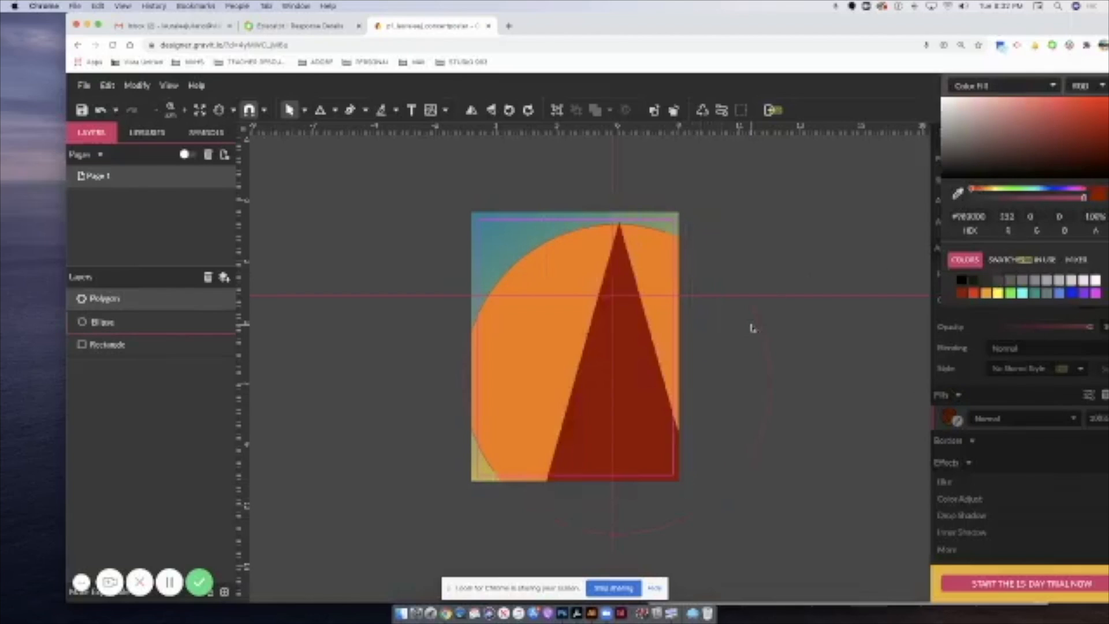
Duplicate the red triangle to its left and resize the copy to about 6.14 by 8.22 inches as a shorter peak.
{"action": "left_click", "coordinate": [627, 449]}
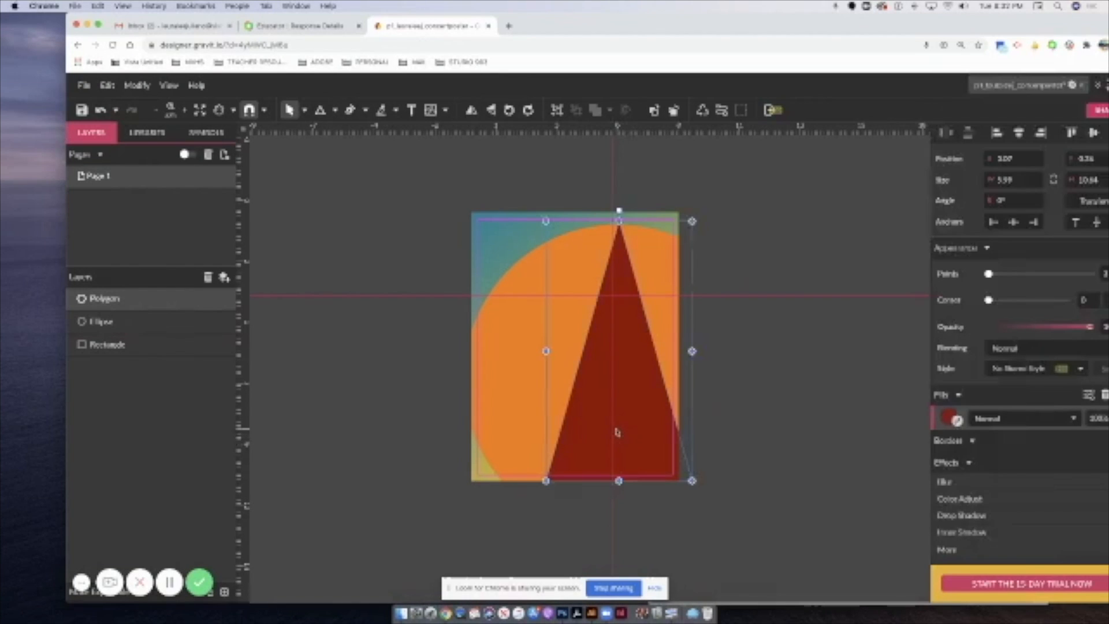
{"action": "left_click_drag", "start_coordinate": [617, 432], "coordinate": [581, 430]}
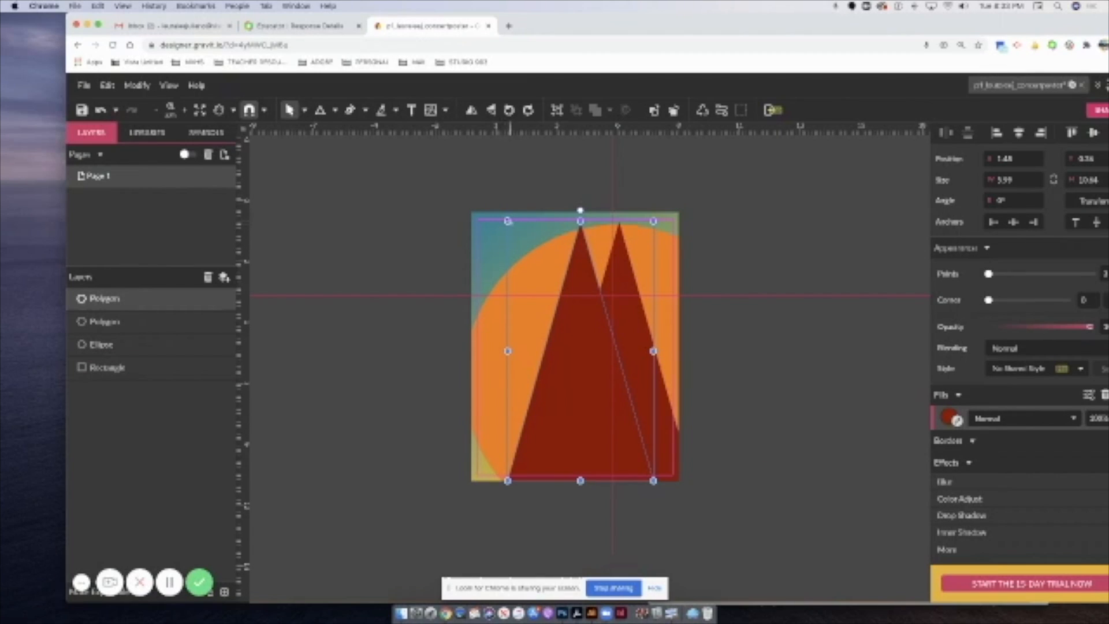
{"action": "left_click_drag", "start_coordinate": [509, 223], "coordinate": [504, 281]}
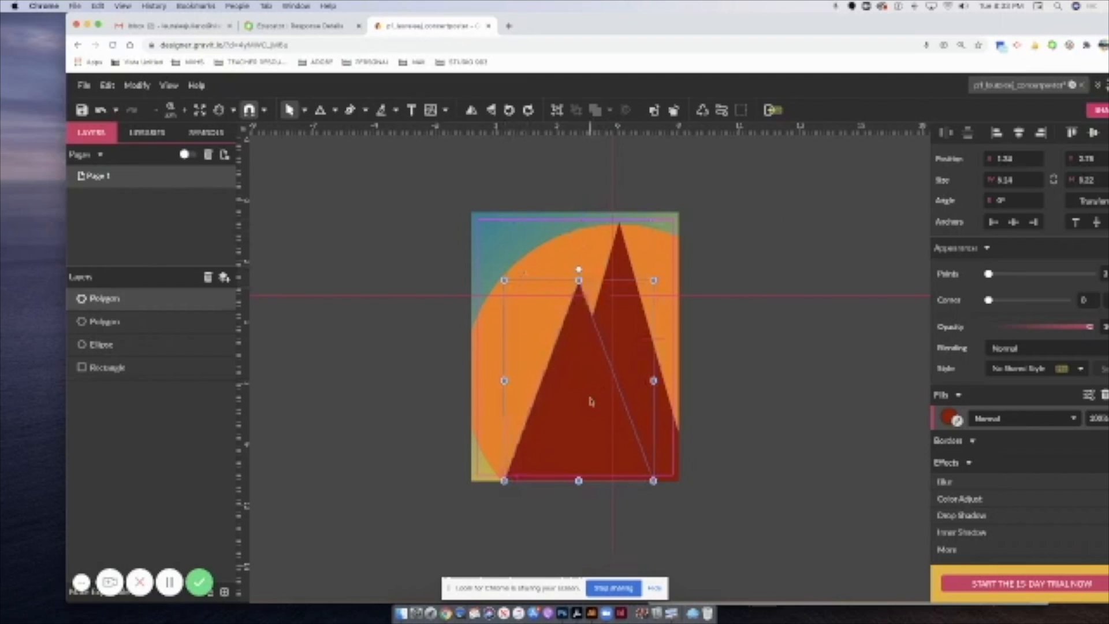
Duplicate the shorter peak toward the page's left edge and resize the copy to about 4.8 by 9.22 inches.
{"action": "left_click_drag", "start_coordinate": [580, 401], "coordinate": [543, 403]}
{"action": "left_click_drag", "start_coordinate": [540, 283], "coordinate": [541, 263]}
{"action": "left_click_drag", "start_coordinate": [614, 372], "coordinate": [584, 371]}
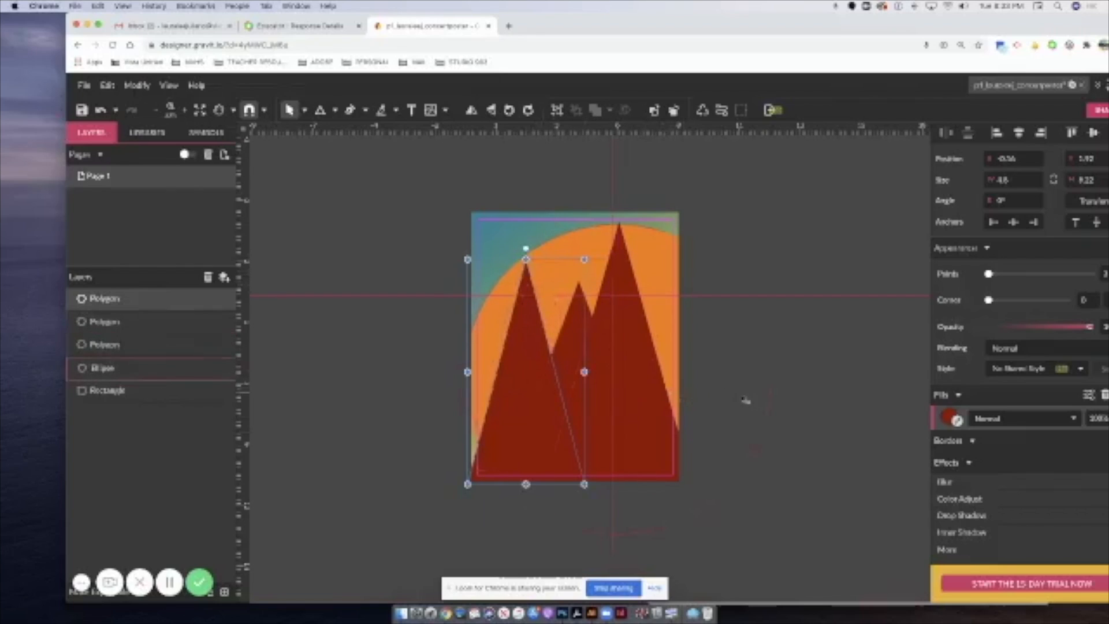
{"action": "left_click", "coordinate": [845, 356]}
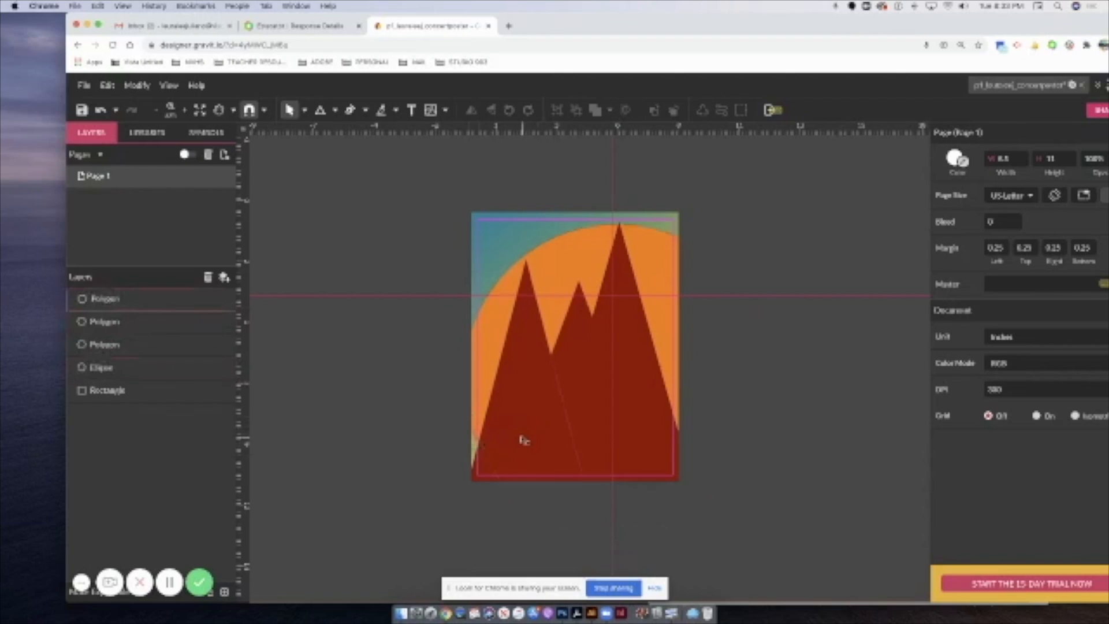
Duplicate the leftmost peak partly past the page's left edge, then lower its tip and widen its base outward.
{"action": "left_click", "coordinate": [504, 437]}
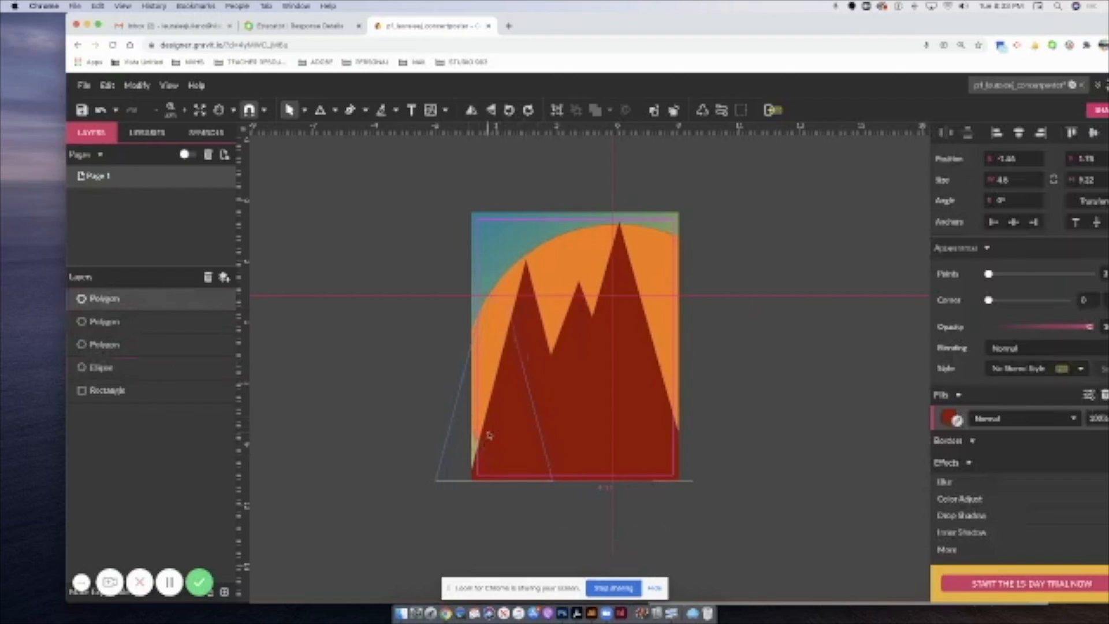
{"action": "left_click_drag", "start_coordinate": [488, 435], "coordinate": [486, 436]}
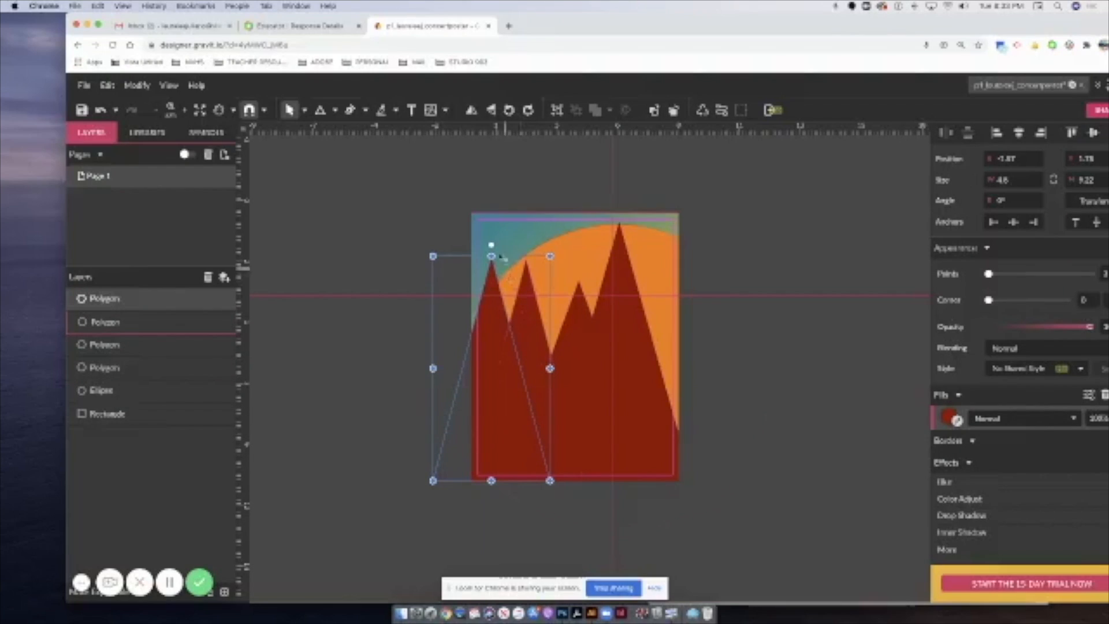
{"action": "left_click", "coordinate": [500, 254]}
{"action": "left_click", "coordinate": [493, 276]}
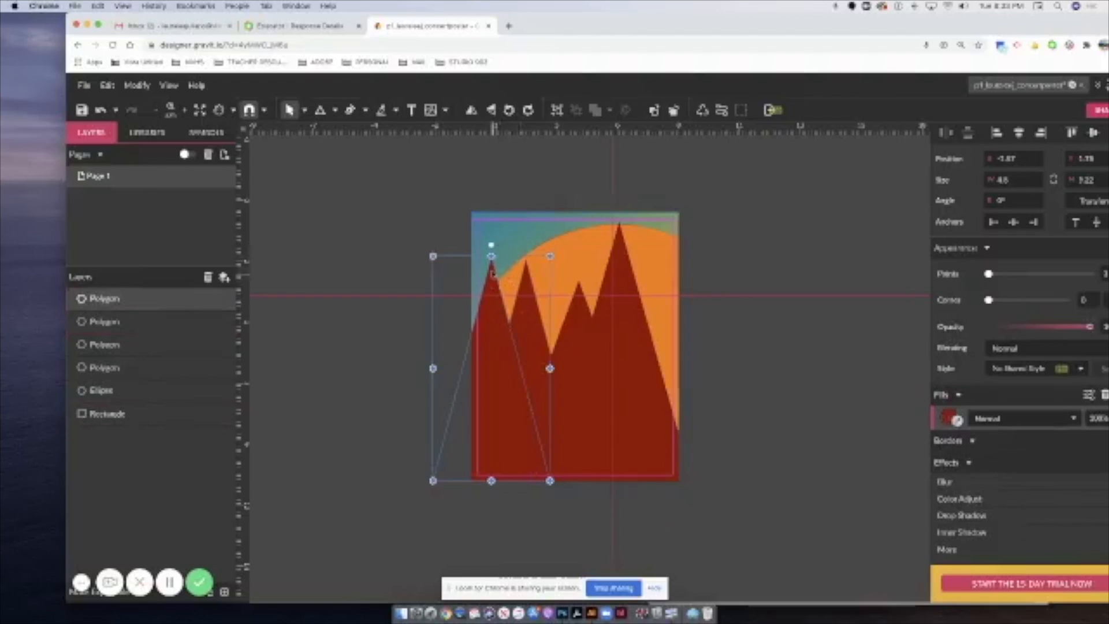
{"action": "left_click_drag", "start_coordinate": [492, 257], "coordinate": [491, 325]}
{"action": "left_click_drag", "start_coordinate": [431, 403], "coordinate": [407, 403]}
{"action": "left_click", "coordinate": [702, 406]}
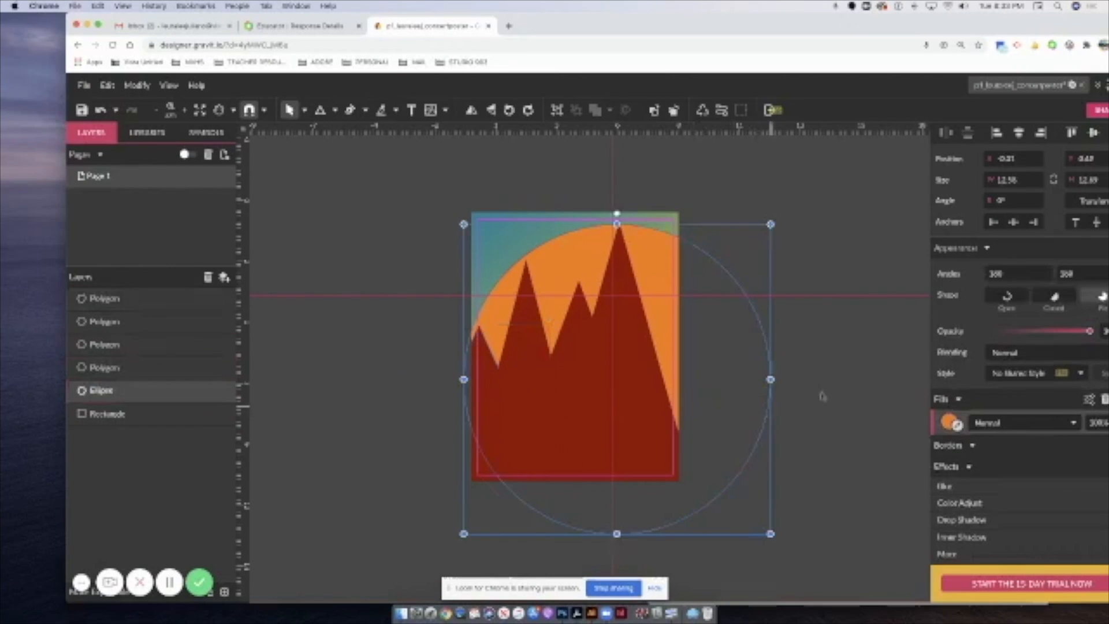
{"action": "left_click", "coordinate": [822, 376]}
Duplicate the tallest peak toward the page's right edge and narrow the copy to about 5.13 inches wide.
{"action": "left_click", "coordinate": [648, 416]}
{"action": "left_click_drag", "start_coordinate": [648, 416], "coordinate": [696, 407]}
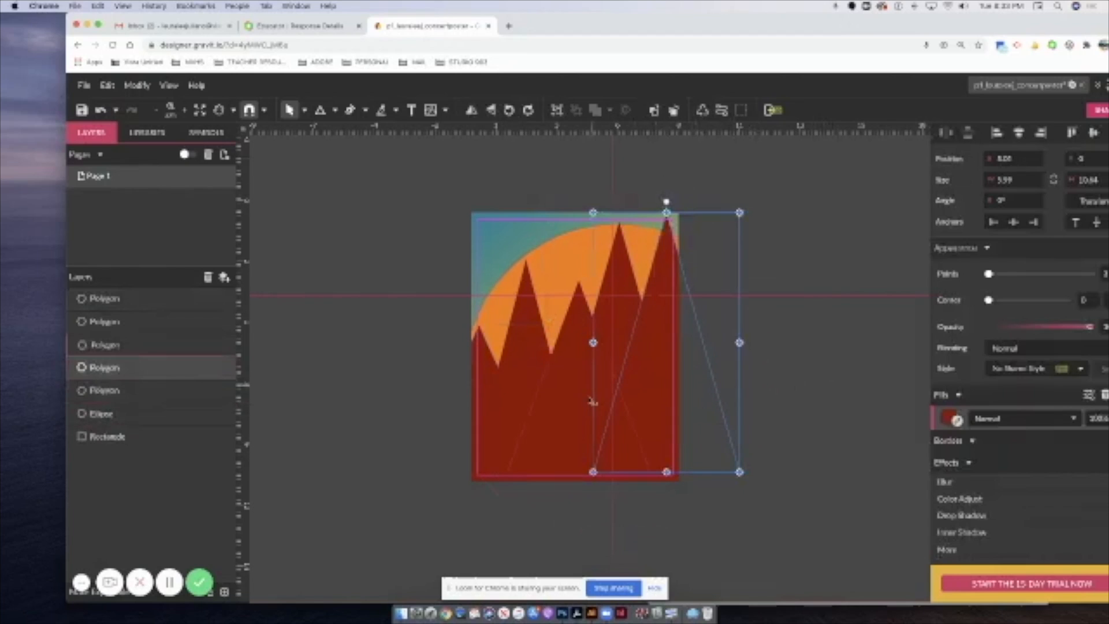
{"action": "left_click_drag", "start_coordinate": [739, 342], "coordinate": [718, 342]}
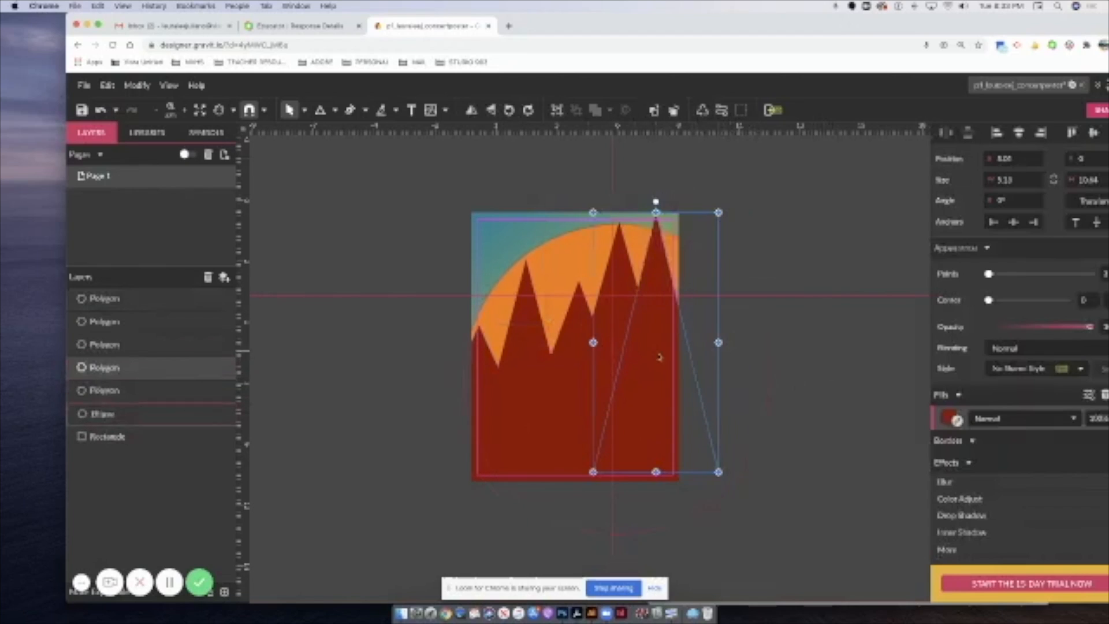
Lower the rightmost peak and resize it to about 5.89 by 7.83 inches, keeping its base at the page's bottom edge.
{"action": "left_click_drag", "start_coordinate": [593, 343], "coordinate": [675, 345]}
{"action": "left_click_drag", "start_coordinate": [677, 209], "coordinate": [678, 236]}
{"action": "left_click_drag", "start_coordinate": [680, 310], "coordinate": [666, 323]}
{"action": "left_click", "coordinate": [774, 298]}
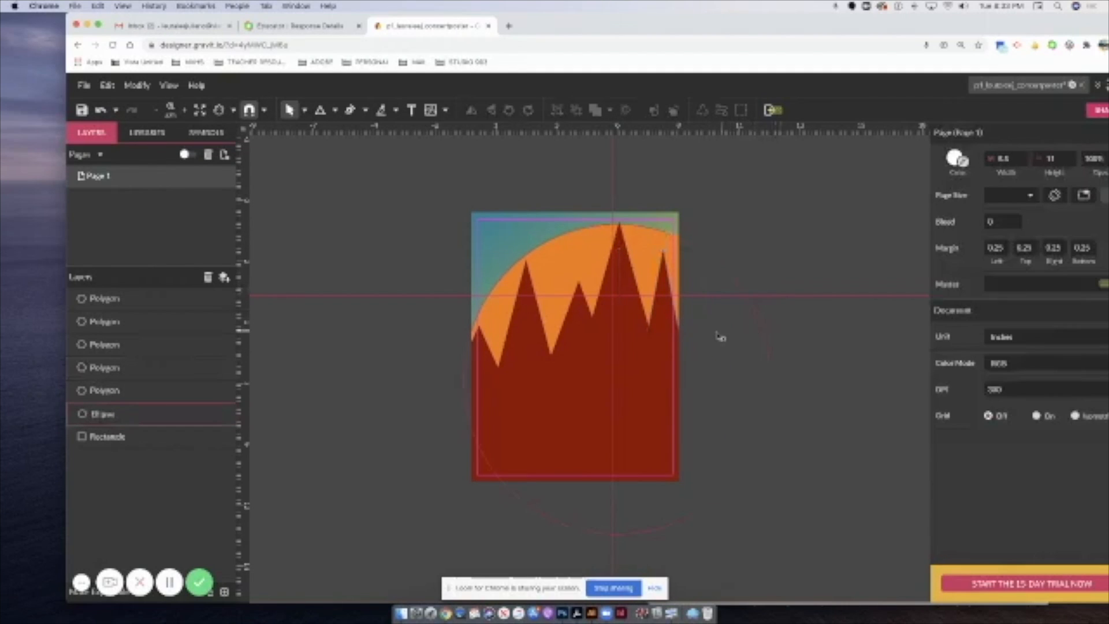
{"action": "left_click", "coordinate": [664, 292]}
{"action": "left_click_drag", "start_coordinate": [667, 275], "coordinate": [667, 292]}
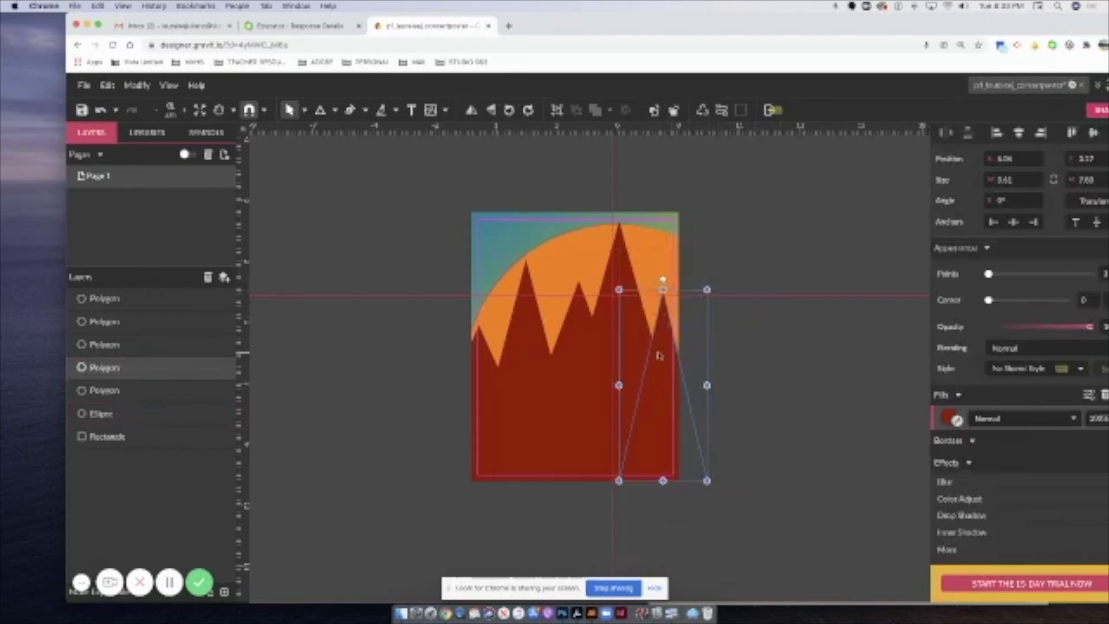
{"action": "left_click_drag", "start_coordinate": [619, 386], "coordinate": [589, 385]}
{"action": "left_click_drag", "start_coordinate": [705, 385], "coordinate": [732, 385]}
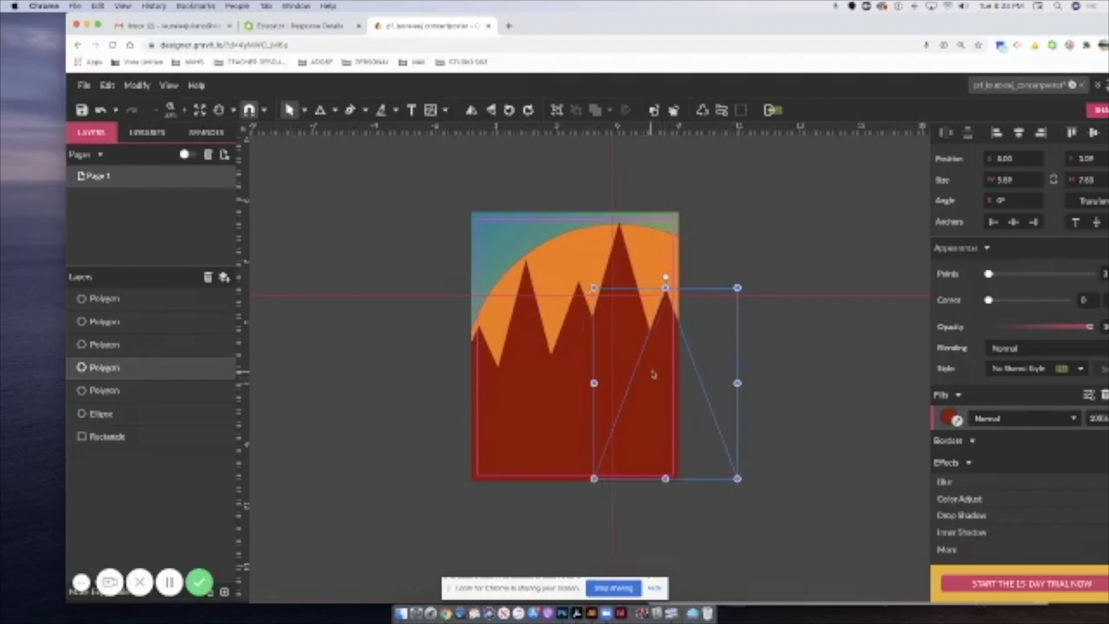
{"action": "left_click", "coordinate": [789, 243]}
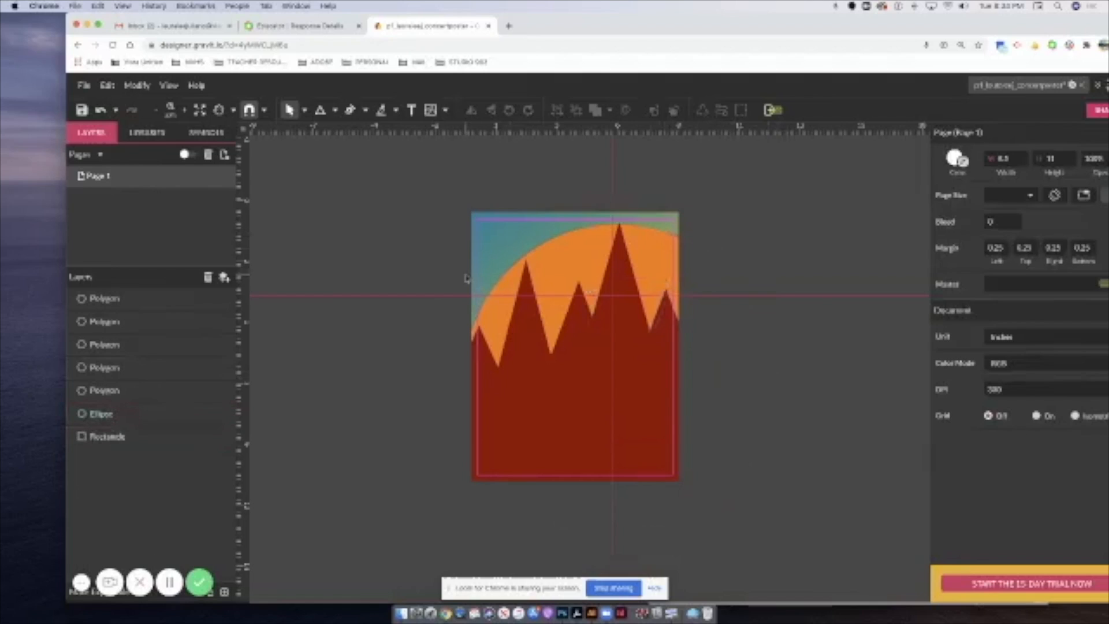
Select all five dark red mountain triangles, leaving out the orange sun, and group them.
{"action": "left_click", "coordinate": [566, 259]}
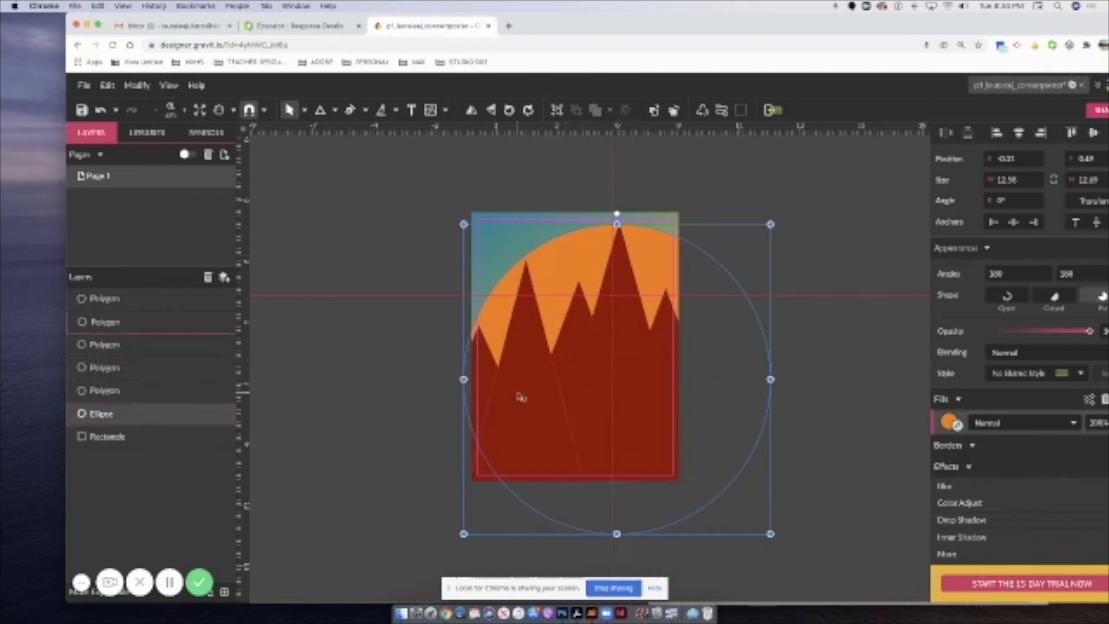
{"action": "left_click", "coordinate": [482, 381]}
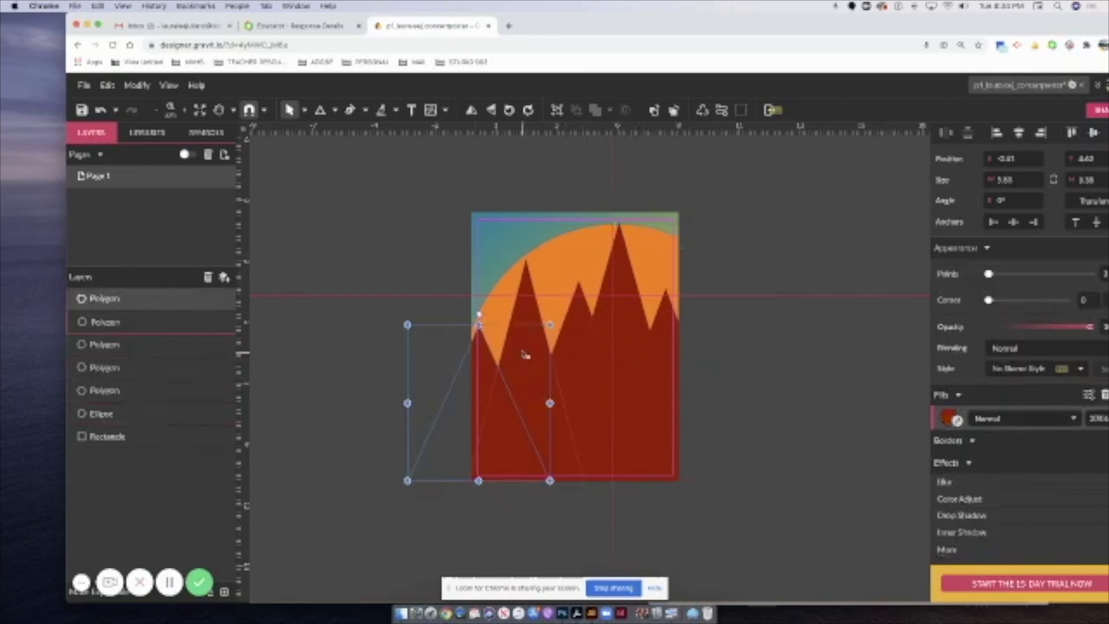
{"action": "left_click", "coordinate": [579, 336], "text": "shift"}
{"action": "left_click", "coordinate": [603, 341], "text": "shift"}
{"action": "left_click", "coordinate": [667, 335], "text": "shift"}
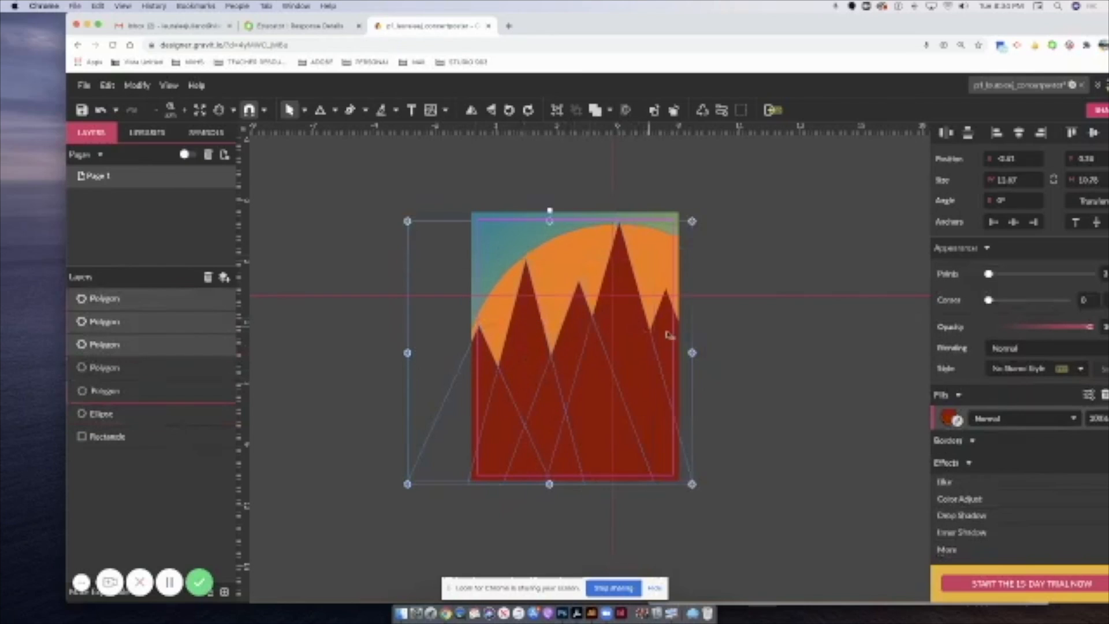
{"action": "left_click", "coordinate": [664, 331], "text": "shift"}
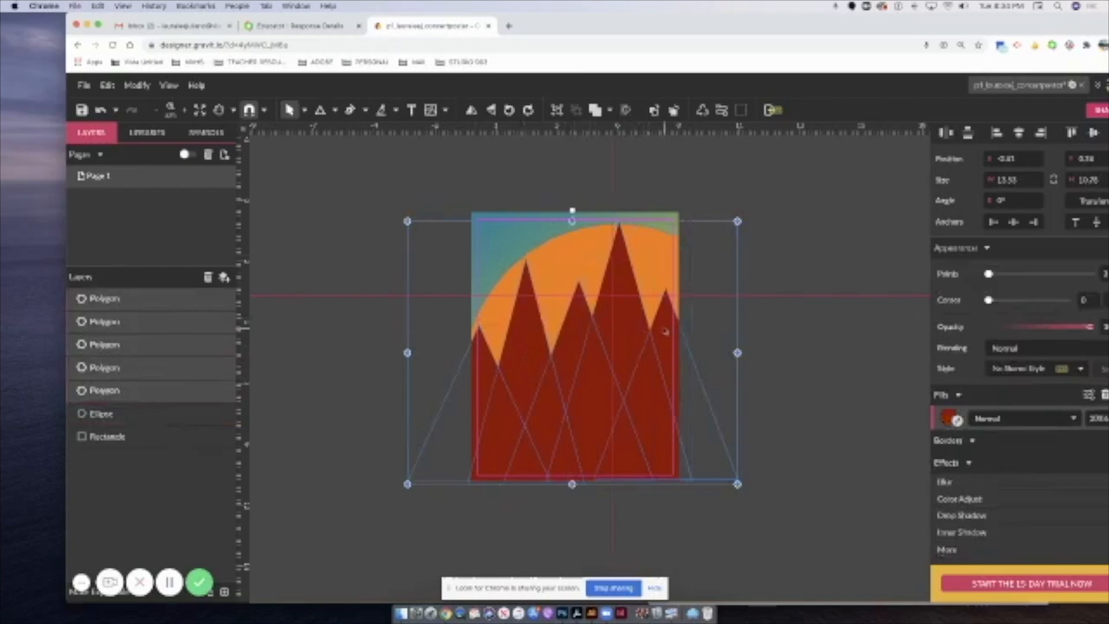
{"action": "key", "text": "super+g"}
Merge the grouped triangles into one compound shape with Union and shift the merged mountain range slightly sideways.
{"action": "left_click", "coordinate": [610, 109]}
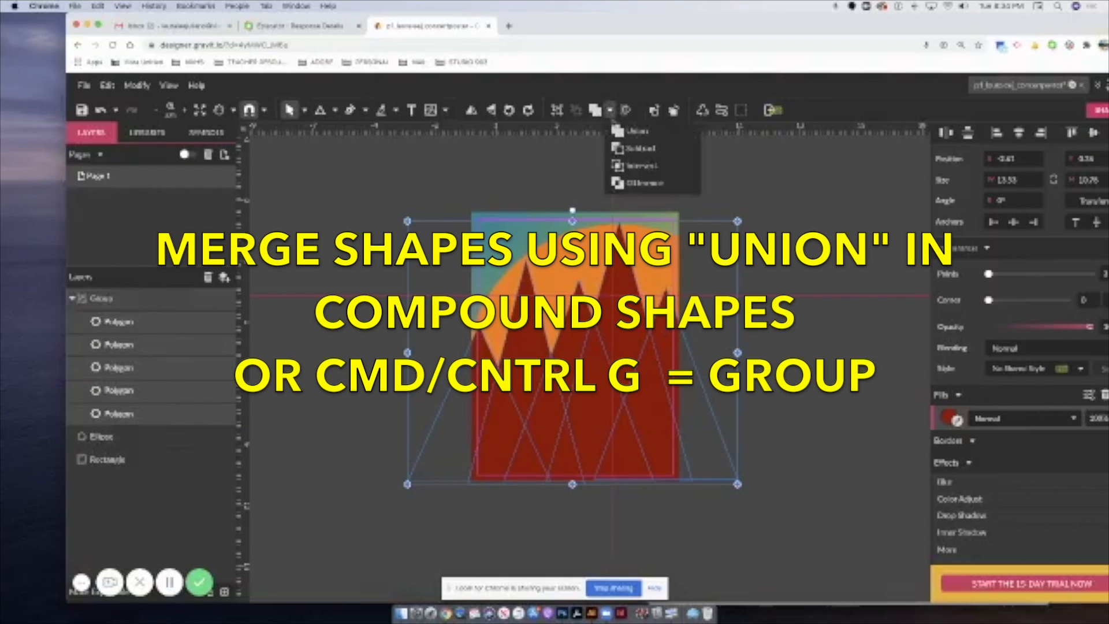
{"action": "left_click", "coordinate": [621, 137]}
{"action": "left_click_drag", "start_coordinate": [566, 417], "coordinate": [519, 423]}
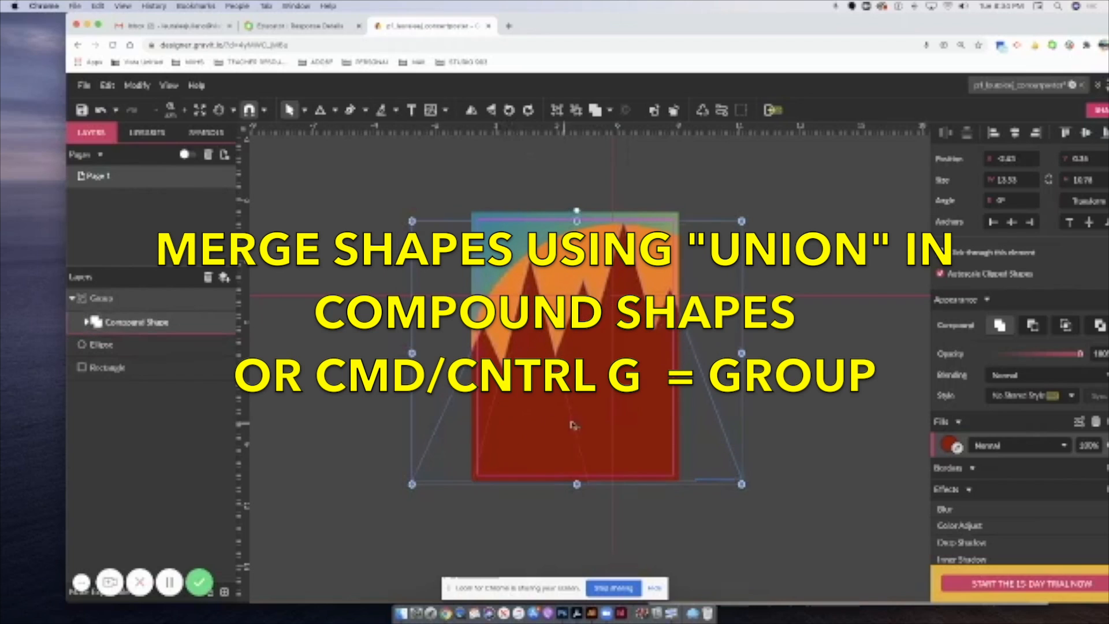
Draw a white circle about 1.6 inches across and place it in the sky at the page's upper-left corner.
{"action": "left_click", "coordinate": [453, 283]}
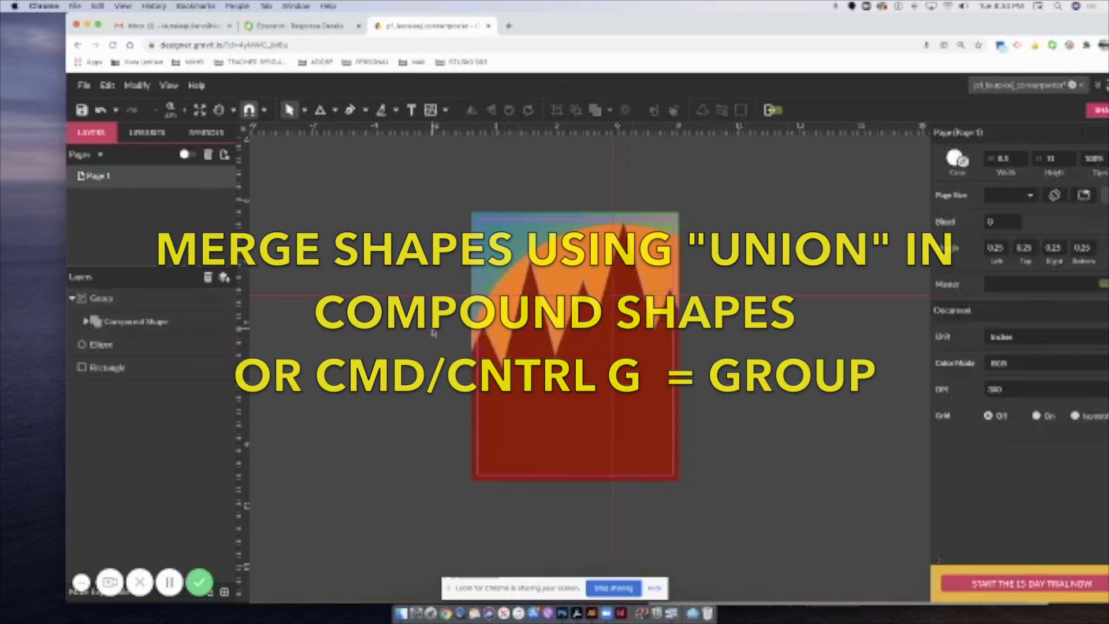
{"action": "scroll", "coordinate": [433, 330], "scroll_direction": "up", "scroll_amount": 5}
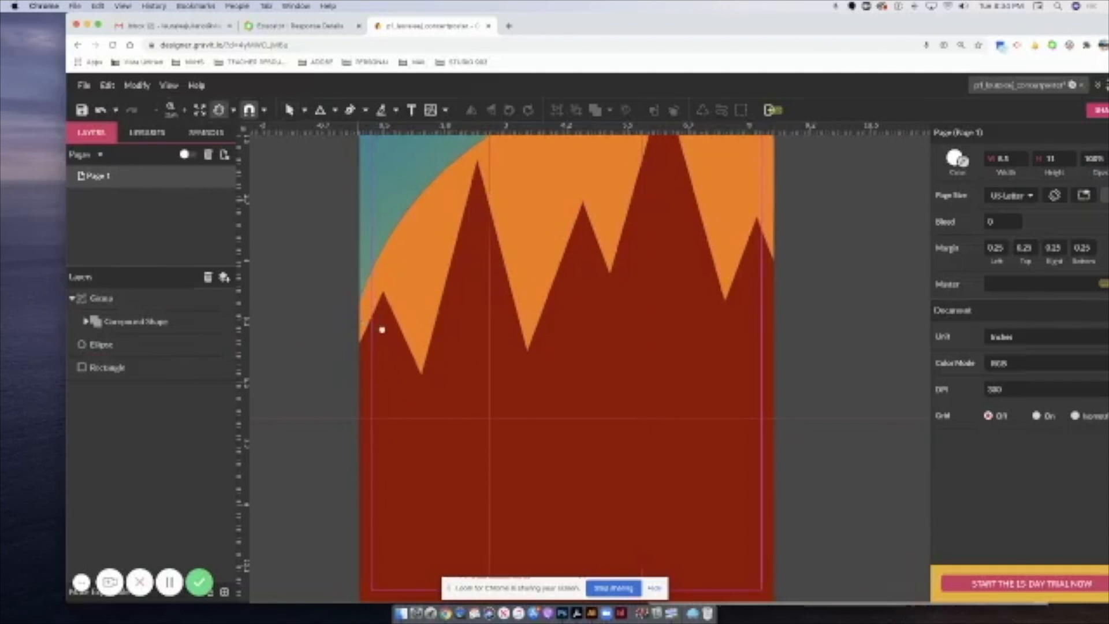
{"action": "scroll", "coordinate": [379, 317], "scroll_direction": "down", "scroll_amount": 3}
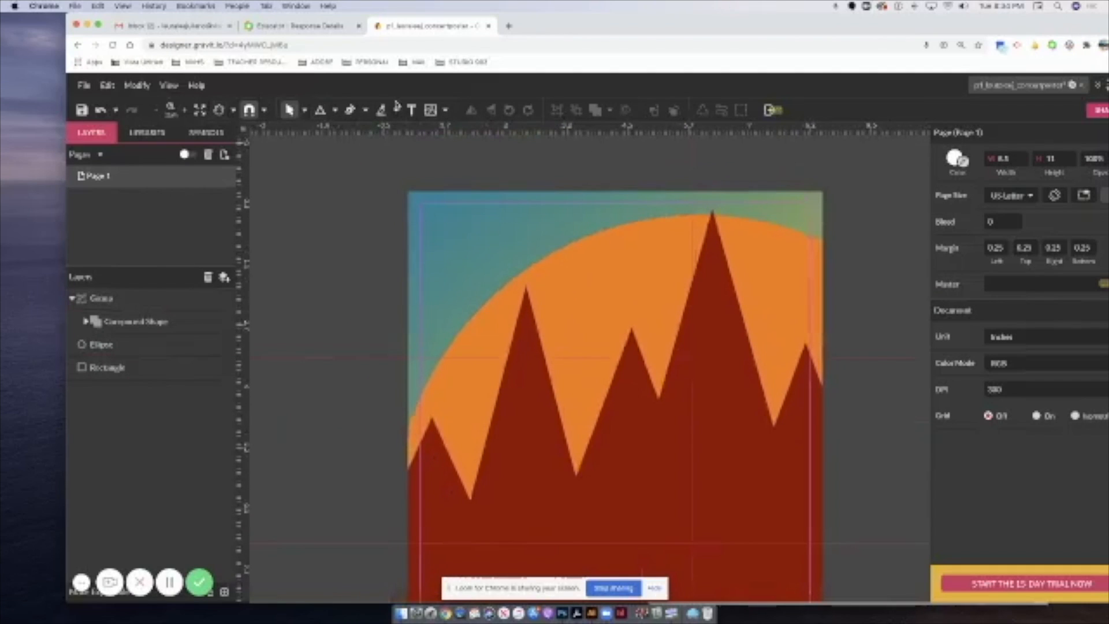
{"action": "left_click", "coordinate": [335, 110]}
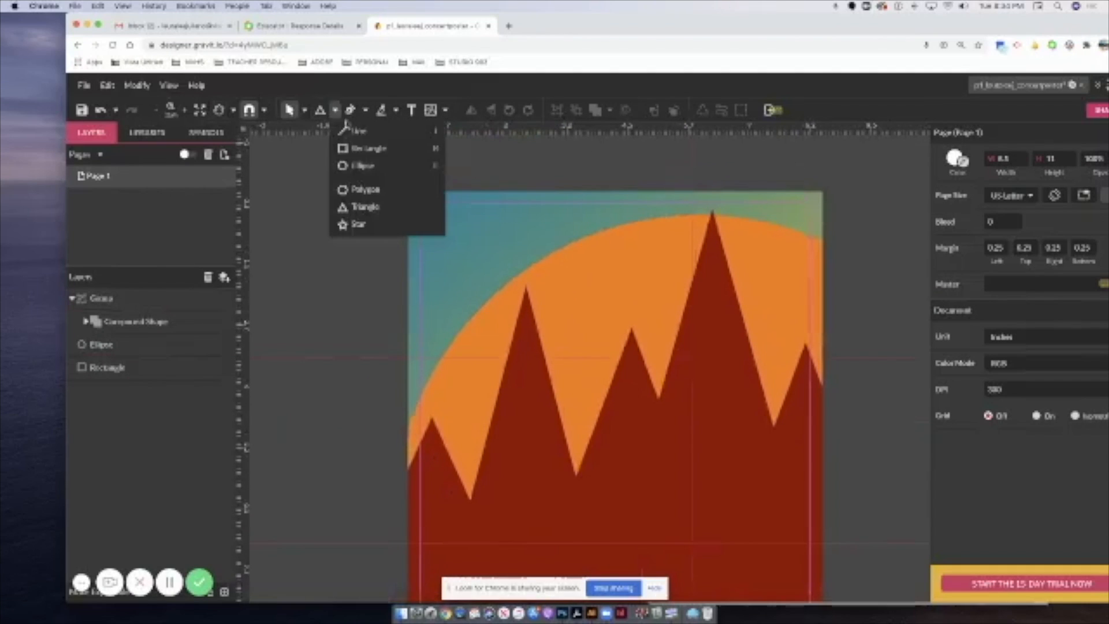
{"action": "left_click", "coordinate": [357, 166]}
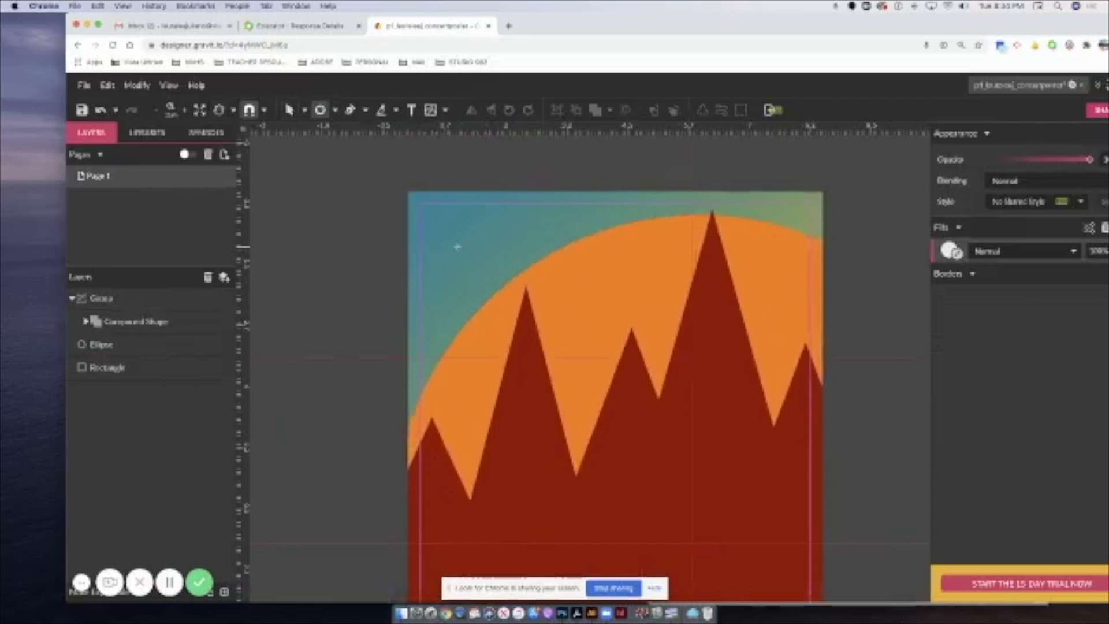
{"action": "left_click_drag", "start_coordinate": [465, 250], "coordinate": [532, 320]}
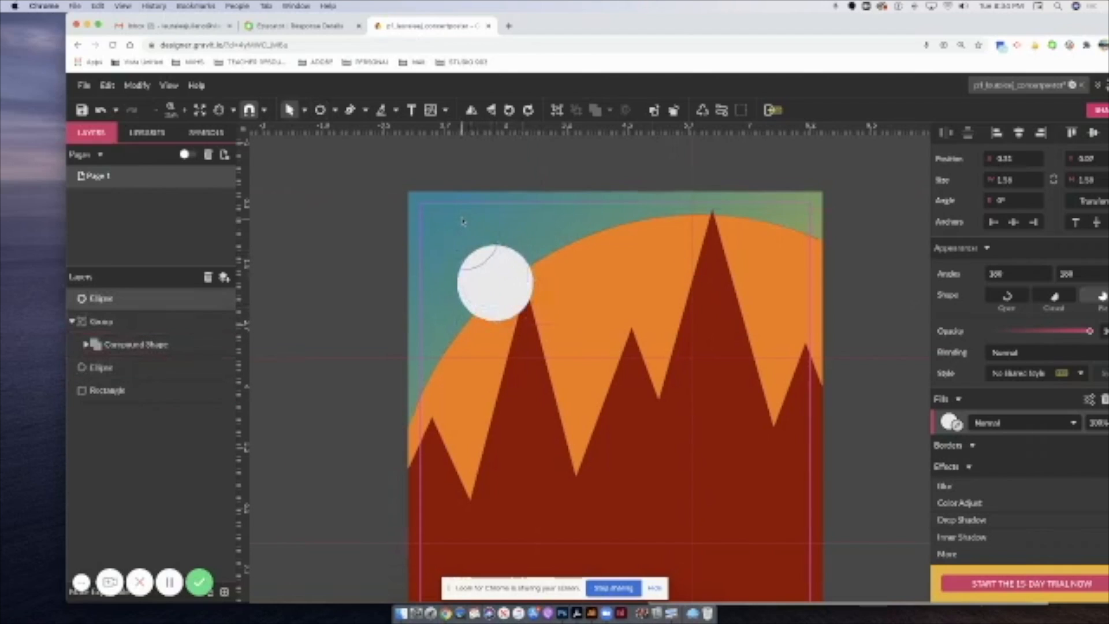
{"action": "left_click_drag", "start_coordinate": [502, 284], "coordinate": [472, 244]}
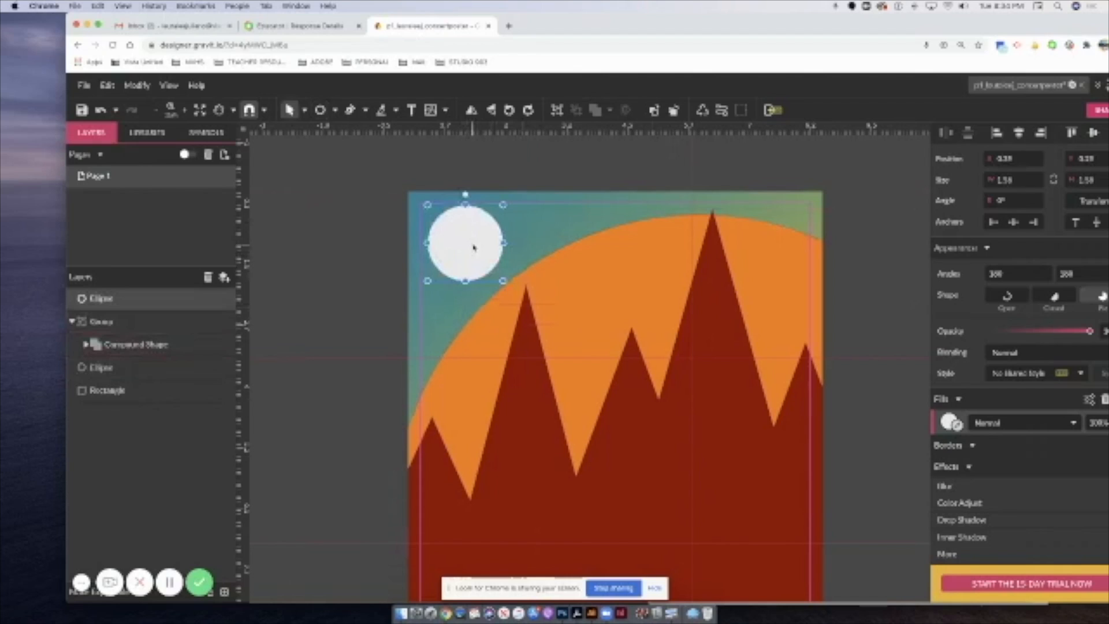
Duplicate the white circle with a slight up-left offset and subtract the copy from the original to form a crescent moon.
{"action": "key", "text": "alt"}
{"action": "mouse_move", "coordinate": [473, 247]}
{"action": "left_mouse_down"}
{"action": "mouse_move", "coordinate": [440, 241]}
{"action": "mouse_move", "coordinate": [467, 243]}
{"action": "mouse_move", "coordinate": [478, 263]}
{"action": "left_mouse_up"}
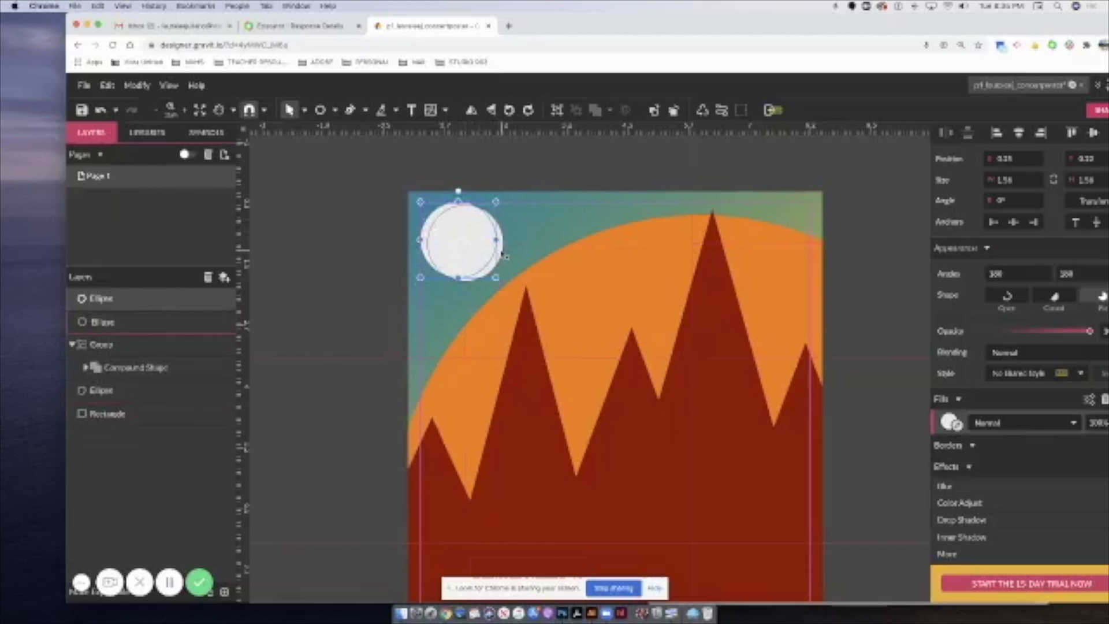
{"action": "left_click", "coordinate": [502, 254], "text": "shift"}
{"action": "left_click", "coordinate": [610, 110]}
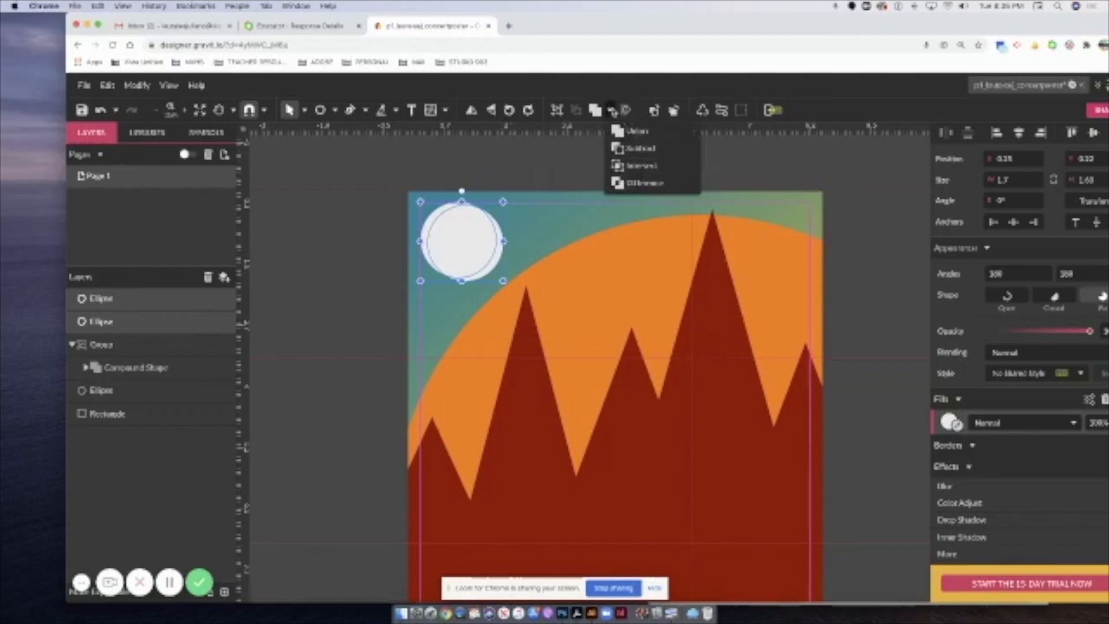
{"action": "mouse_move", "coordinate": [619, 150]}
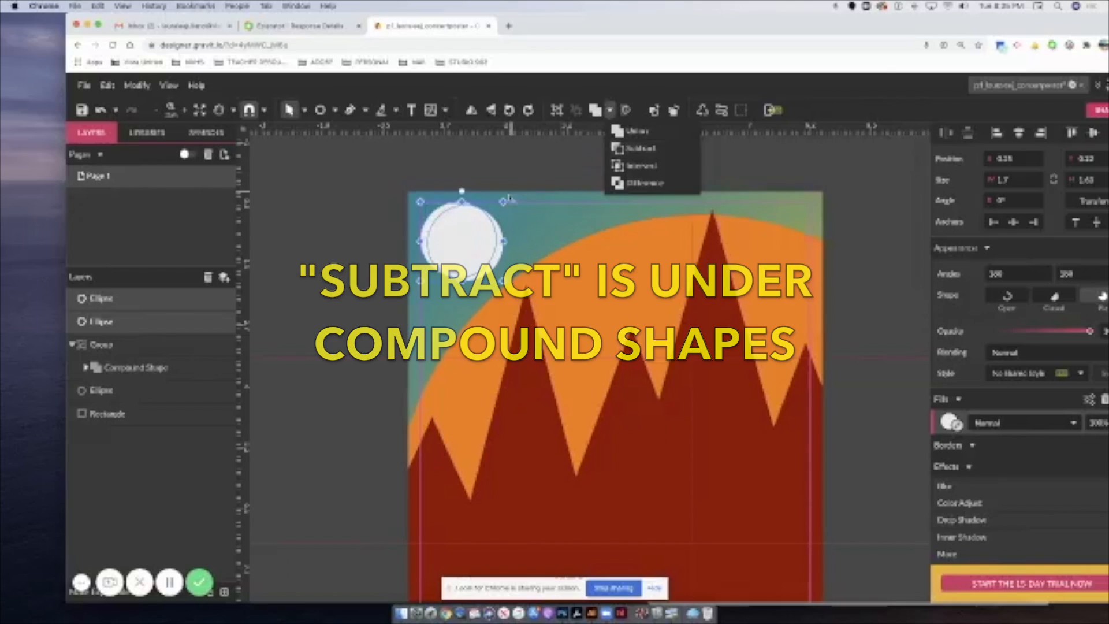
{"action": "left_click", "coordinate": [640, 149]}
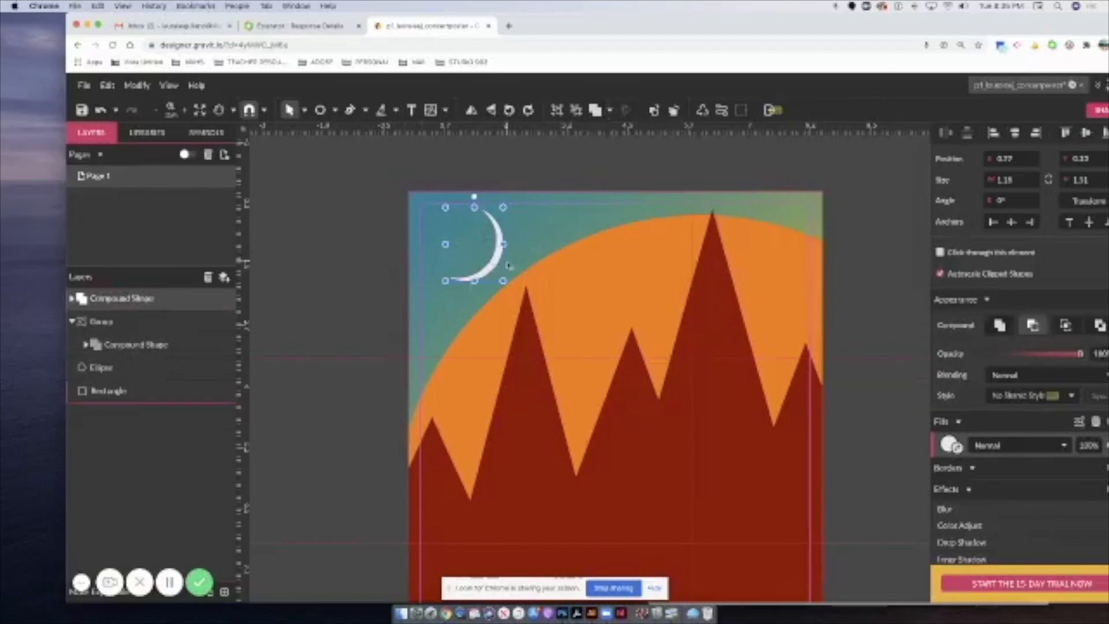
Move the crescent moon slightly up and left, to about X 0.52 and Y 0.25 inches.
{"action": "left_click", "coordinate": [323, 231]}
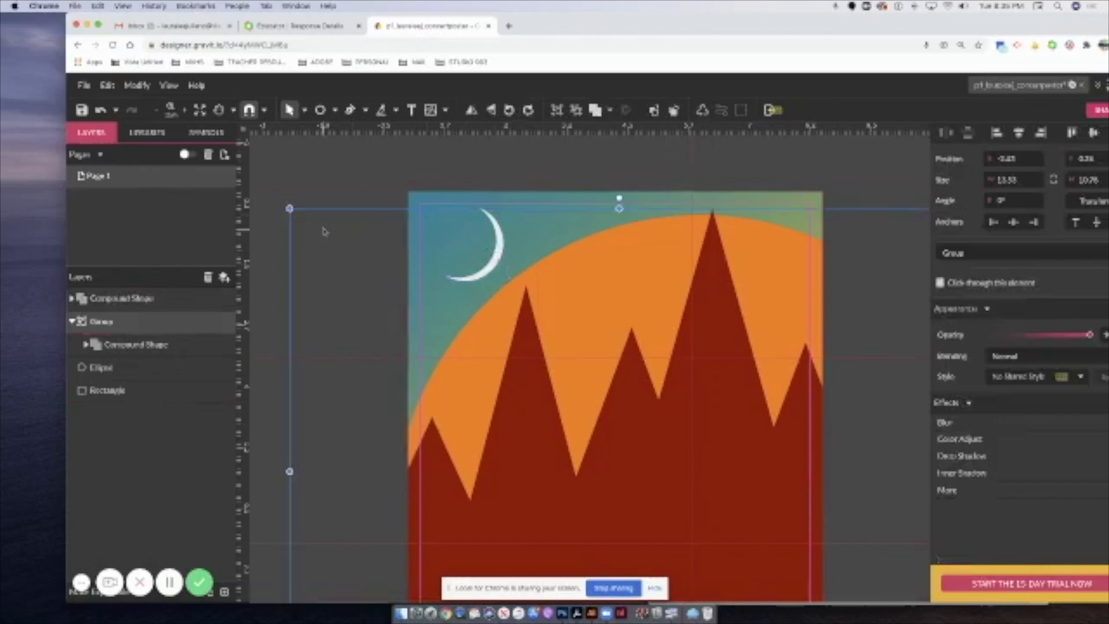
{"action": "left_click", "coordinate": [491, 250]}
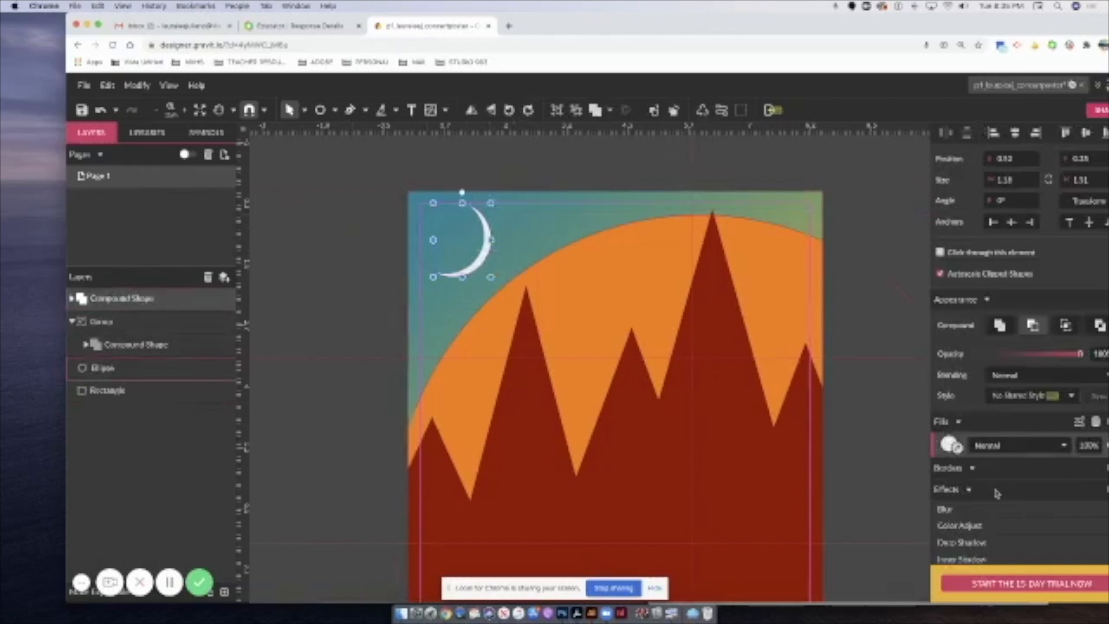
{"action": "left_click_drag", "start_coordinate": [1050, 23], "coordinate": [998, 23]}
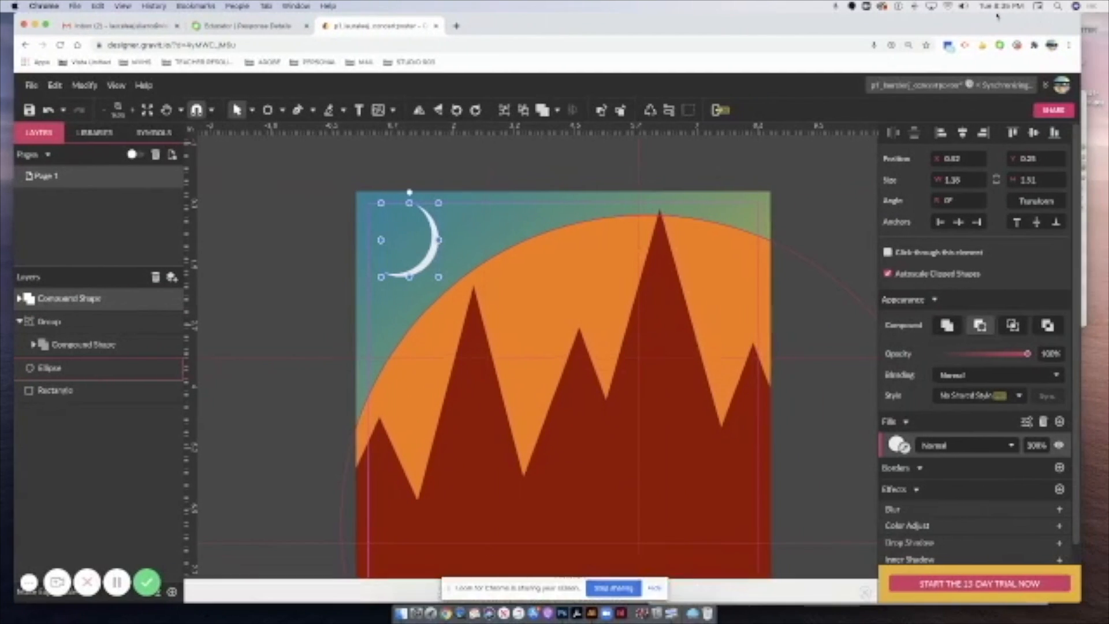
Add a Blur effect to the crescent moon and increase its radius for a soft glow.
{"action": "scroll", "coordinate": [1027, 499], "scroll_direction": "down", "scroll_amount": 1}
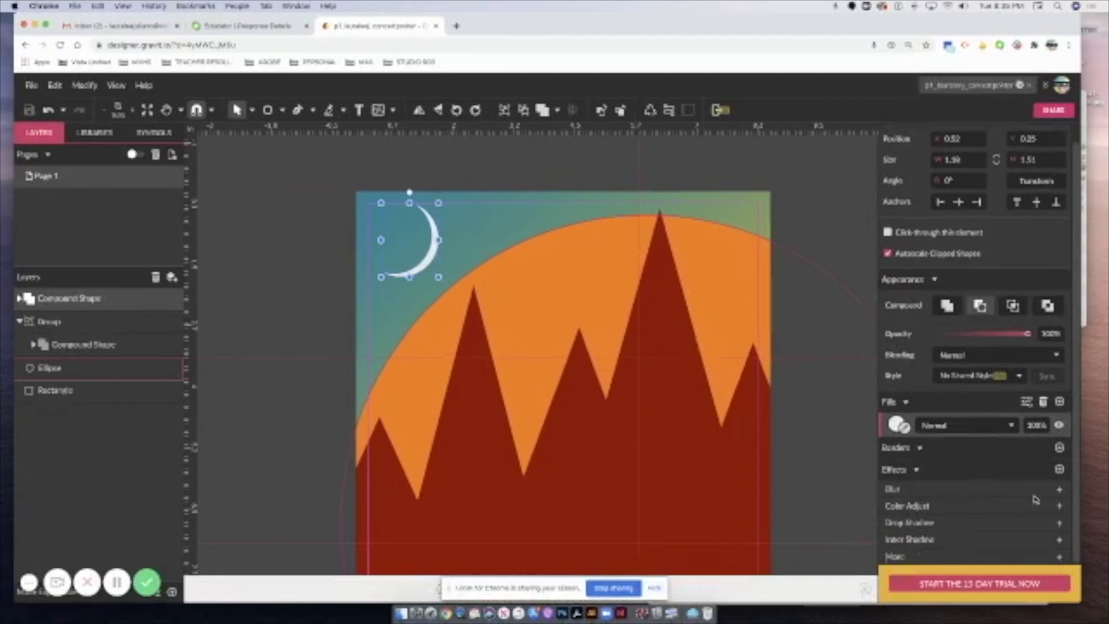
{"action": "left_click", "coordinate": [914, 490]}
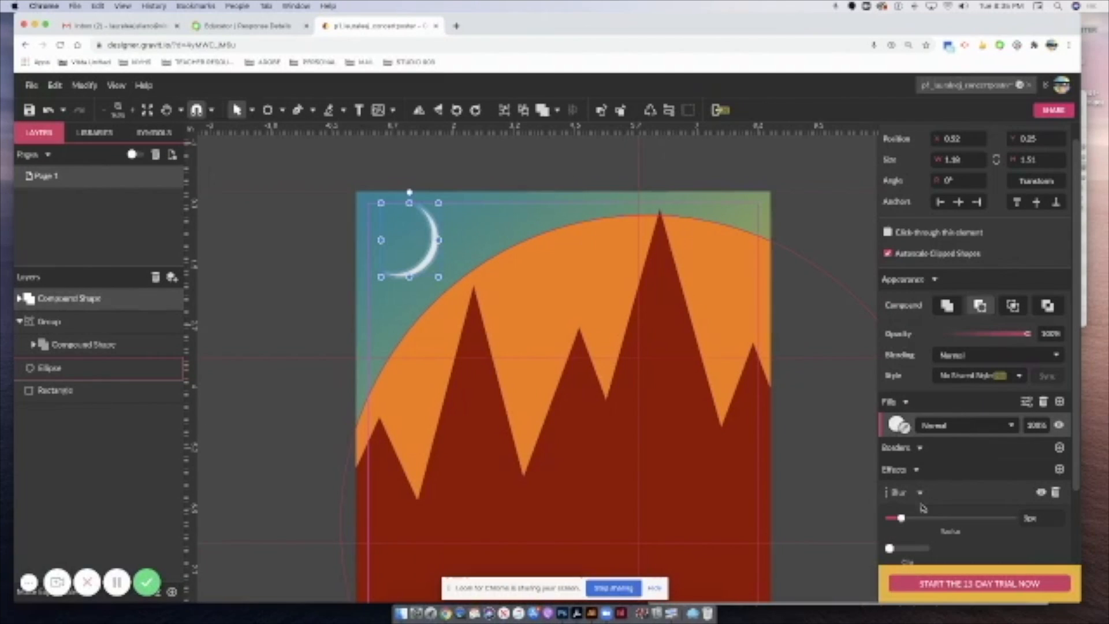
{"action": "left_click_drag", "start_coordinate": [901, 518], "coordinate": [932, 518]}
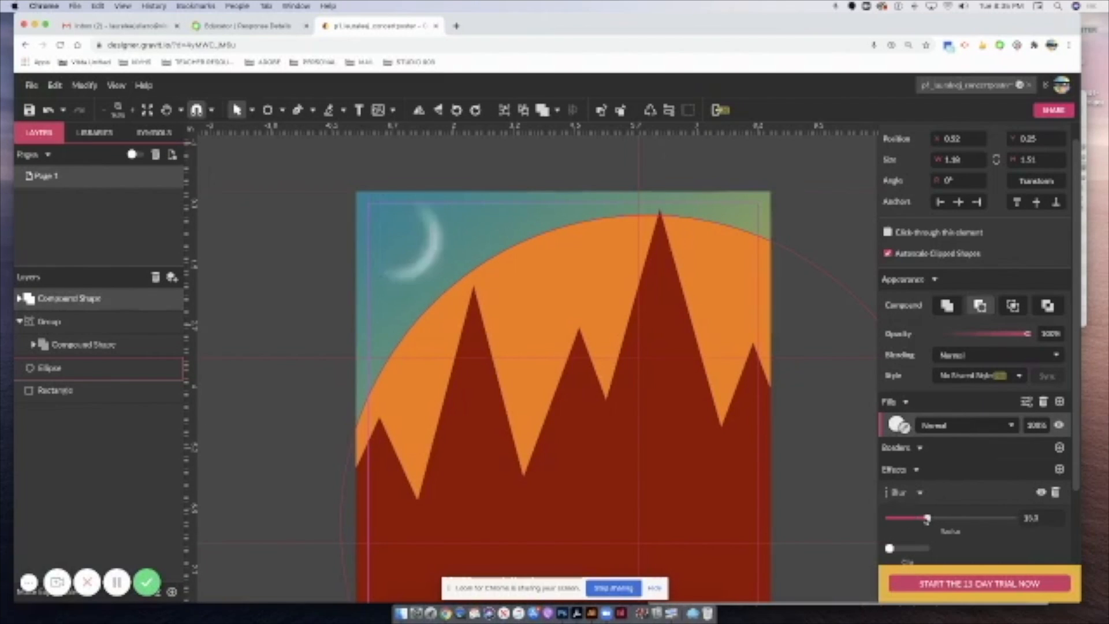
{"action": "left_click", "coordinate": [827, 215]}
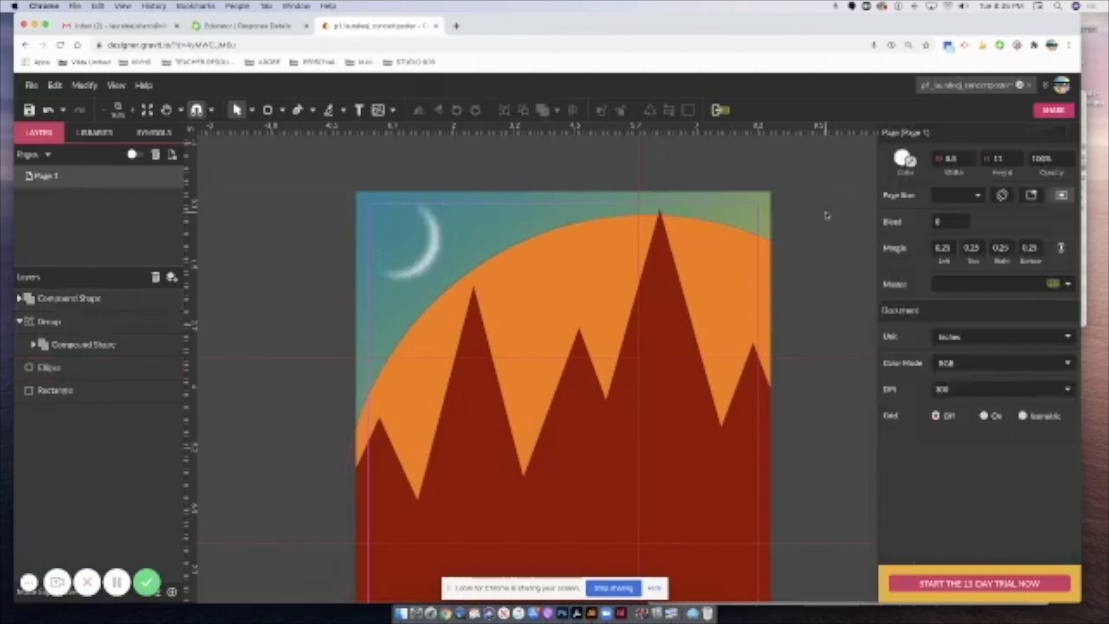
{"action": "scroll", "coordinate": [817, 214], "scroll_direction": "down", "scroll_amount": 3}
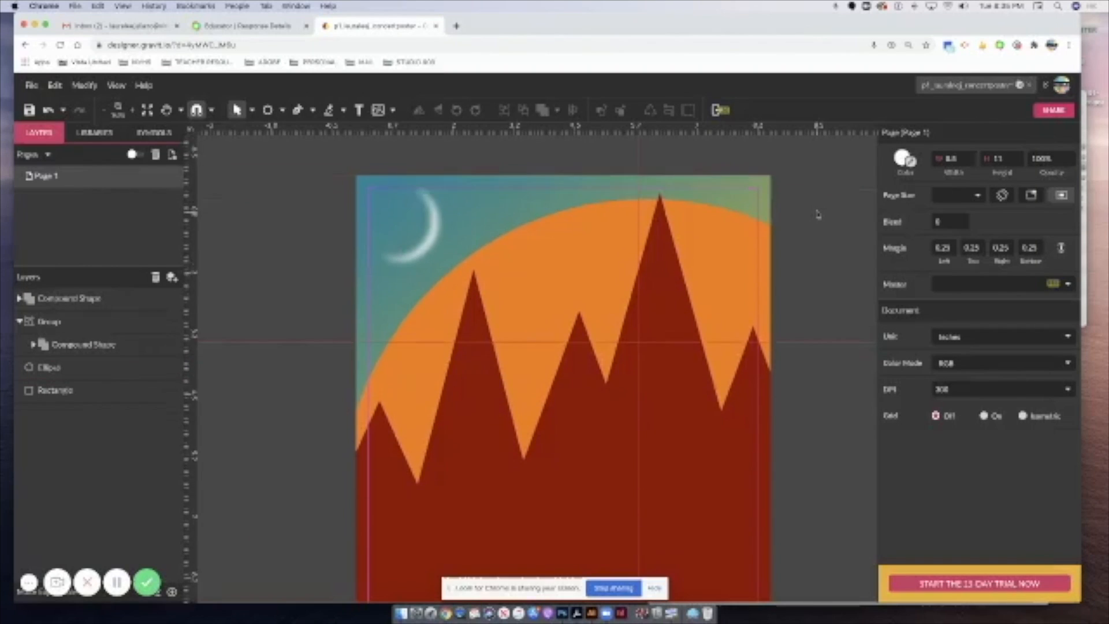
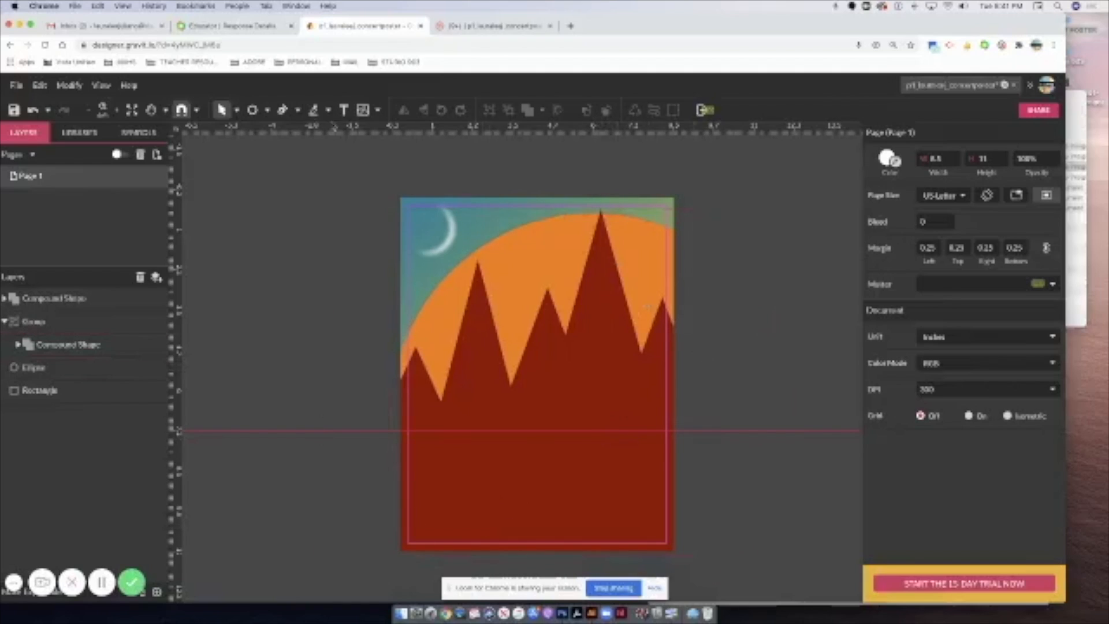
Add a text box about 5.5 by 1.5 inches across the mountains, containing "maggie".
{"action": "left_click", "coordinate": [345, 111]}
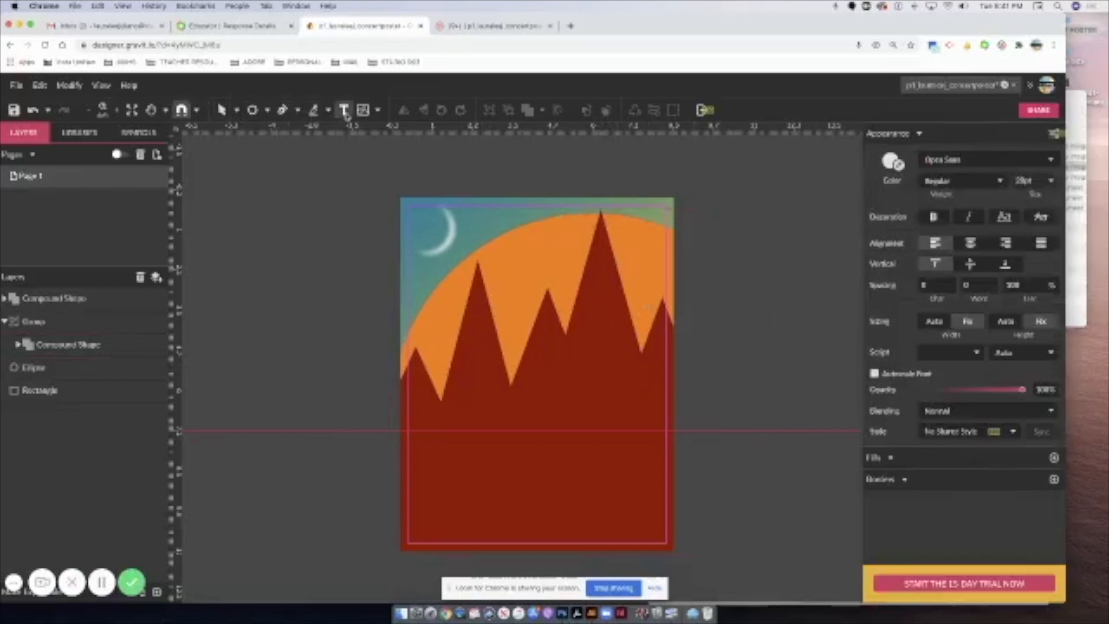
{"action": "left_click_drag", "start_coordinate": [487, 381], "coordinate": [667, 432]}
{"action": "type", "text": "maggie"}
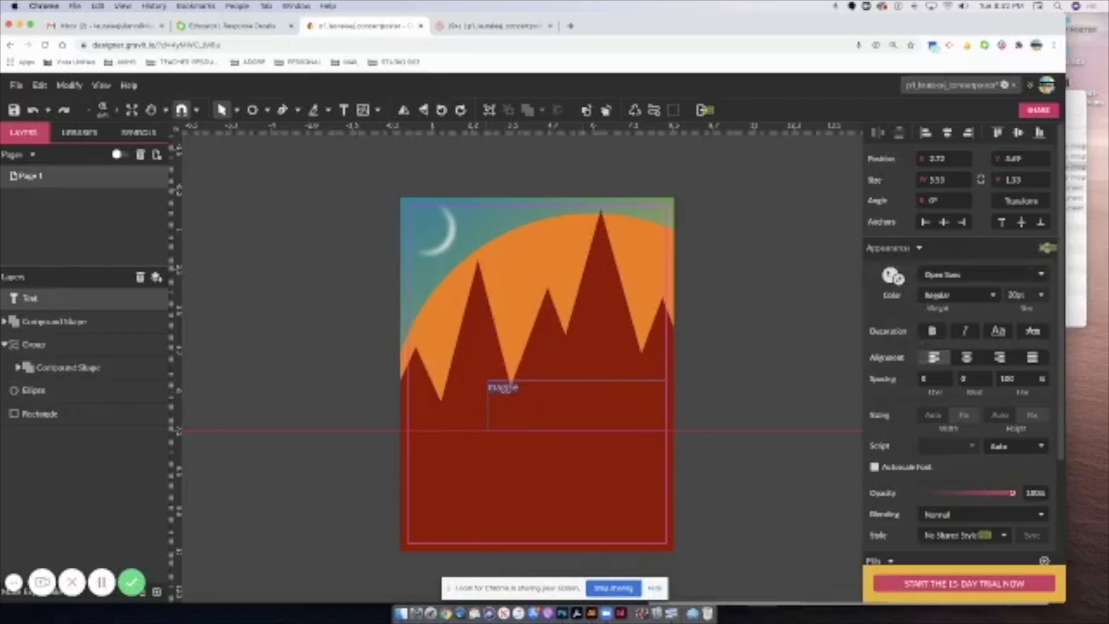
Set the "maggie" text color to white (#FFFFFF).
{"action": "left_click", "coordinate": [891, 278]}
{"action": "left_click", "coordinate": [968, 358]}
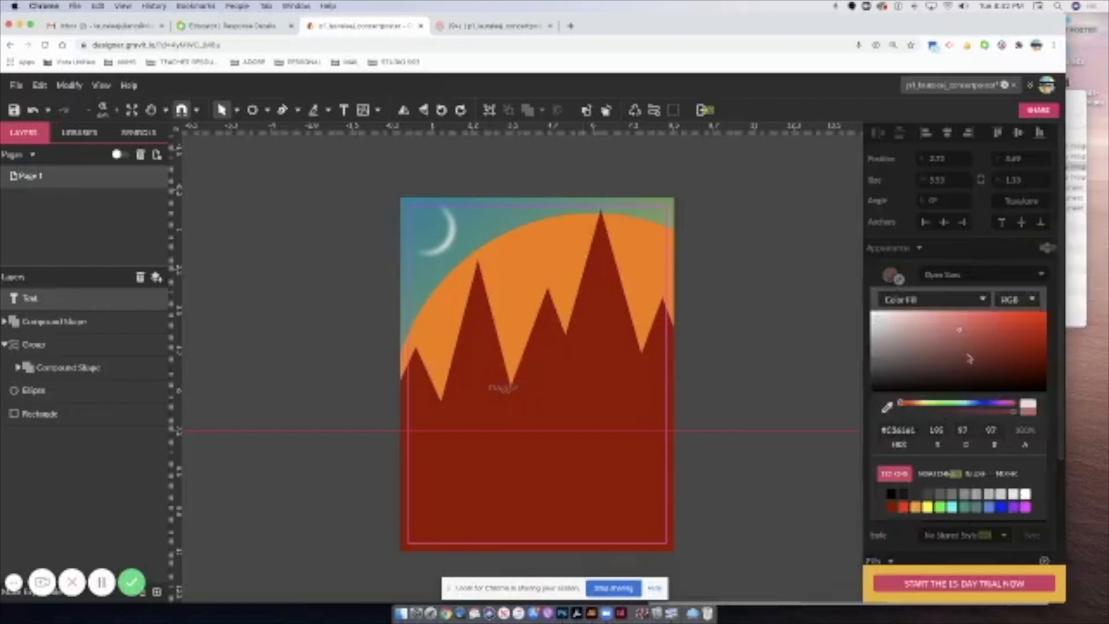
{"action": "left_click", "coordinate": [881, 320]}
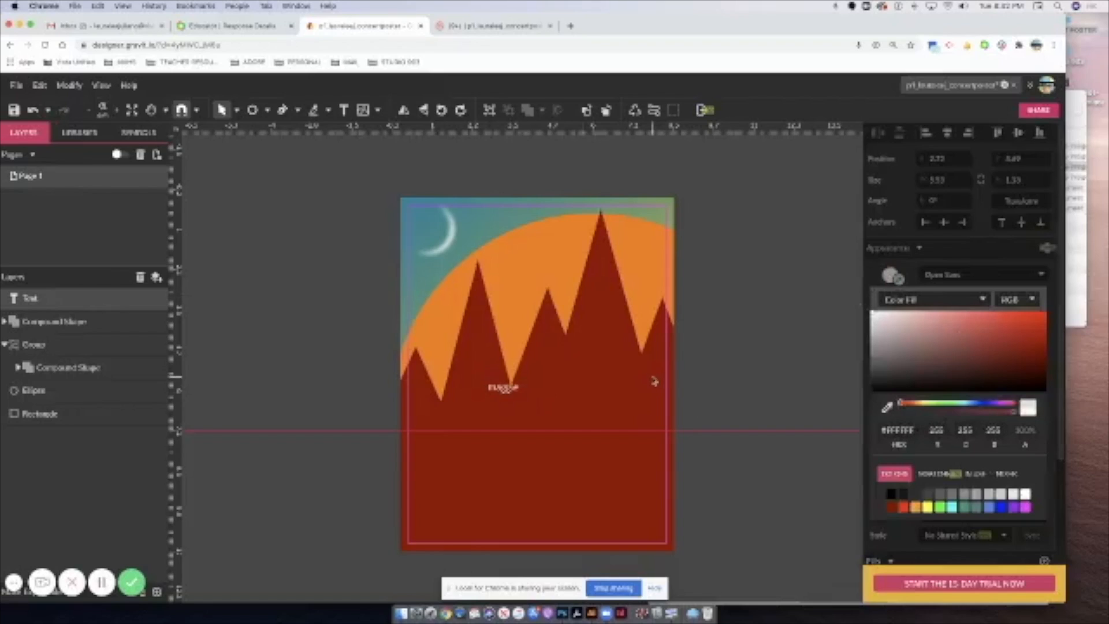
{"action": "left_click", "coordinate": [972, 278]}
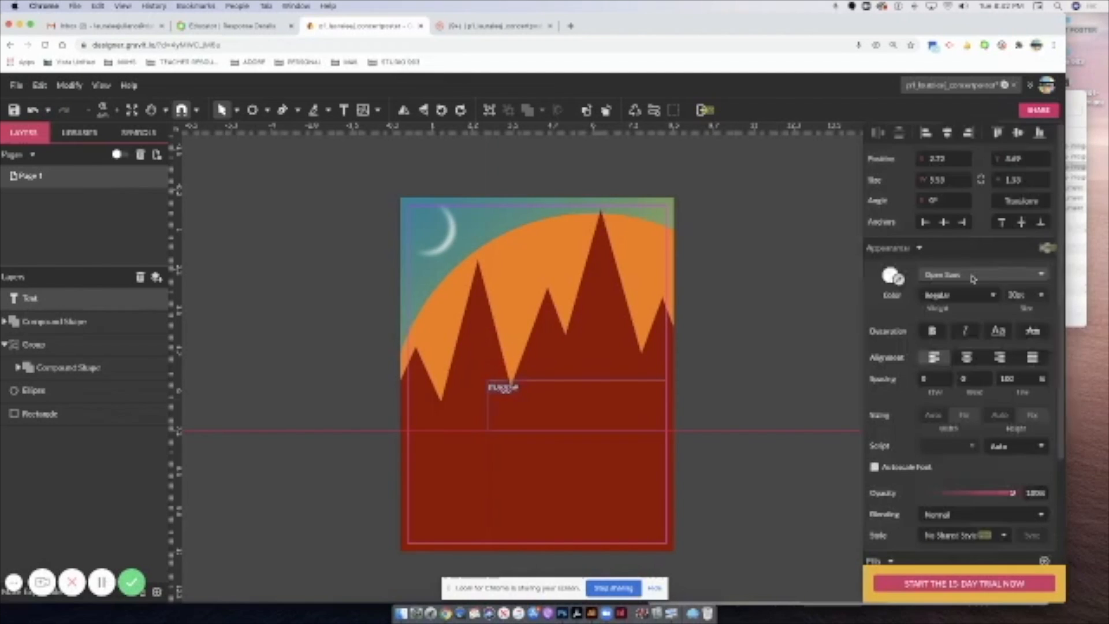
Browse the web fonts and set the font of the "maggie" text to Pacifico.
{"action": "left_click", "coordinate": [1041, 278]}
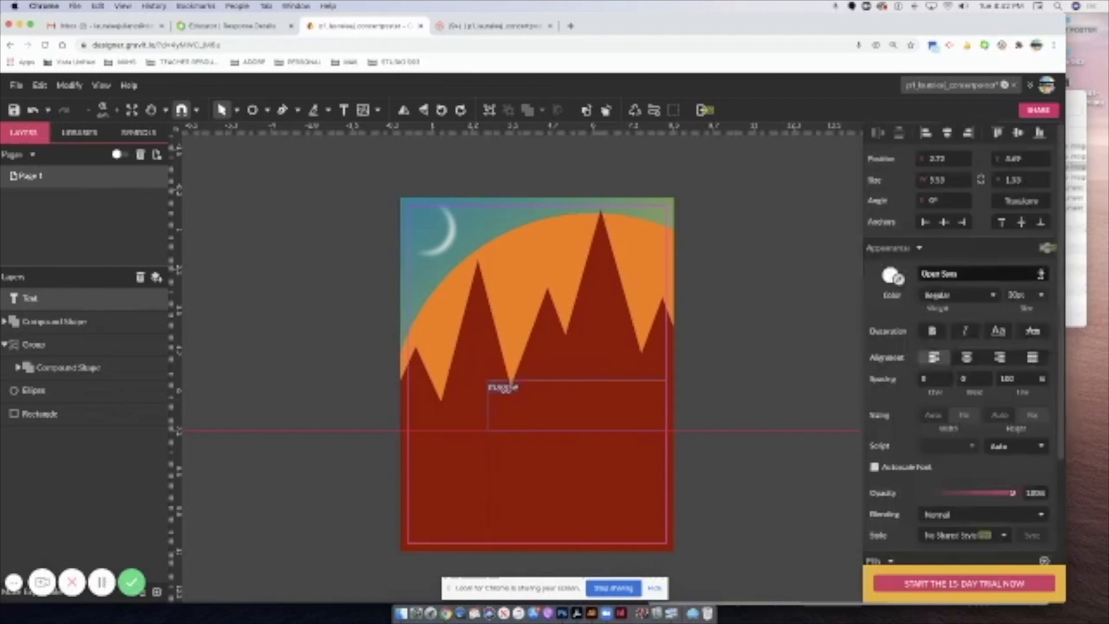
{"action": "scroll", "coordinate": [1022, 382], "scroll_direction": "down", "scroll_amount": 5}
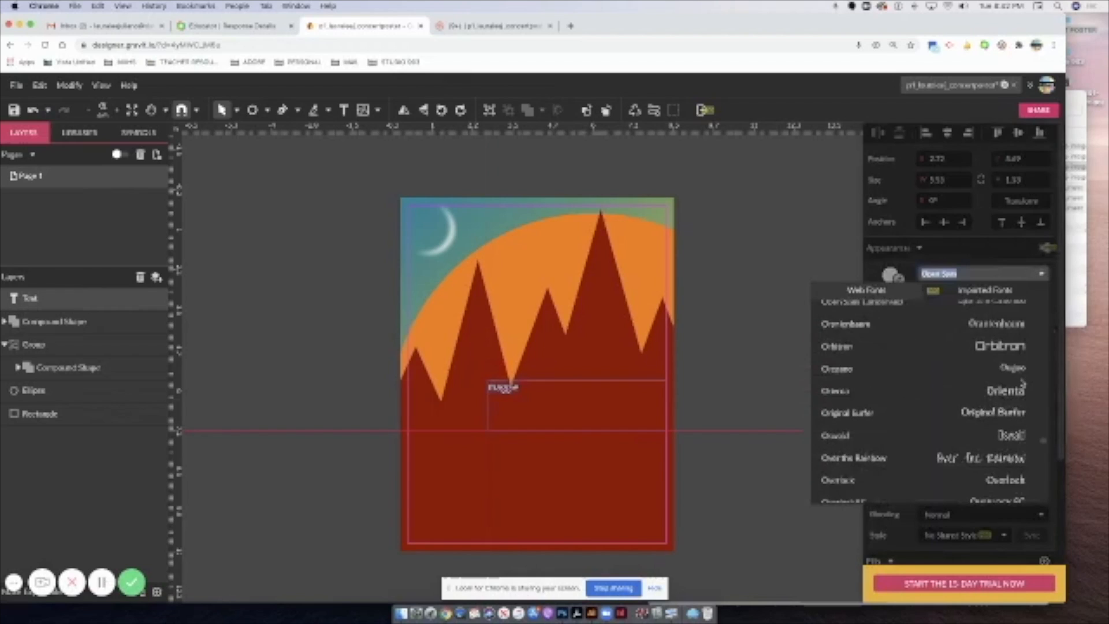
{"action": "scroll", "coordinate": [1022, 393], "scroll_direction": "down", "scroll_amount": 1}
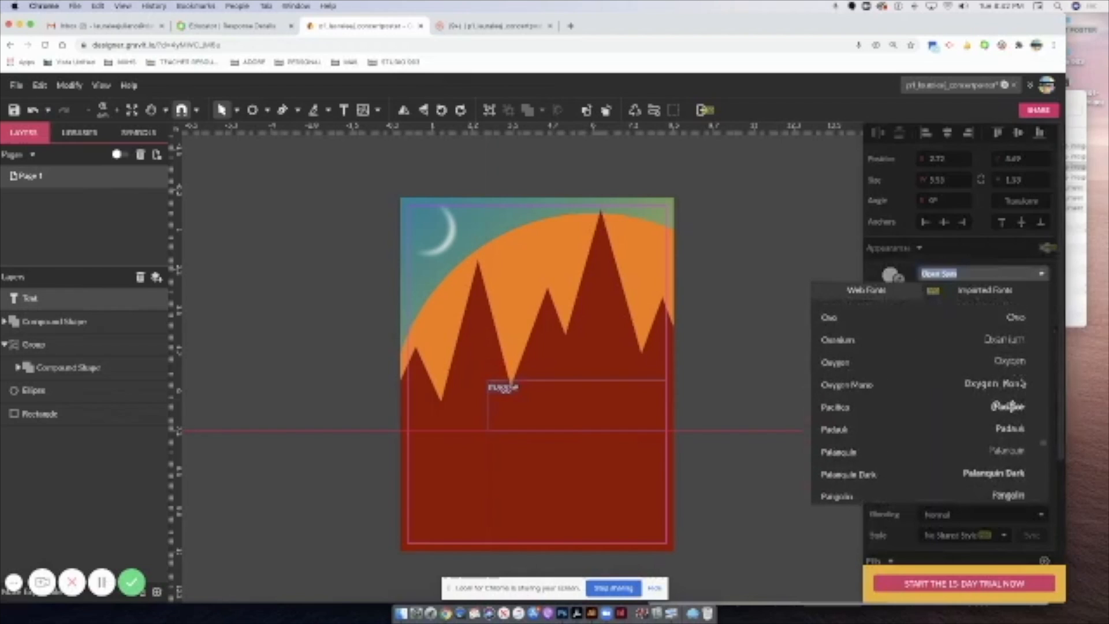
{"action": "scroll", "coordinate": [1016, 417], "scroll_direction": "down", "scroll_amount": 3}
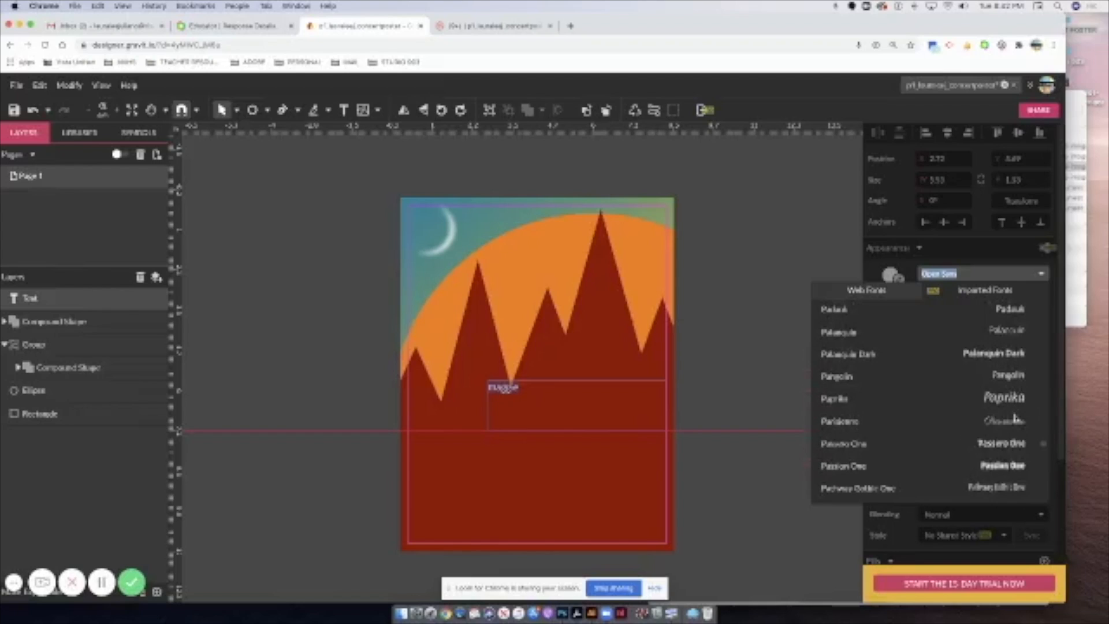
{"action": "scroll", "coordinate": [1005, 439], "scroll_direction": "down", "scroll_amount": 5}
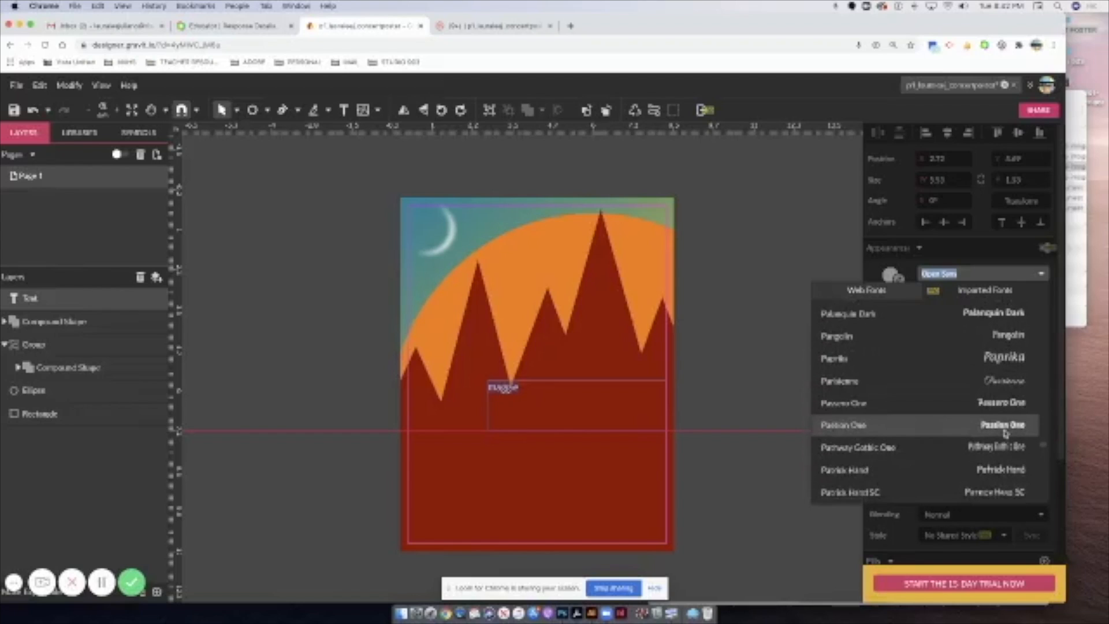
{"action": "scroll", "coordinate": [1005, 433], "scroll_direction": "down", "scroll_amount": 3}
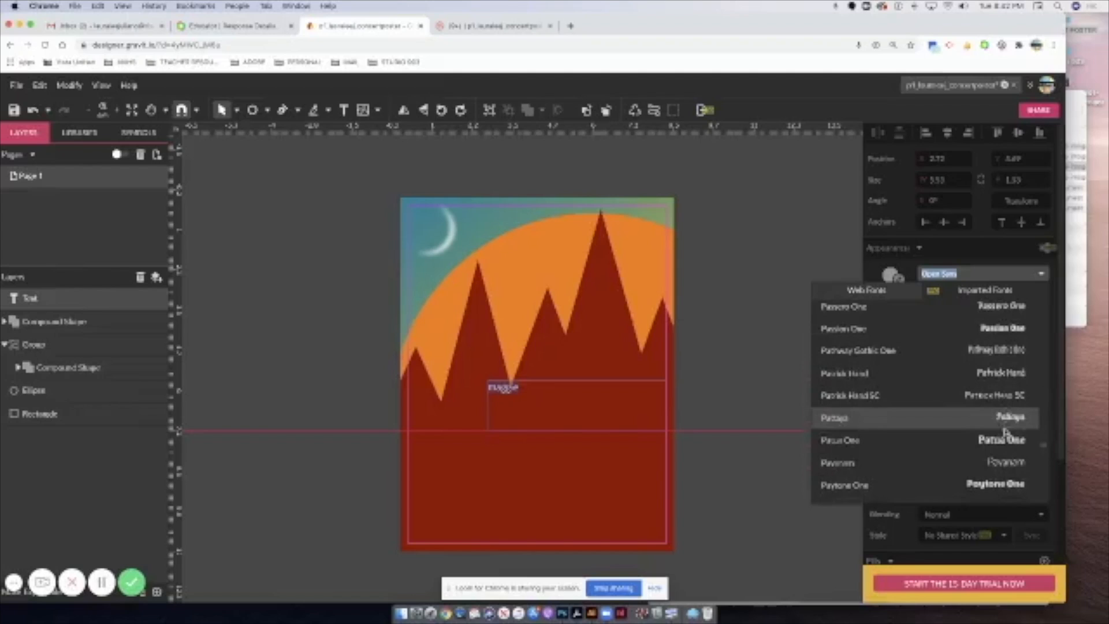
{"action": "scroll", "coordinate": [1006, 432], "scroll_direction": "down", "scroll_amount": 4}
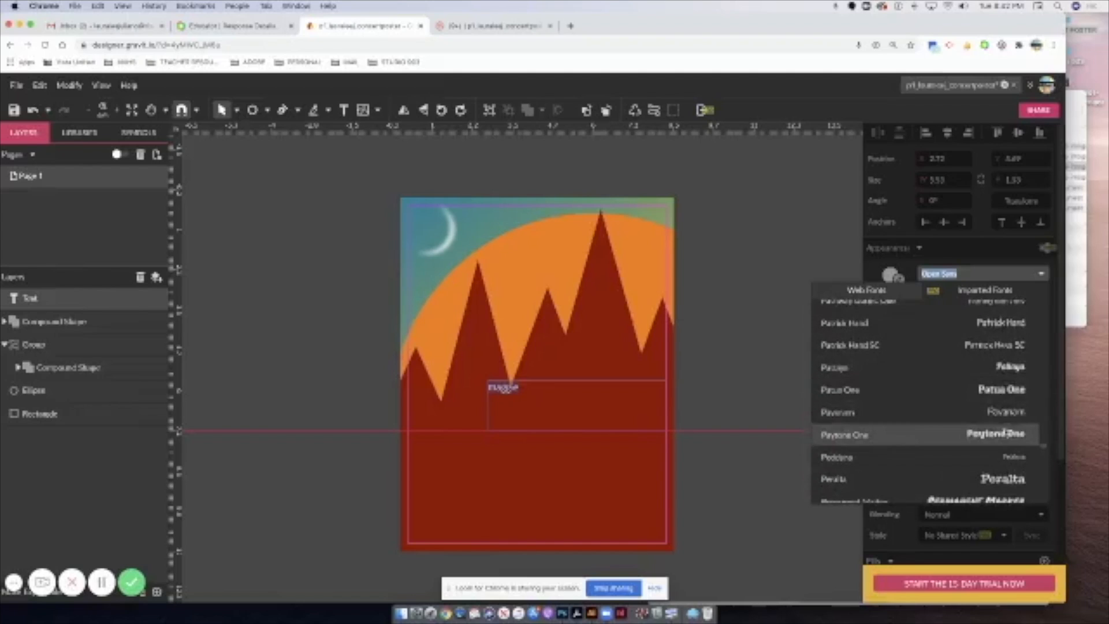
{"action": "scroll", "coordinate": [1006, 432], "scroll_direction": "down", "scroll_amount": 5}
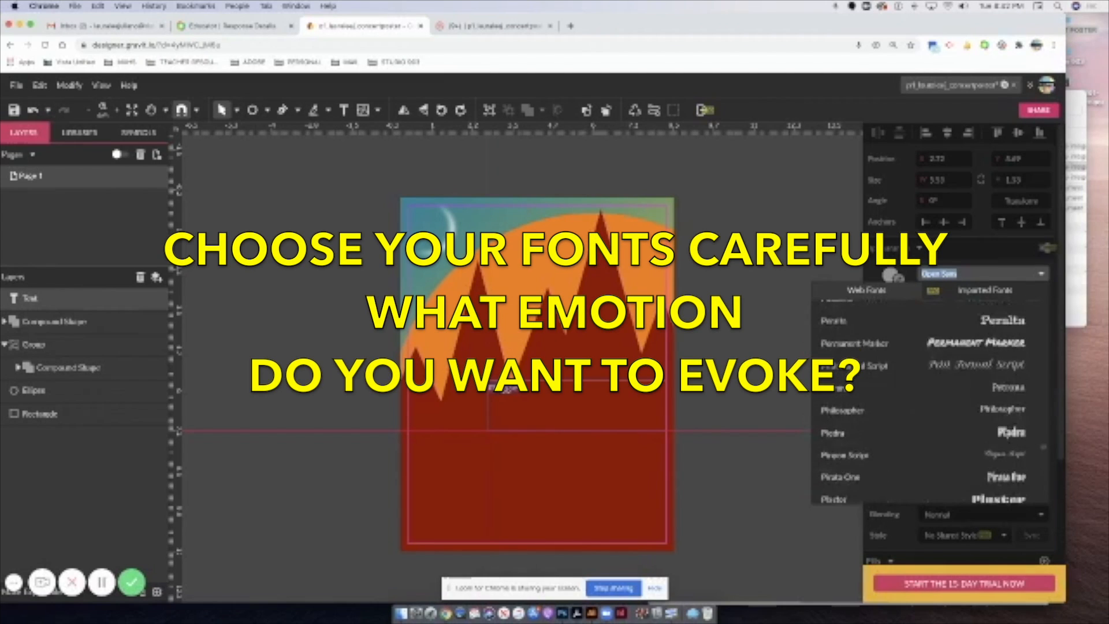
{"action": "scroll", "coordinate": [1004, 430], "scroll_direction": "up", "scroll_amount": 7}
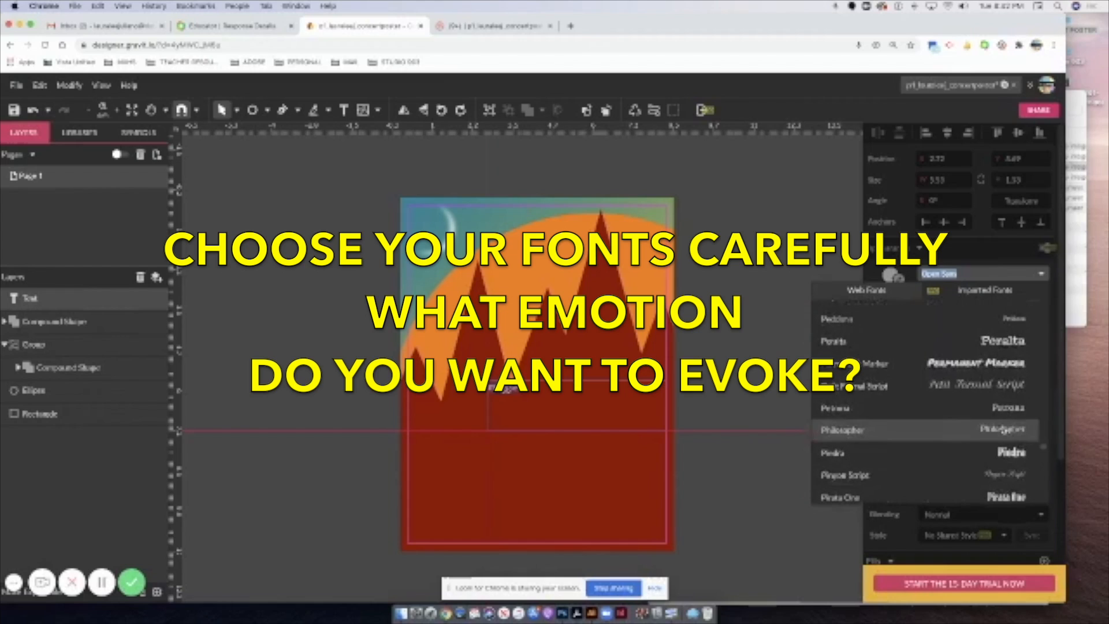
{"action": "scroll", "coordinate": [1003, 428], "scroll_direction": "down", "scroll_amount": 1}
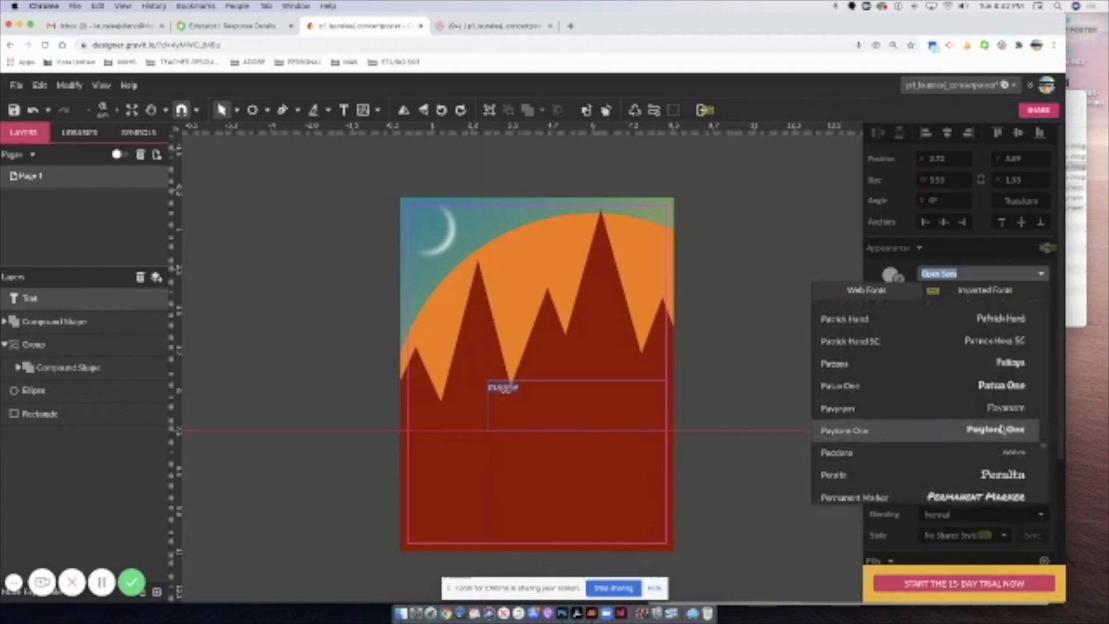
{"action": "scroll", "coordinate": [1003, 429], "scroll_direction": "up", "scroll_amount": 1}
{"action": "scroll", "coordinate": [1003, 429], "scroll_direction": "down", "scroll_amount": 5}
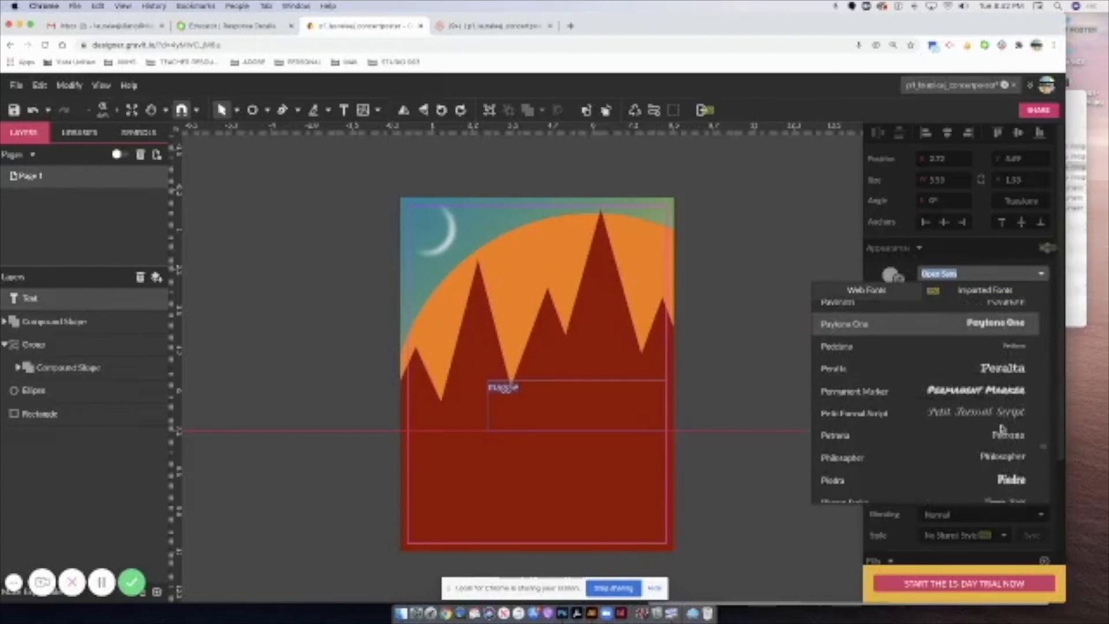
{"action": "scroll", "coordinate": [1003, 428], "scroll_direction": "down", "scroll_amount": 6}
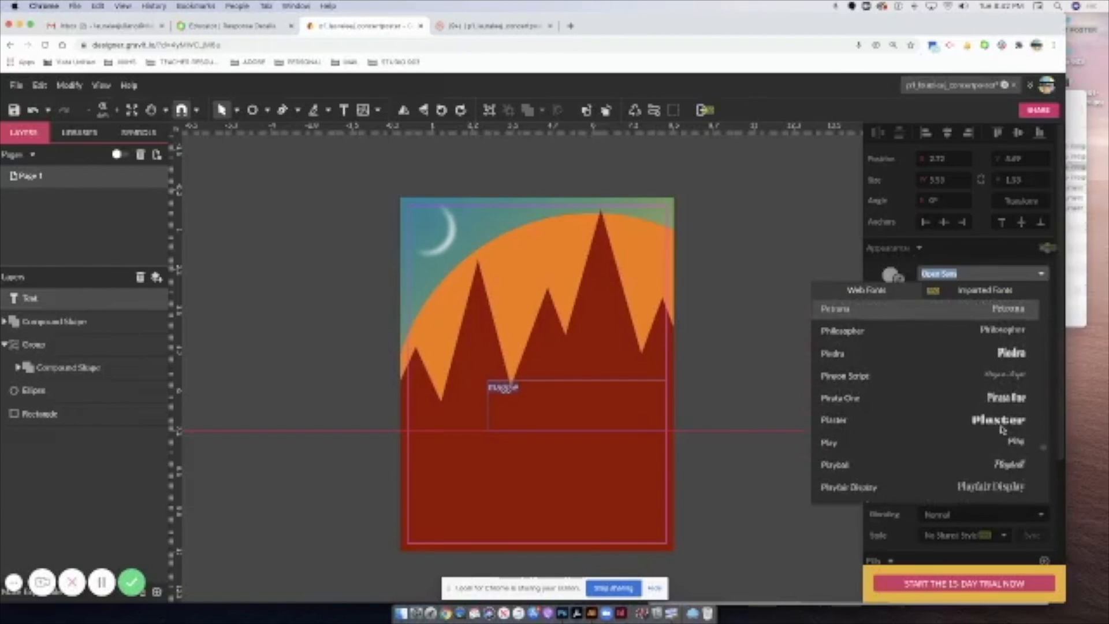
{"action": "scroll", "coordinate": [1009, 458], "scroll_direction": "down", "scroll_amount": 4}
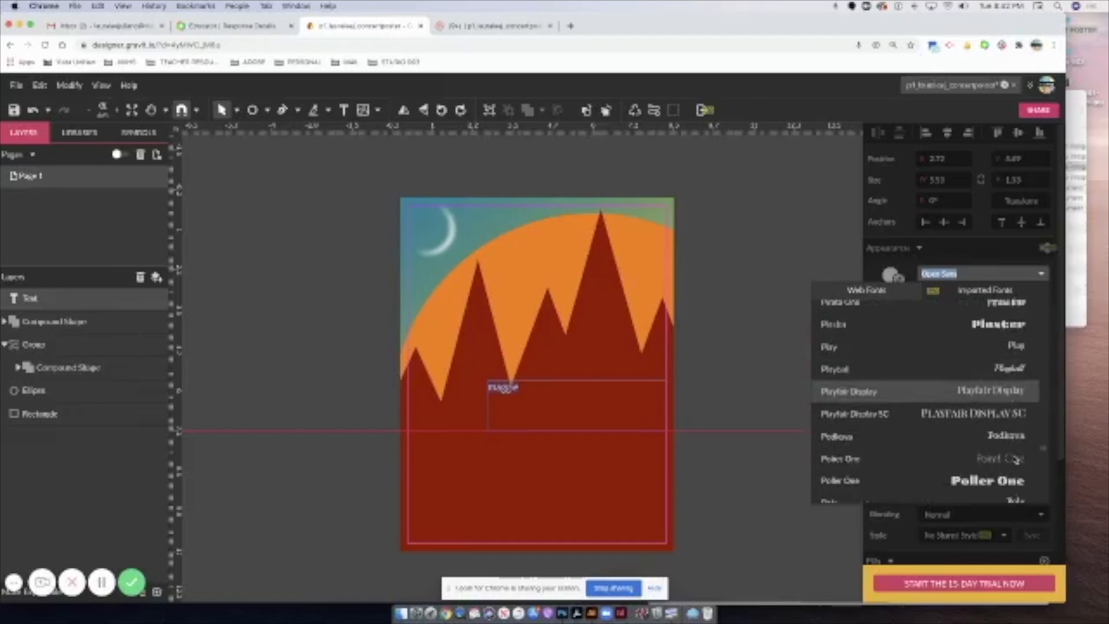
{"action": "scroll", "coordinate": [1006, 452], "scroll_direction": "down", "scroll_amount": 3}
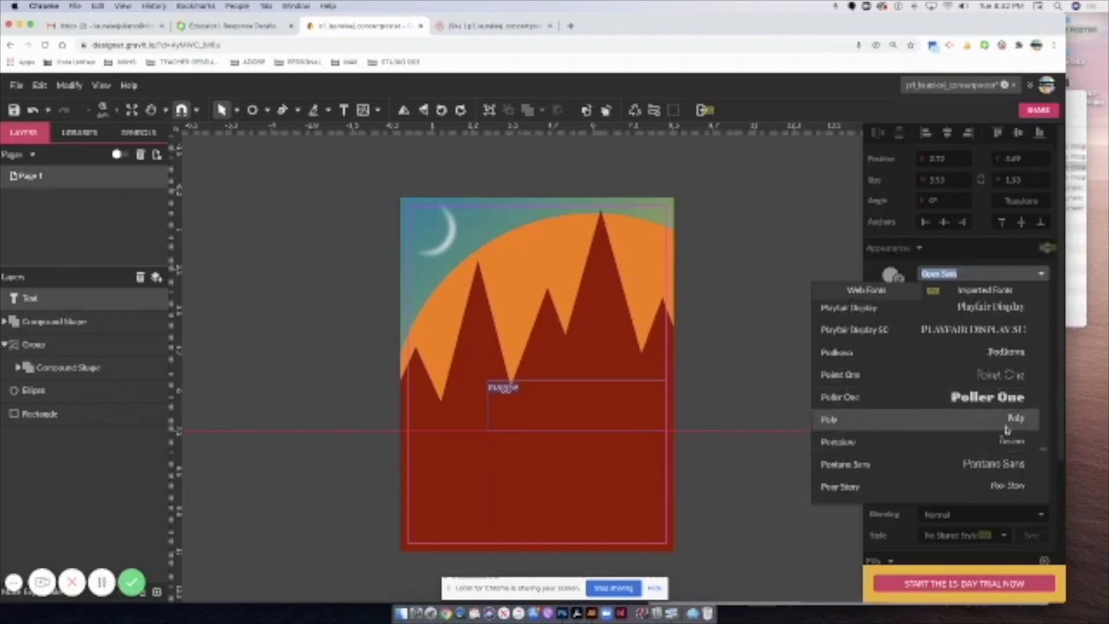
{"action": "scroll", "coordinate": [982, 430], "scroll_direction": "up", "scroll_amount": 3}
{"action": "scroll", "coordinate": [1004, 456], "scroll_direction": "down", "scroll_amount": 14}
{"action": "scroll", "coordinate": [1010, 460], "scroll_direction": "down", "scroll_amount": 10}
{"action": "scroll", "coordinate": [1009, 461], "scroll_direction": "down", "scroll_amount": 9}
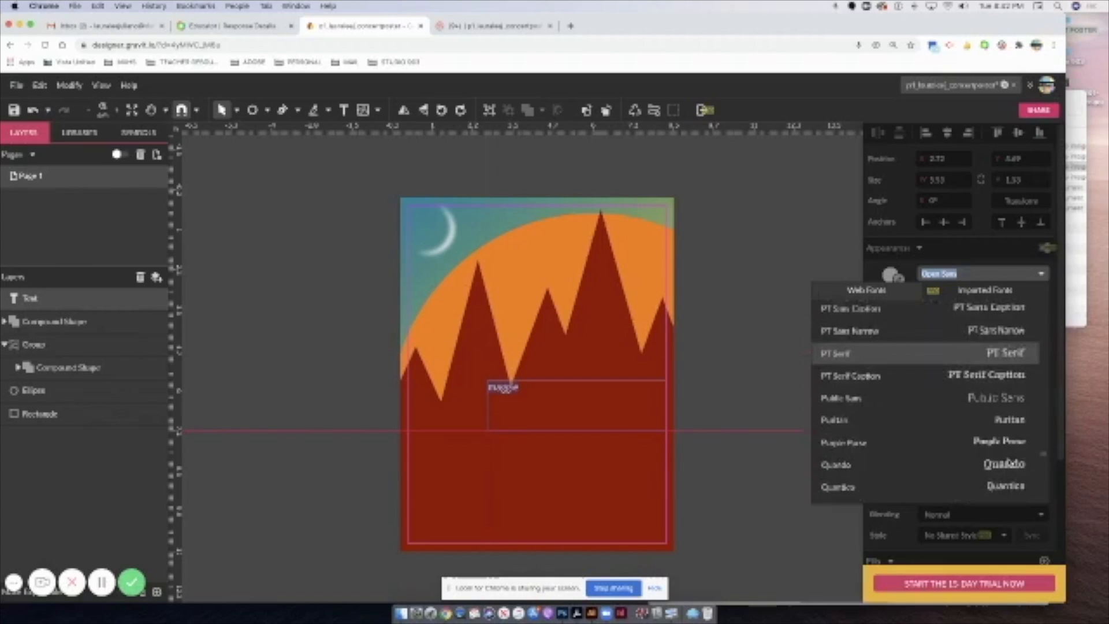
{"action": "scroll", "coordinate": [1009, 461], "scroll_direction": "down", "scroll_amount": 4}
{"action": "scroll", "coordinate": [1009, 461], "scroll_direction": "up", "scroll_amount": 20}
{"action": "scroll", "coordinate": [1010, 461], "scroll_direction": "down", "scroll_amount": 15}
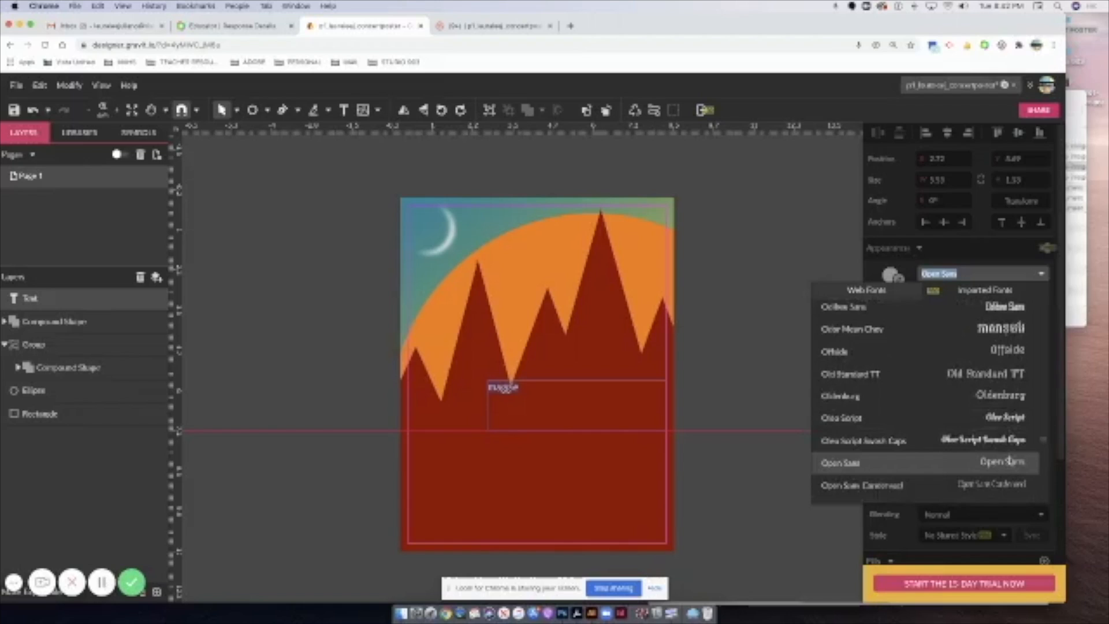
{"action": "scroll", "coordinate": [1008, 462], "scroll_direction": "down", "scroll_amount": 10}
{"action": "scroll", "coordinate": [1009, 459], "scroll_direction": "down", "scroll_amount": 5}
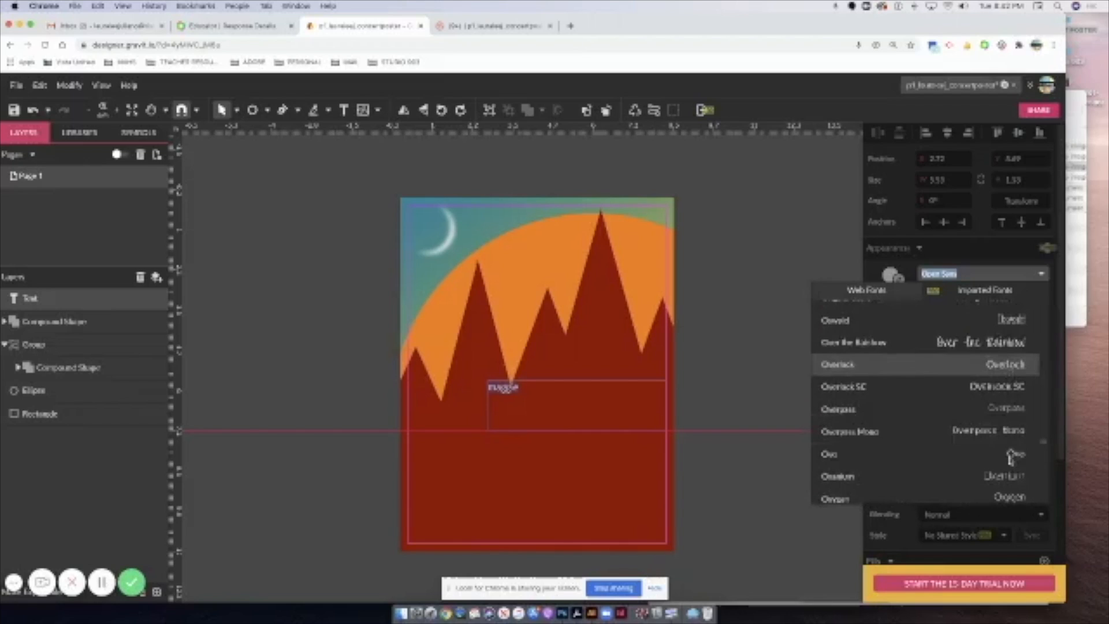
{"action": "left_click", "coordinate": [1008, 436]}
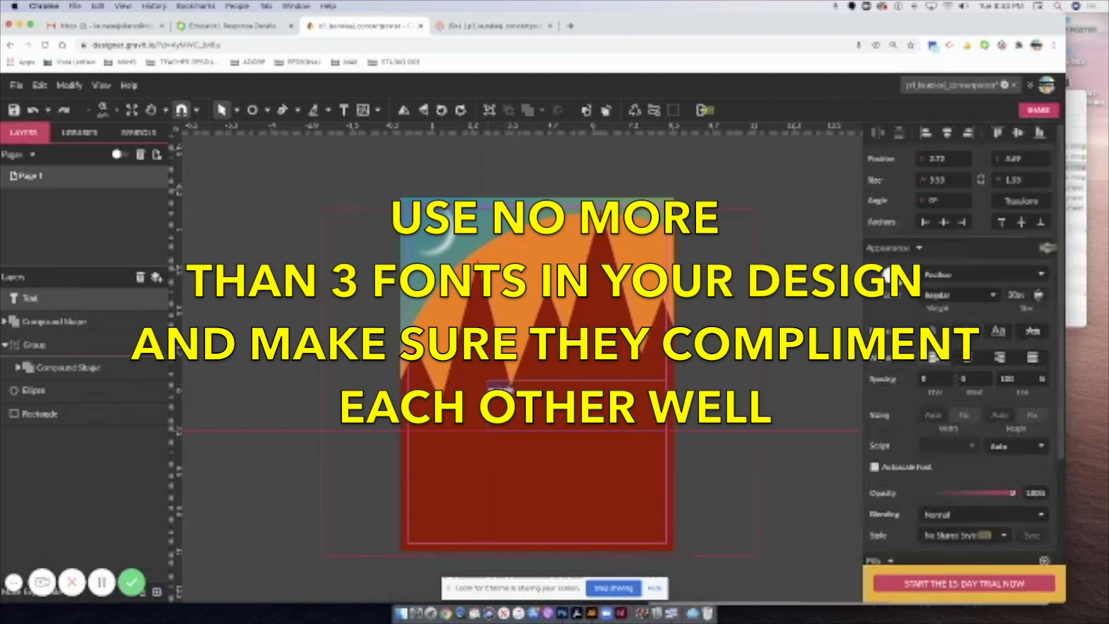
Set the "maggie" font size to 150 pt and enlarge its text box to about 8.2 by 4.8 inches.
{"action": "left_click", "coordinate": [1041, 294]}
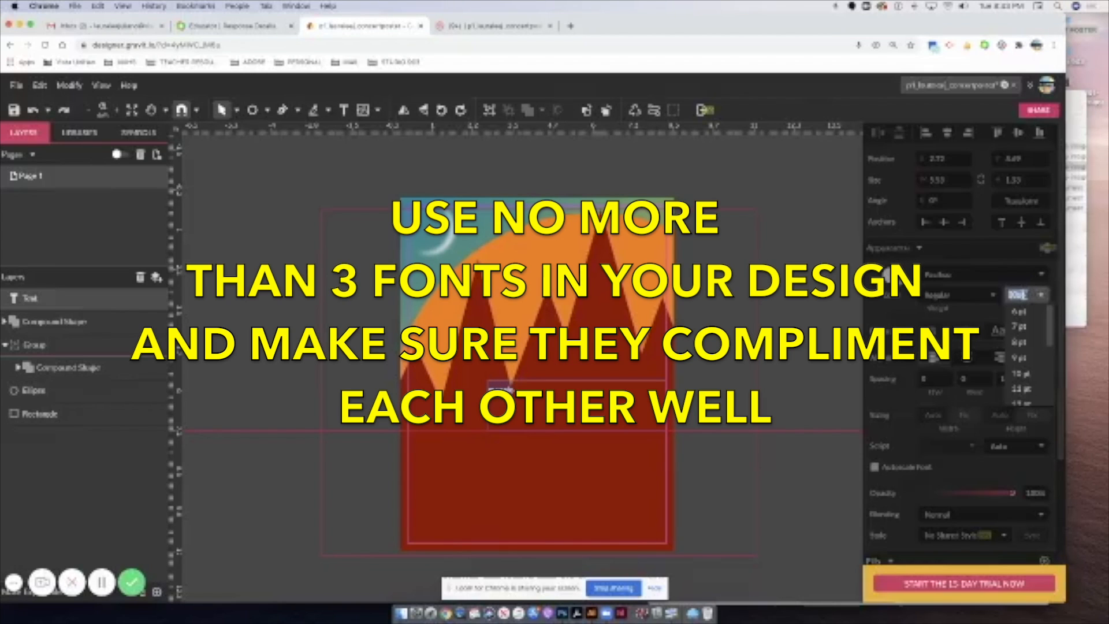
{"action": "type", "text": "150"}
{"action": "key", "text": "Return"}
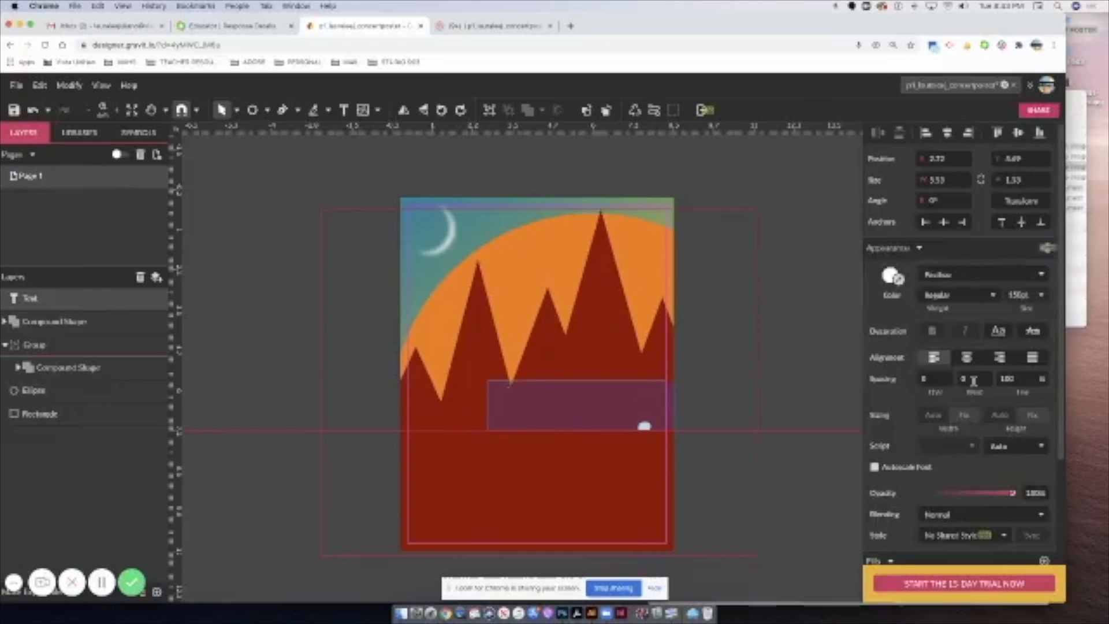
{"action": "key", "text": "Escape"}
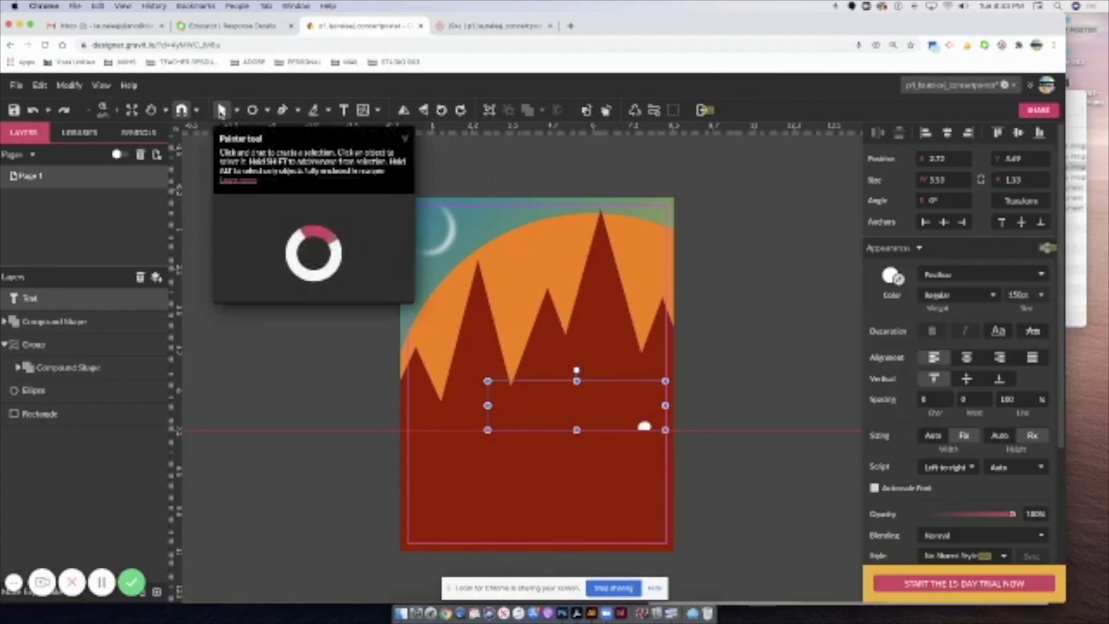
{"action": "left_click_drag", "start_coordinate": [488, 430], "coordinate": [400, 537]}
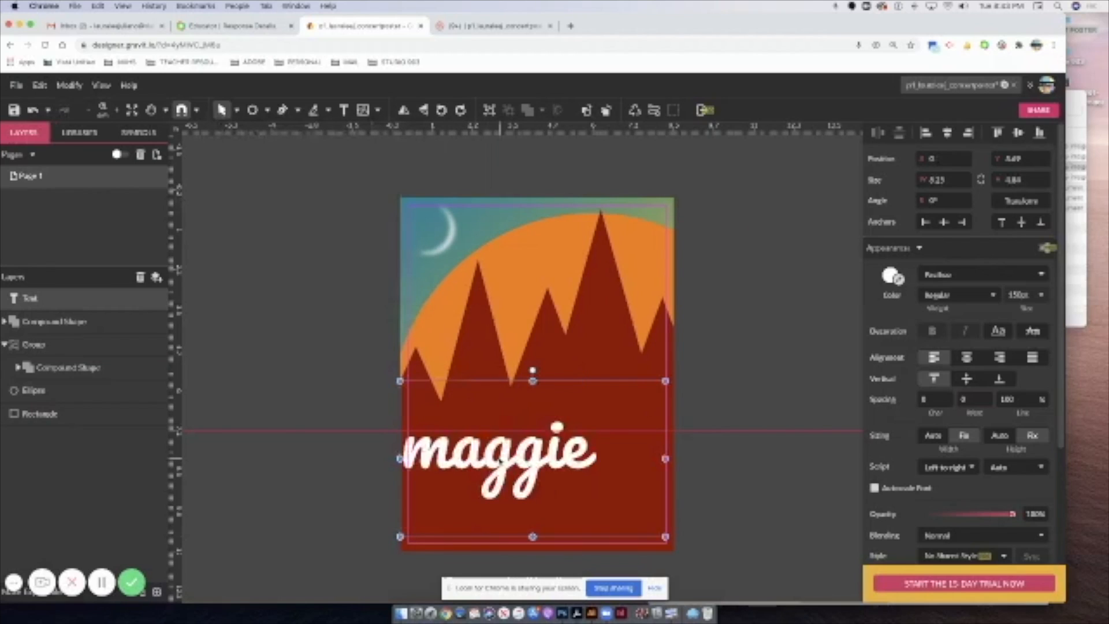
Move the "maggie" text box up over the mountains and right-align its text.
{"action": "left_click_drag", "start_coordinate": [494, 459], "coordinate": [506, 430]}
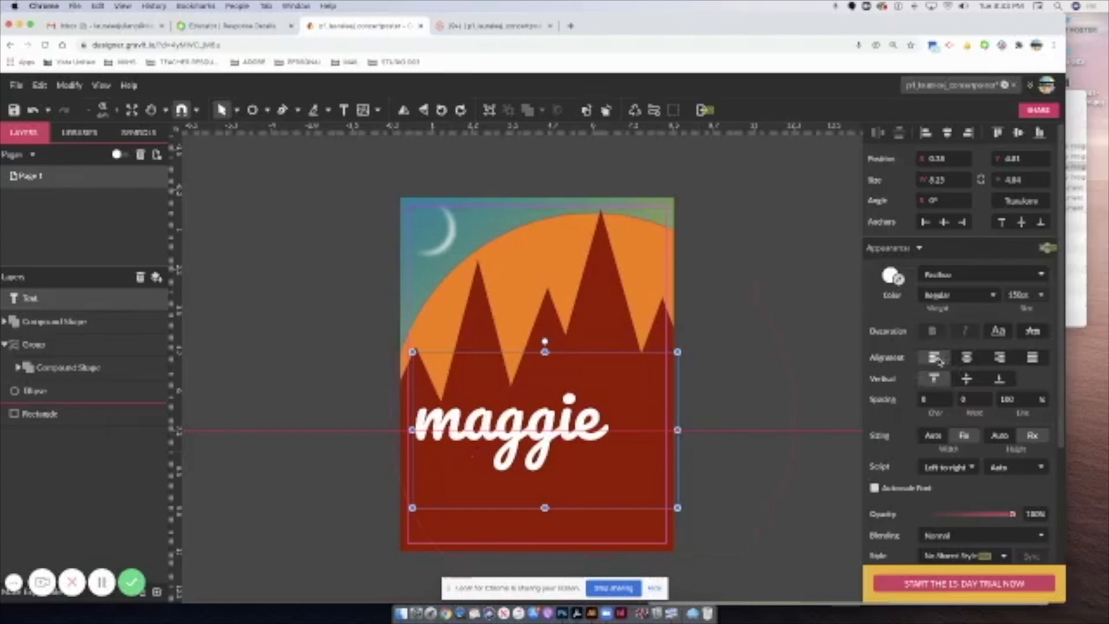
{"action": "left_click", "coordinate": [966, 357]}
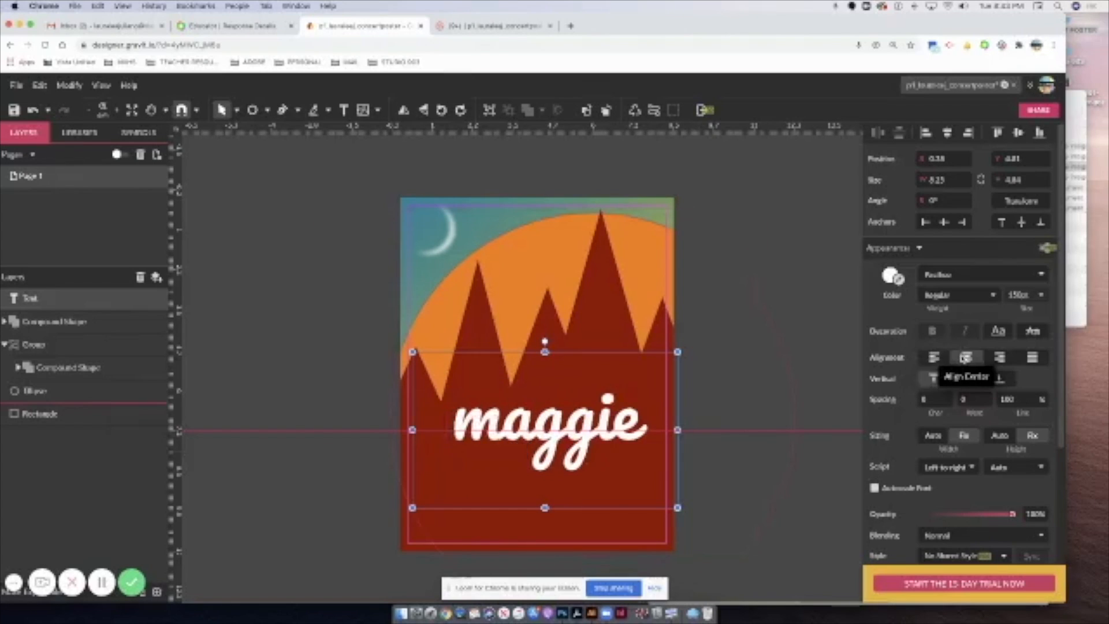
{"action": "left_click", "coordinate": [999, 357]}
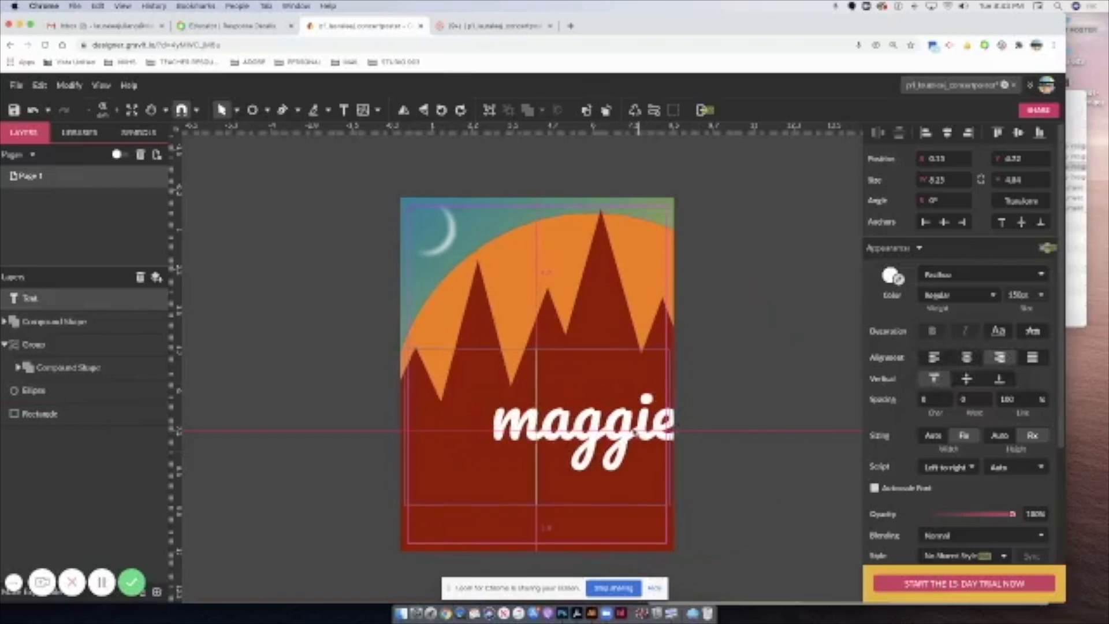
{"action": "left_click_drag", "start_coordinate": [653, 439], "coordinate": [640, 432]}
Reduce the "maggie" text box height to about 3.9 inches and move it up to about Y 3.9 inches.
{"action": "left_click_drag", "start_coordinate": [530, 500], "coordinate": [530, 478]}
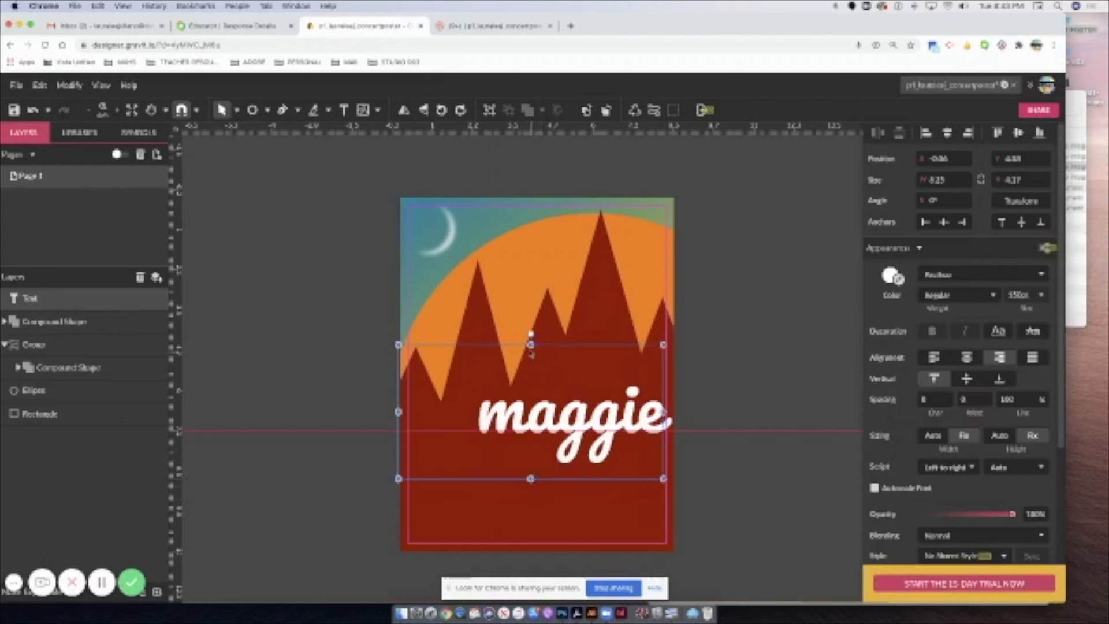
{"action": "left_click_drag", "start_coordinate": [530, 347], "coordinate": [531, 378]}
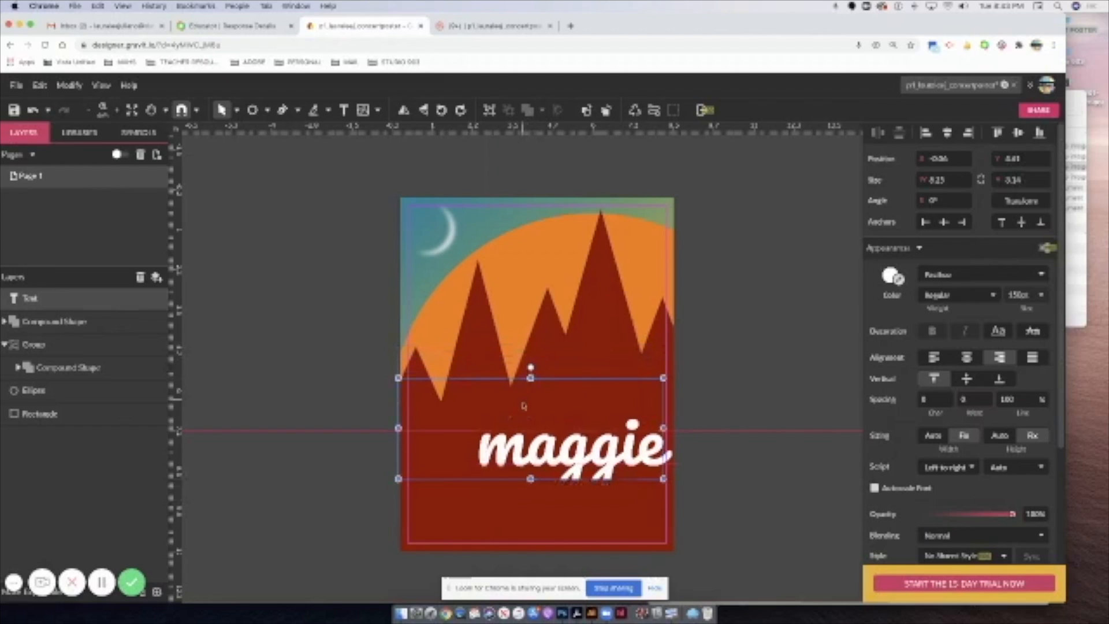
{"action": "left_click_drag", "start_coordinate": [530, 479], "coordinate": [530, 504]}
{"action": "left_click_drag", "start_coordinate": [582, 453], "coordinate": [570, 398]}
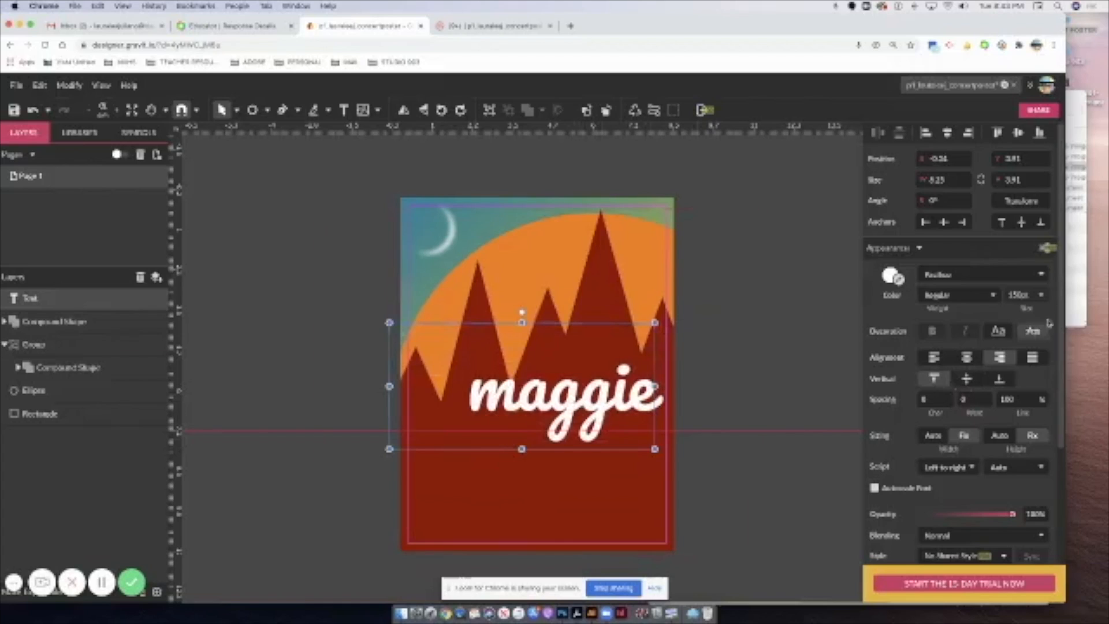
Set the "maggie" font size to 100 pt.
{"action": "key", "text": "super+z"}
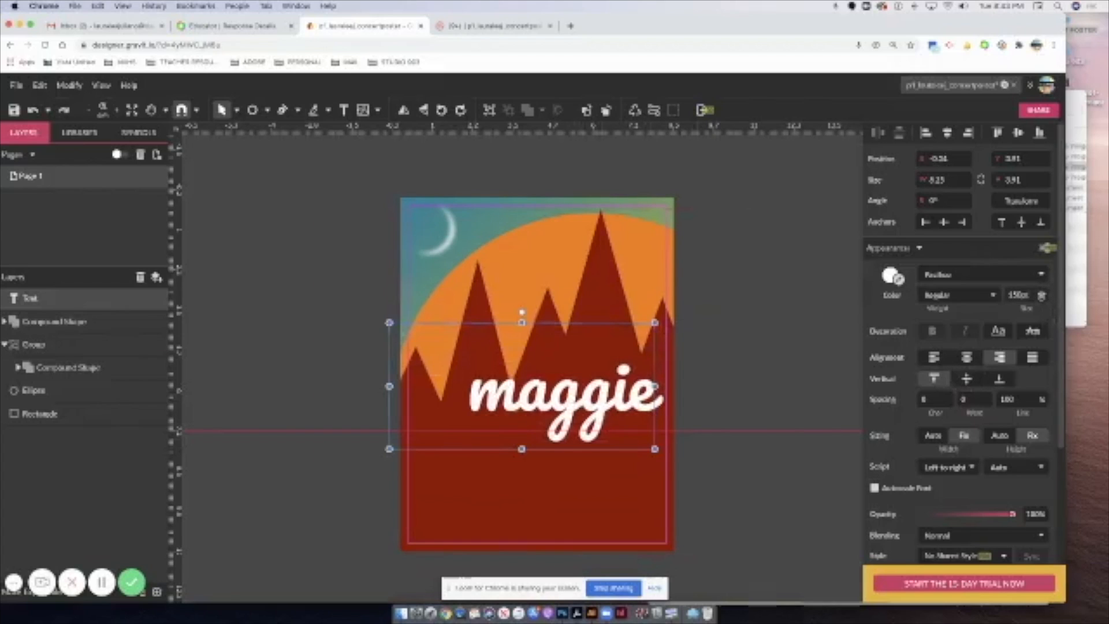
{"action": "left_click", "coordinate": [1040, 295]}
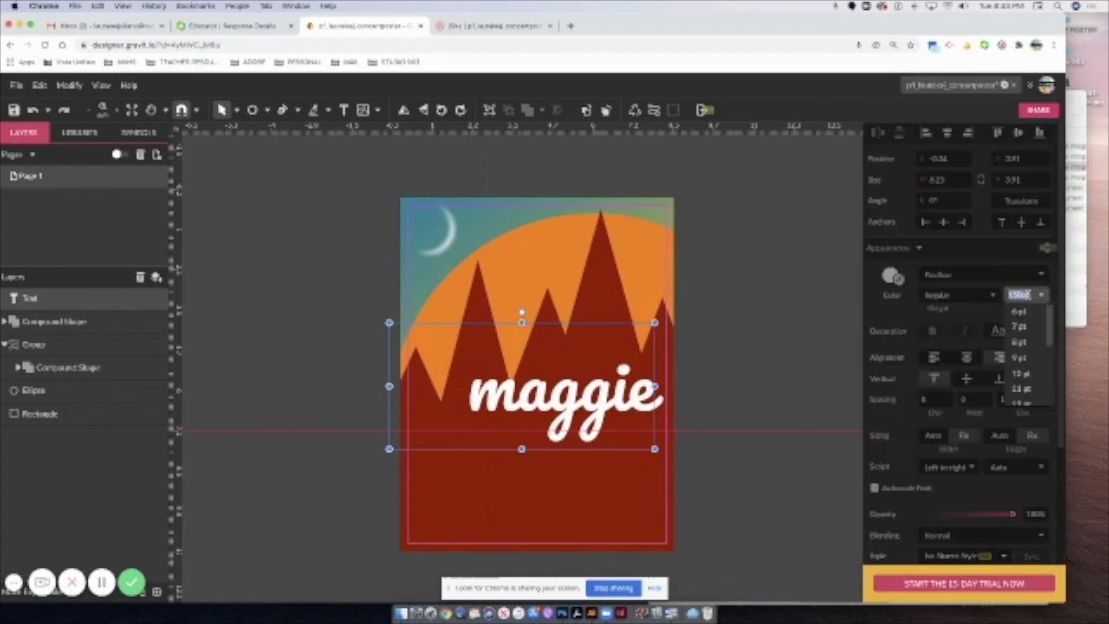
{"action": "type", "text": "100"}
{"action": "key", "text": "Return"}
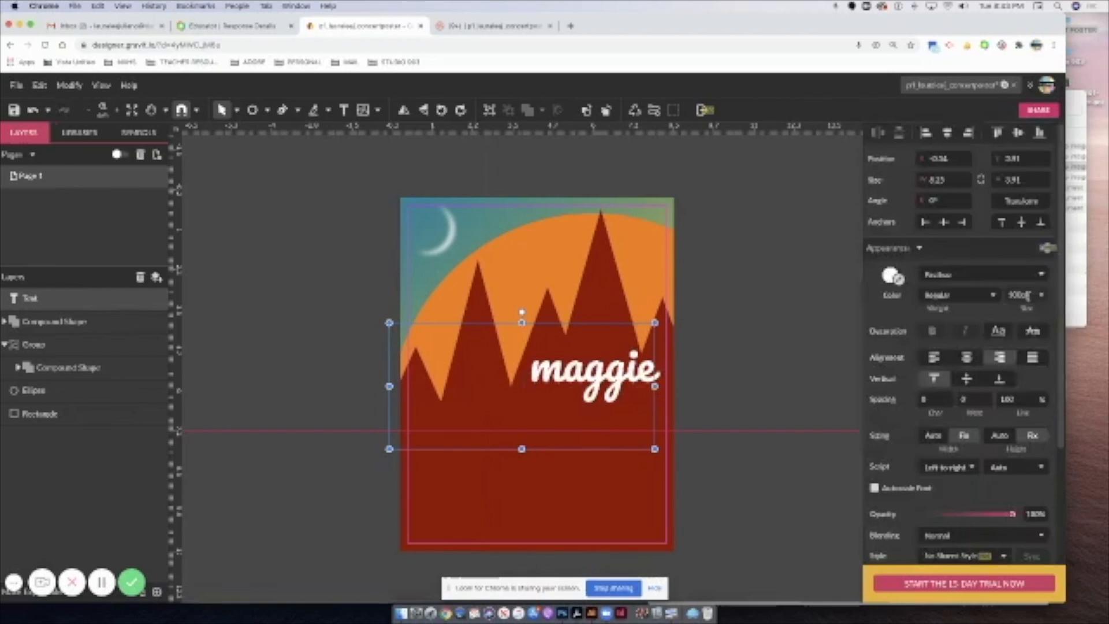
{"action": "left_click", "coordinate": [714, 414]}
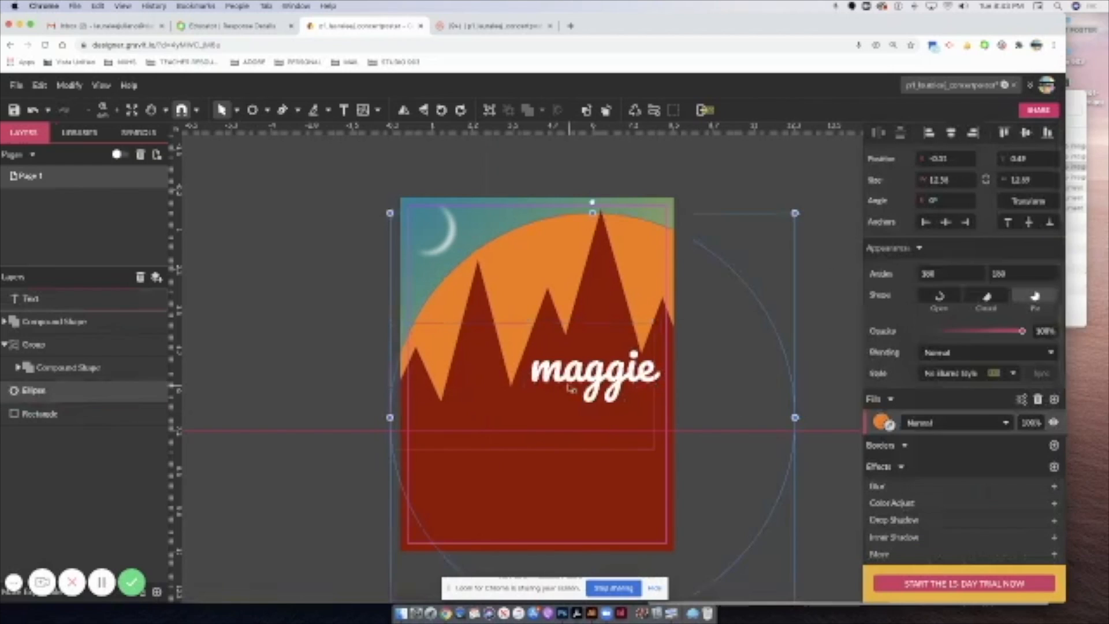
Shrink the "maggie" text box from its left and bottom edges to fit closely around the word.
{"action": "left_click", "coordinate": [560, 371]}
{"action": "left_click_drag", "start_coordinate": [389, 386], "coordinate": [519, 394]}
{"action": "left_click_drag", "start_coordinate": [585, 449], "coordinate": [587, 411]}
{"action": "left_click", "coordinate": [760, 408]}
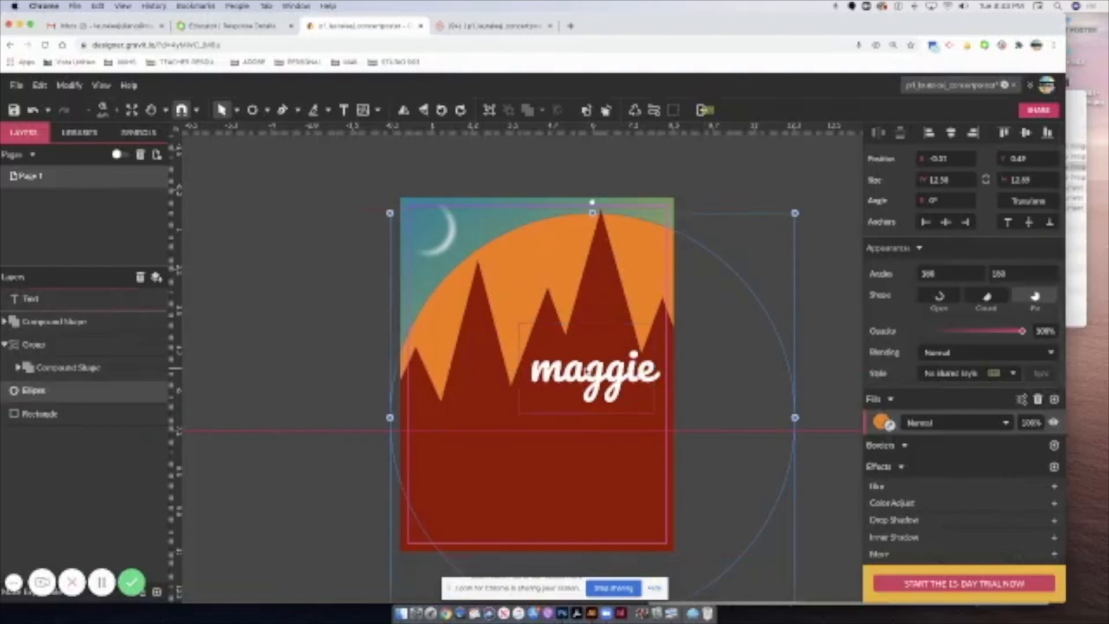
Add a text box about 5.1 by 1.3 inches just below "maggie" containing the word "ROGERS".
{"action": "left_click", "coordinate": [584, 368]}
{"action": "left_click", "coordinate": [344, 110]}
{"action": "left_click_drag", "start_coordinate": [501, 399], "coordinate": [667, 444]}
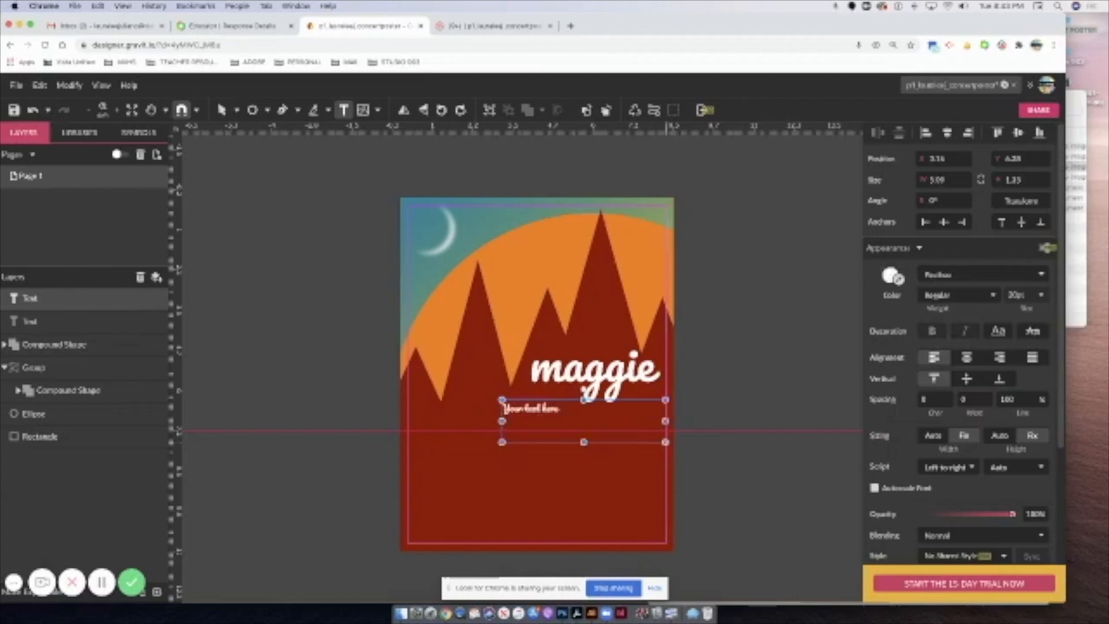
{"action": "key", "text": "BackSpace"}
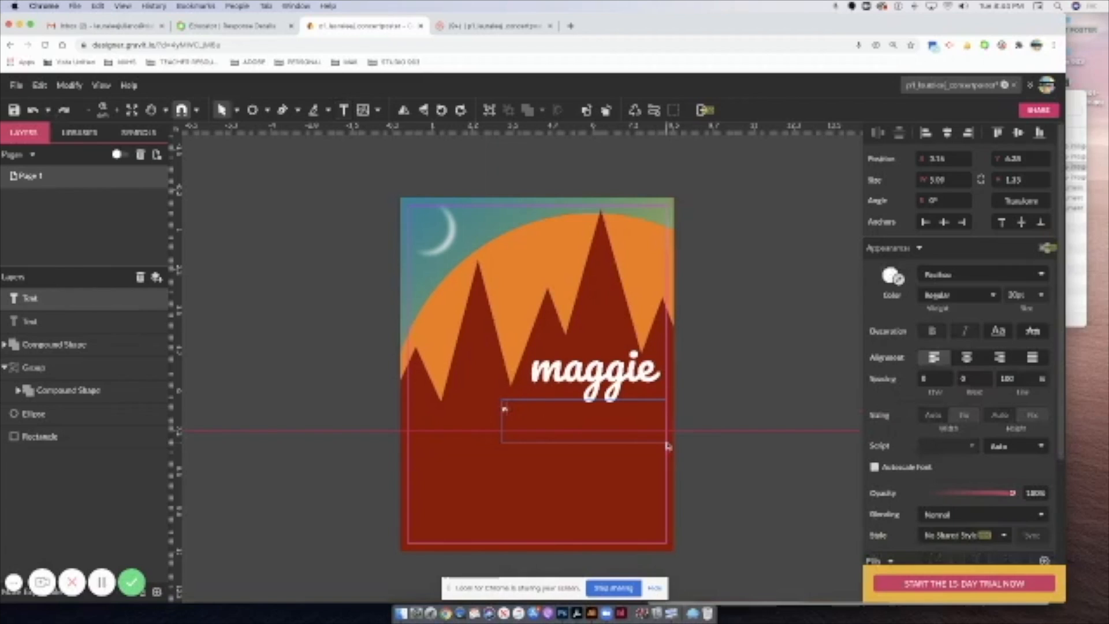
{"action": "type", "text": "RD"}
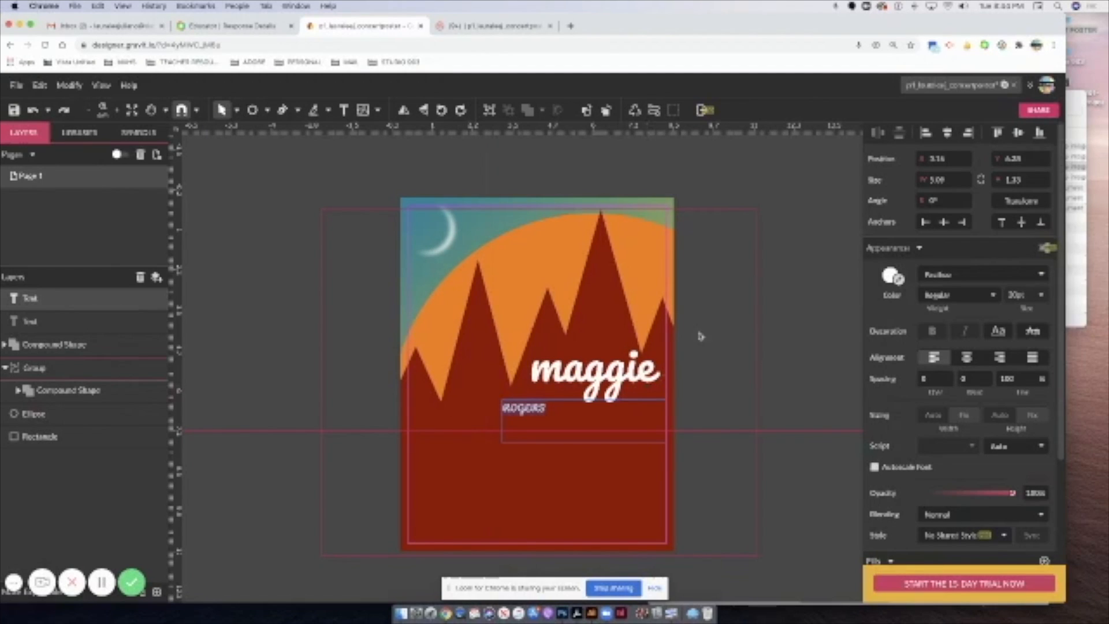
Try the Prompt font on the "ROGERS" text.
{"action": "left_click", "coordinate": [986, 278]}
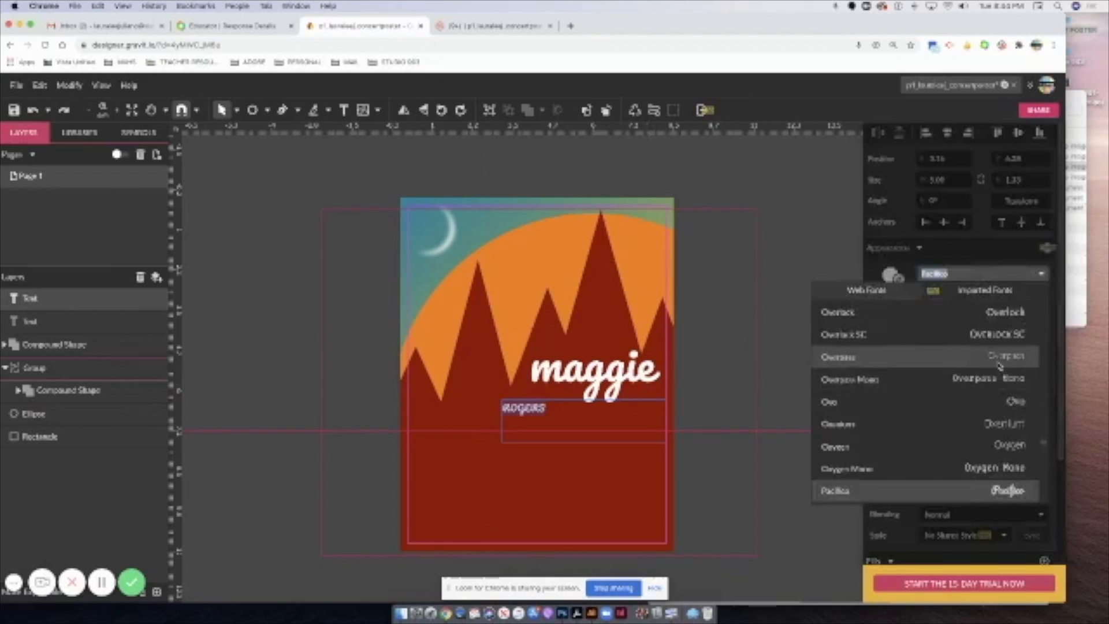
{"action": "scroll", "coordinate": [1005, 398], "scroll_direction": "down", "scroll_amount": 10}
{"action": "scroll", "coordinate": [994, 384], "scroll_direction": "down", "scroll_amount": 5}
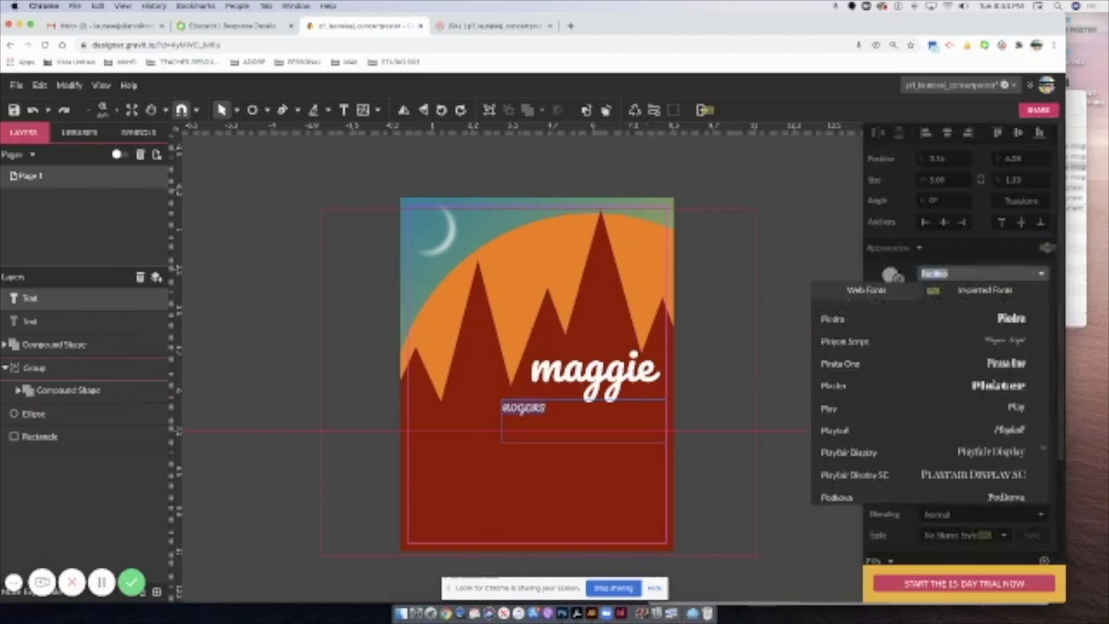
{"action": "scroll", "coordinate": [994, 384], "scroll_direction": "up", "scroll_amount": 3}
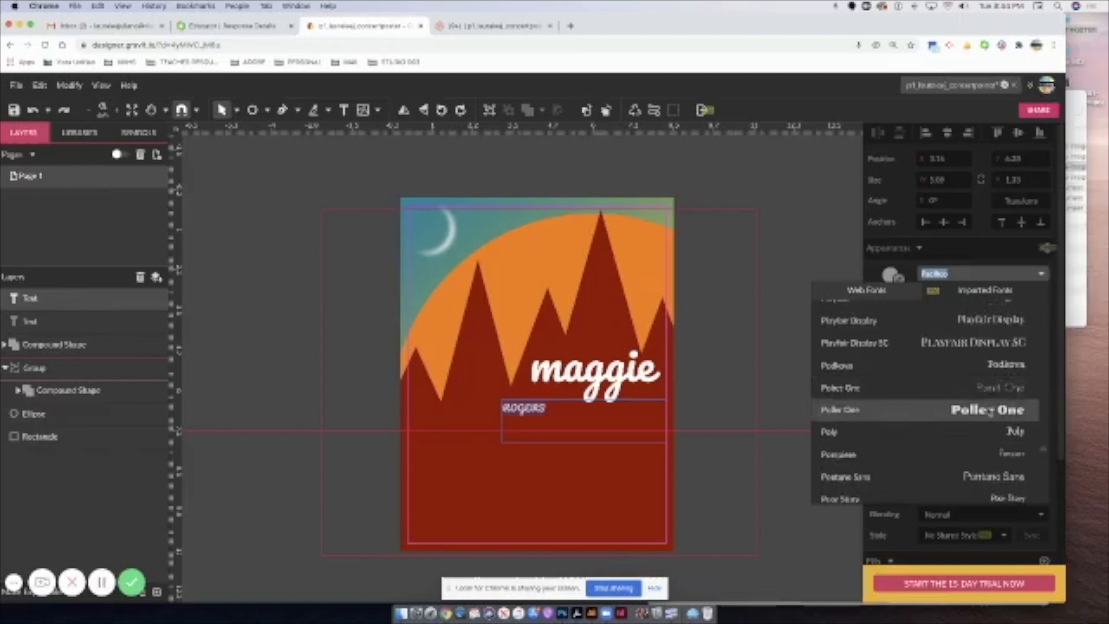
{"action": "scroll", "coordinate": [982, 393], "scroll_direction": "down", "scroll_amount": 5}
{"action": "scroll", "coordinate": [989, 413], "scroll_direction": "down", "scroll_amount": 2}
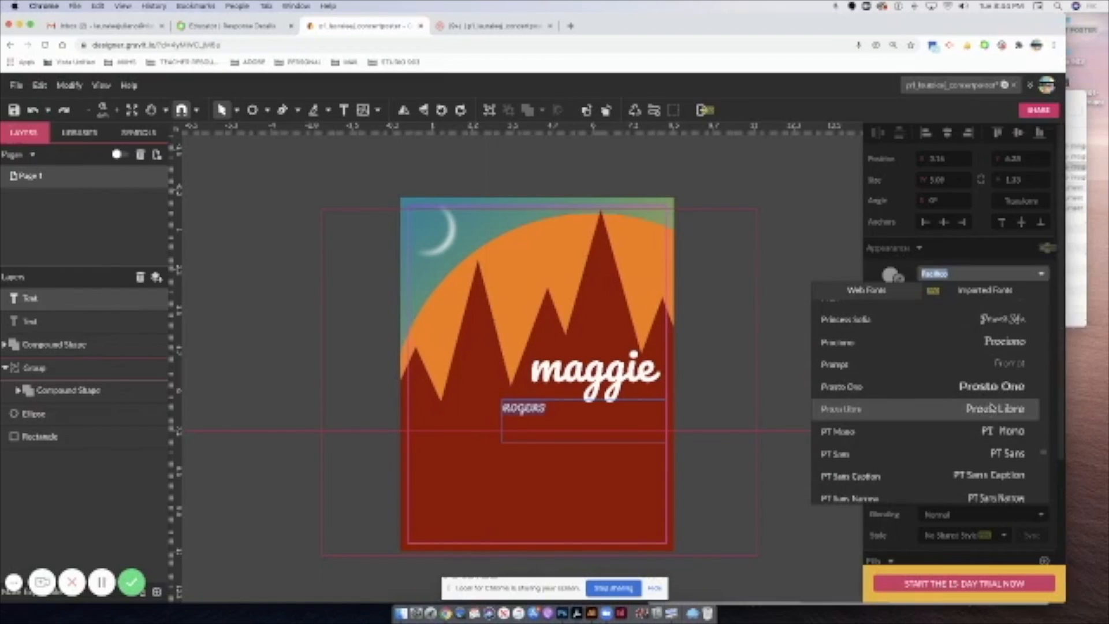
{"action": "left_click", "coordinate": [1014, 364]}
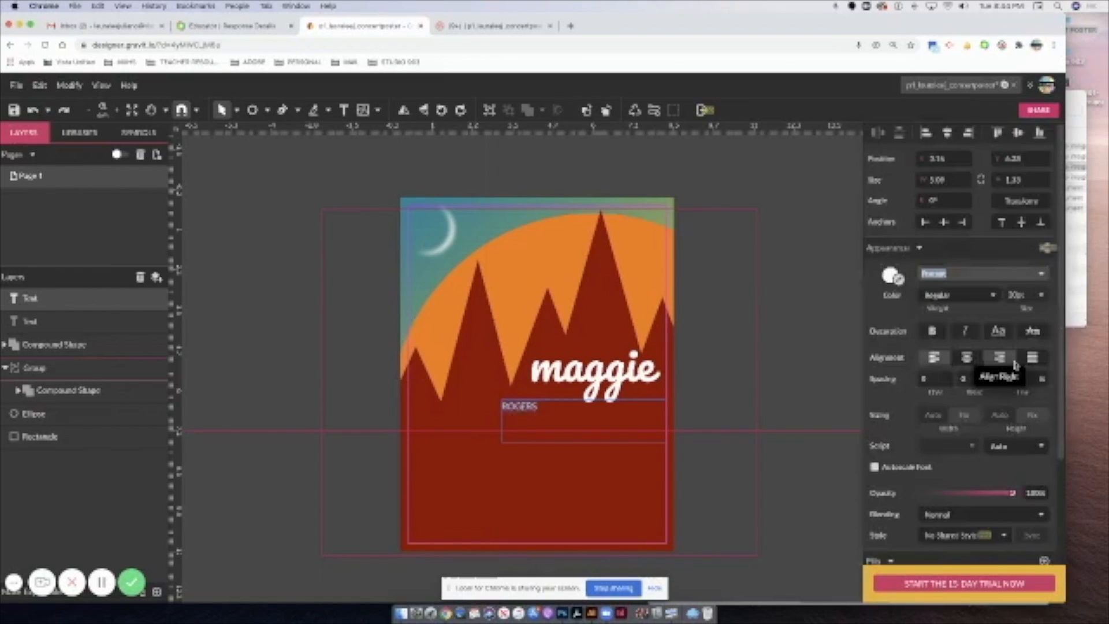
Set the font of the "ROGERS" text to Raleway.
{"action": "left_click", "coordinate": [1042, 276]}
{"action": "scroll", "coordinate": [973, 439], "scroll_direction": "down", "scroll_amount": 5}
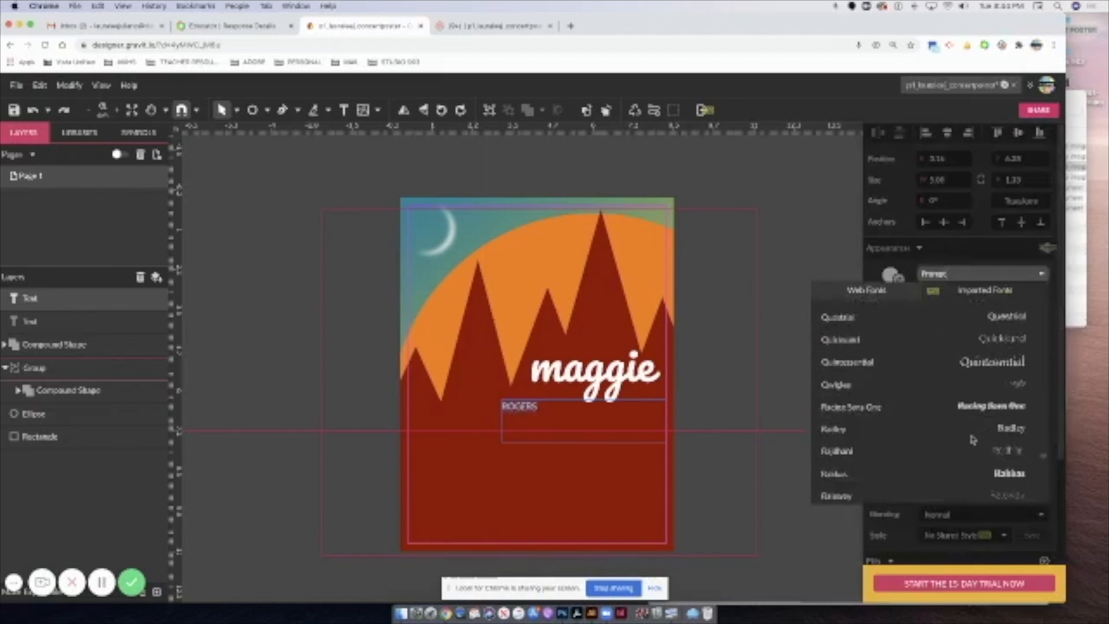
{"action": "scroll", "coordinate": [974, 439], "scroll_direction": "down", "scroll_amount": 2}
{"action": "left_click", "coordinate": [989, 402]}
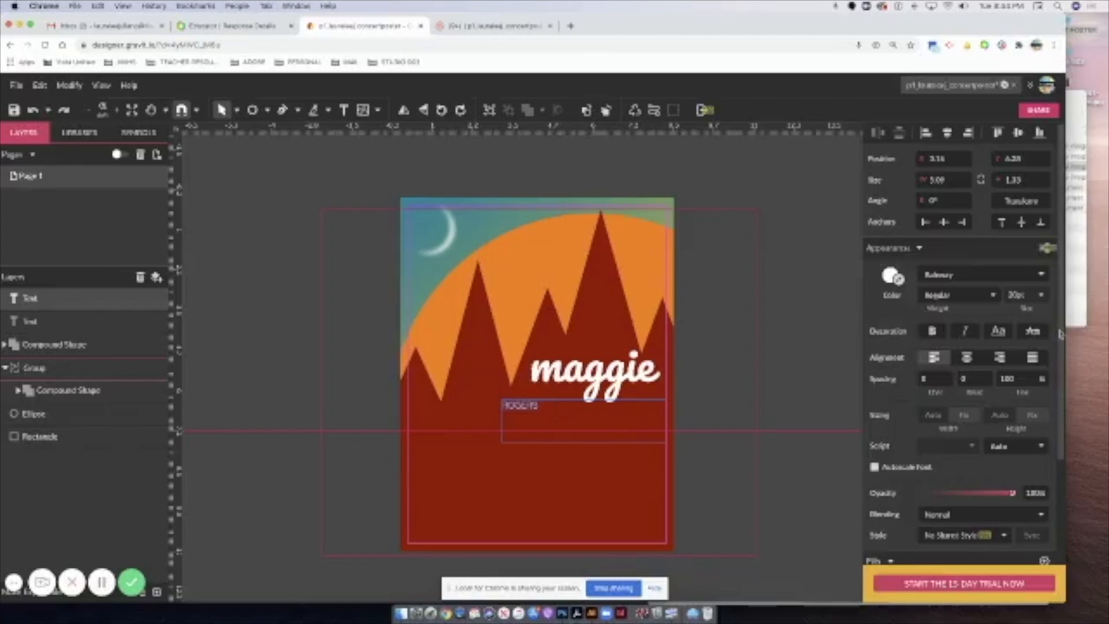
Try font sizes of 100, 80 and 85 pt on the "ROGERS" text.
{"action": "left_click", "coordinate": [1041, 295]}
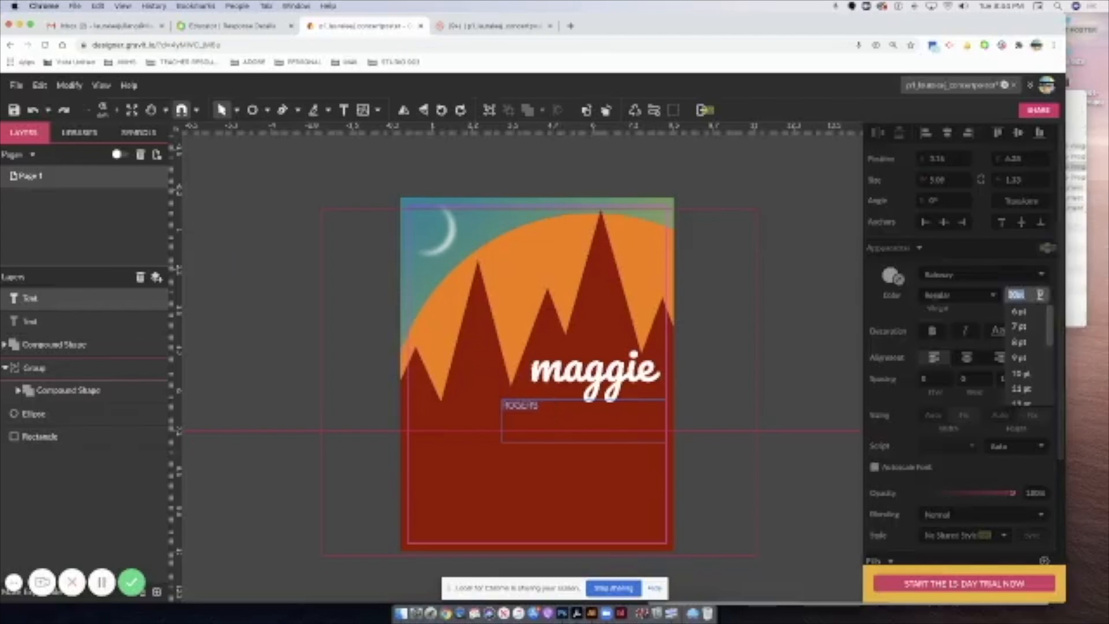
{"action": "key", "text": "Return"}
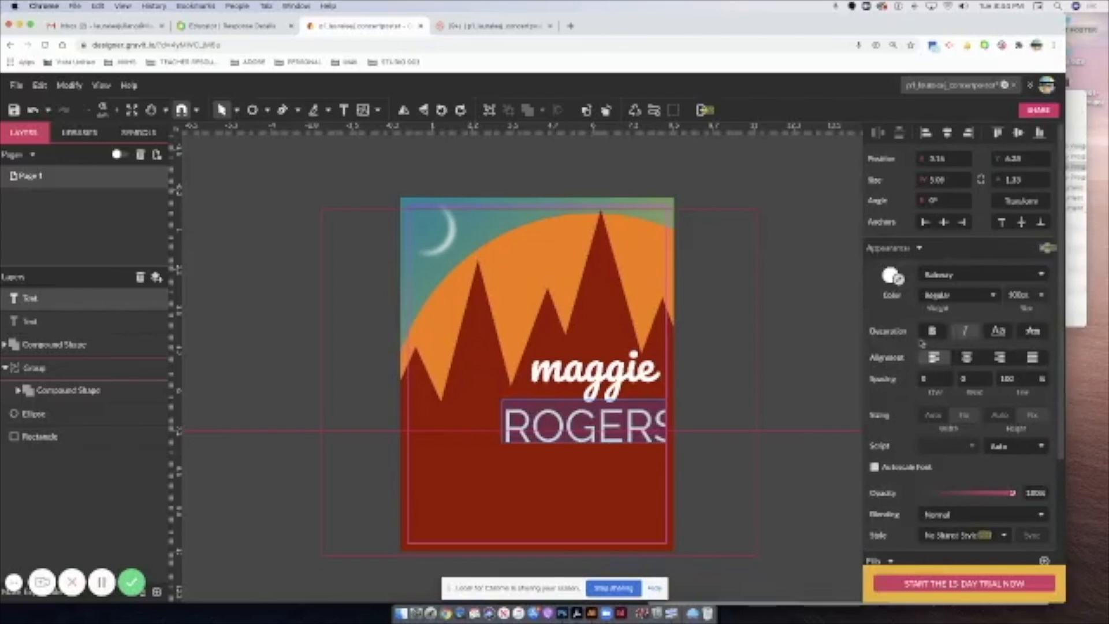
{"action": "left_click_drag", "start_coordinate": [564, 440], "coordinate": [532, 439]}
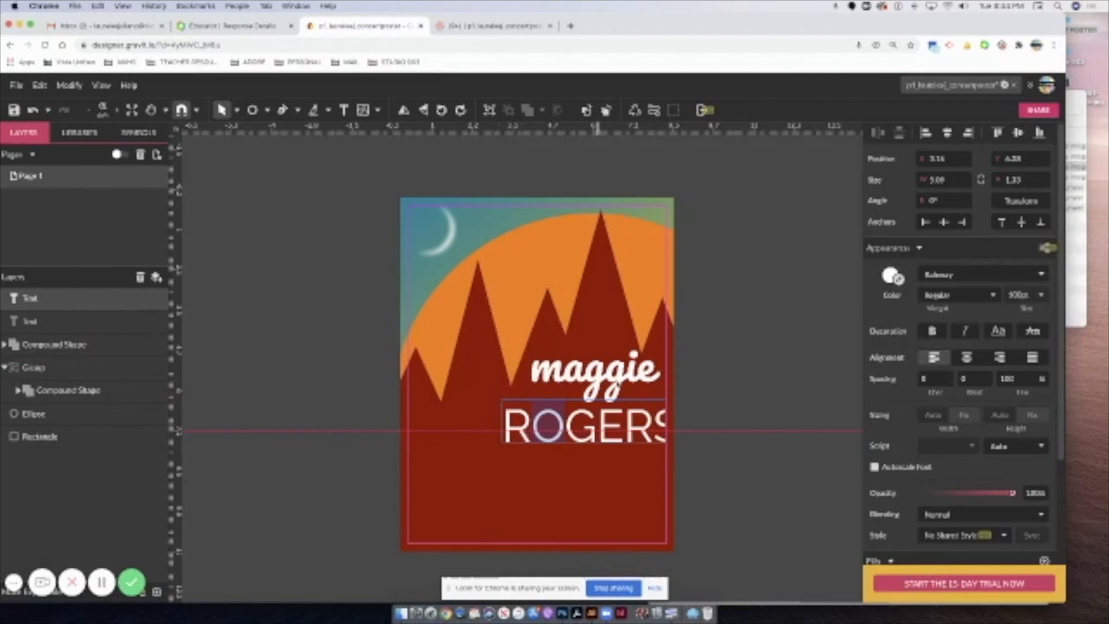
{"action": "double_click", "coordinate": [577, 426]}
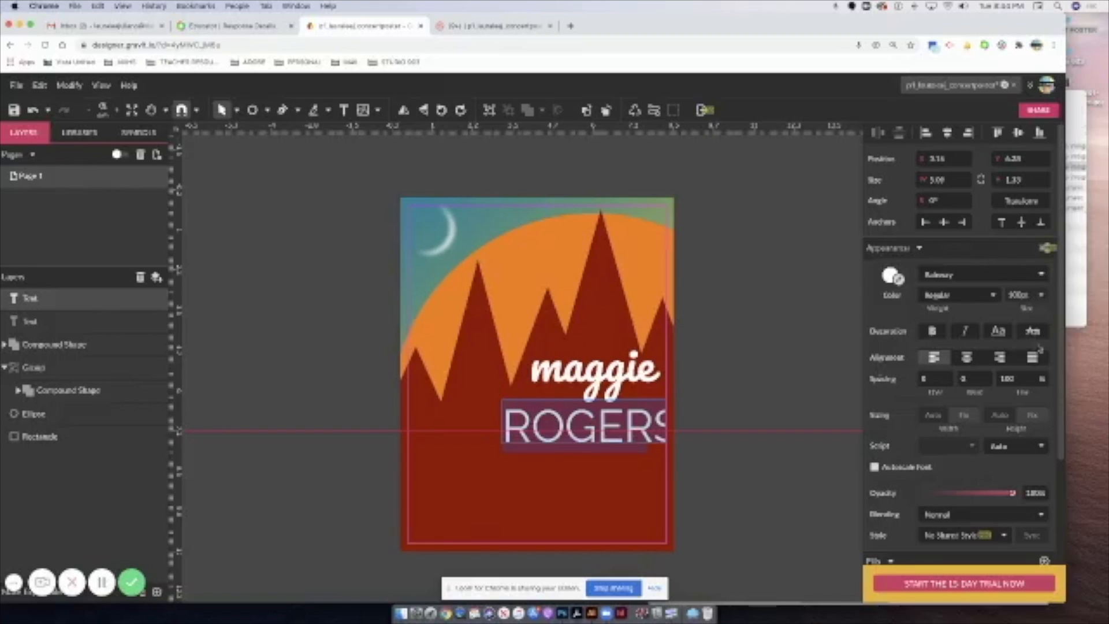
{"action": "left_click", "coordinate": [1020, 294]}
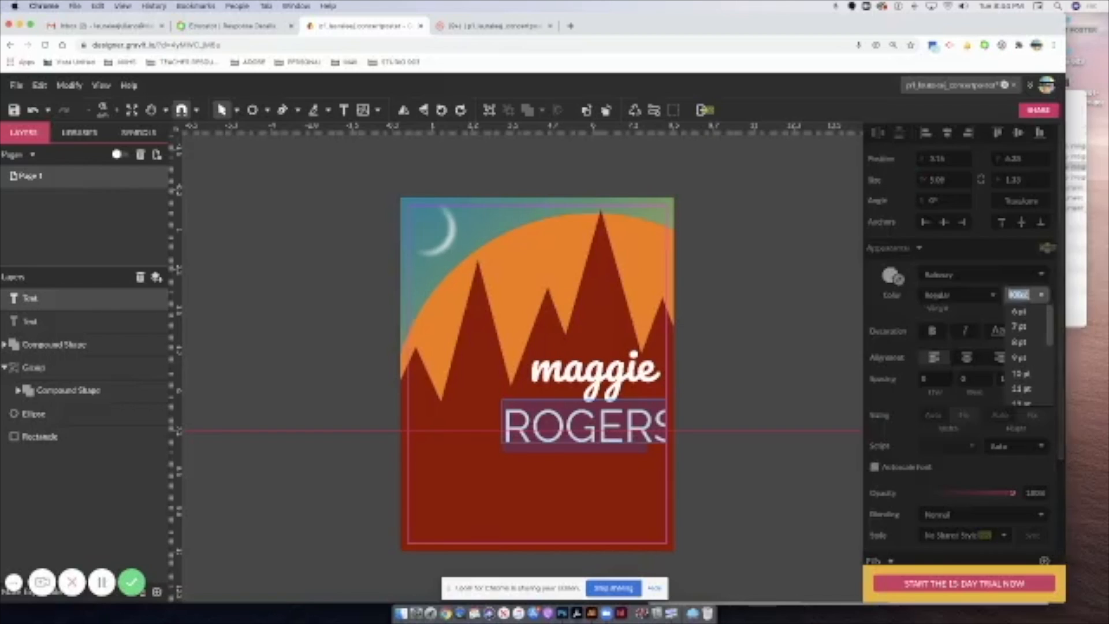
{"action": "type", "text": "80"}
{"action": "key", "text": "Return"}
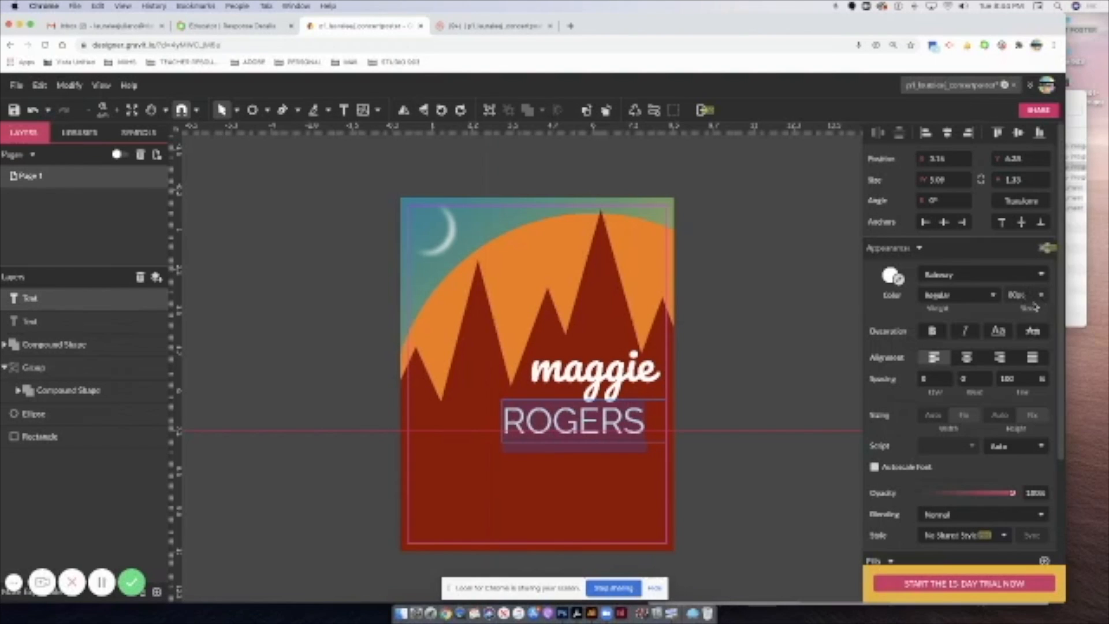
{"action": "left_click_drag", "start_coordinate": [1026, 296], "coordinate": [995, 291]}
{"action": "type", "text": "85"}
{"action": "key", "text": "Return"}
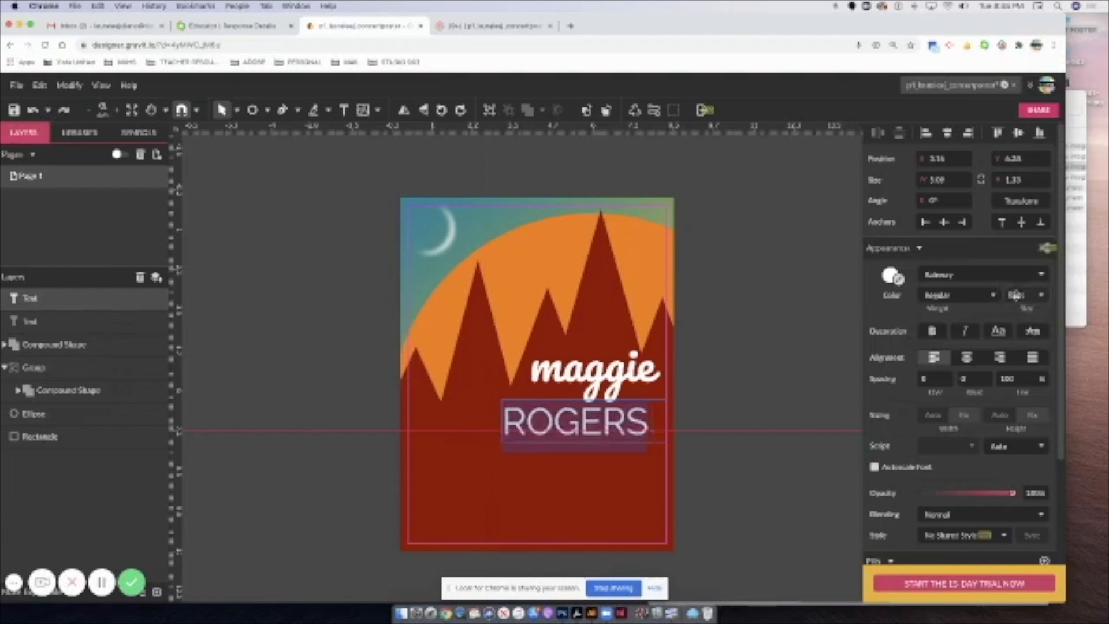
Set the "ROGERS" font size to 75 pt and right-align the text.
{"action": "left_click", "coordinate": [1026, 294]}
{"action": "type", "text": "75"}
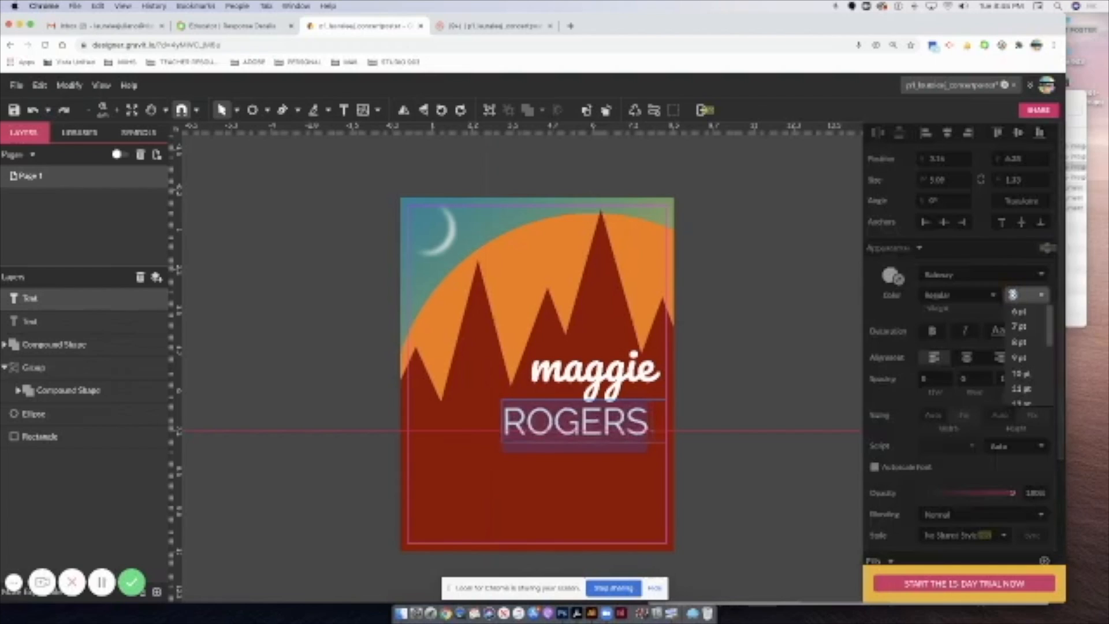
{"action": "key", "text": "Return"}
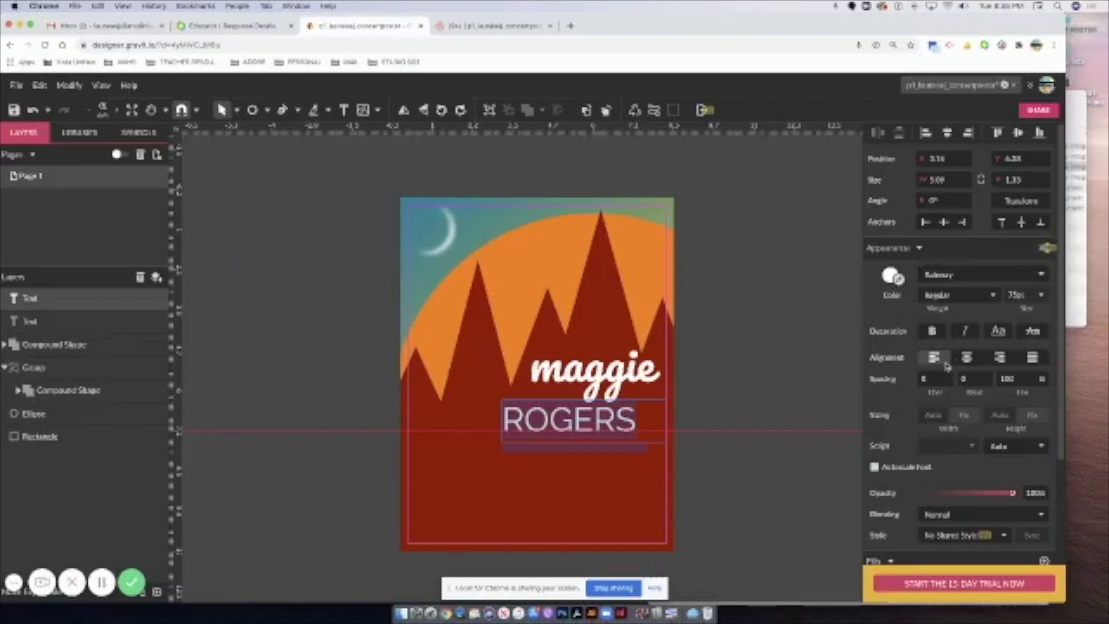
{"action": "left_click", "coordinate": [1001, 358]}
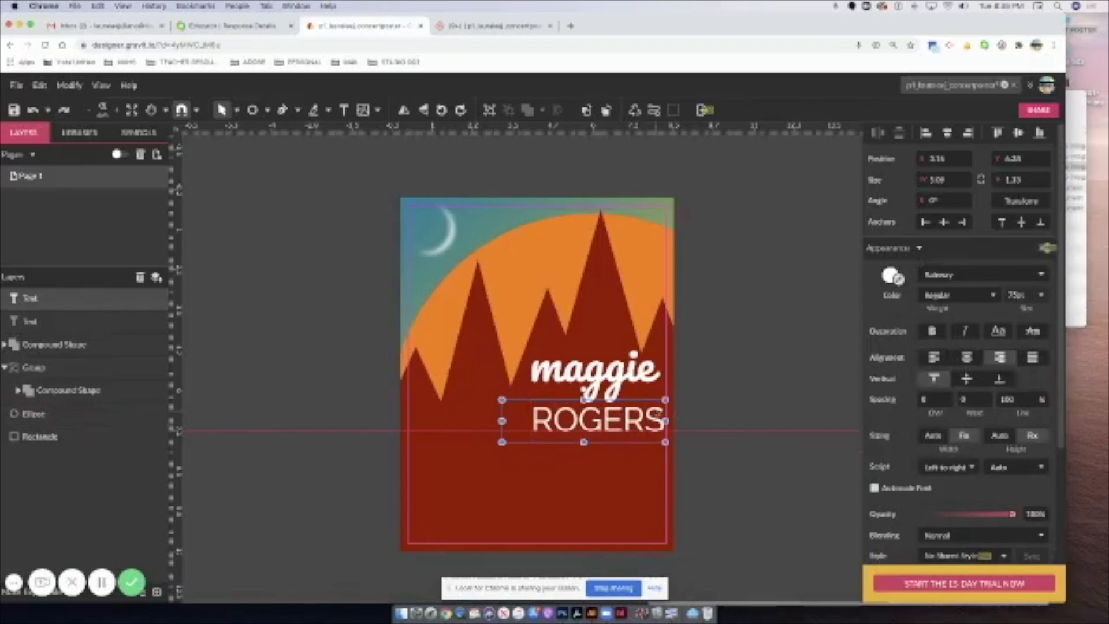
Move the "ROGERS" text box up against "maggie", to about X 3 and Y 5.75 inches, and deselect it.
{"action": "left_click", "coordinate": [650, 404]}
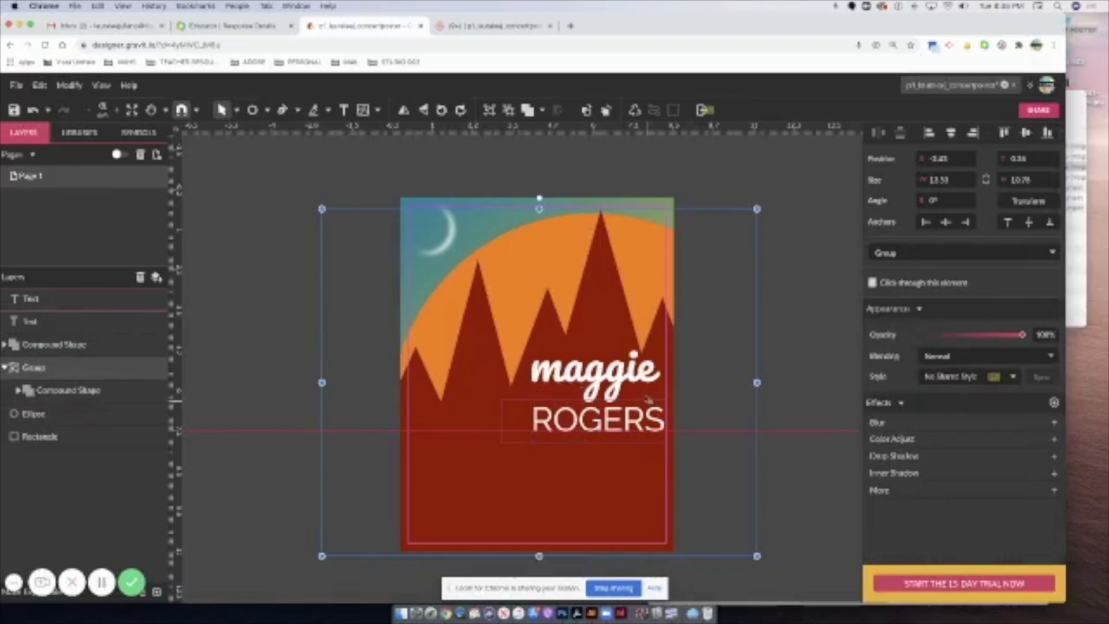
{"action": "double_click", "coordinate": [648, 402]}
{"action": "left_click_drag", "start_coordinate": [645, 386], "coordinate": [644, 387]}
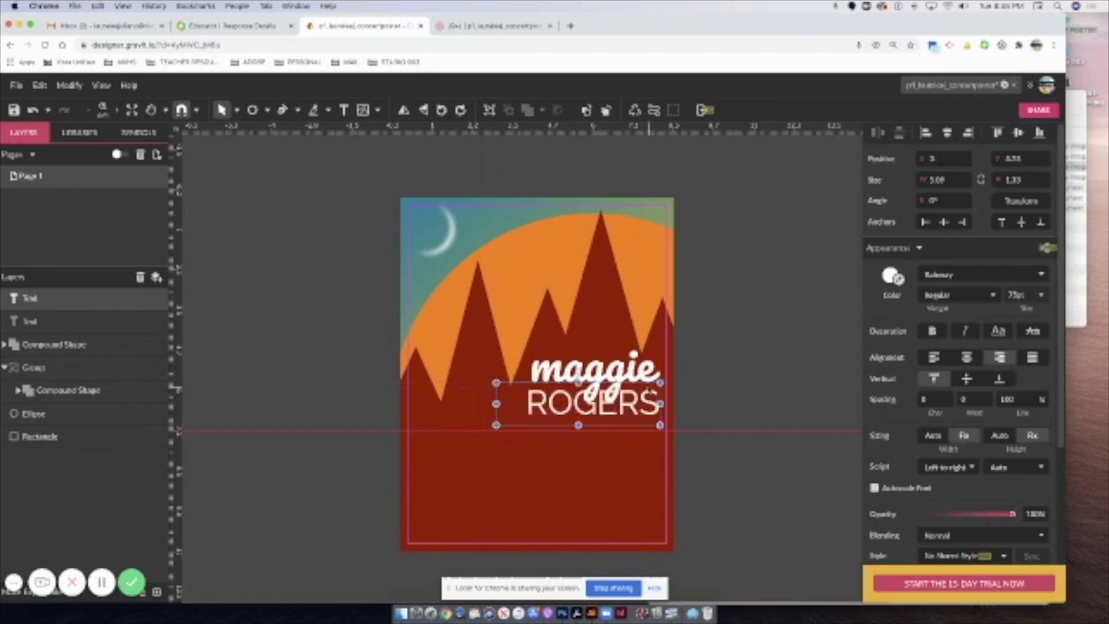
{"action": "left_click", "coordinate": [756, 382]}
{"action": "left_click", "coordinate": [265, 324]}
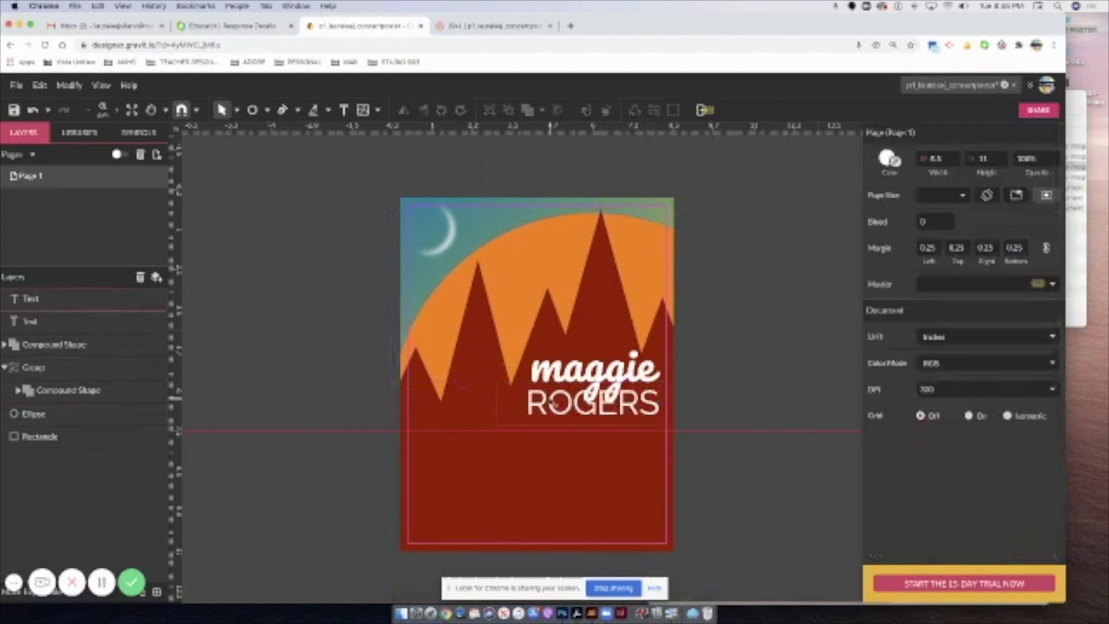
Reduce the "ROGERS" font size to 70 pt and deselect the text.
{"action": "left_click", "coordinate": [569, 413]}
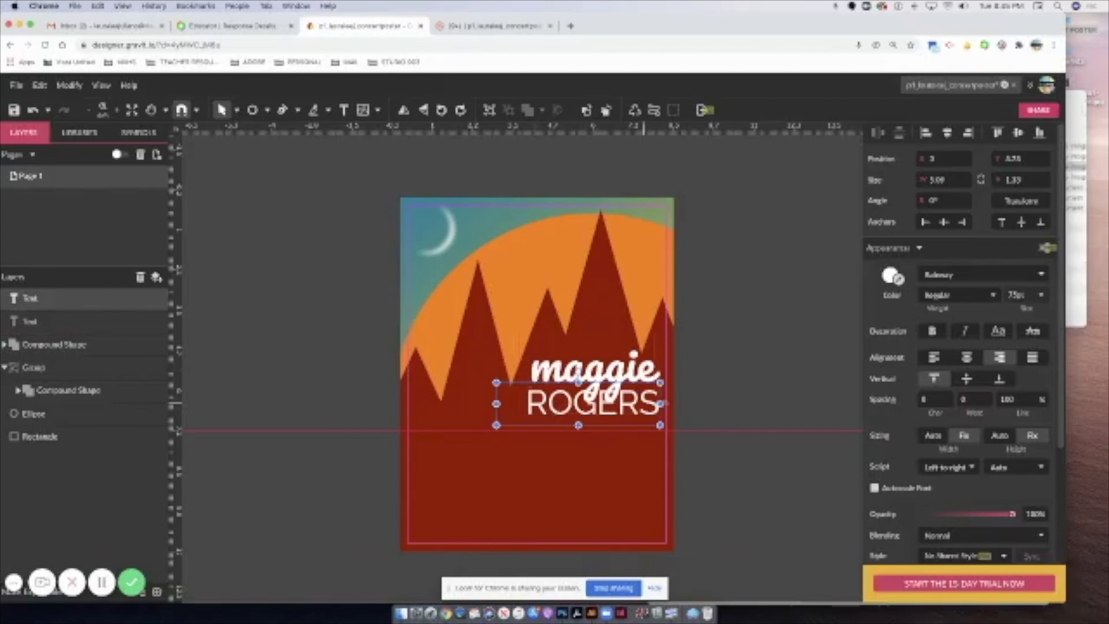
{"action": "double_click", "coordinate": [651, 405]}
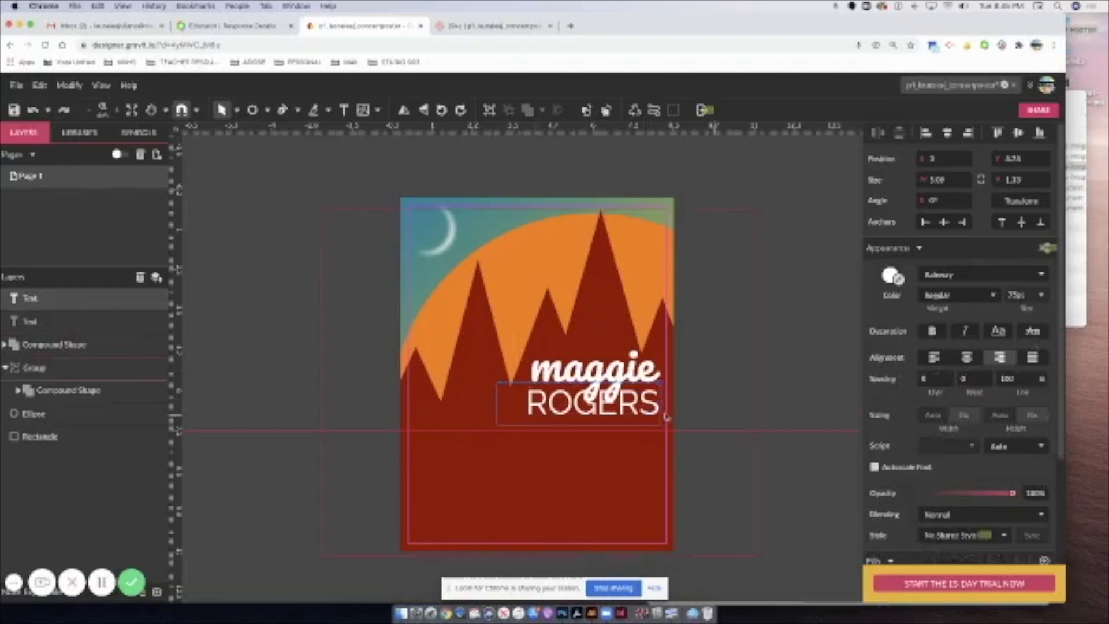
{"action": "key", "text": "Escape"}
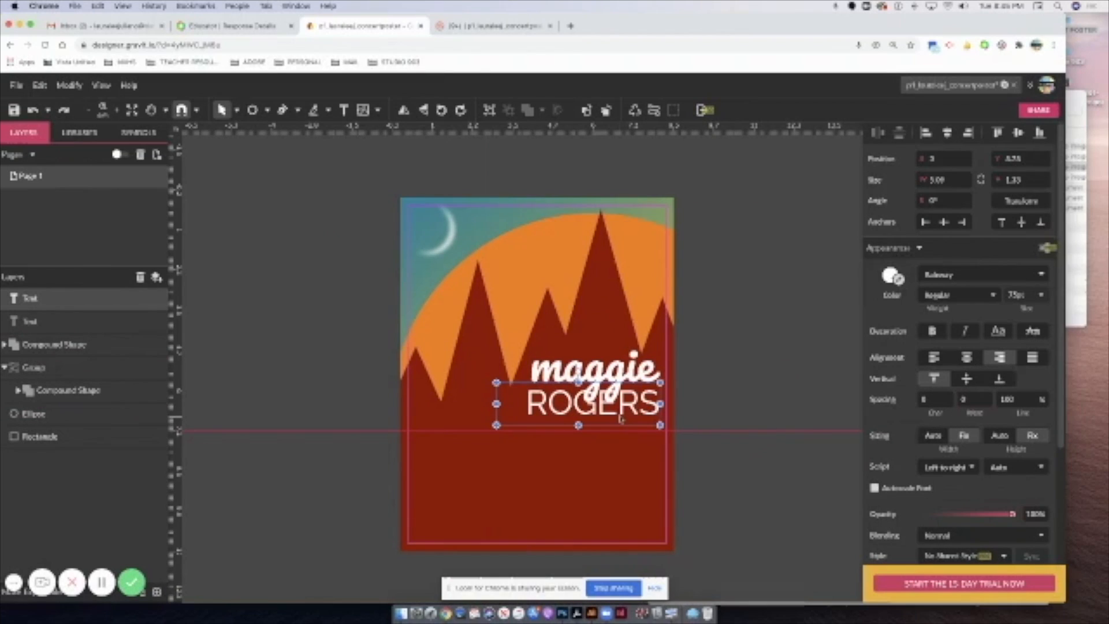
{"action": "left_click", "coordinate": [1021, 294]}
{"action": "type", "text": "7"}
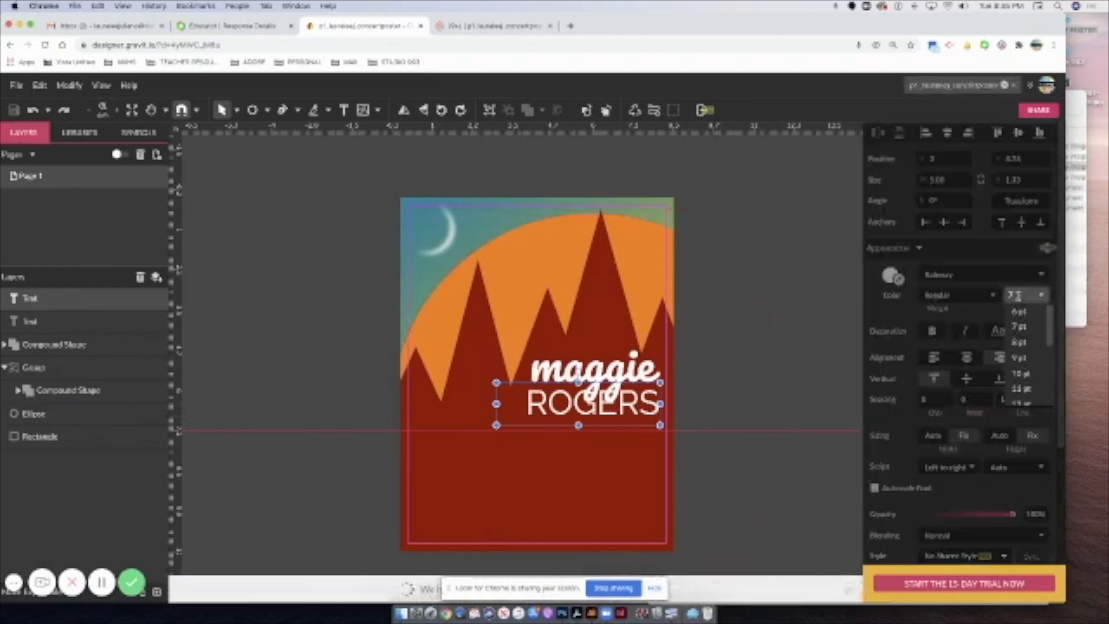
{"action": "key", "text": "Return"}
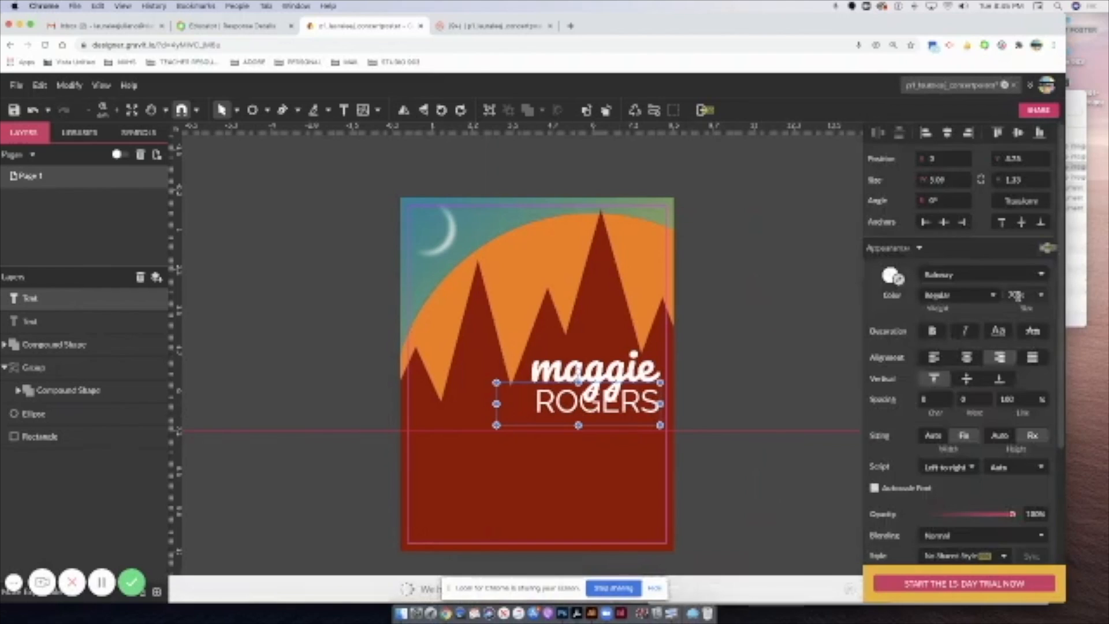
{"action": "left_click", "coordinate": [799, 300]}
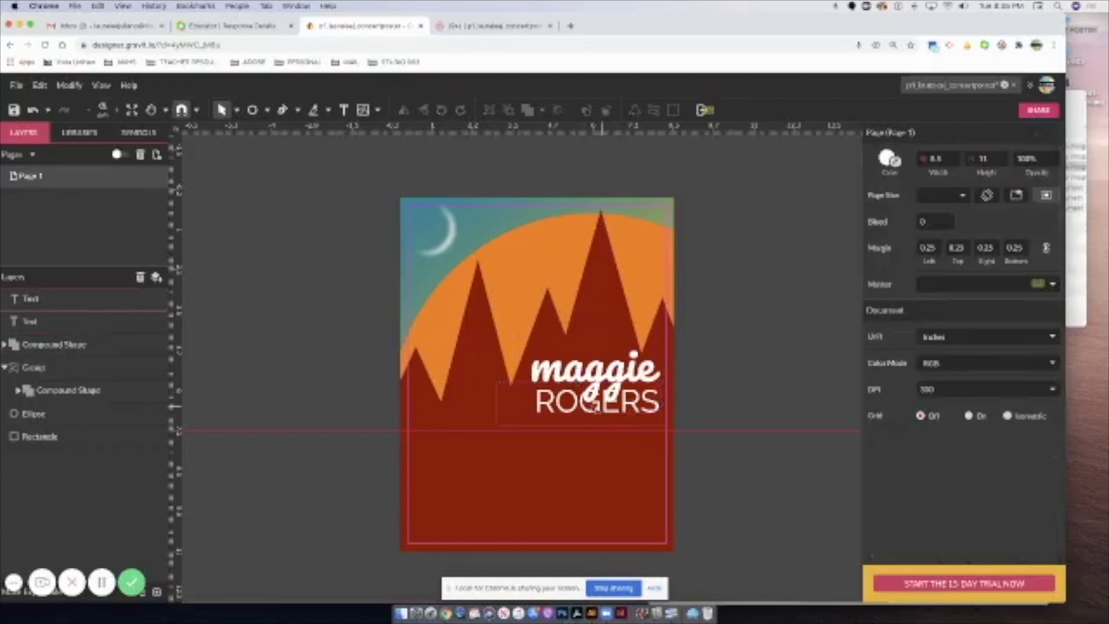
Lower the opacity of the "ROGERS" text so it looks fainter than "maggie", and deselect everything.
{"action": "left_click", "coordinate": [651, 406]}
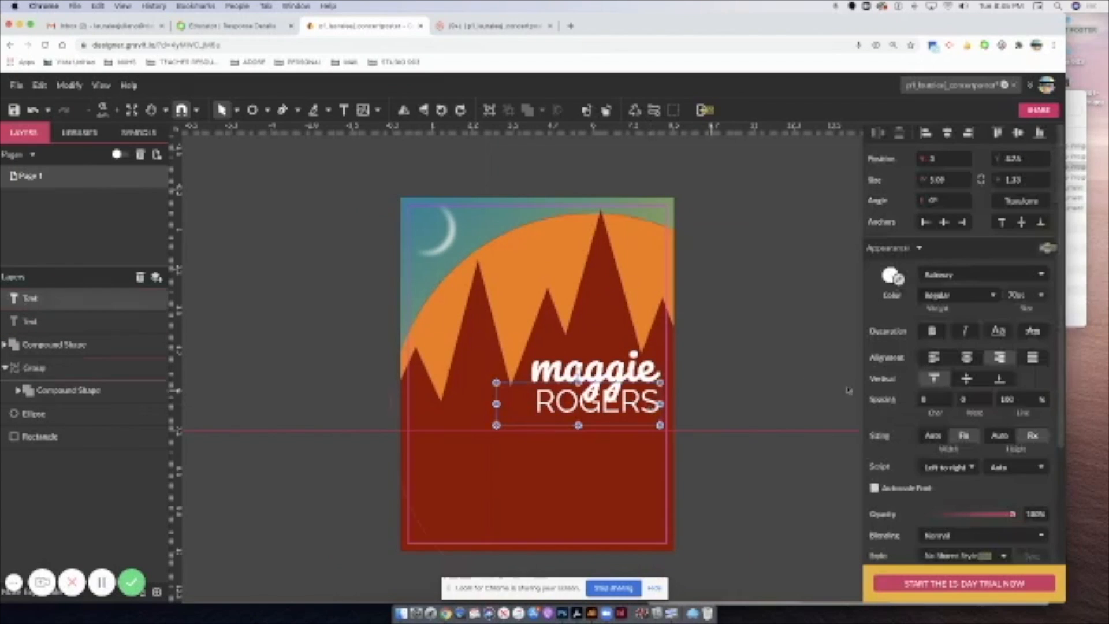
{"action": "left_click_drag", "start_coordinate": [1011, 514], "coordinate": [965, 515]}
{"action": "left_click", "coordinate": [742, 428]}
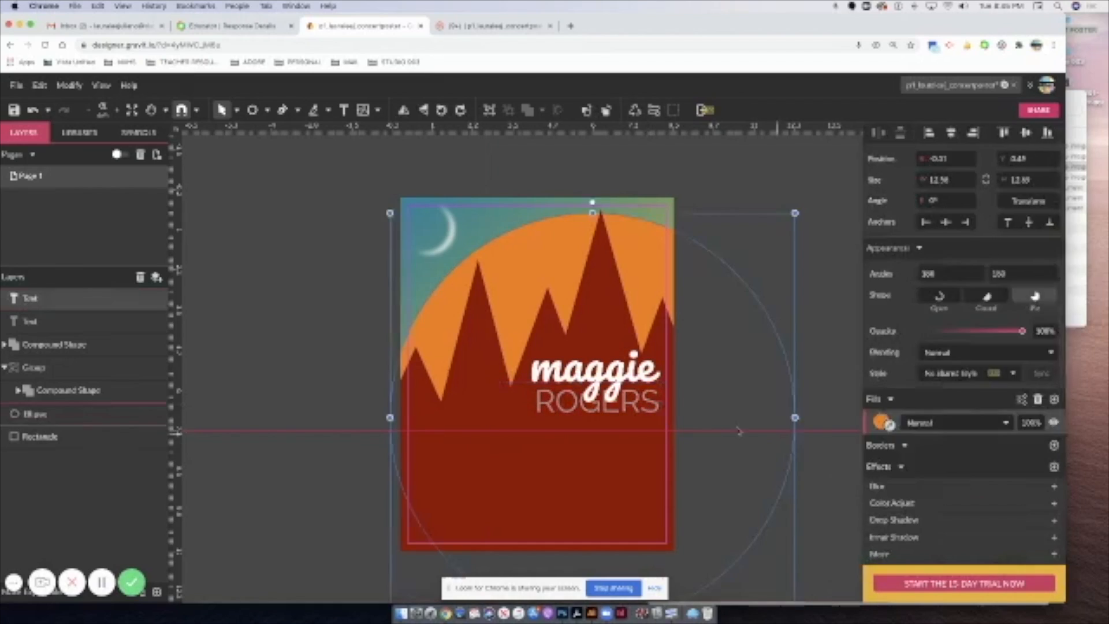
{"action": "left_click", "coordinate": [718, 206]}
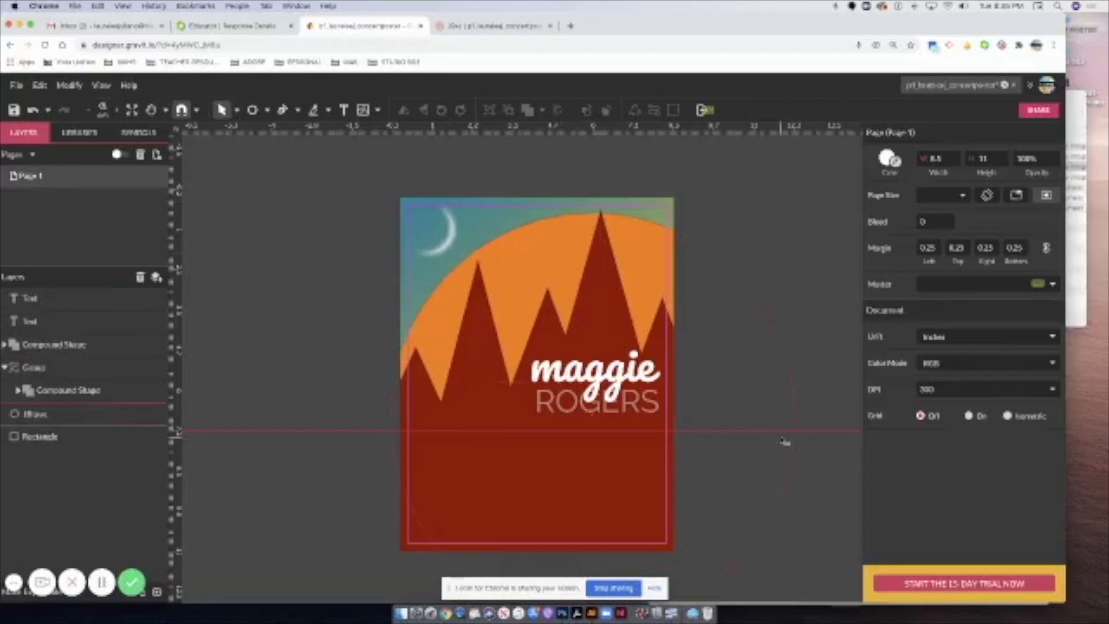
{"action": "key", "text": "super+minus"}
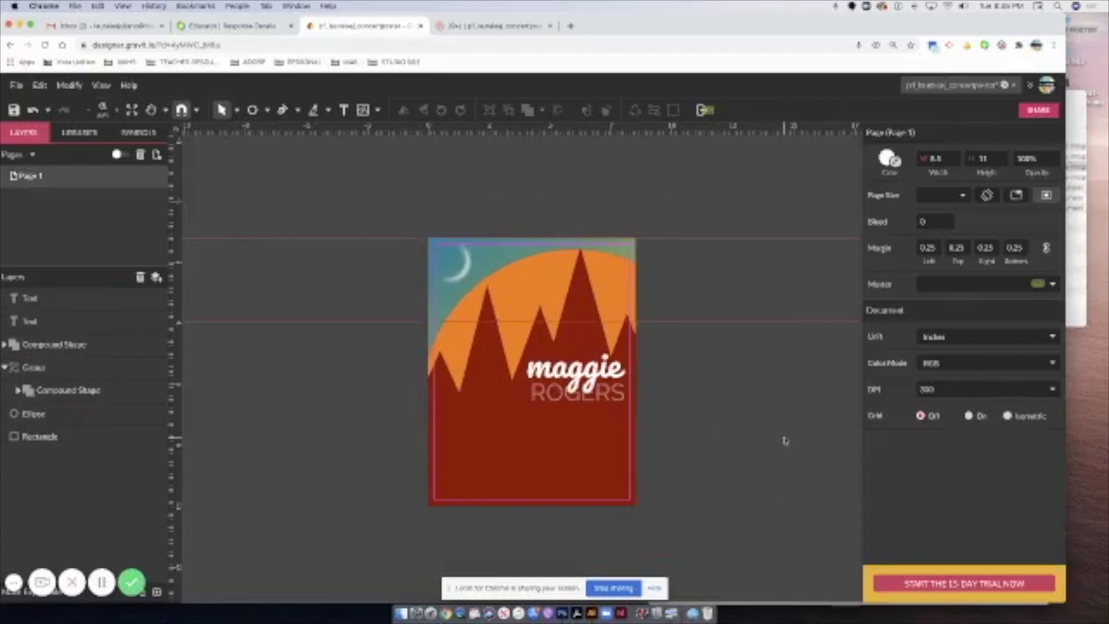
Switch to Preview and show the whole photo of the poster sketches with the handwritten concert details beside the poster.
{"action": "left_click", "coordinate": [1079, 193]}
{"action": "double_click", "coordinate": [847, 166]}
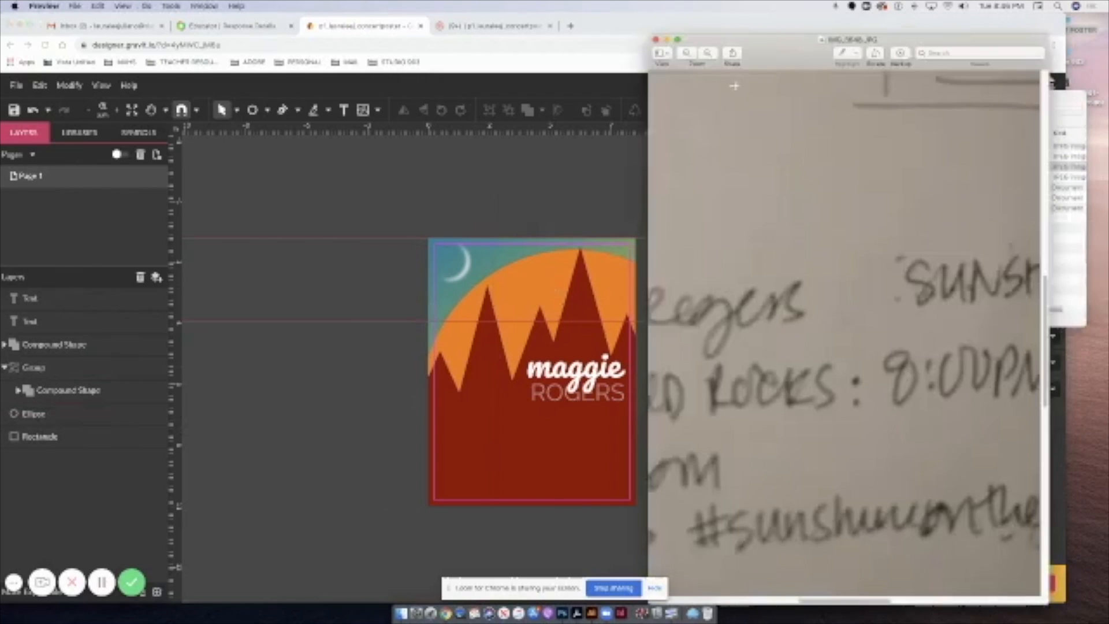
{"action": "left_click_drag", "start_coordinate": [879, 583], "coordinate": [832, 579]}
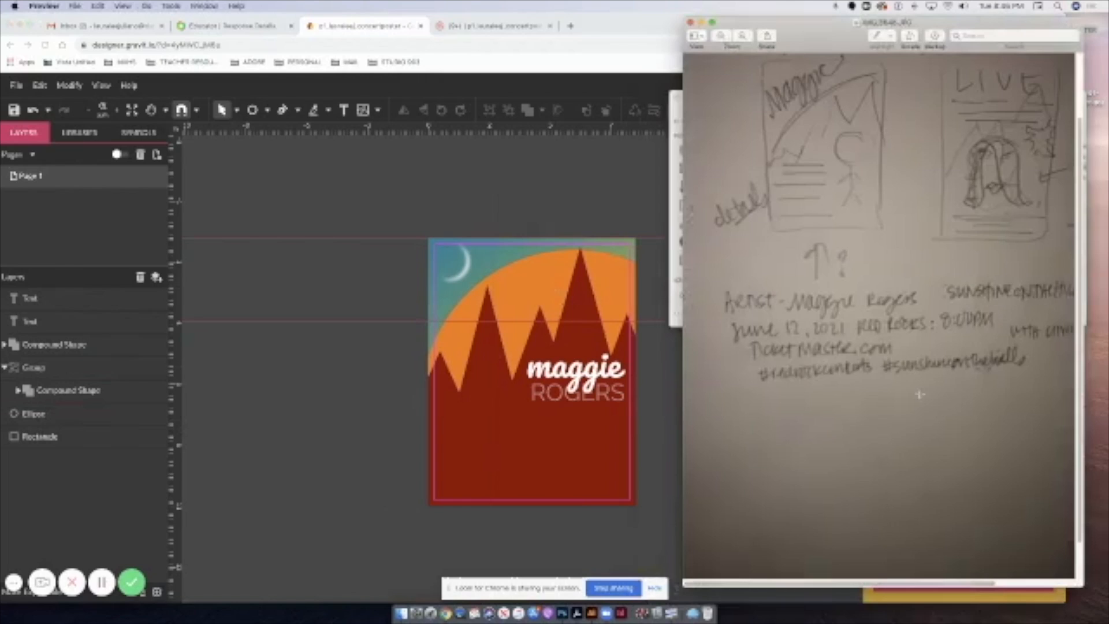
Check the sketch notes and add a centre-aligned text line "SUNSHINE ON THE HILLS TOUR" in the red area below the artist name.
{"action": "left_click_drag", "start_coordinate": [873, 583], "coordinate": [965, 609]}
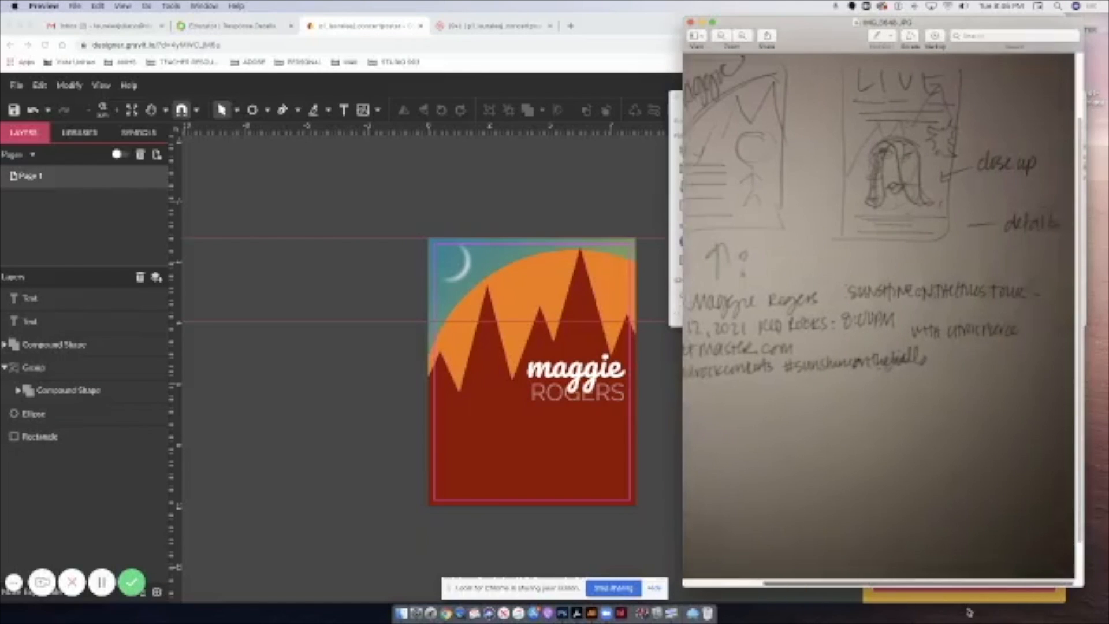
{"action": "left_click_drag", "start_coordinate": [969, 611], "coordinate": [872, 592]}
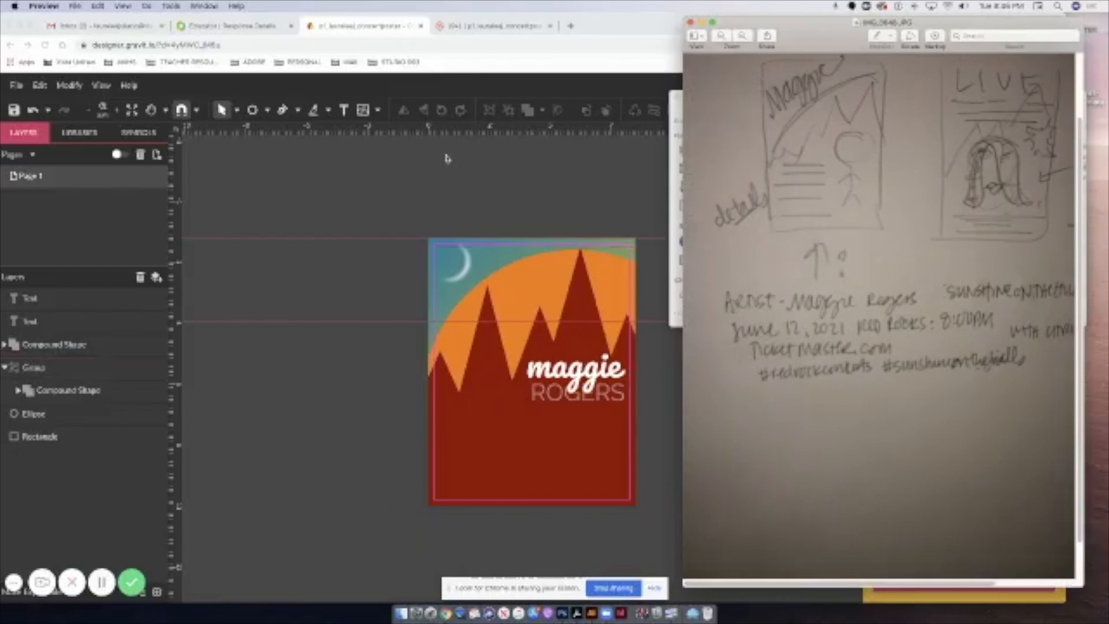
{"action": "left_click", "coordinate": [362, 110]}
{"action": "left_click", "coordinate": [344, 110]}
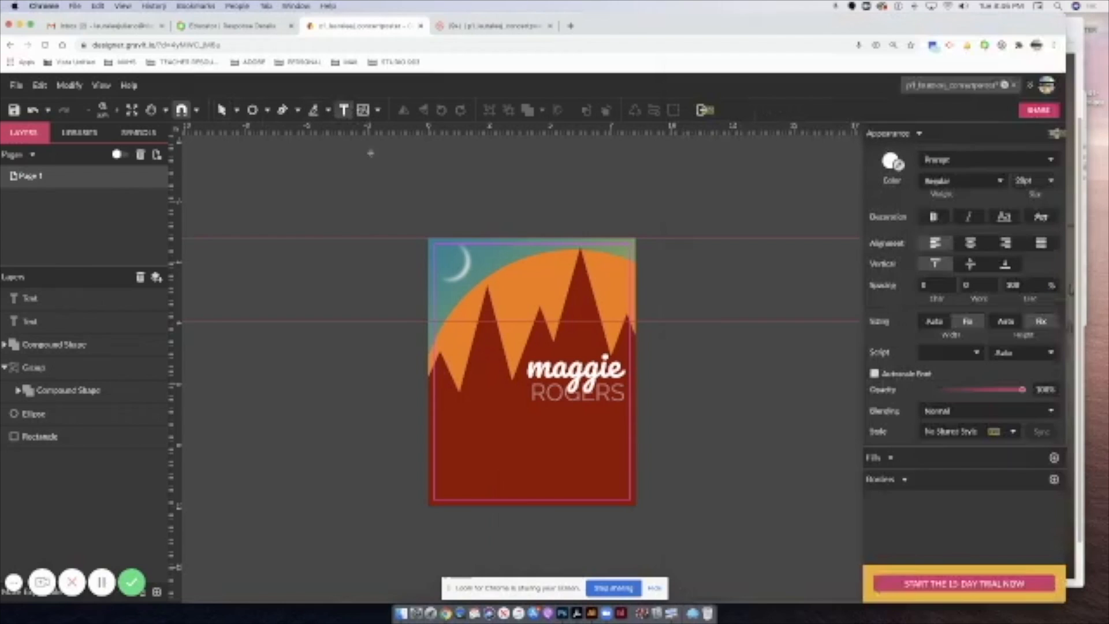
{"action": "left_click", "coordinate": [478, 423]}
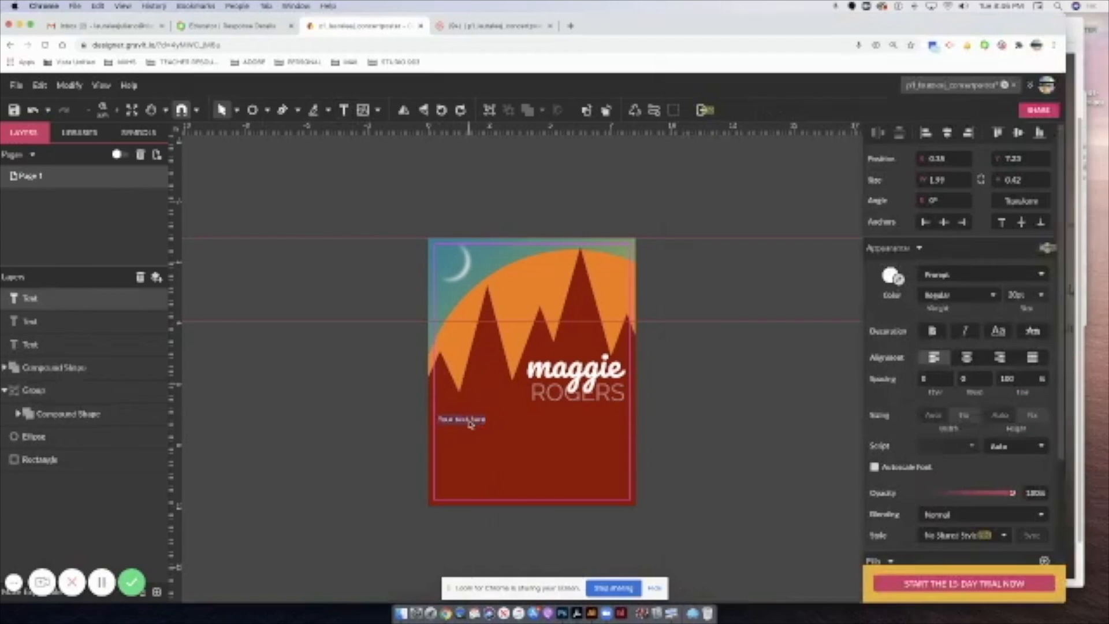
{"action": "type", "text": "sunshine city"}
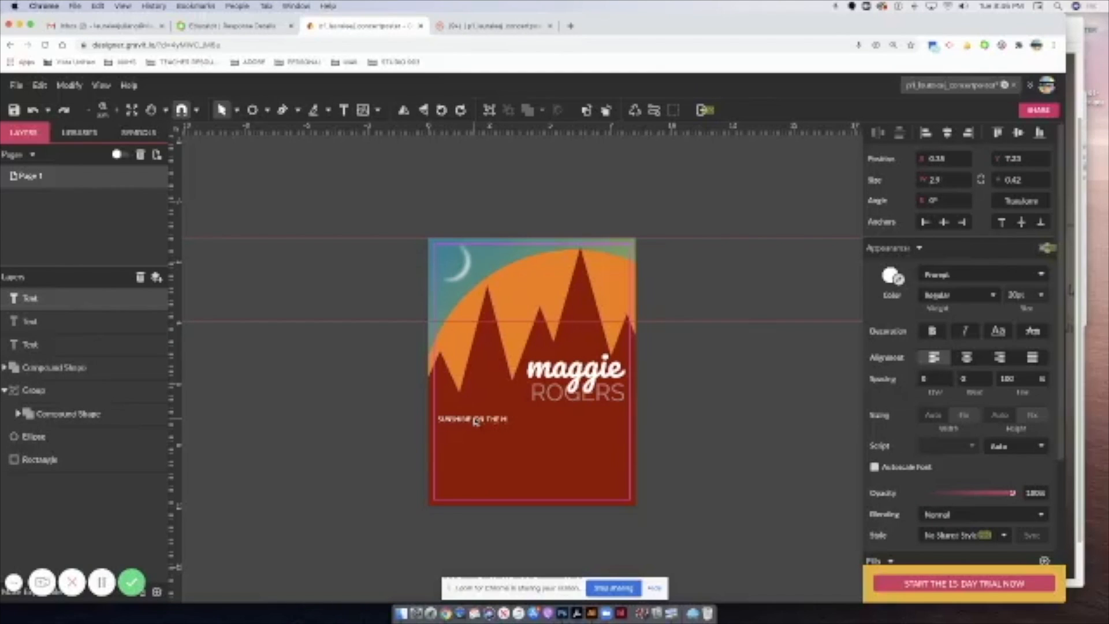
{"action": "type", "text": "ur"}
{"action": "left_click", "coordinate": [971, 356]}
{"action": "key", "text": "Escape"}
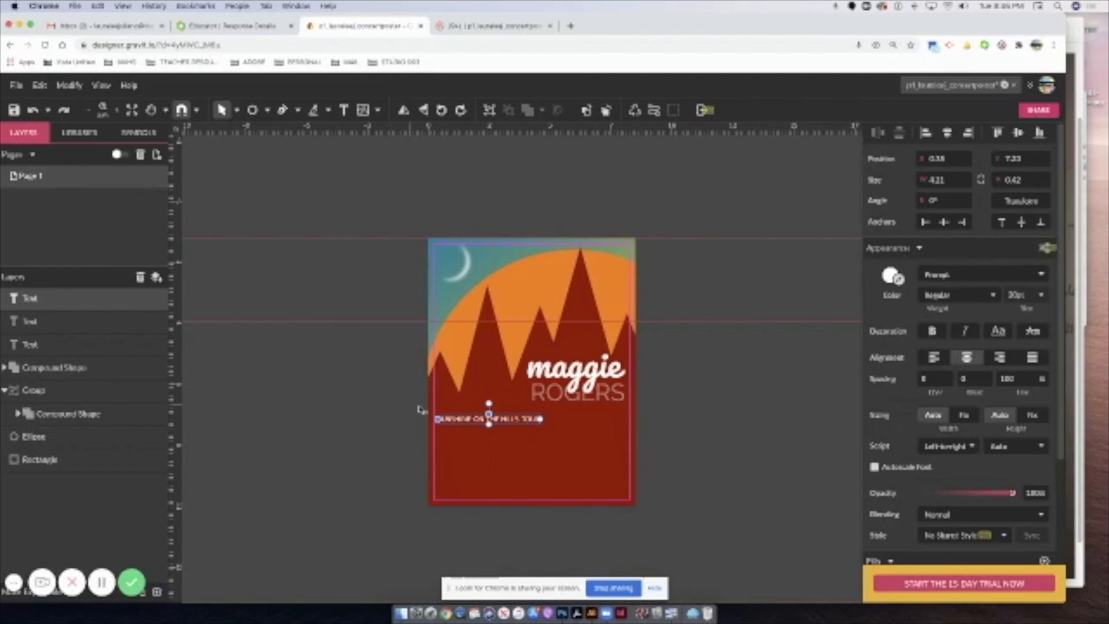
Enlarge the tour title to 40 pt and shift it across the poster width below "ROGERS".
{"action": "left_click_drag", "start_coordinate": [470, 421], "coordinate": [514, 426]}
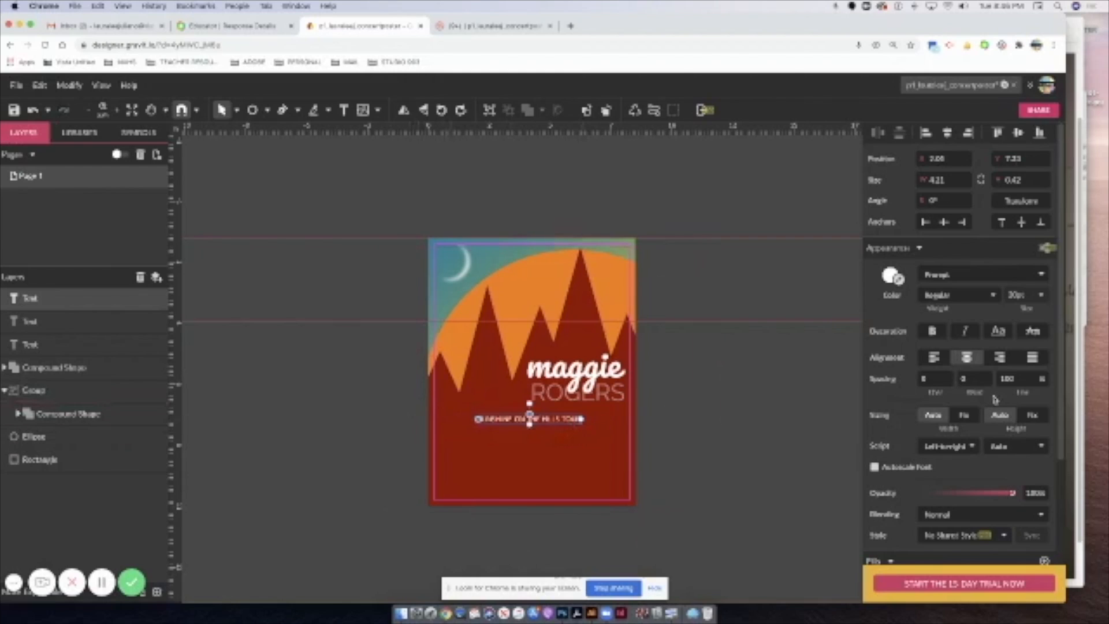
{"action": "left_click", "coordinate": [1042, 295]}
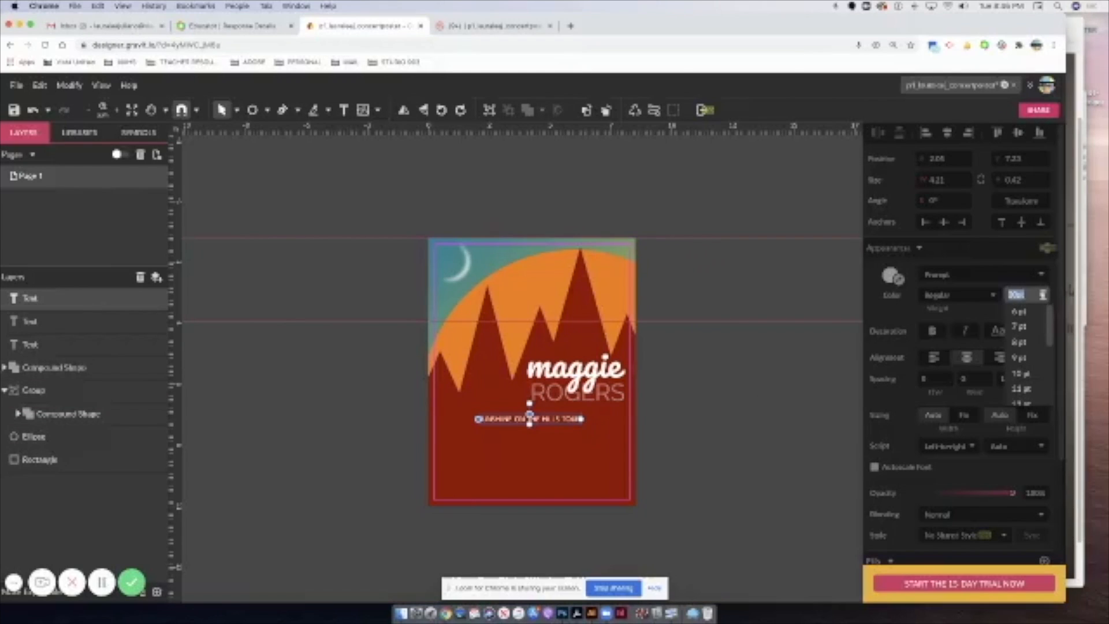
{"action": "type", "text": "2"}
{"action": "key", "text": "Return"}
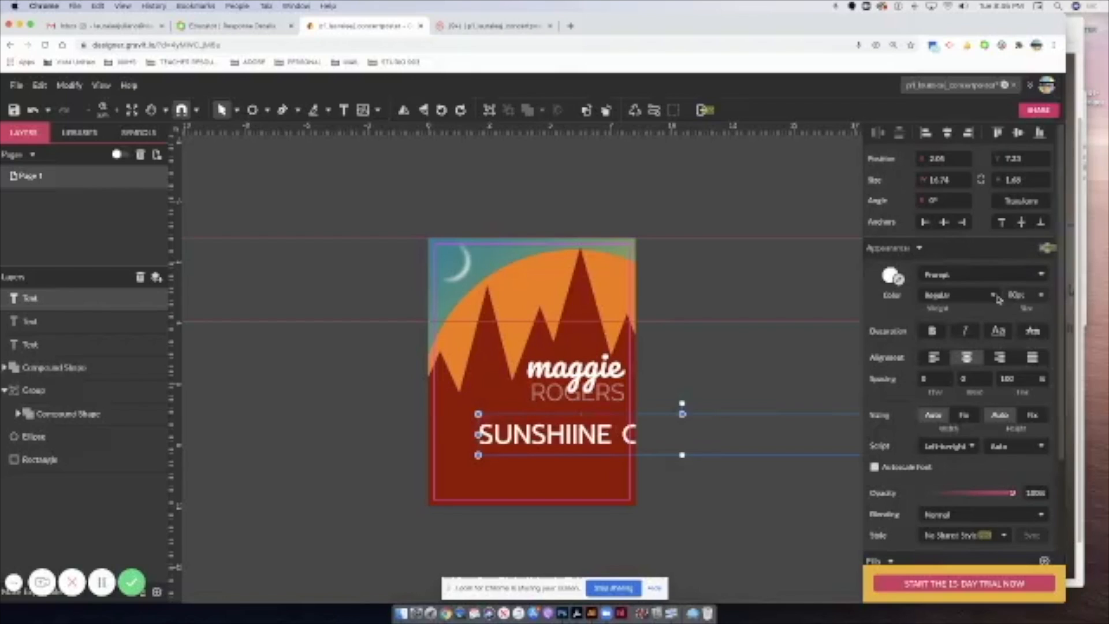
{"action": "left_click", "coordinate": [1023, 296]}
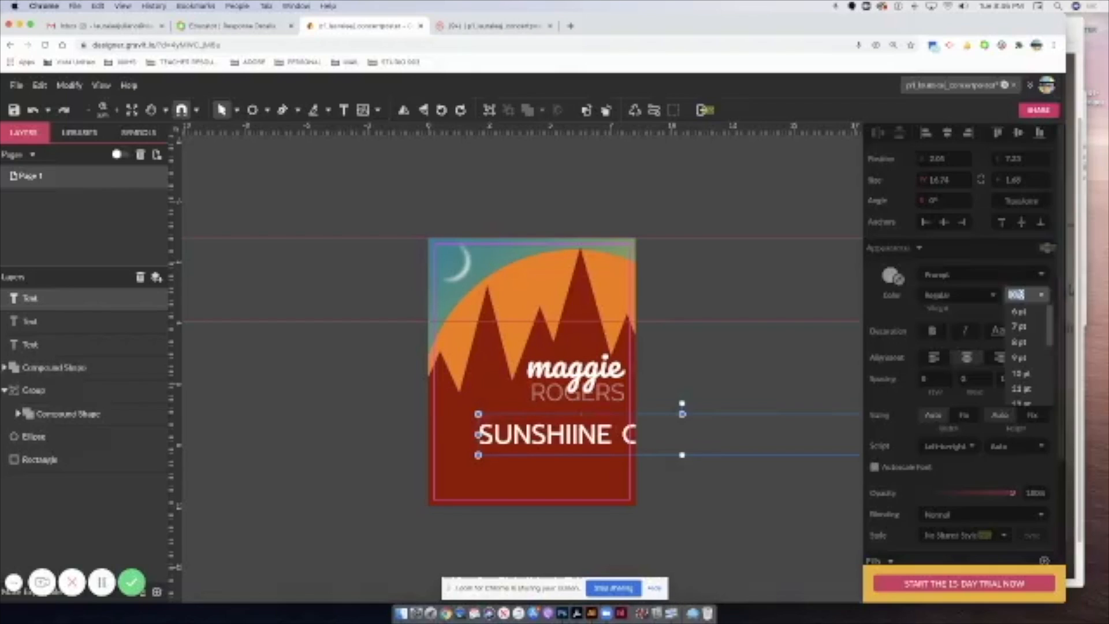
{"action": "type", "text": "40"}
{"action": "key", "text": "Return"}
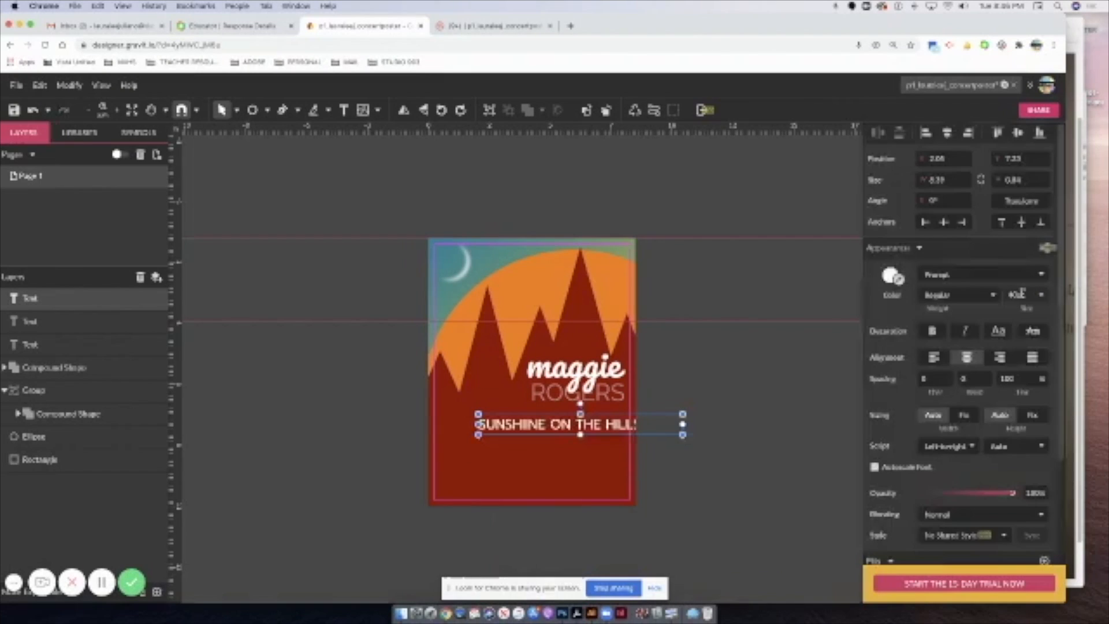
{"action": "left_click", "coordinate": [620, 426]}
{"action": "left_click", "coordinate": [618, 427]}
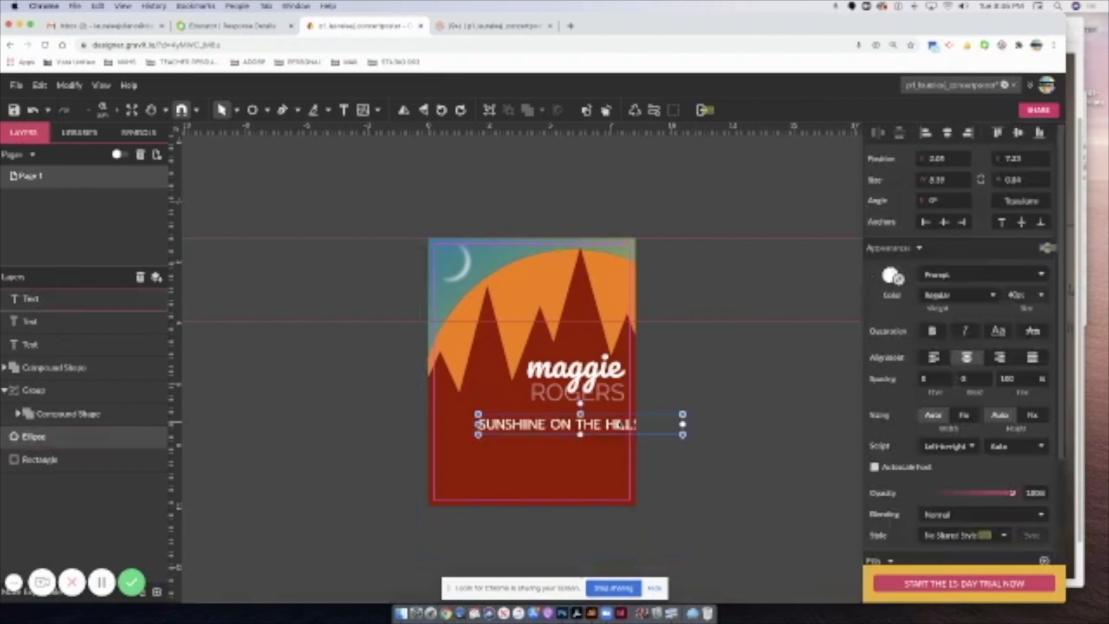
{"action": "left_click_drag", "start_coordinate": [616, 428], "coordinate": [570, 430]}
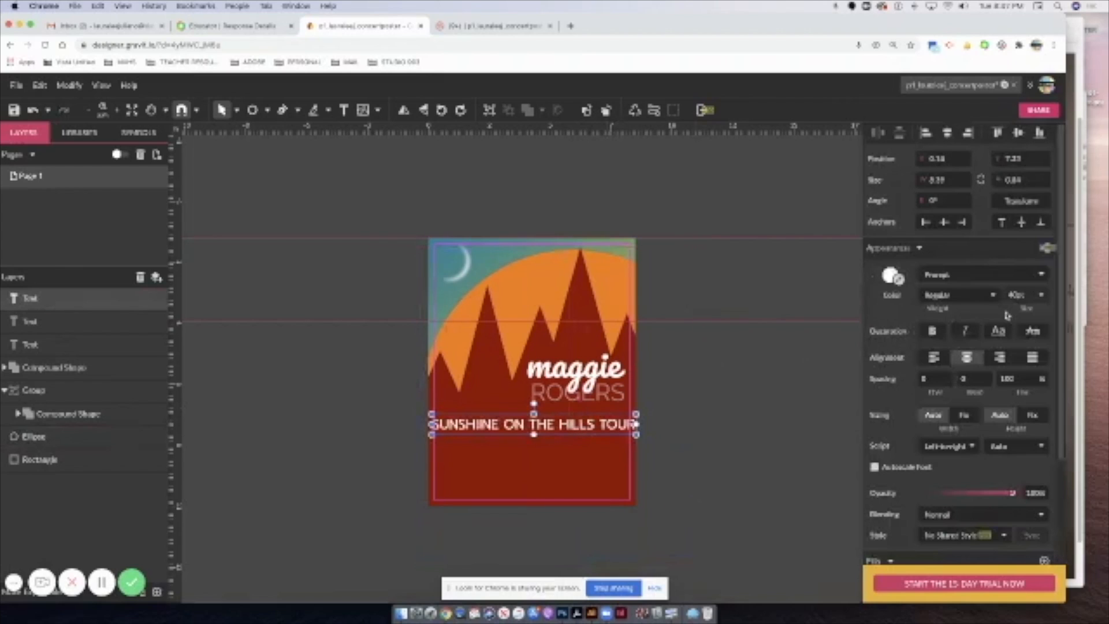
Remove the extra I from "SUNSHINE" in the tour title, reduce its font size to 35 pt and deselect it.
{"action": "double_click", "coordinate": [479, 425]}
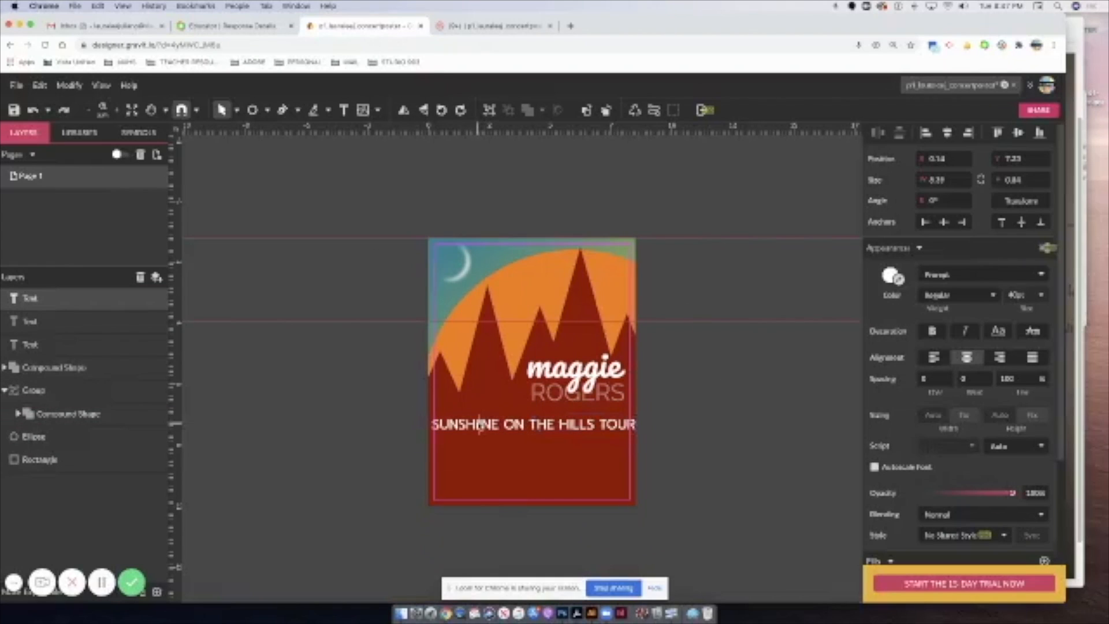
{"action": "key", "text": "Escape"}
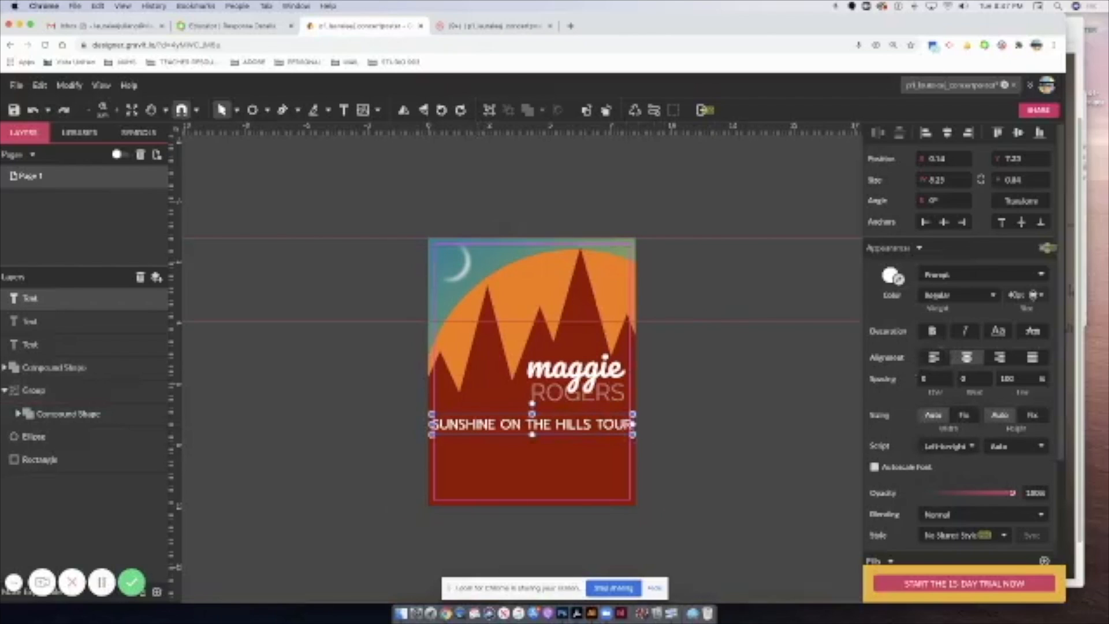
{"action": "left_click_drag", "start_coordinate": [1029, 294], "coordinate": [967, 296]}
{"action": "double_click", "coordinate": [1020, 293]}
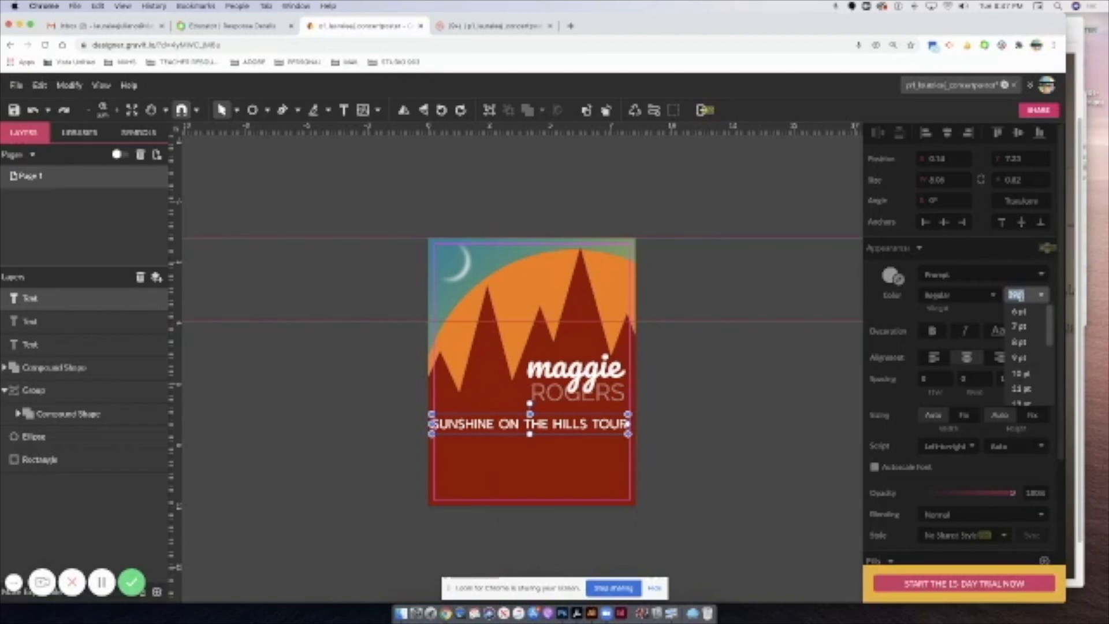
{"action": "type", "text": "35"}
{"action": "key", "text": "Return"}
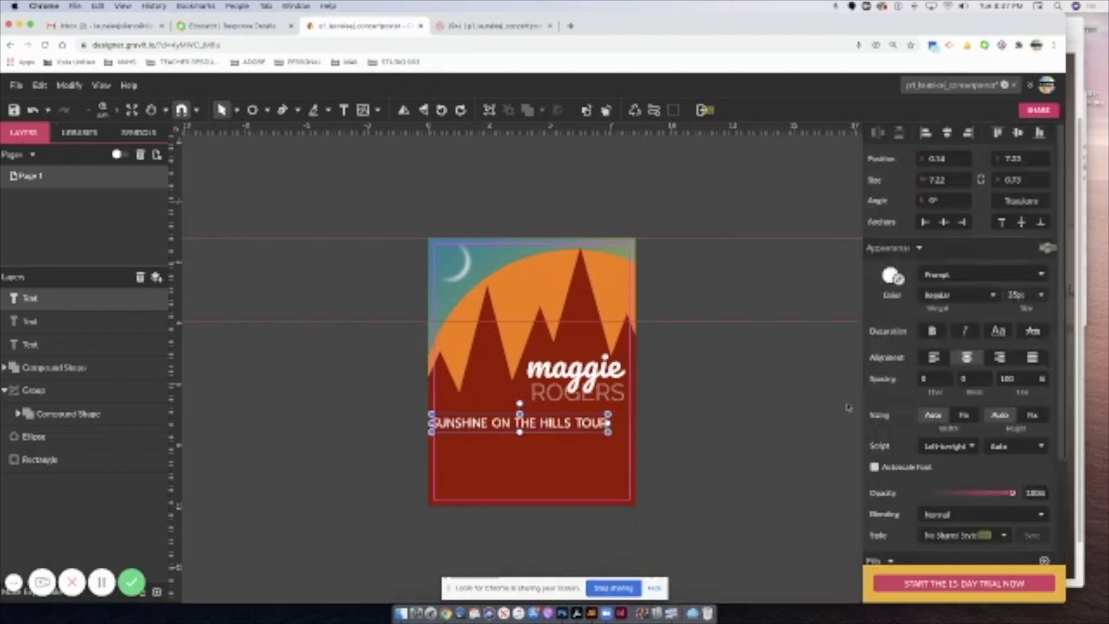
{"action": "left_click", "coordinate": [712, 500]}
Move the tour title directly beneath "ROGERS", nudge it to about X 0.75 and Y 6.84 inches, and deselect it.
{"action": "left_click", "coordinate": [579, 418]}
{"action": "left_click_drag", "start_coordinate": [580, 418], "coordinate": [577, 415]}
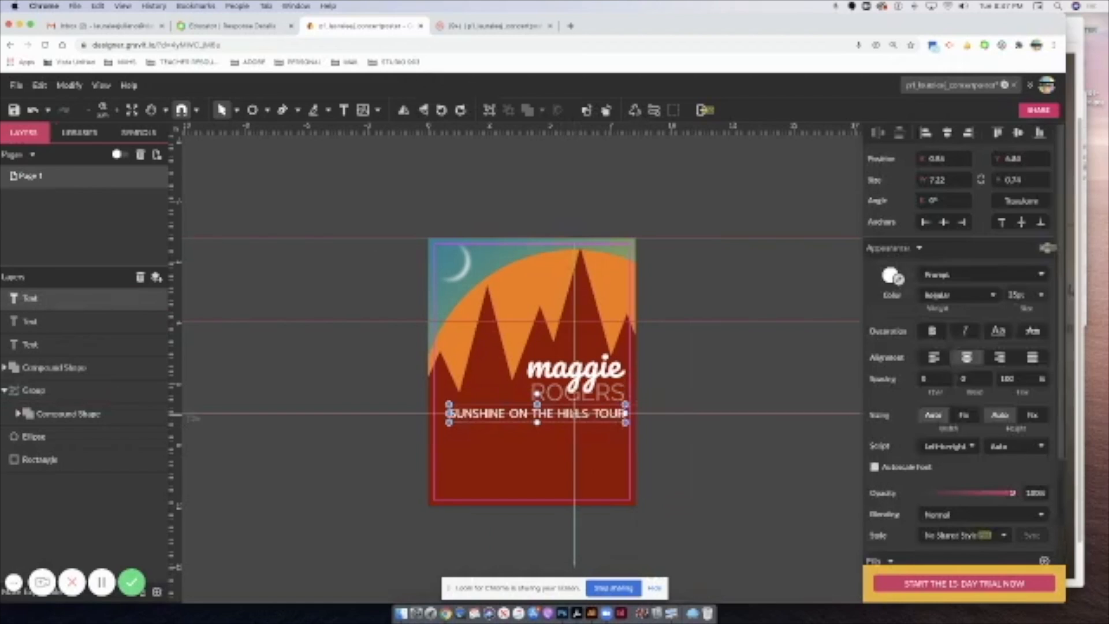
{"action": "left_click", "coordinate": [693, 398]}
{"action": "left_click", "coordinate": [576, 422]}
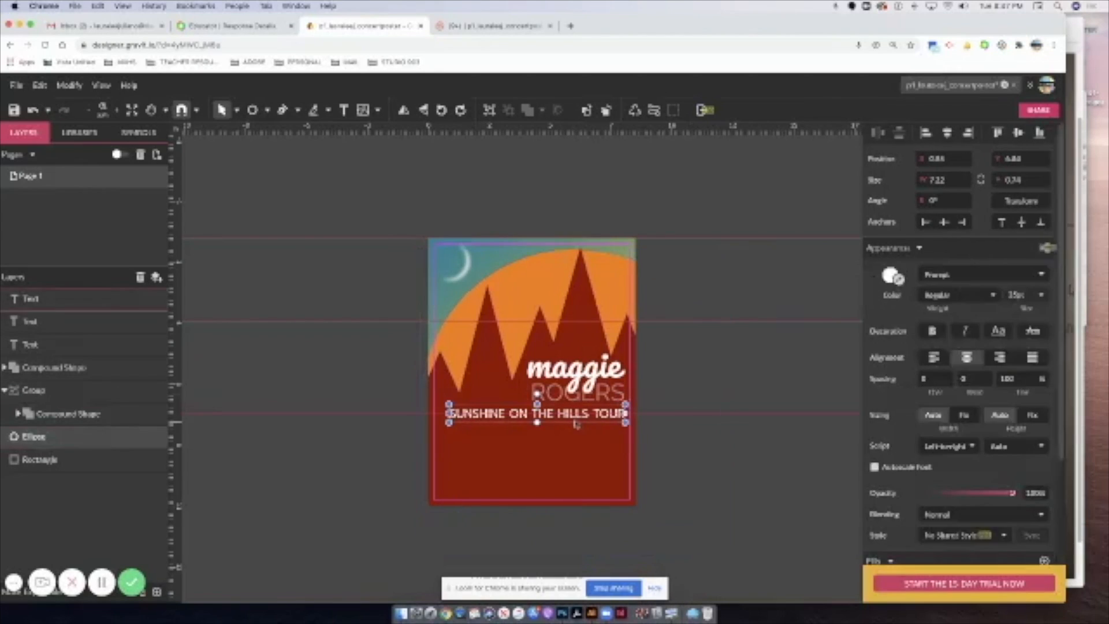
{"action": "key", "text": "Left"}
{"action": "key", "text": "Left"}
{"action": "key", "text": "Left"}
{"action": "key", "text": "Left"}
{"action": "key", "text": "Left"}
{"action": "key", "text": "Left"}
{"action": "key", "text": "Left"}
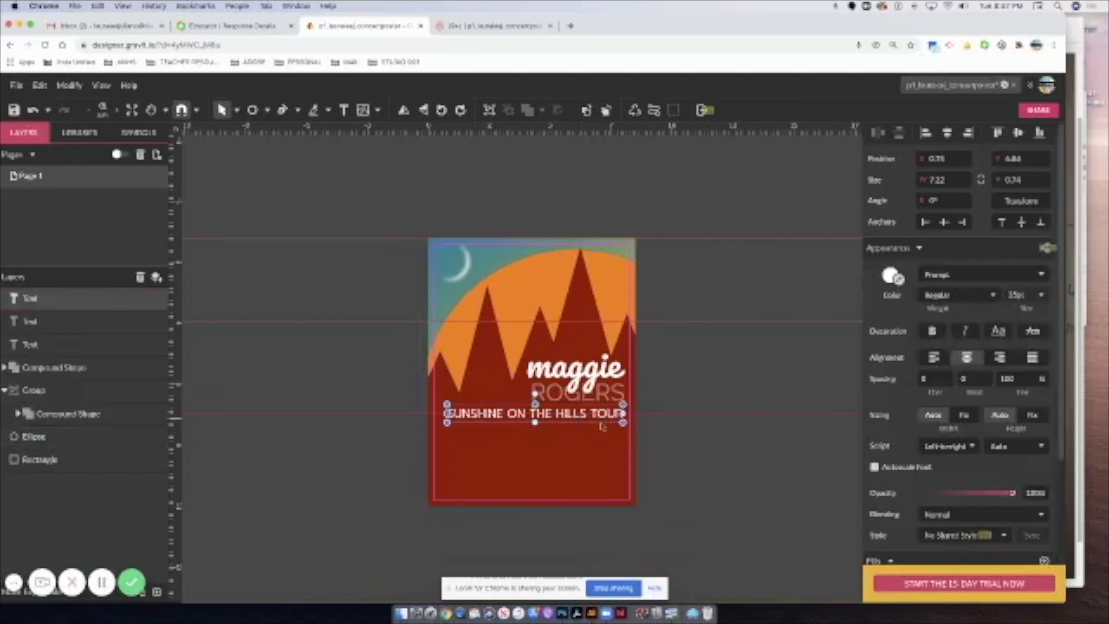
{"action": "left_click", "coordinate": [600, 432]}
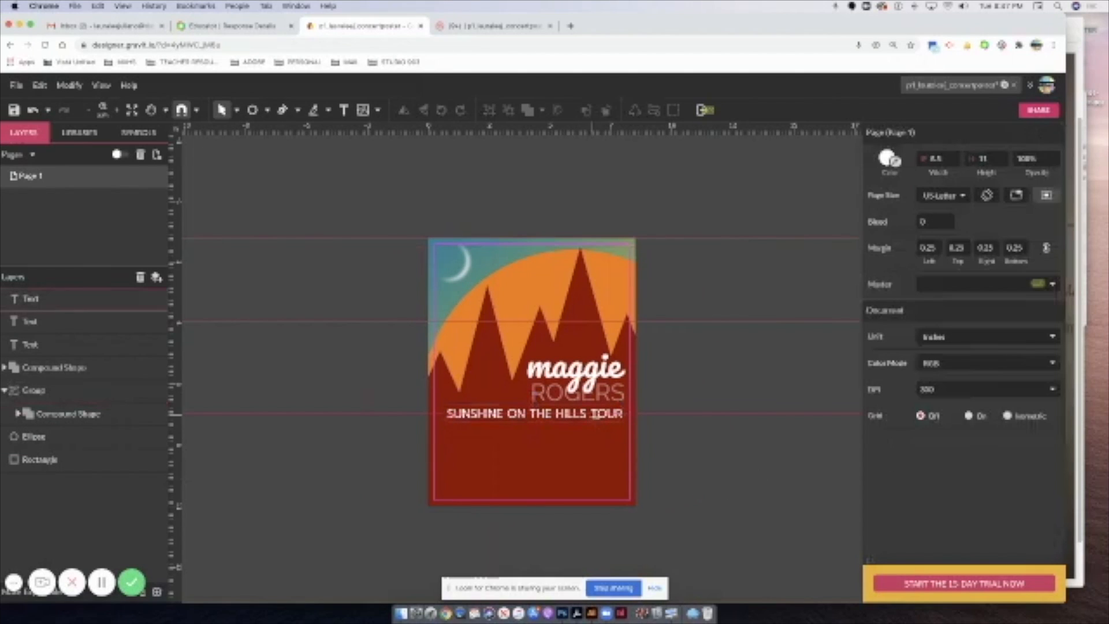
Move the tour title up over the mountain peaks, centred horizontally at about X 0.64 and Y 2 inches.
{"action": "left_click_drag", "start_coordinate": [523, 421], "coordinate": [519, 303]}
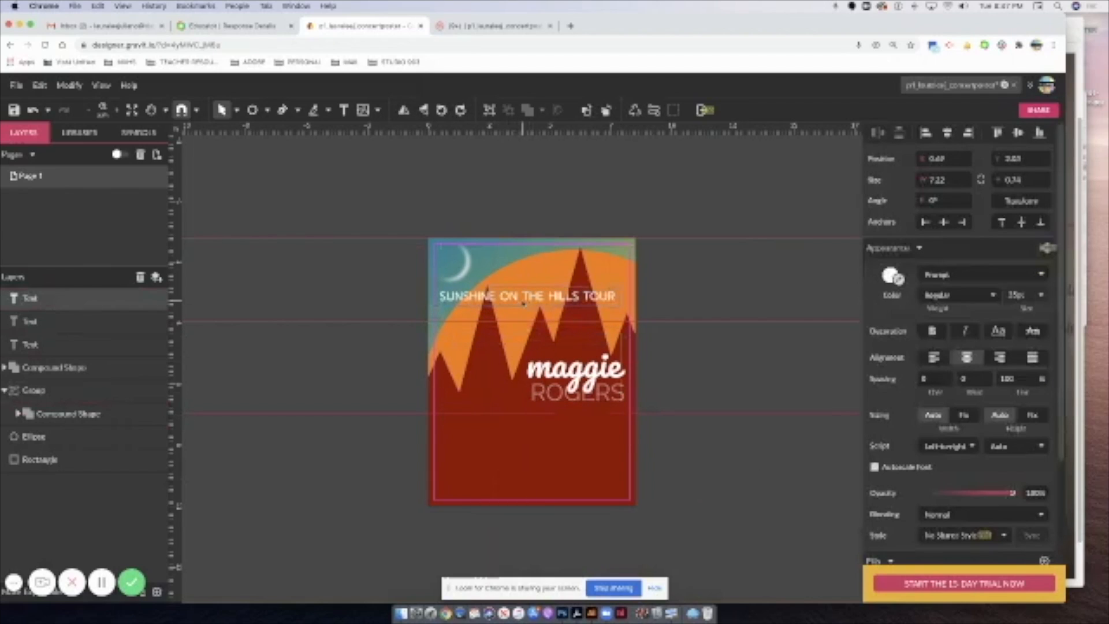
{"action": "left_click_drag", "start_coordinate": [519, 303], "coordinate": [525, 304]}
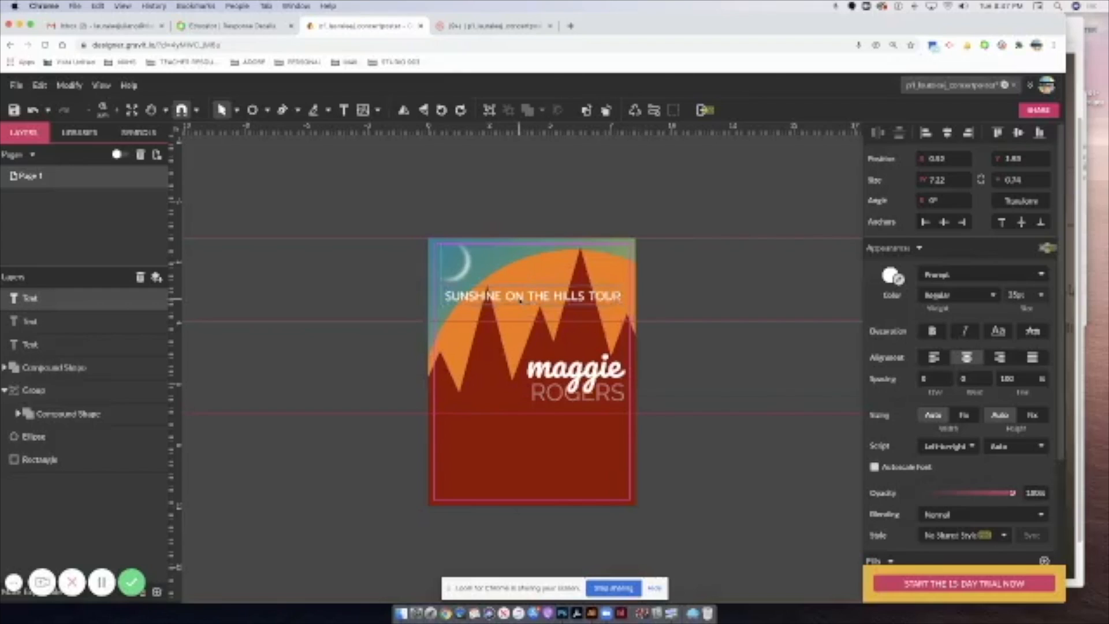
{"action": "left_click_drag", "start_coordinate": [523, 302], "coordinate": [523, 302]}
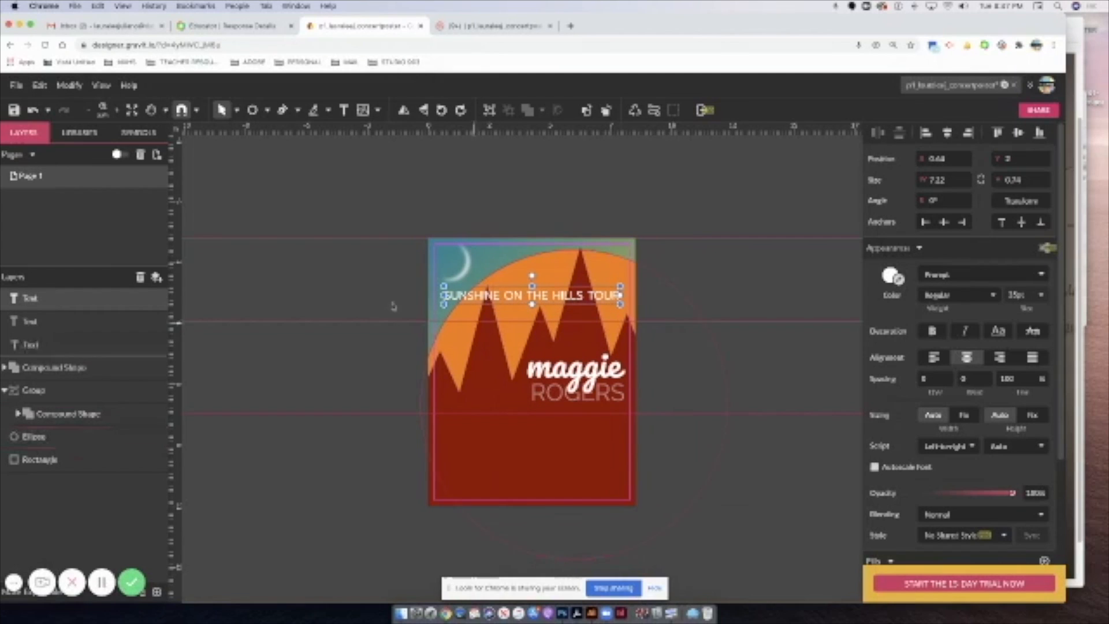
Draw a text box about 4.78 by 3.28 inches below the artist name, reading "RED ROCKS AMPHITHEATRE", "JUNE 12, 2021" and "8:00 PM" on separate lines.
{"action": "left_click", "coordinate": [344, 110]}
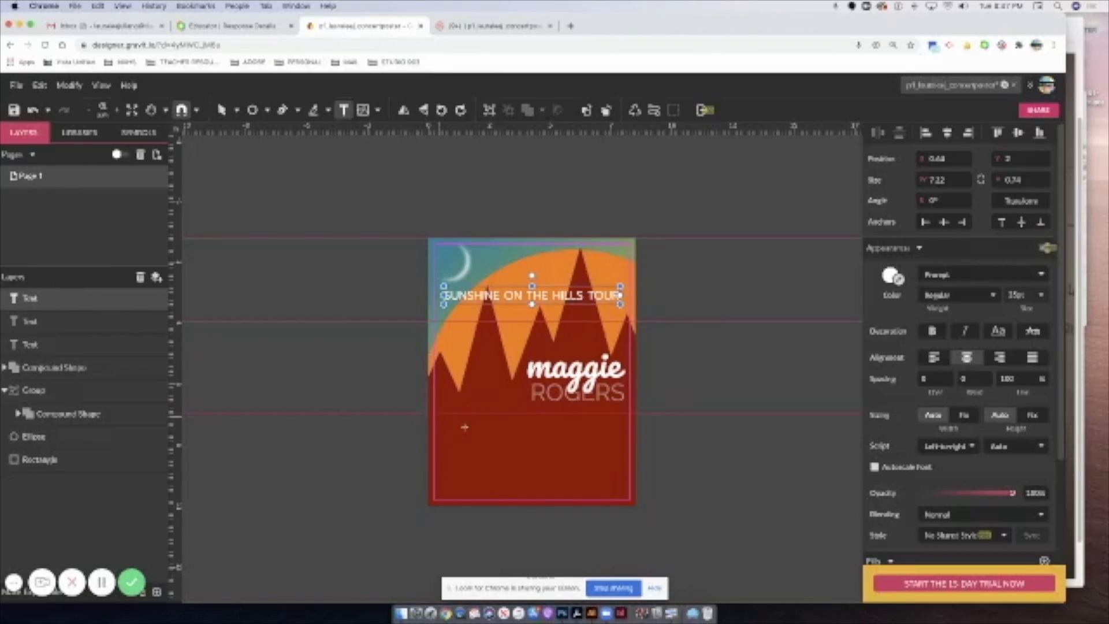
{"action": "left_click_drag", "start_coordinate": [439, 415], "coordinate": [556, 496]}
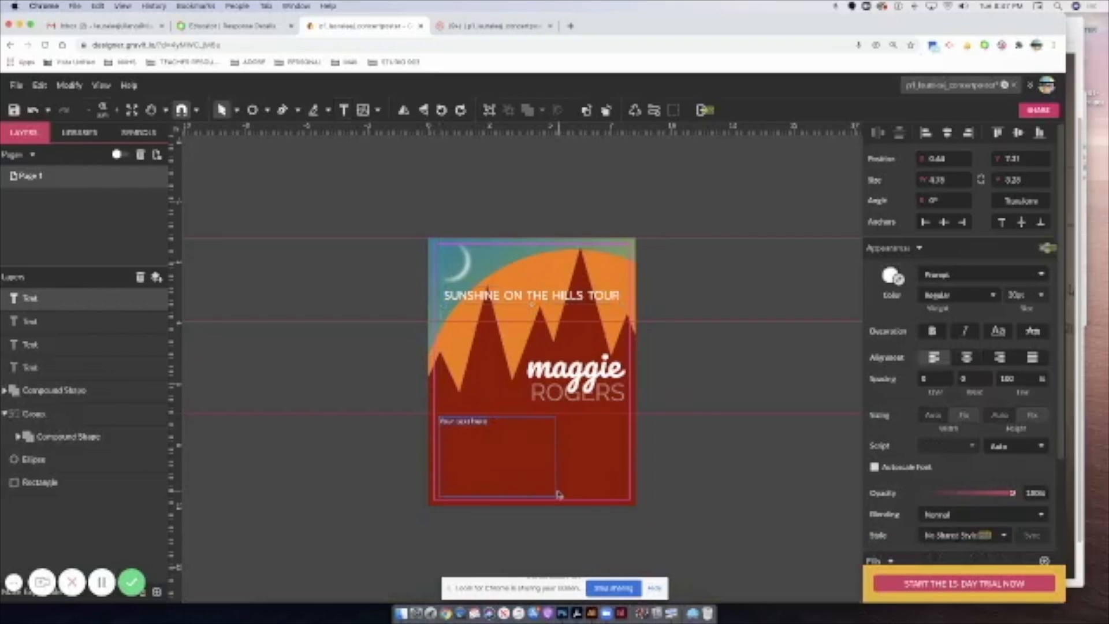
{"action": "type", "text": "RED ROCKS AMPHITHEATRE"}
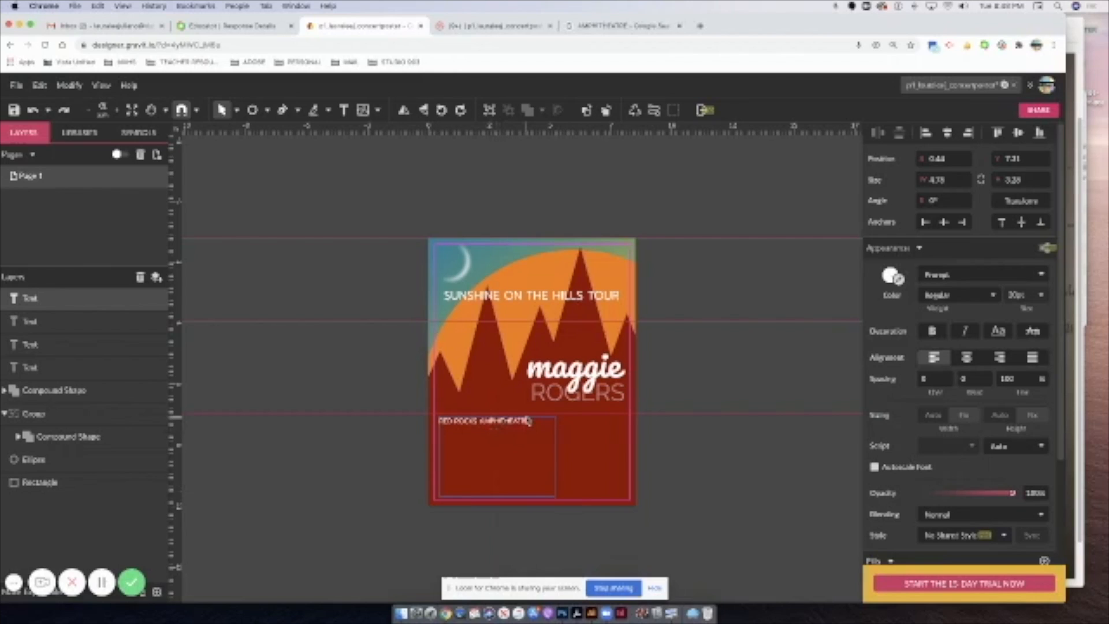
{"action": "left_click", "coordinate": [1077, 186]}
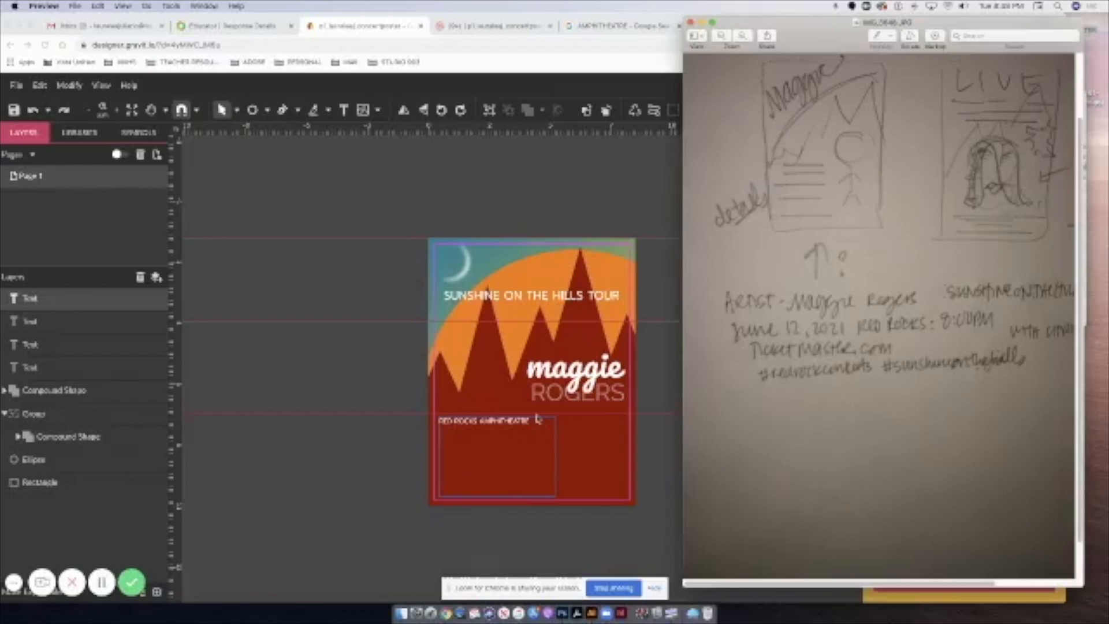
{"action": "left_click", "coordinate": [468, 447]}
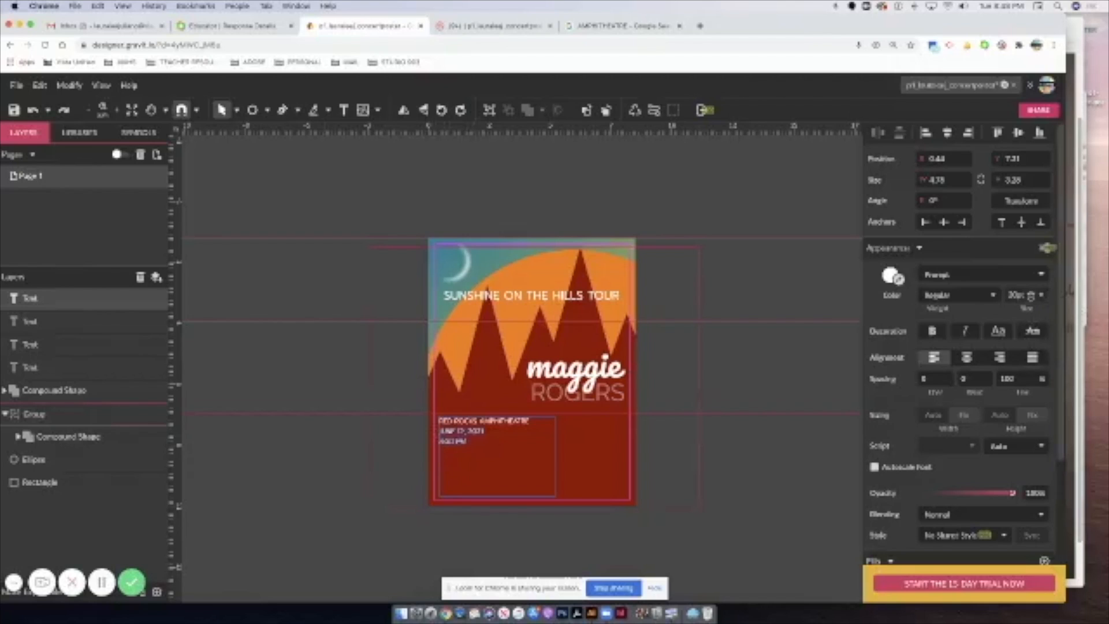
Set the date and time lines to 50 pt with 80% line spacing and finish editing the text.
{"action": "left_click", "coordinate": [1030, 296]}
{"action": "type", "text": "50"}
{"action": "key", "text": "Return"}
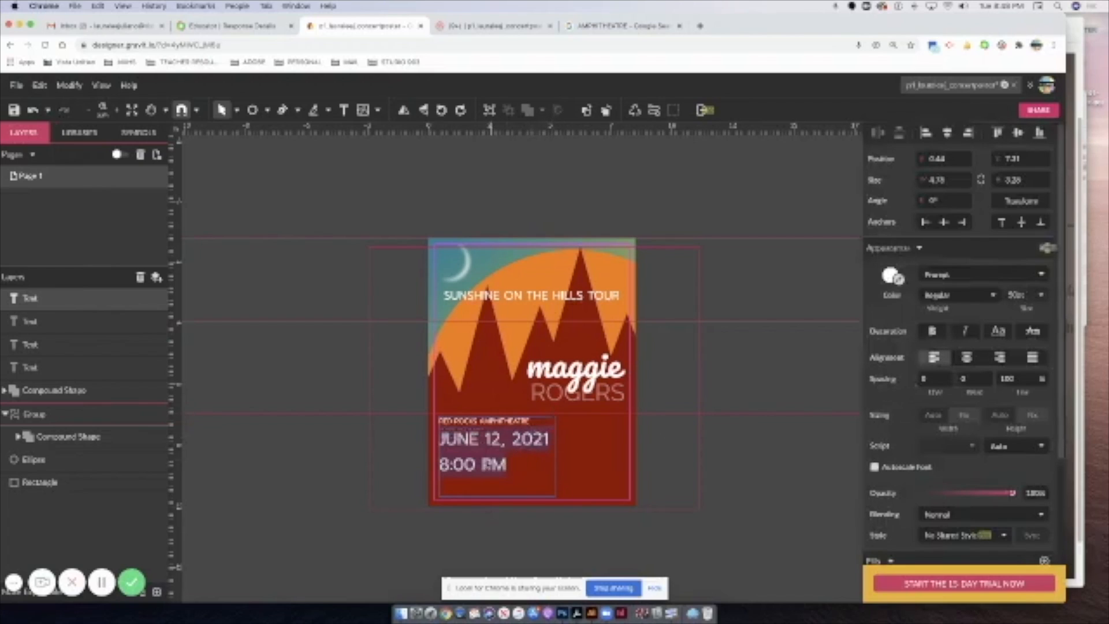
{"action": "left_click", "coordinate": [1023, 380]}
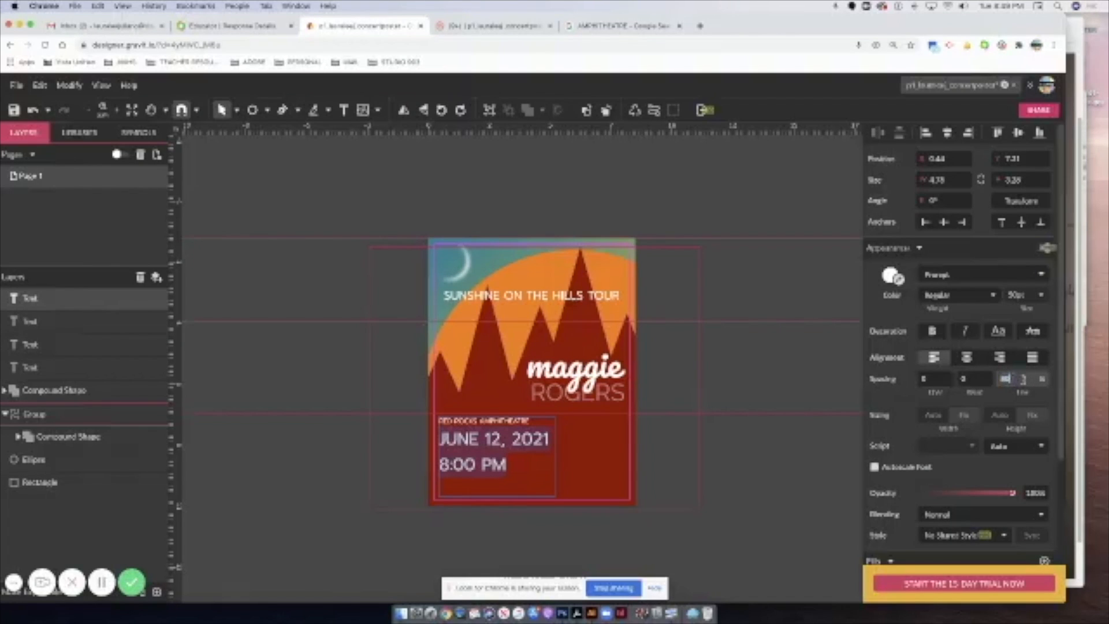
{"action": "type", "text": "80"}
{"action": "key", "text": "Return"}
{"action": "left_click", "coordinate": [524, 420]}
{"action": "key", "text": "Escape"}
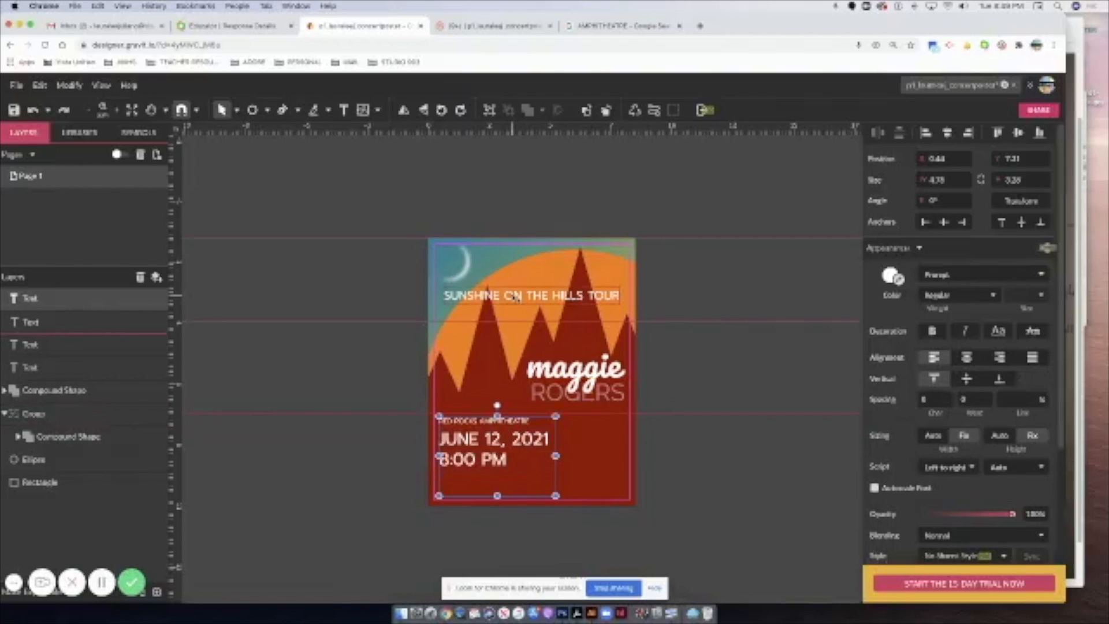
Match "RED ROCKS AMPHITHEATRE" to the tour title's 35 pt size and widen the concert details text box to about 7.64 inches.
{"action": "left_click", "coordinate": [516, 297]}
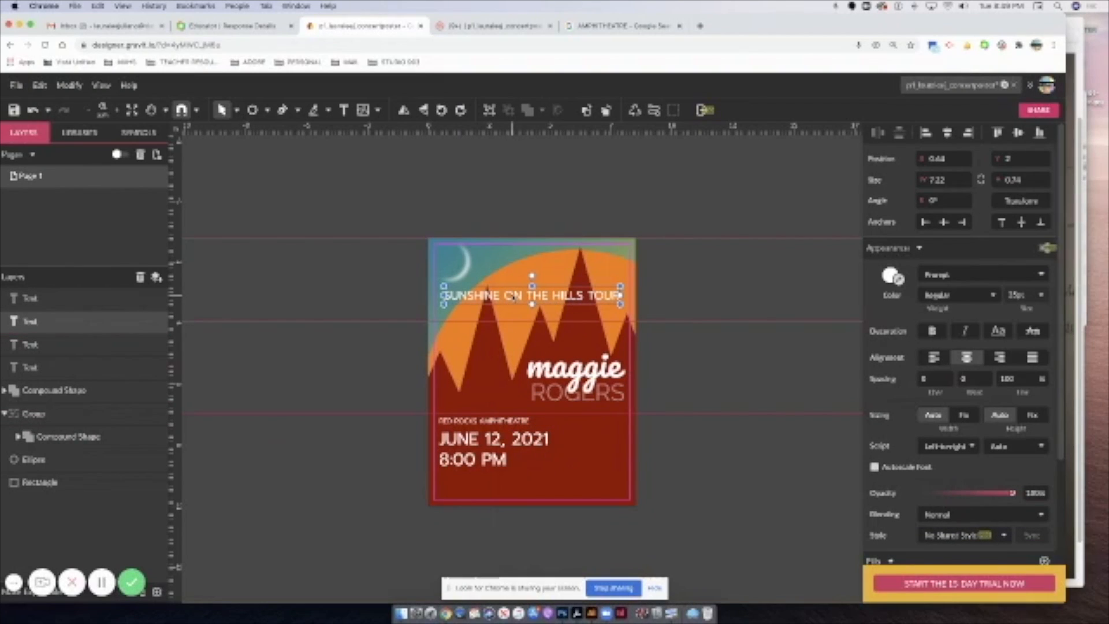
{"action": "left_click", "coordinate": [489, 425]}
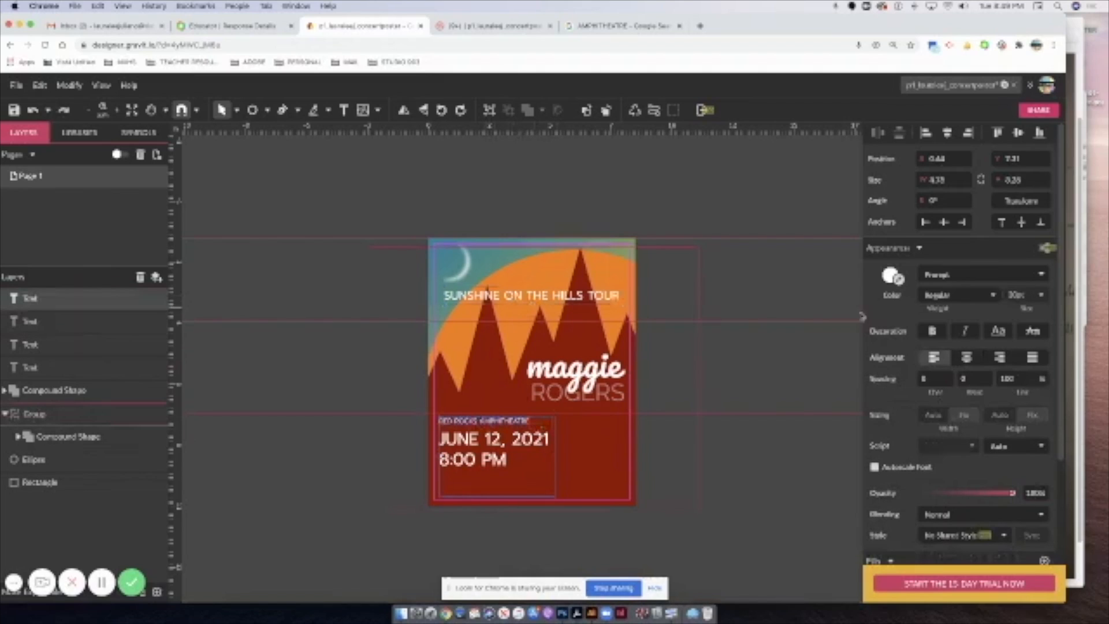
{"action": "left_click", "coordinate": [1017, 295]}
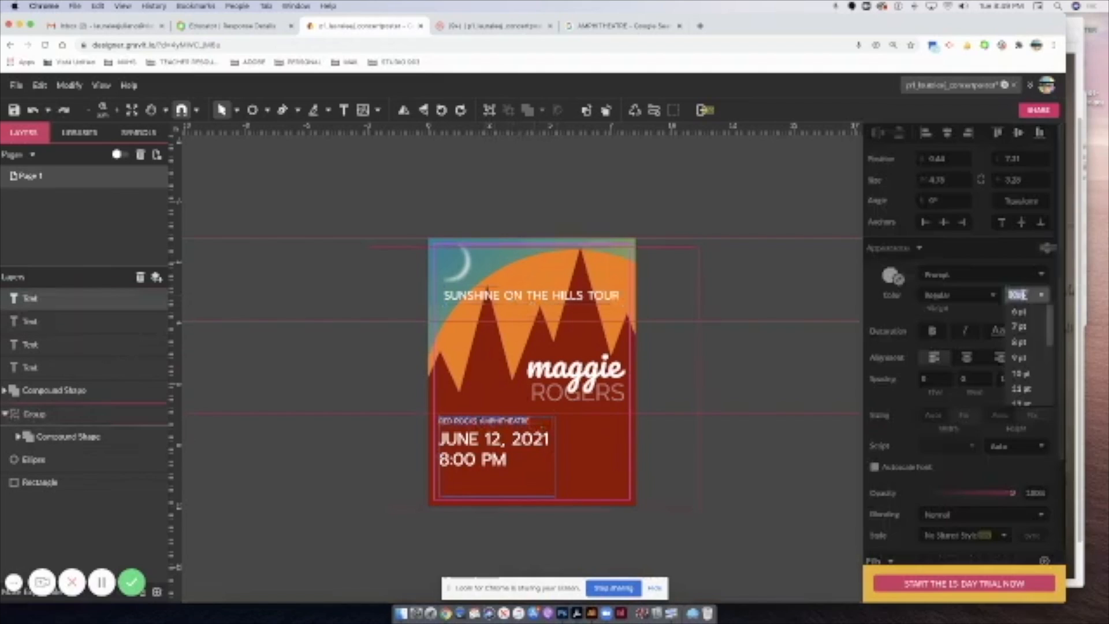
{"action": "type", "text": "35"}
{"action": "key", "text": "Return"}
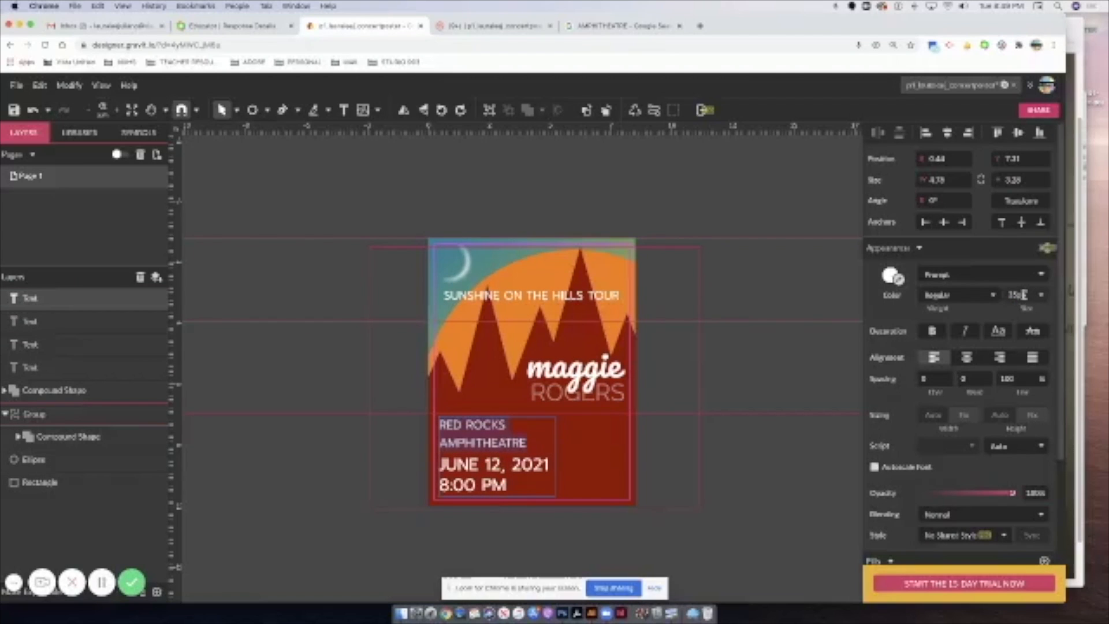
{"action": "left_click", "coordinate": [340, 405]}
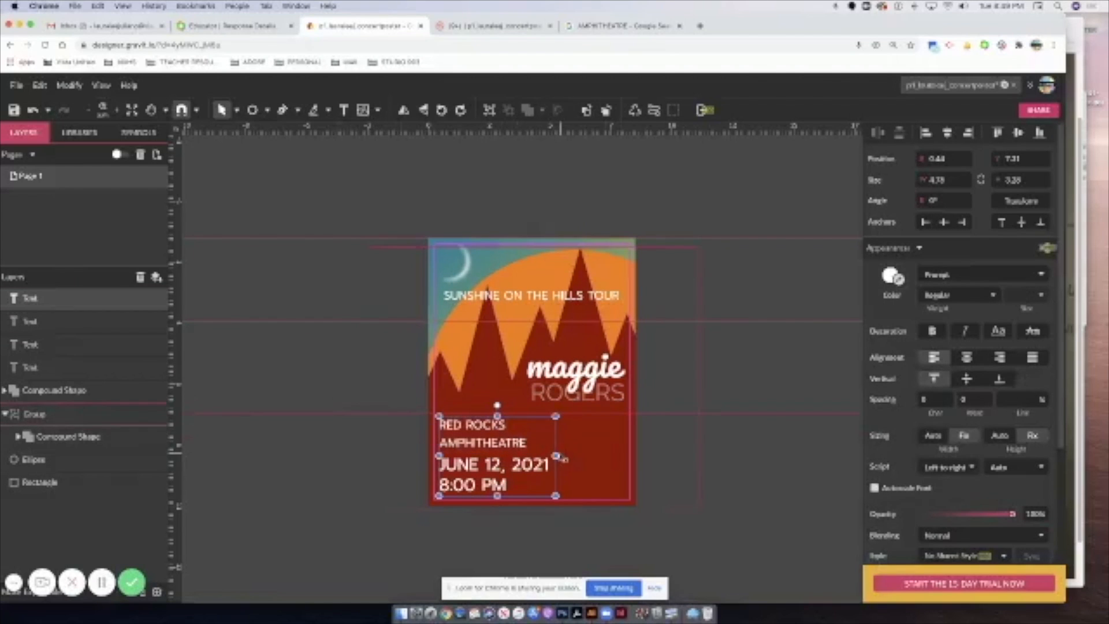
{"action": "left_click_drag", "start_coordinate": [556, 455], "coordinate": [624, 455]}
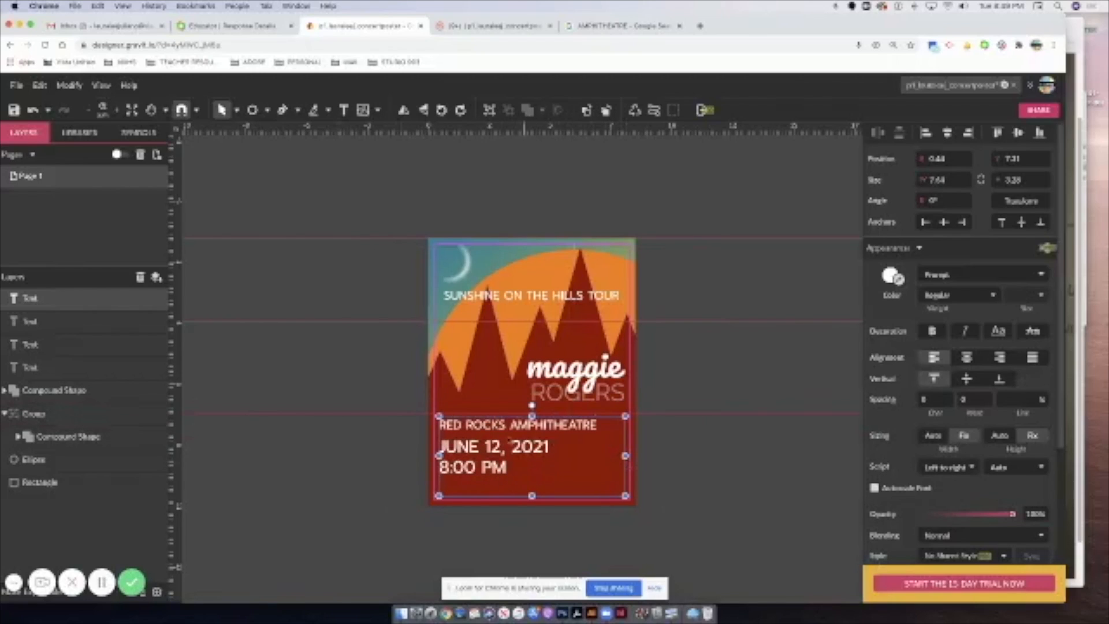
{"action": "double_click", "coordinate": [483, 461]}
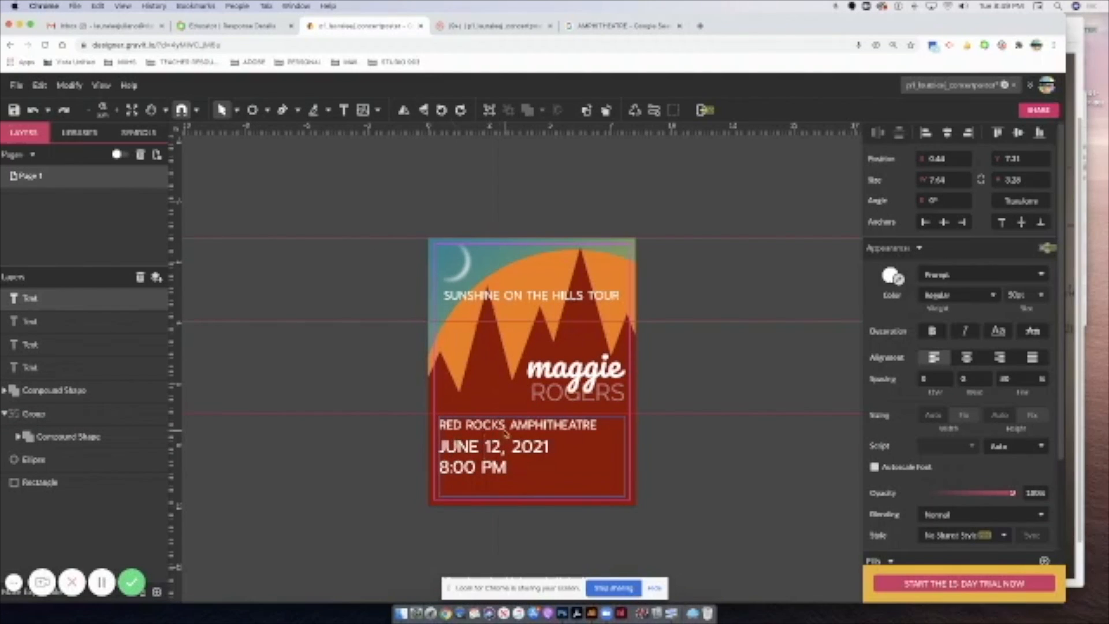
{"action": "key", "text": "super+a"}
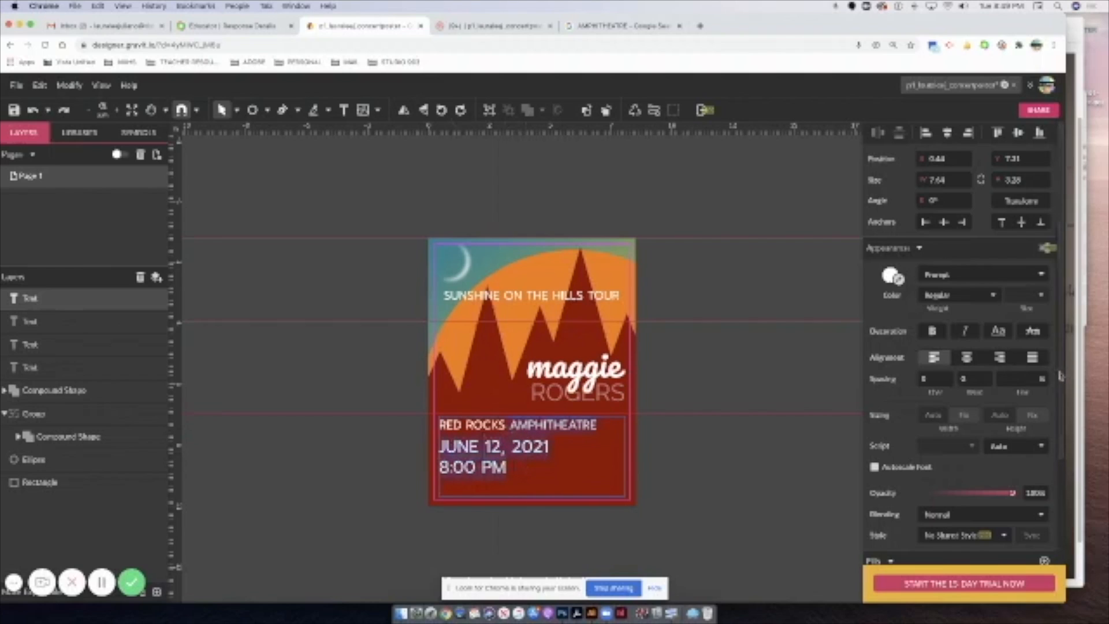
{"action": "left_click", "coordinate": [1030, 295]}
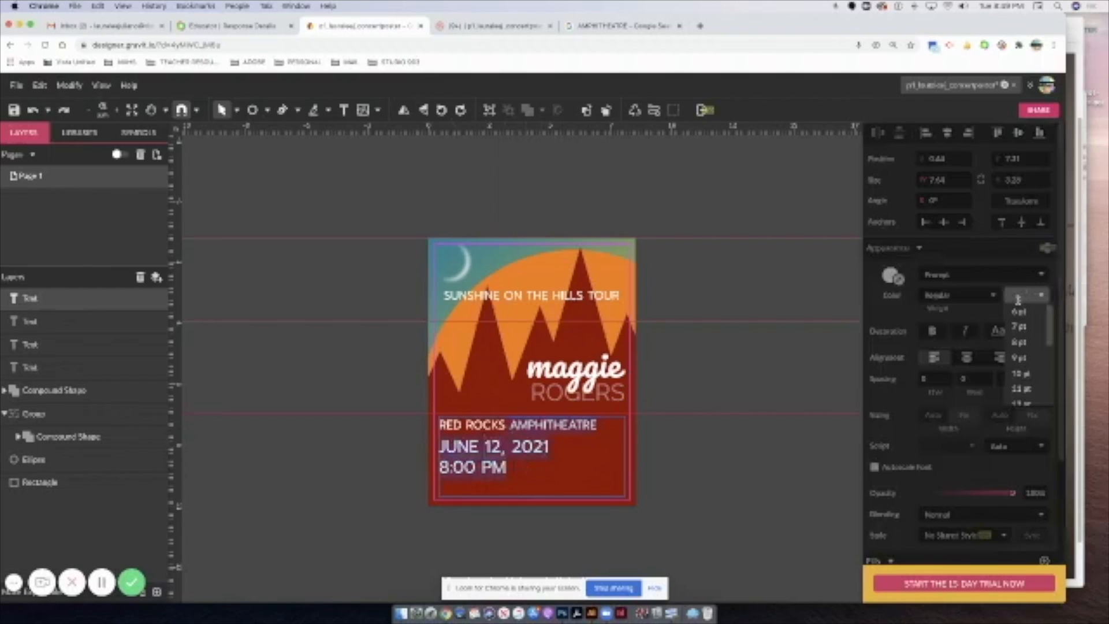
{"action": "key", "text": "Escape"}
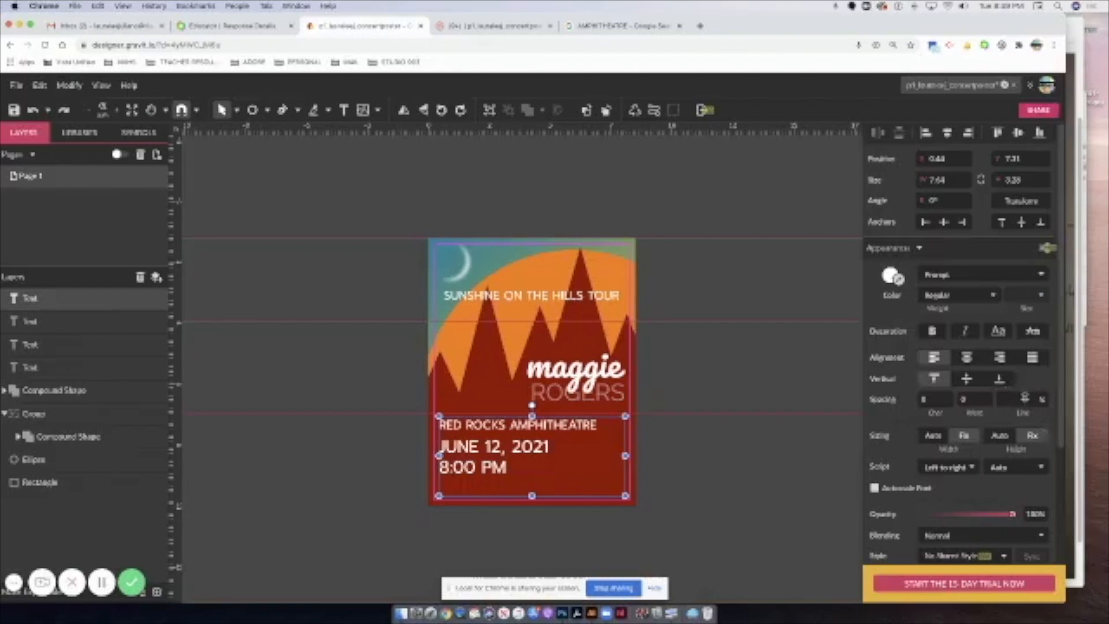
{"action": "key", "text": "Right"}
{"action": "key", "text": "Right"}
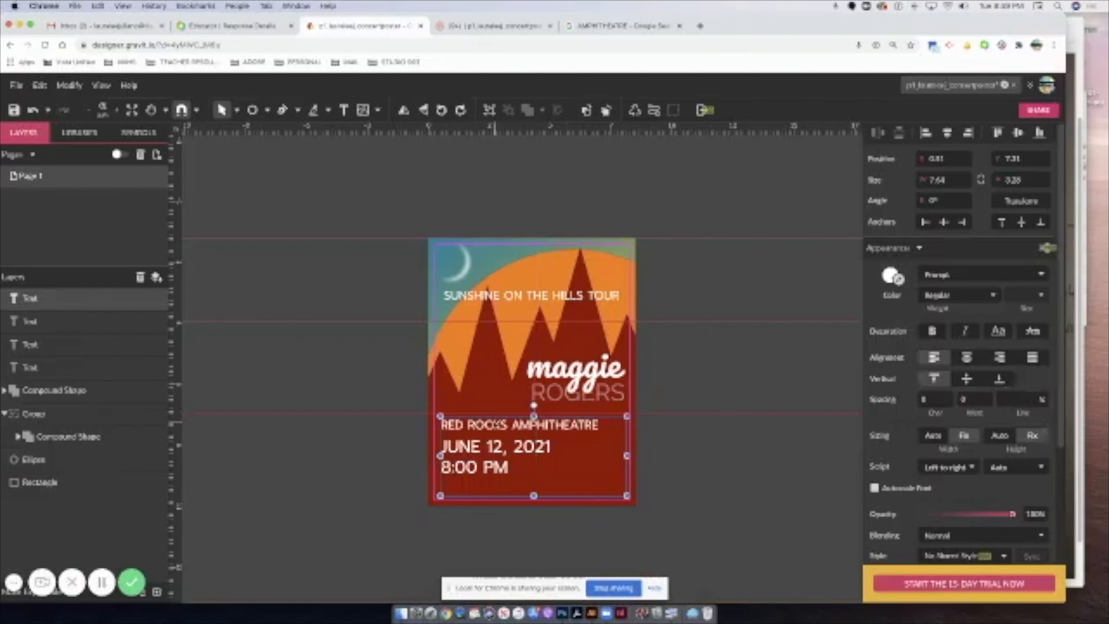
{"action": "key", "text": "super+z"}
Set the line spacing of all three concert detail lines first to 50%, and finally to 60%.
{"action": "double_click", "coordinate": [493, 426]}
{"action": "left_click_drag", "start_coordinate": [492, 426], "coordinate": [536, 477]}
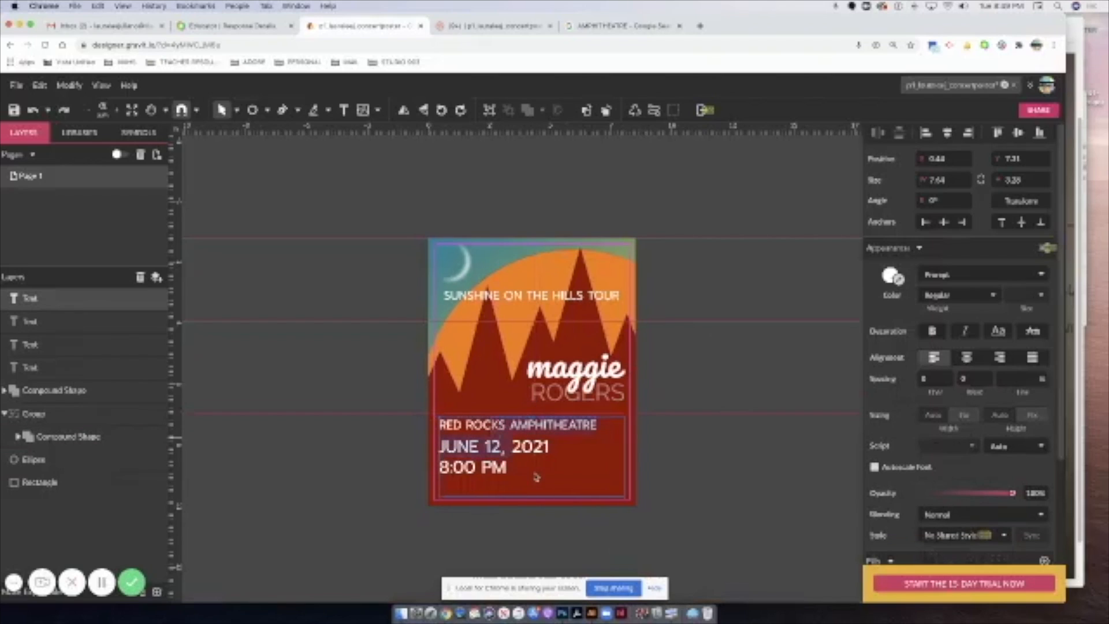
{"action": "left_click", "coordinate": [1014, 380]}
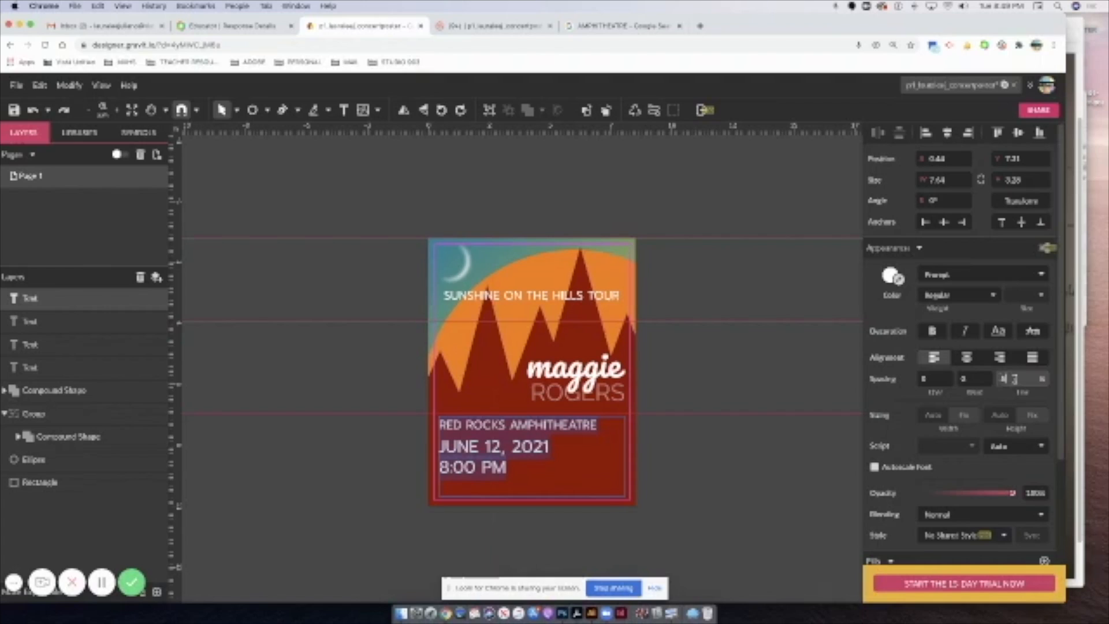
{"action": "type", "text": "10"}
{"action": "key", "text": "Return"}
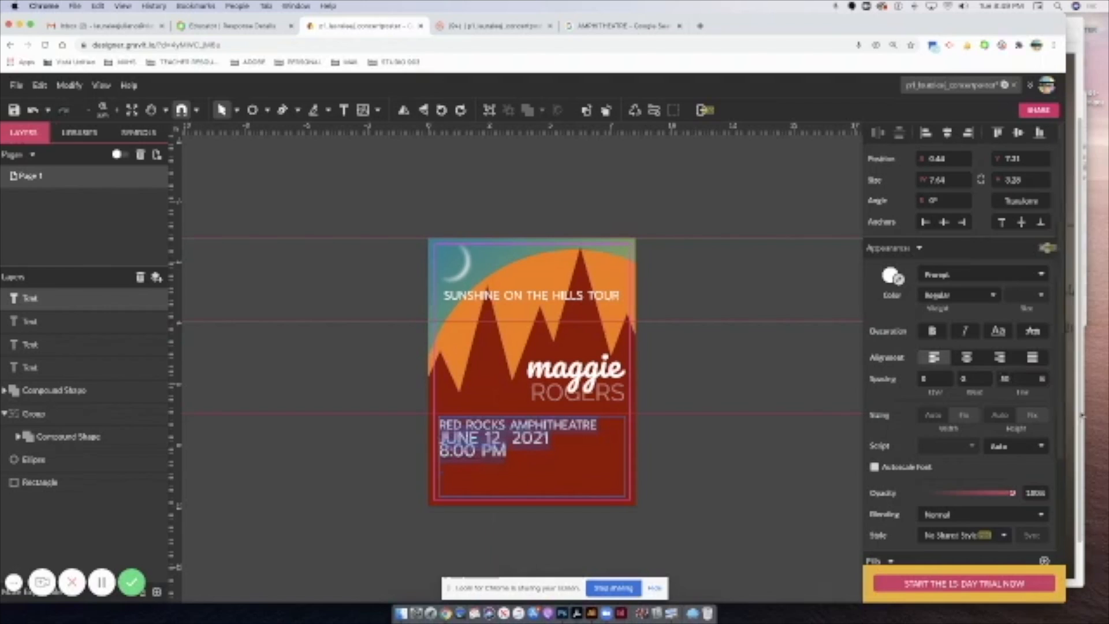
{"action": "double_click", "coordinate": [1008, 379]}
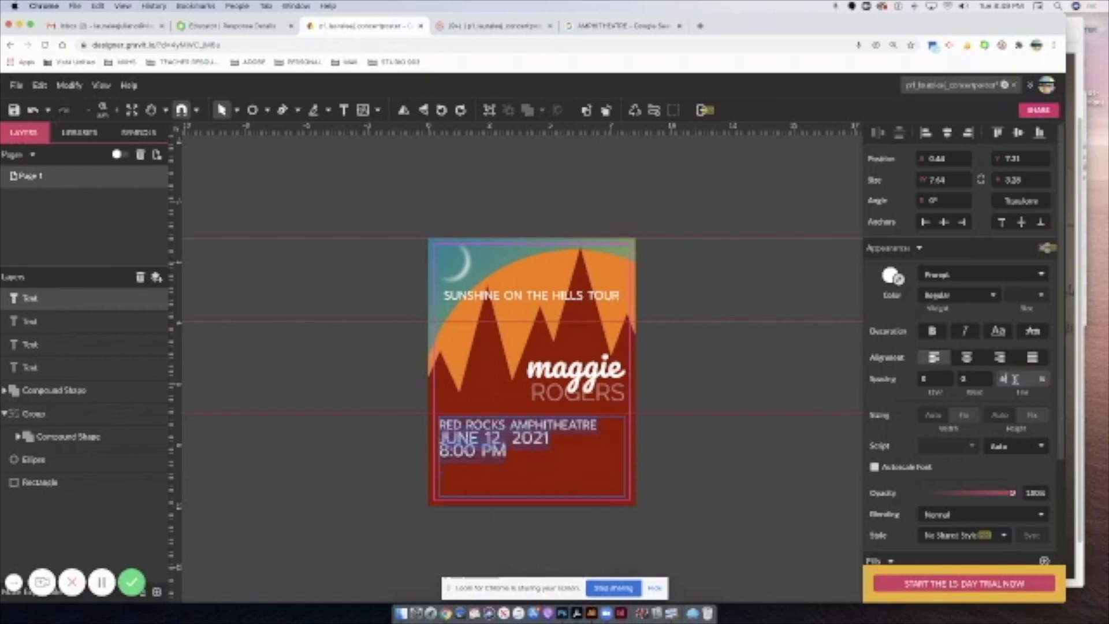
{"action": "key", "text": "Return"}
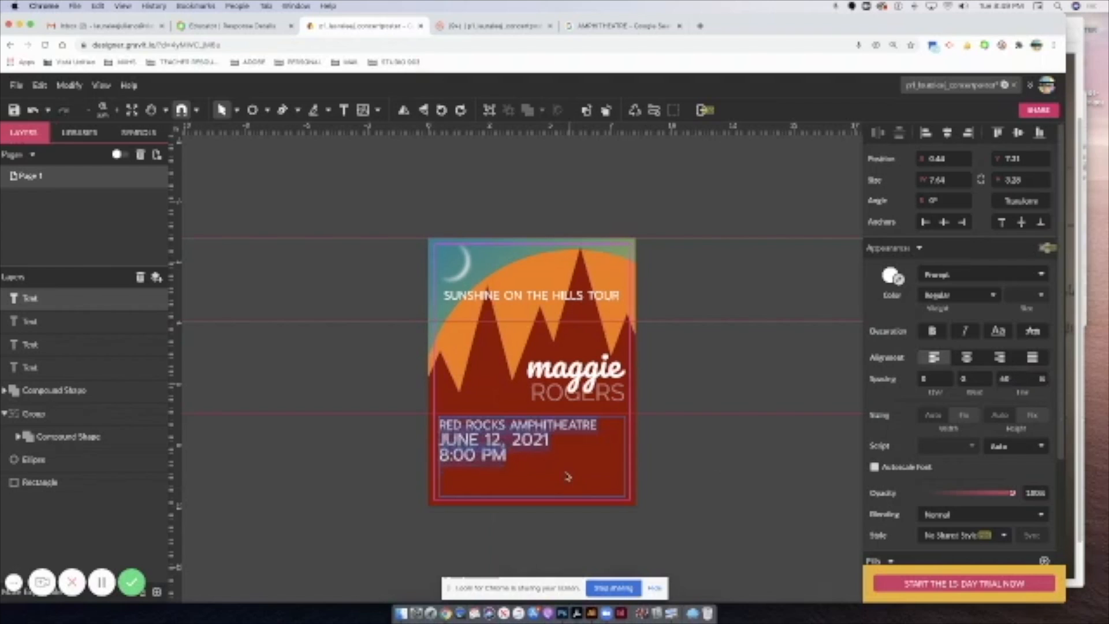
Try a 70 pt font size on the end of the date line and the time line.
{"action": "left_click", "coordinate": [552, 443]}
{"action": "left_click_drag", "start_coordinate": [545, 440], "coordinate": [552, 456]}
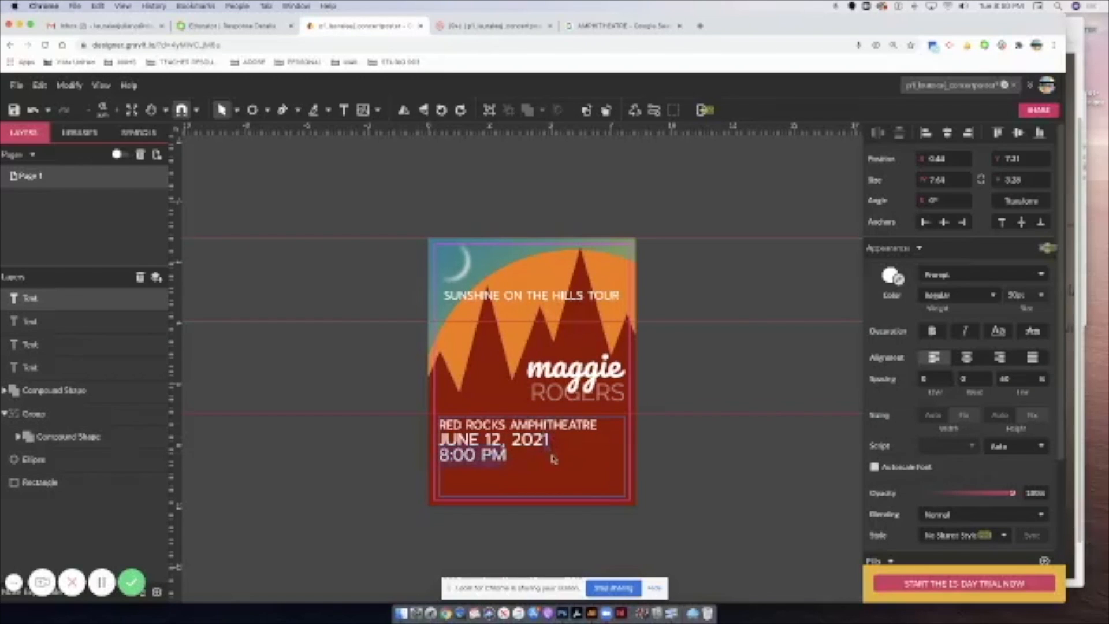
{"action": "left_click", "coordinate": [1019, 295]}
{"action": "type", "text": "70"}
{"action": "key", "text": "Return"}
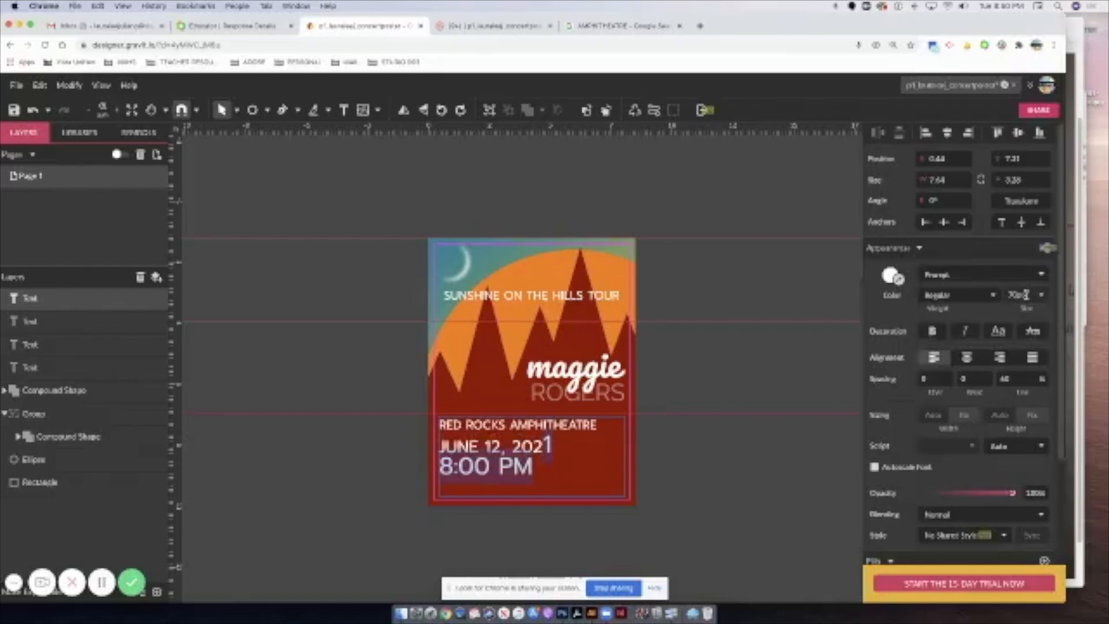
{"action": "left_click", "coordinate": [552, 450]}
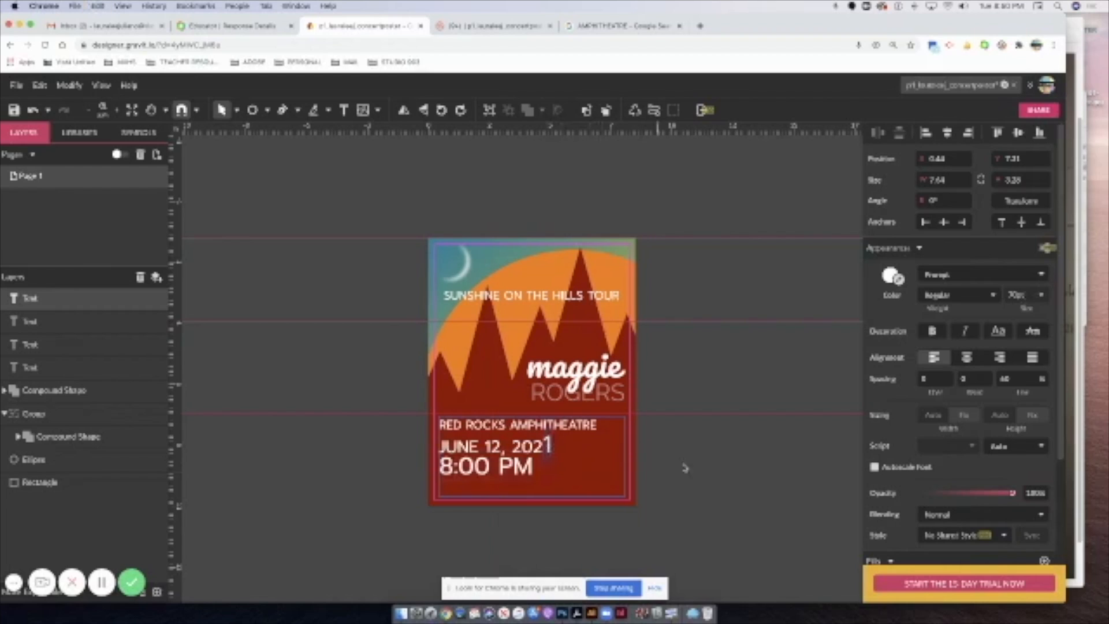
{"action": "key", "text": "Escape"}
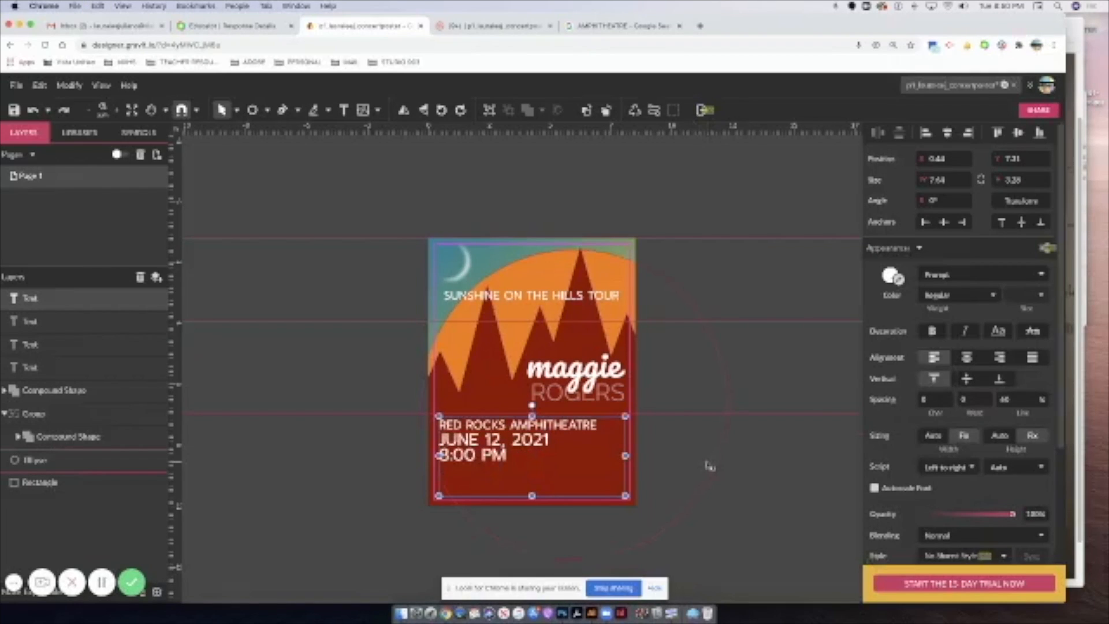
Set the line spacing of the end of the date line and the time line to 70% and finish editing.
{"action": "double_click", "coordinate": [528, 451]}
{"action": "left_click_drag", "start_coordinate": [527, 448], "coordinate": [546, 463]}
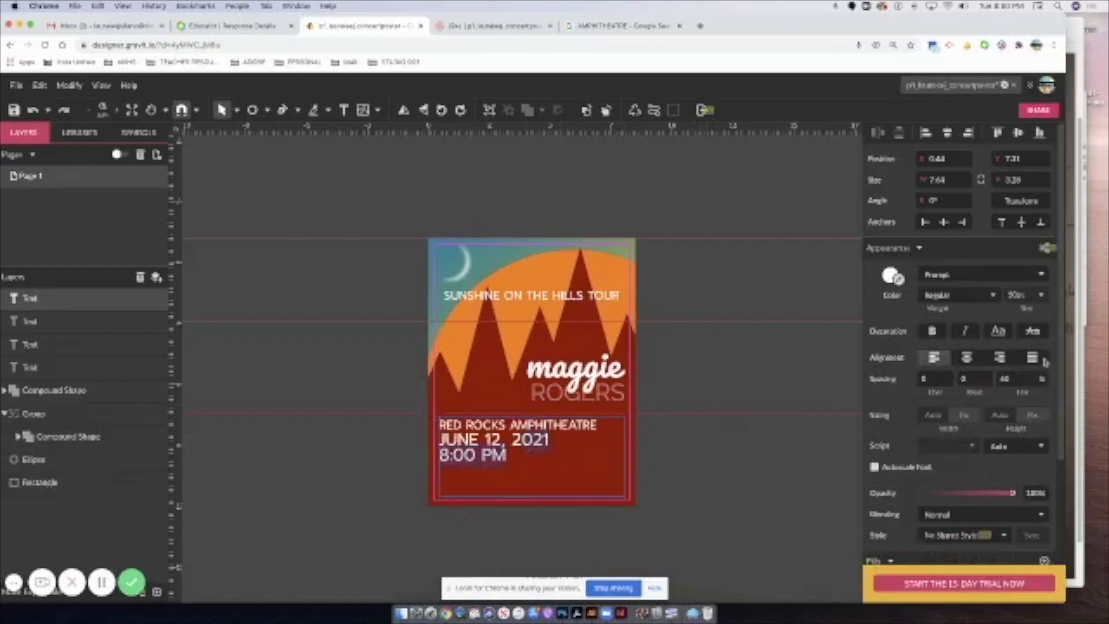
{"action": "left_click", "coordinate": [997, 380]}
{"action": "double_click", "coordinate": [1005, 382]}
{"action": "type", "text": "70"}
{"action": "key", "text": "Return"}
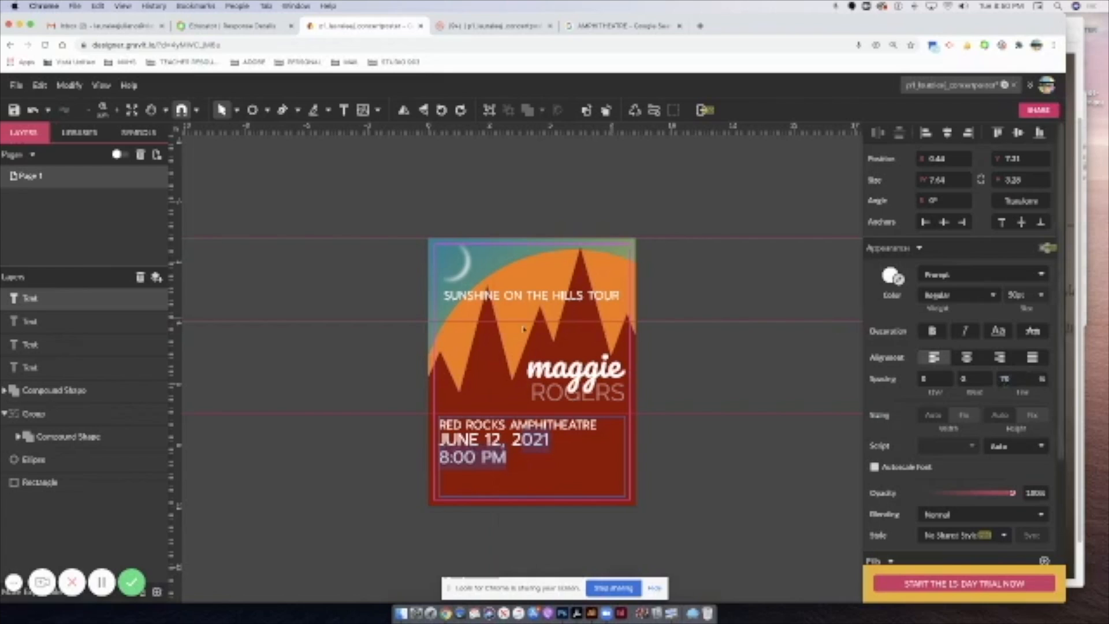
{"action": "key", "text": "Escape"}
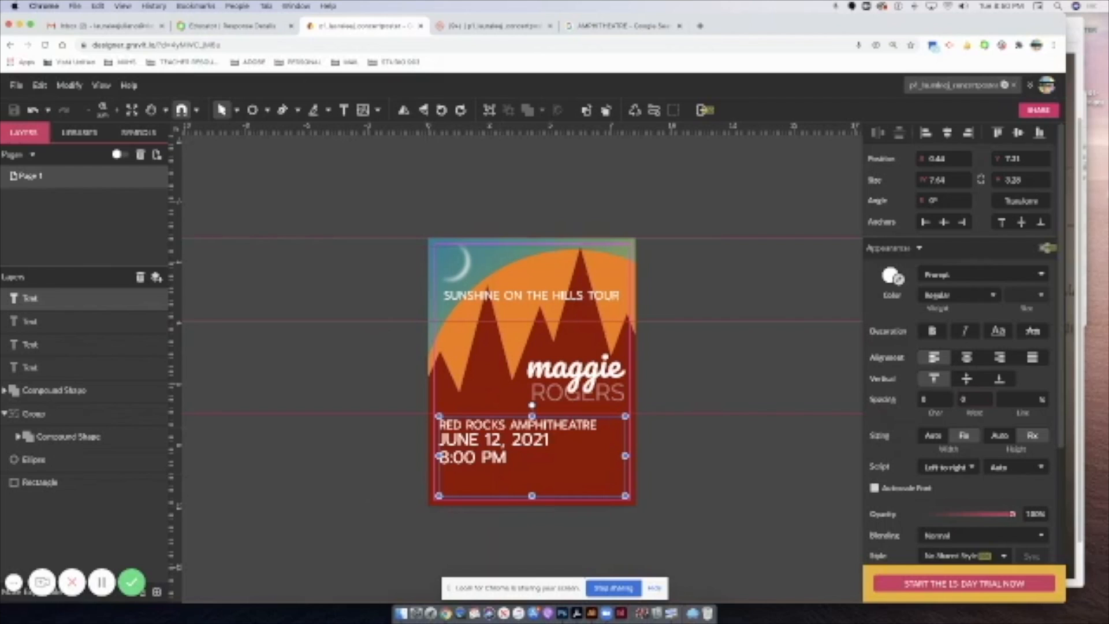
Switch to the handwritten sketch photo in Preview, check the notes for remaining concert details, and return to the poster.
{"action": "left_click", "coordinate": [1071, 178]}
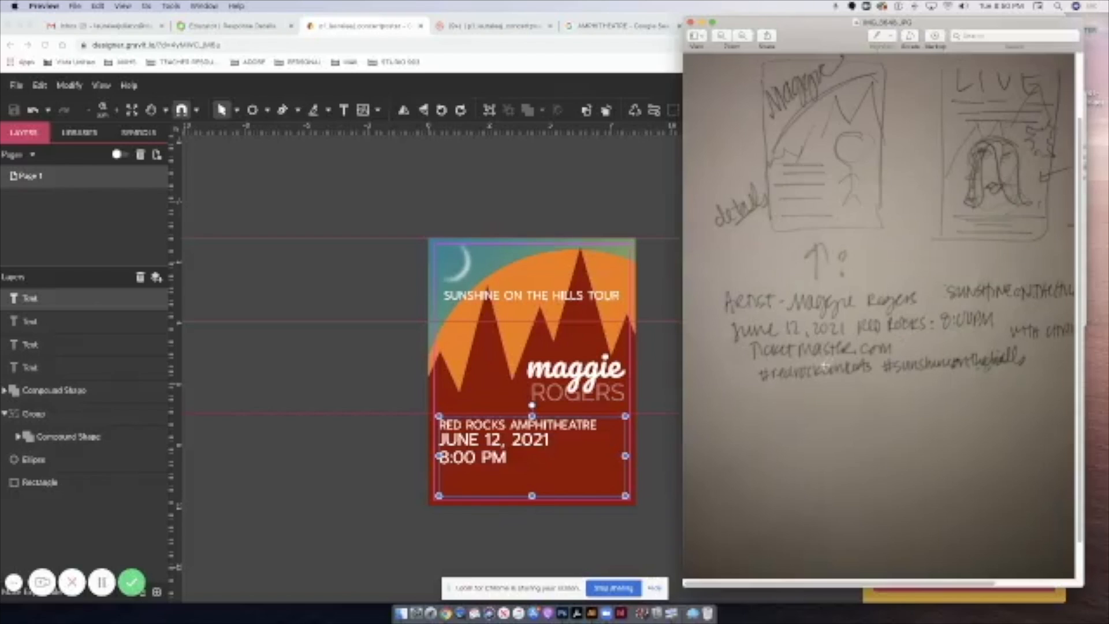
{"action": "scroll", "coordinate": [953, 451], "scroll_direction": "right", "scroll_amount": 5}
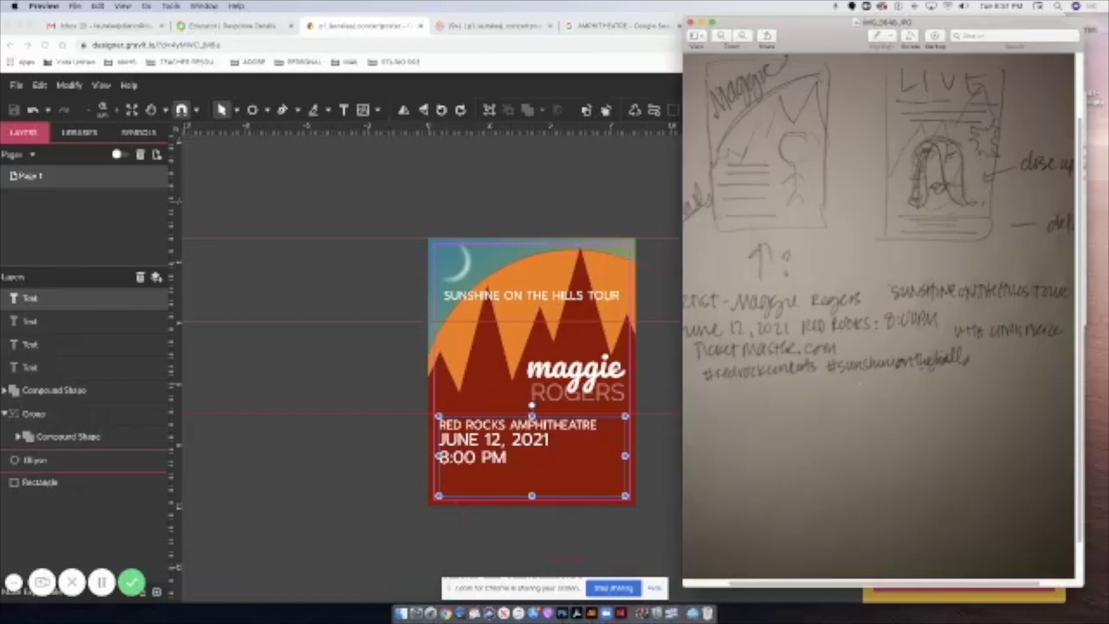
{"action": "left_click", "coordinate": [674, 291]}
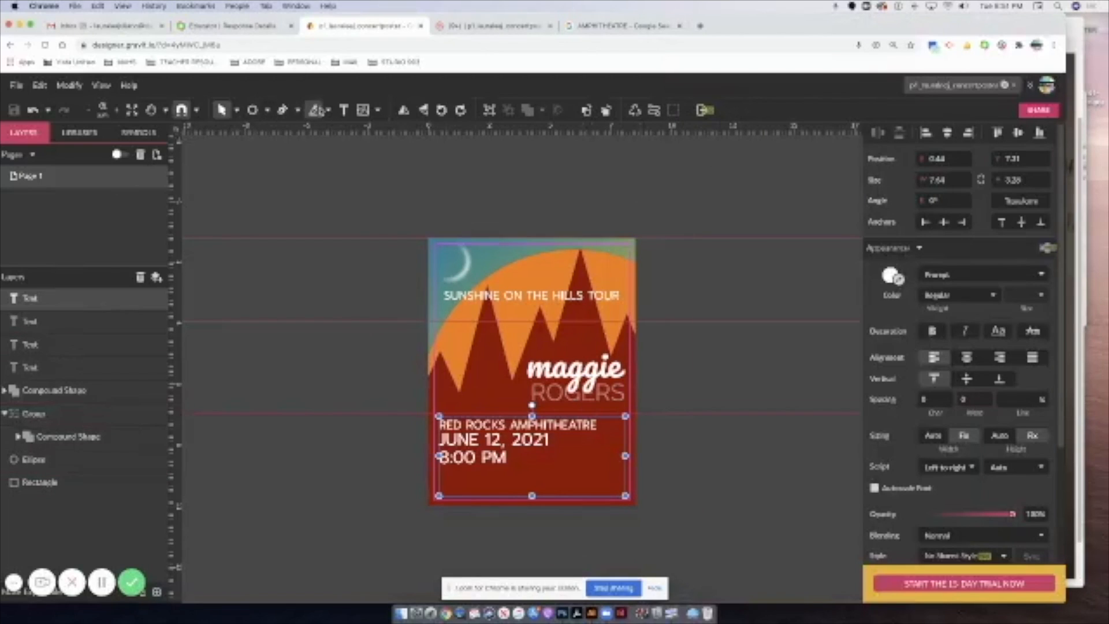
{"action": "left_click", "coordinate": [343, 110]}
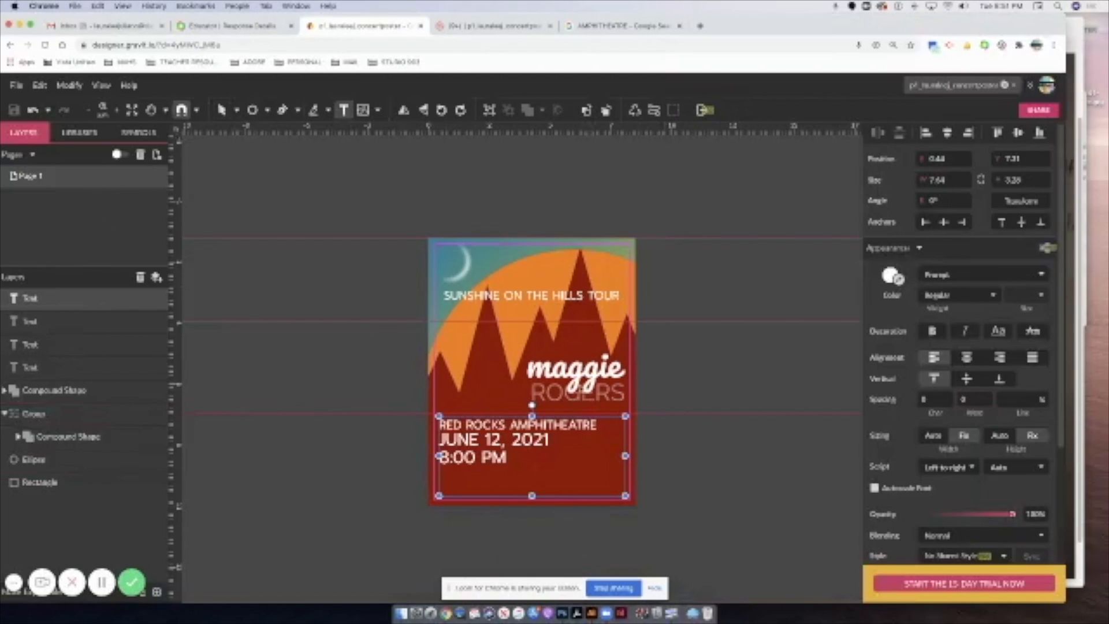
{"action": "left_click", "coordinate": [618, 405]}
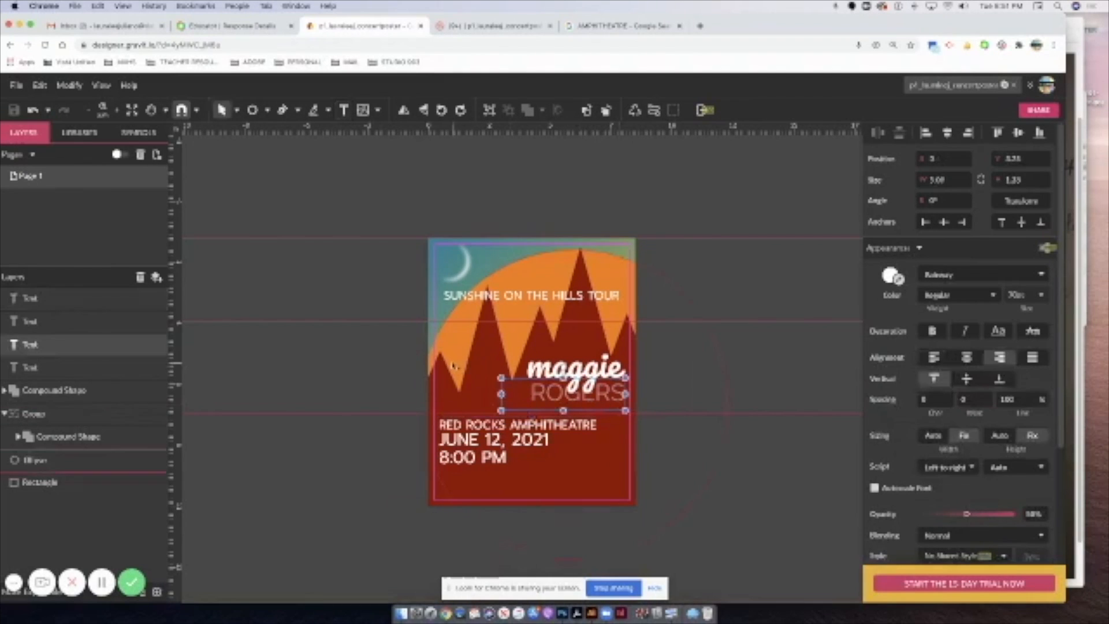
{"action": "left_click", "coordinate": [459, 399]}
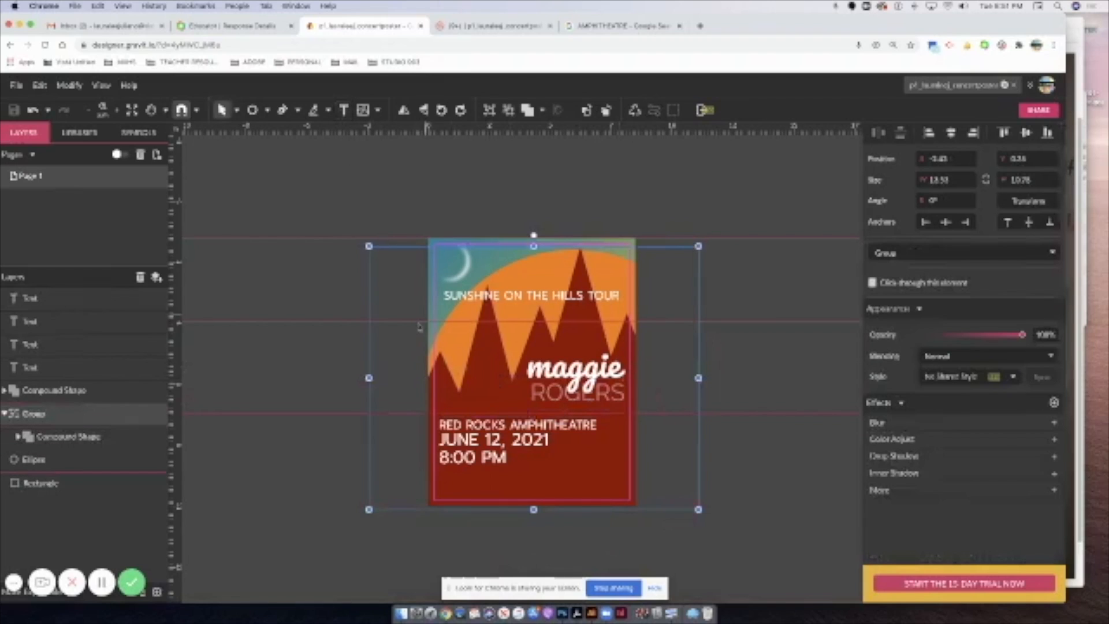
{"action": "left_click", "coordinate": [404, 359]}
Add a 20 pt text line beside "ROGERS" reading "with" followed by the supporting act's name, and select its text.
{"action": "left_click_drag", "start_coordinate": [792, 23], "coordinate": [809, 21]}
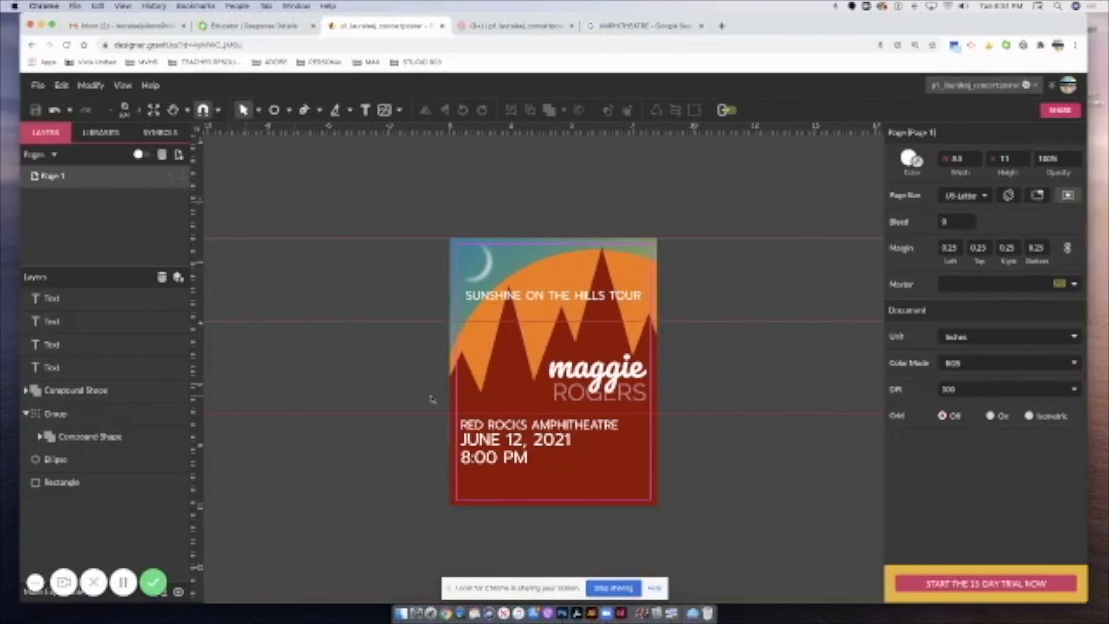
{"action": "left_click", "coordinate": [364, 110]}
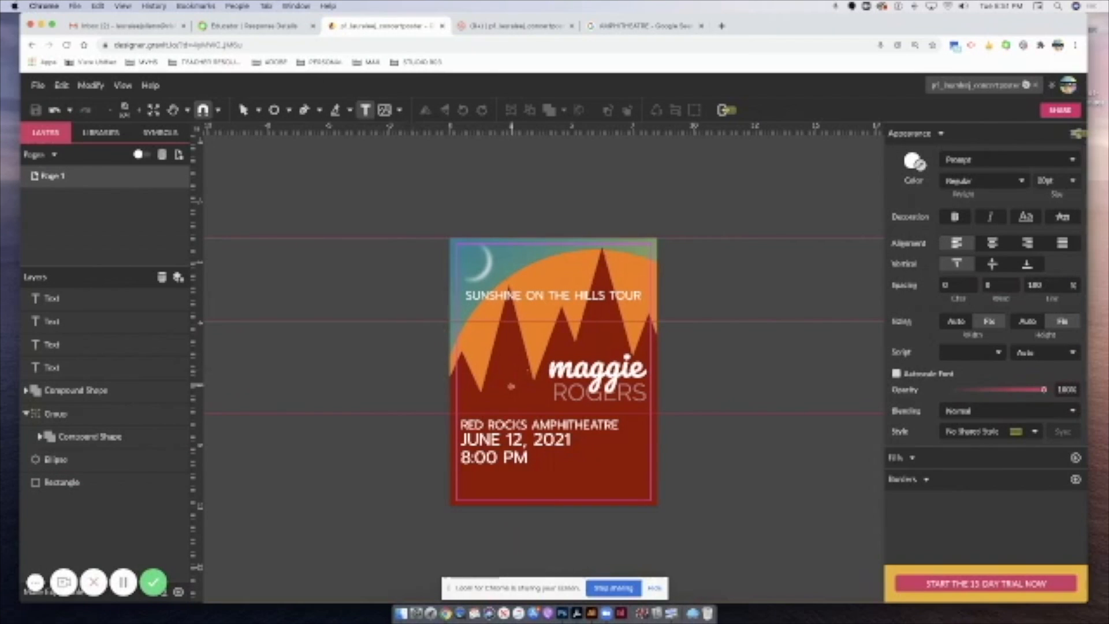
{"action": "left_click", "coordinate": [514, 386]}
{"action": "key", "text": "BackSpace"}
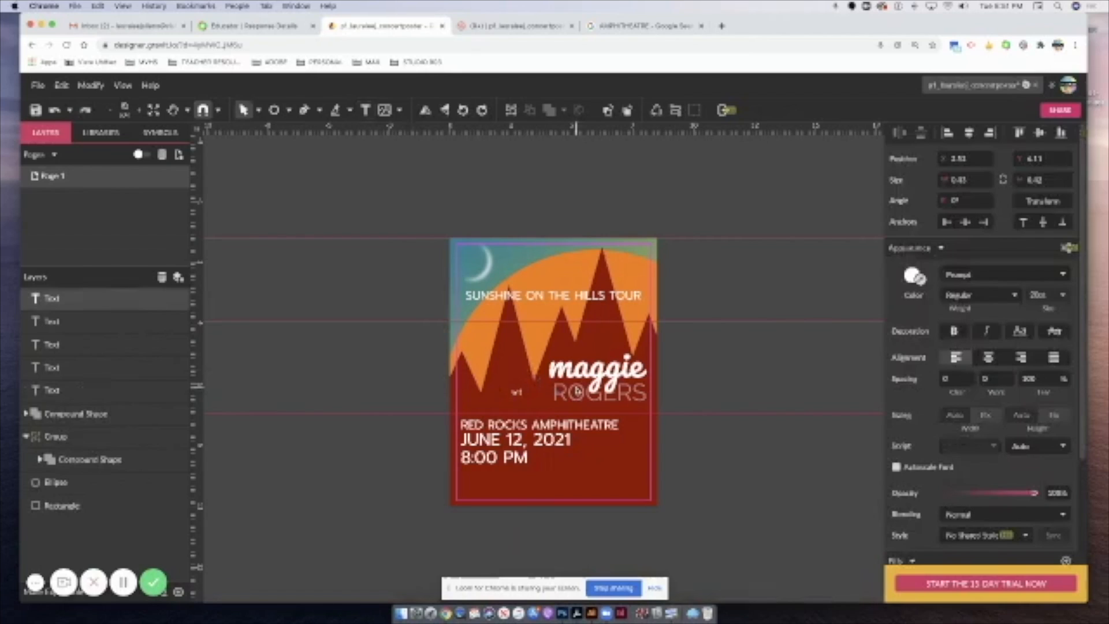
{"action": "key", "text": "BackSpace"}
{"action": "key", "text": "BackSpace"}
{"action": "left_click", "coordinate": [512, 392]}
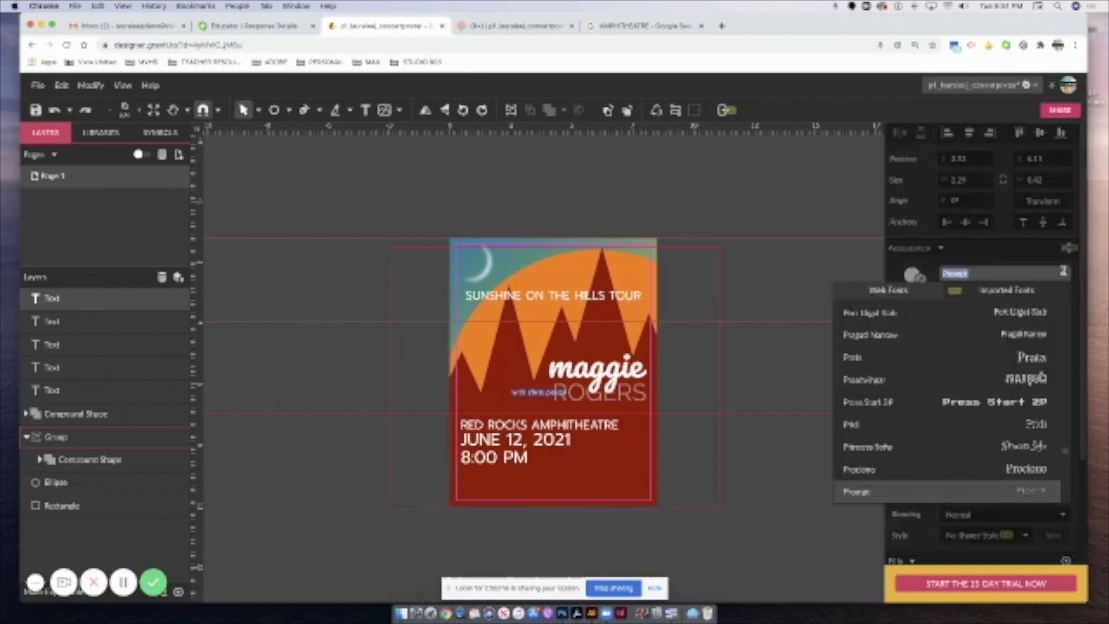
Set the supporting act line beside "ROGERS" in the Pacifico font at 30 pt.
{"action": "left_click", "coordinate": [1064, 275]}
{"action": "scroll", "coordinate": [1027, 446], "scroll_direction": "down", "scroll_amount": 10}
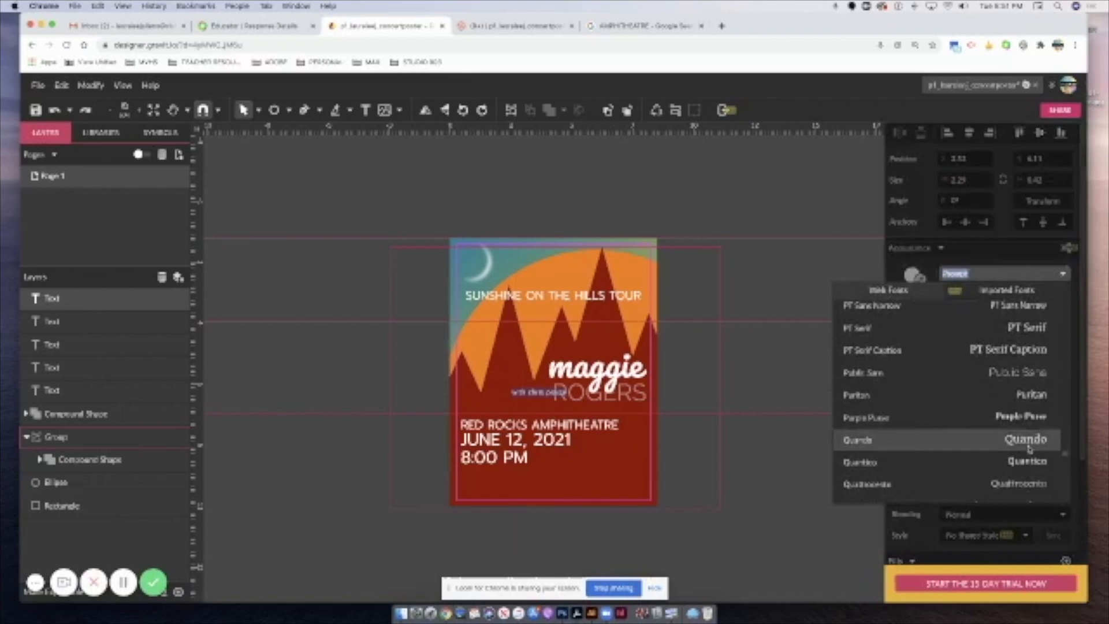
{"action": "scroll", "coordinate": [1028, 446], "scroll_direction": "up", "scroll_amount": 10}
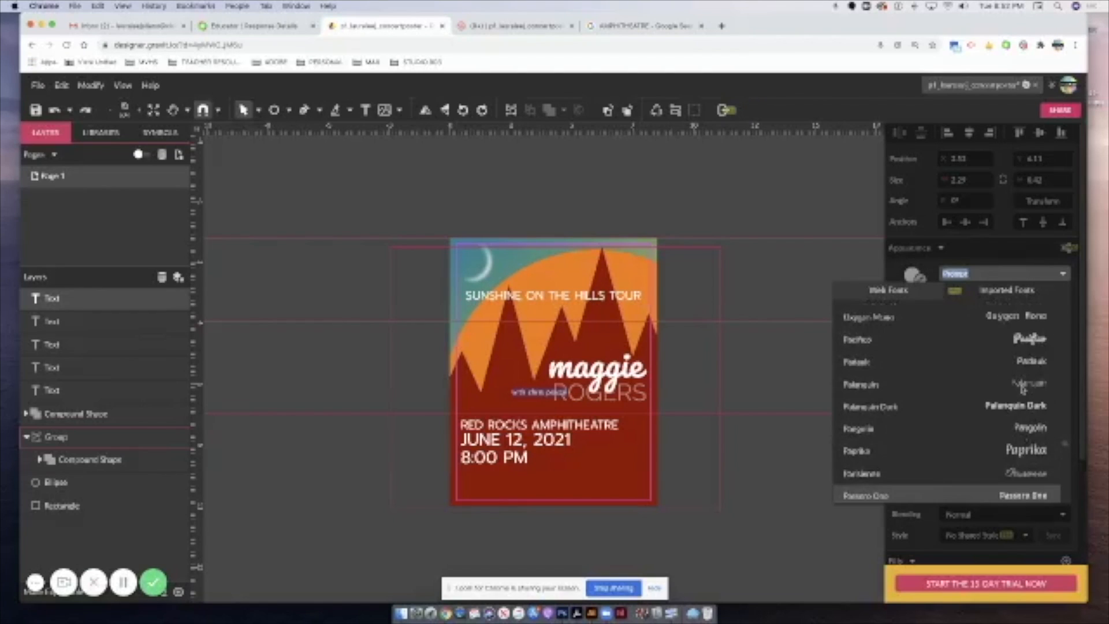
{"action": "left_click", "coordinate": [1031, 341]}
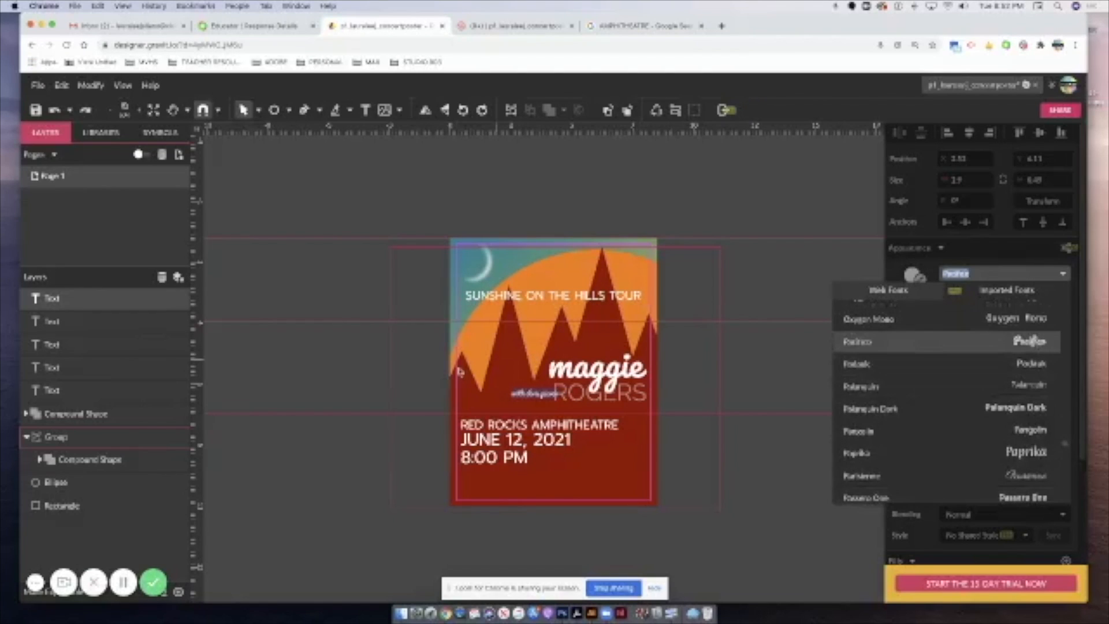
{"action": "left_click", "coordinate": [543, 401]}
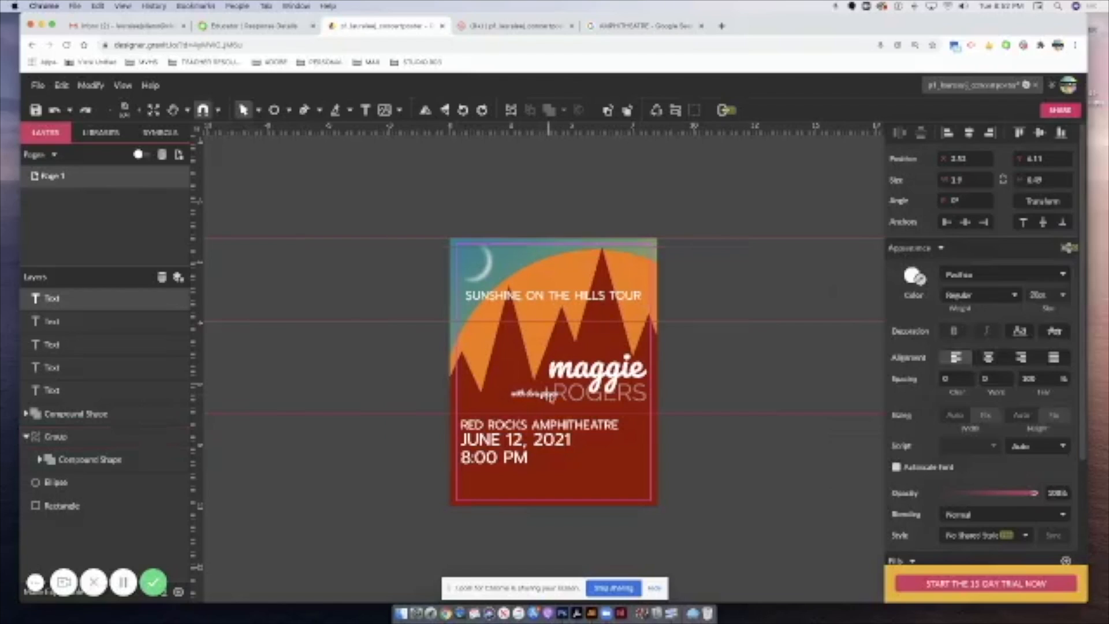
{"action": "left_click_drag", "start_coordinate": [559, 396], "coordinate": [508, 397]}
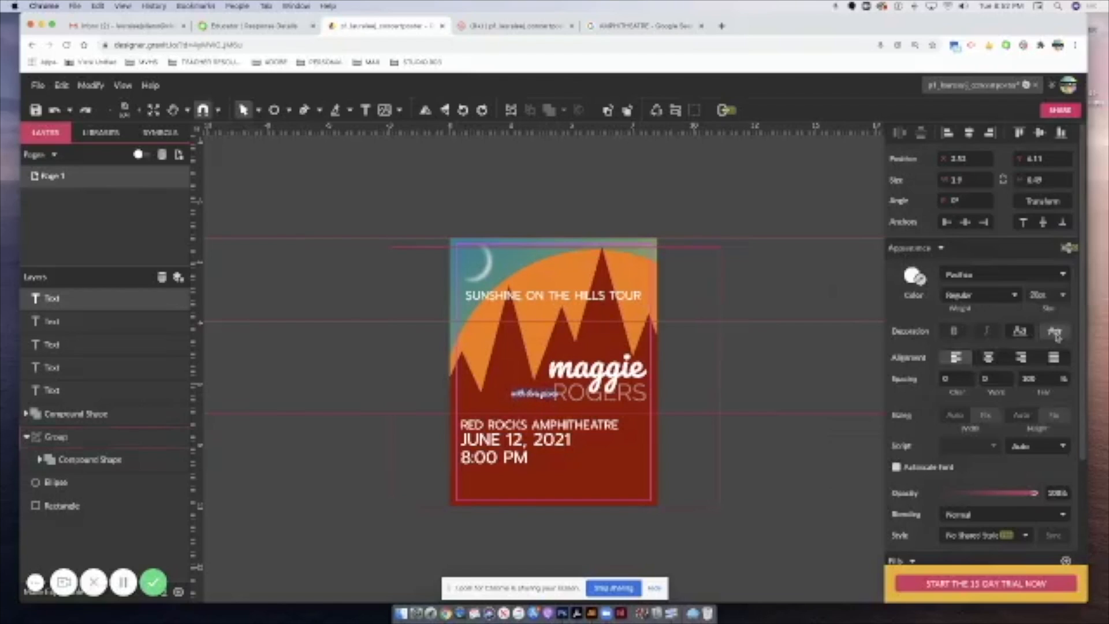
{"action": "left_click", "coordinate": [1049, 295]}
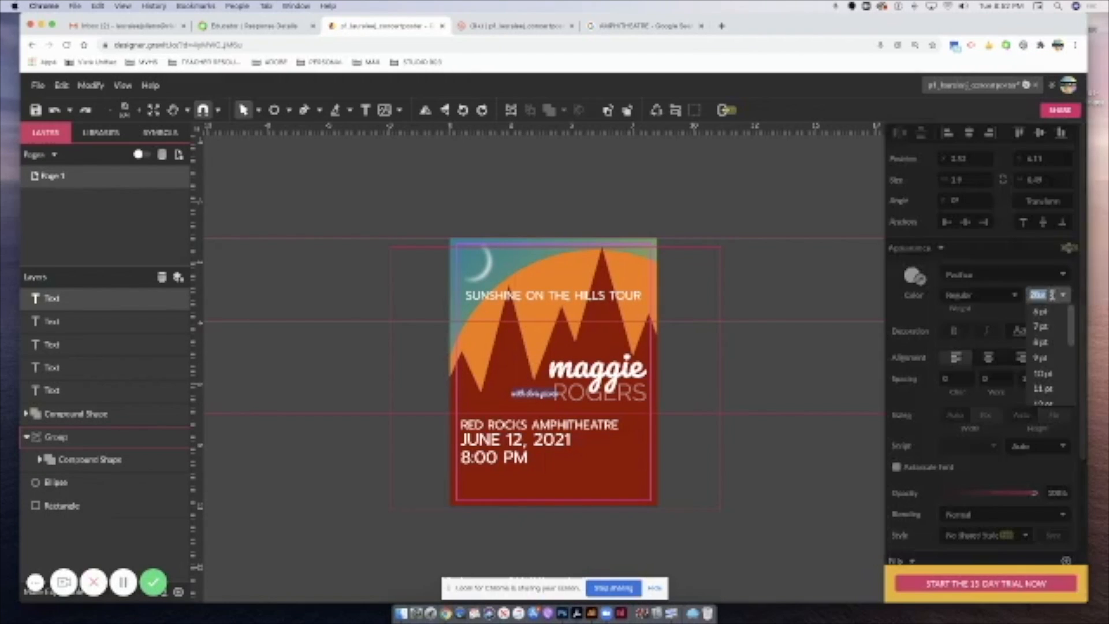
{"action": "type", "text": "30"}
{"action": "key", "text": "Return"}
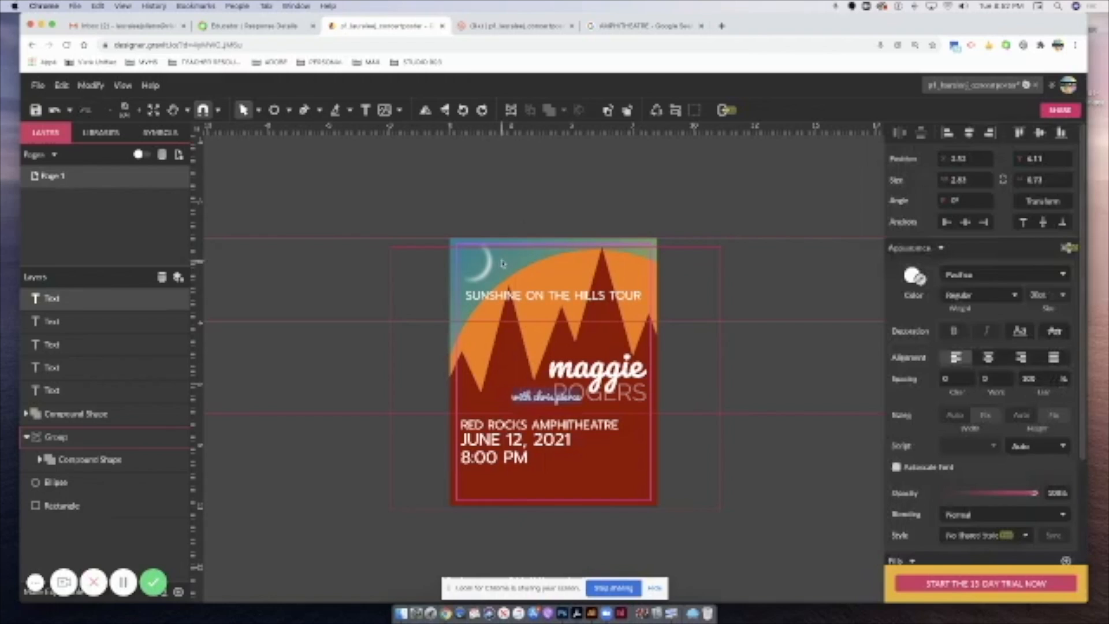
Recolor the supporting act line with a teal sampled from the poster's sky.
{"action": "left_click", "coordinate": [912, 276]}
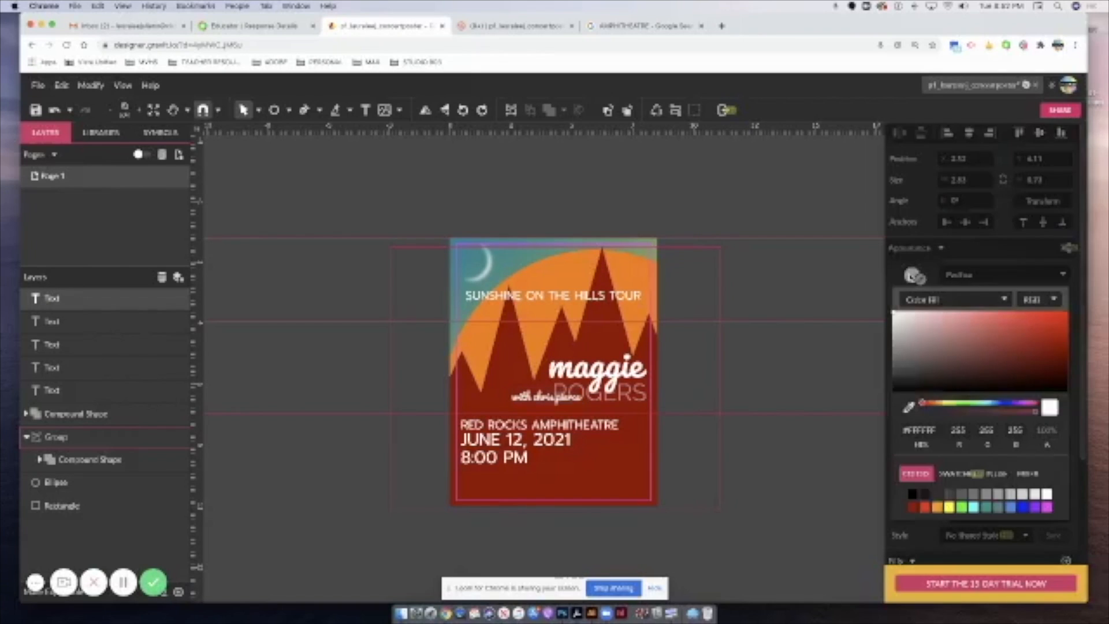
{"action": "left_click", "coordinate": [916, 277]}
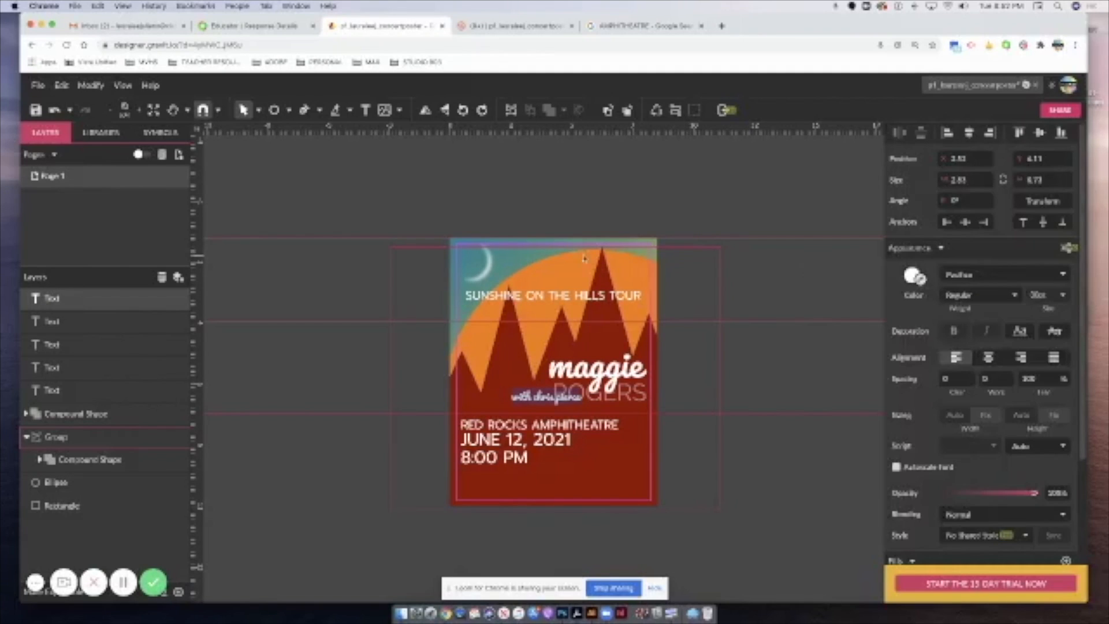
{"action": "left_click", "coordinate": [919, 280]}
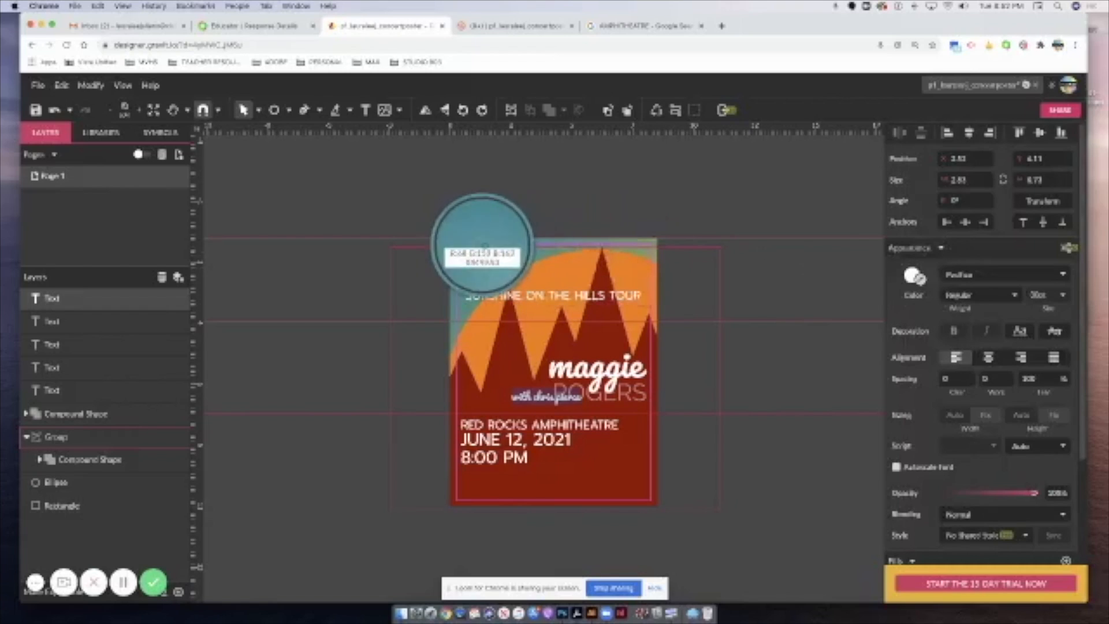
{"action": "left_click", "coordinate": [497, 245]}
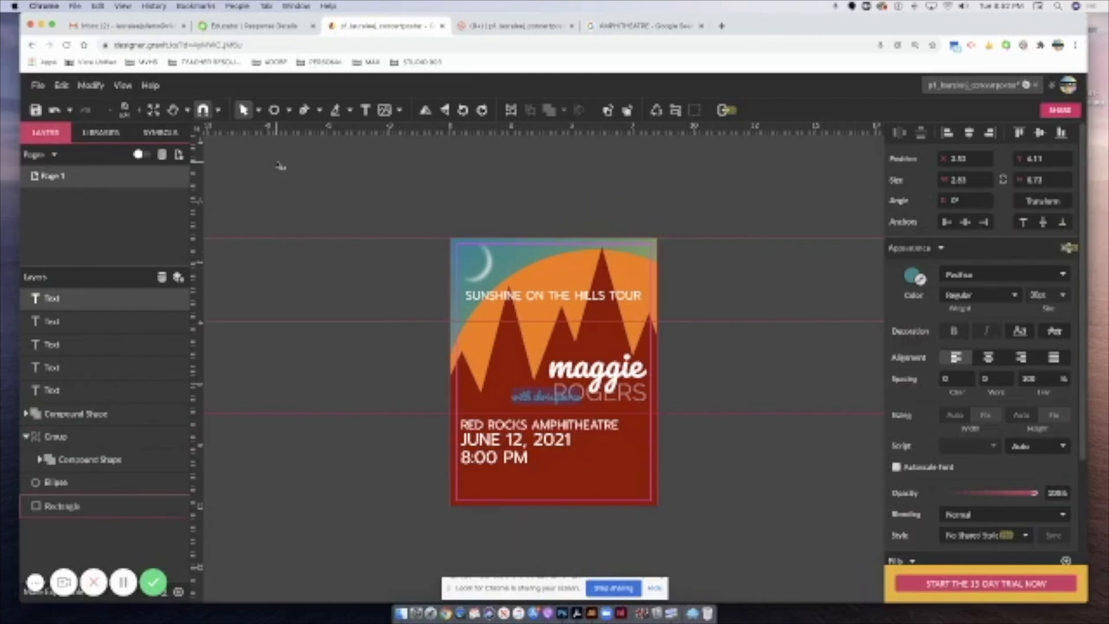
{"action": "left_click", "coordinate": [243, 112]}
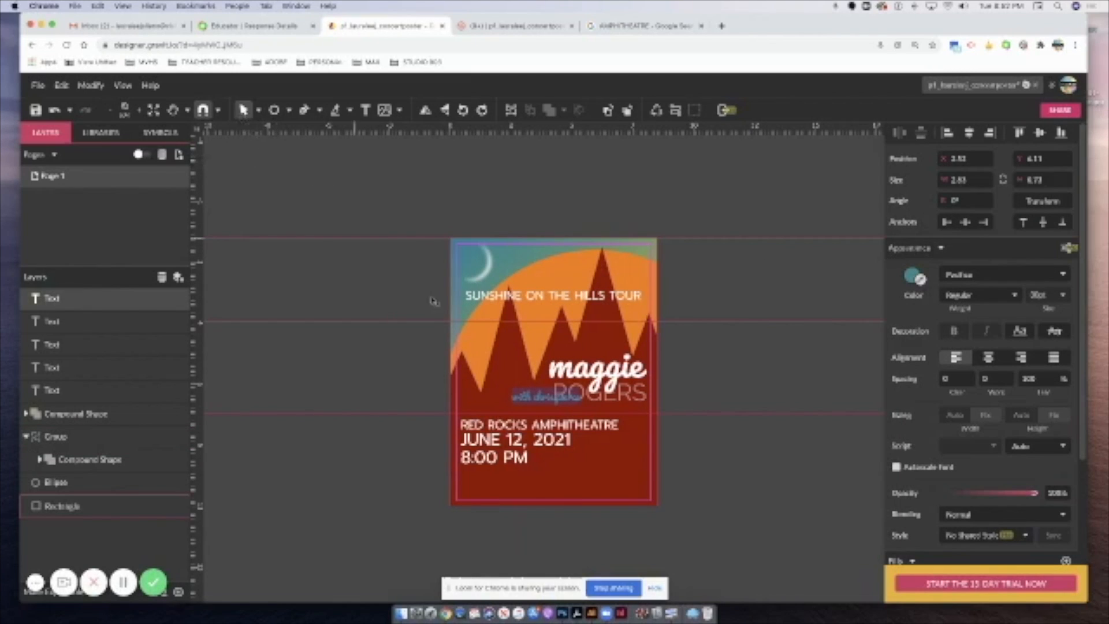
Move the supporting act line directly below "ROGERS", lined up with the right end of that name.
{"action": "left_click", "coordinate": [515, 396]}
{"action": "left_click_drag", "start_coordinate": [527, 406], "coordinate": [587, 412]}
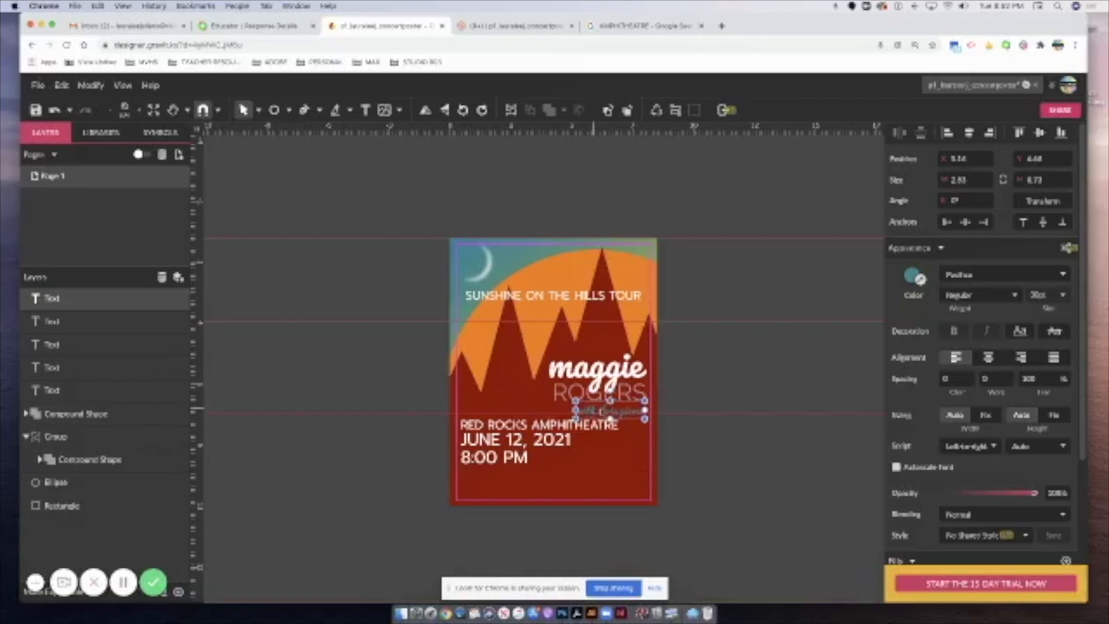
{"action": "left_click", "coordinate": [695, 416]}
{"action": "left_click_drag", "start_coordinate": [640, 413], "coordinate": [640, 413]}
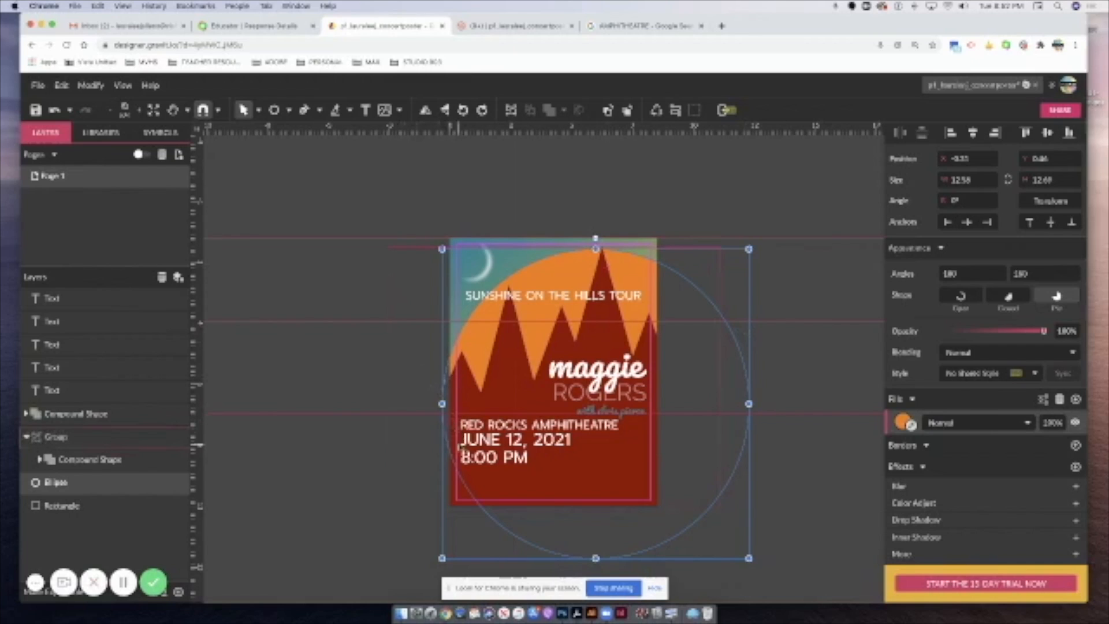
{"action": "left_click", "coordinate": [626, 412]}
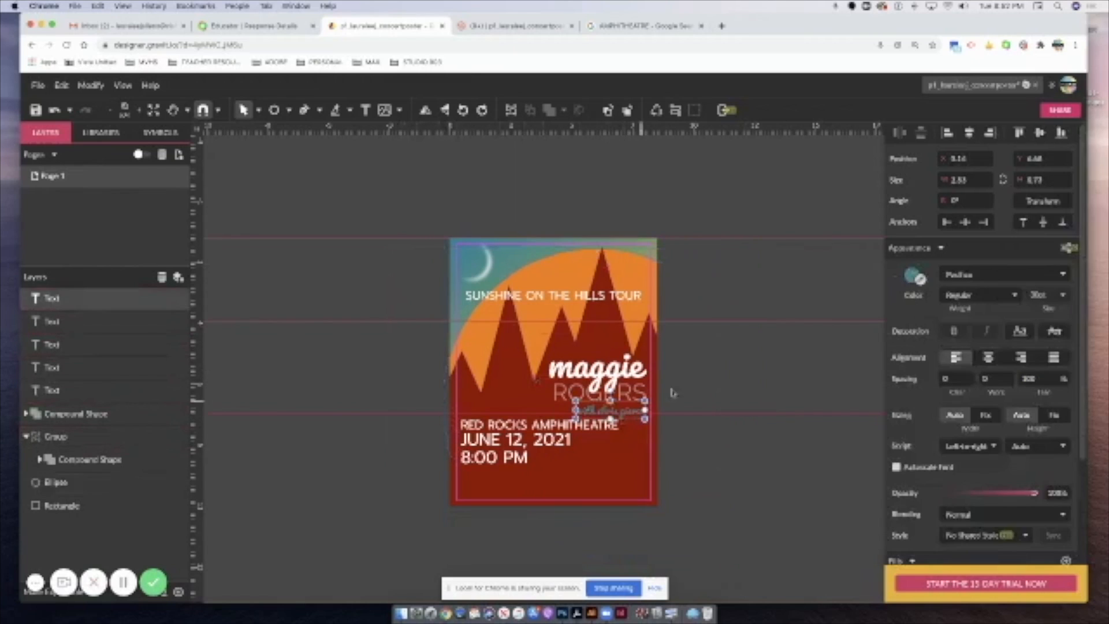
{"action": "left_click", "coordinate": [774, 363]}
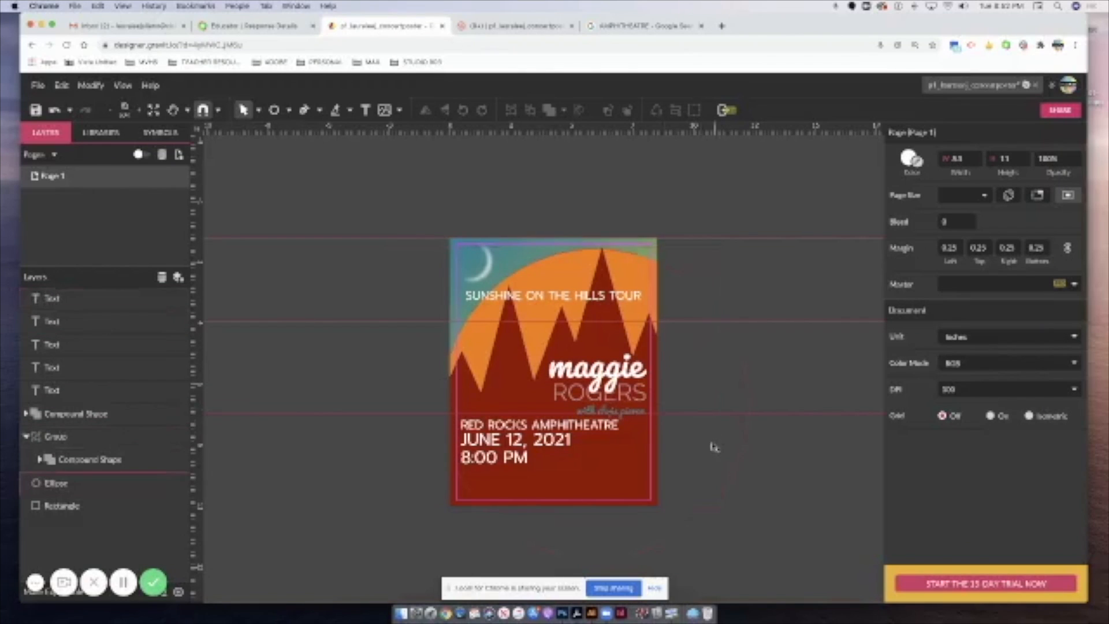
Nudge the supporting act line up a few steps, closer to "ROGERS".
{"action": "left_click", "coordinate": [626, 417]}
{"action": "key", "text": "Up"}
{"action": "key", "text": "Up"}
{"action": "key", "text": "Up"}
{"action": "key", "text": "Up"}
{"action": "key", "text": "Up"}
{"action": "key", "text": "Up"}
{"action": "key", "text": "Up"}
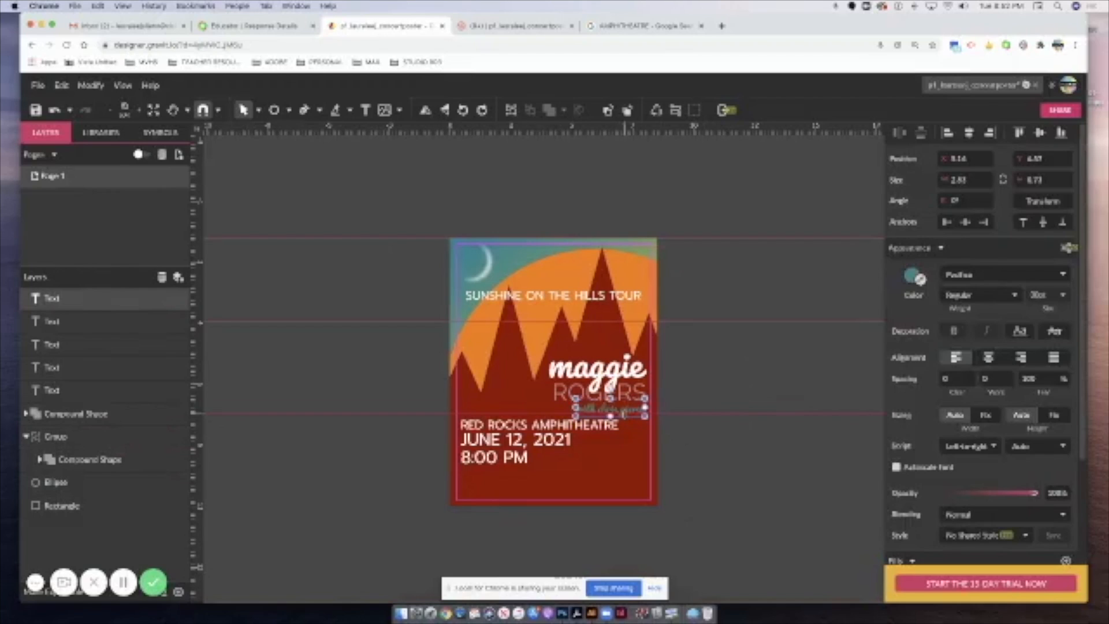
Lighten the supporting act line's color to a very pale cyan and deselect it.
{"action": "left_click", "coordinate": [914, 276]}
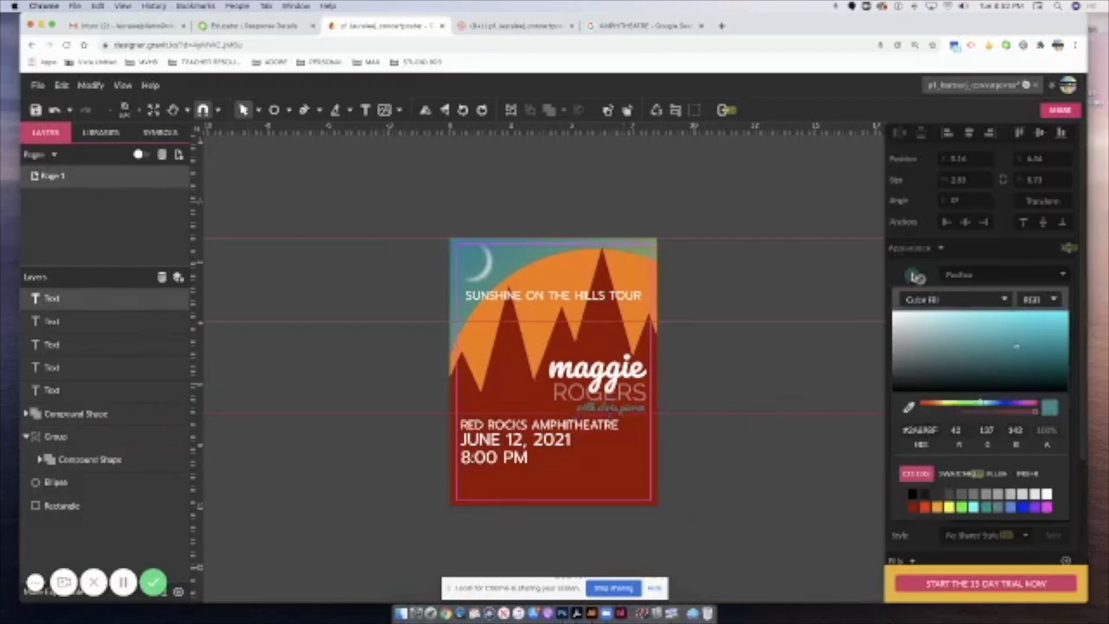
{"action": "left_click", "coordinate": [937, 312]}
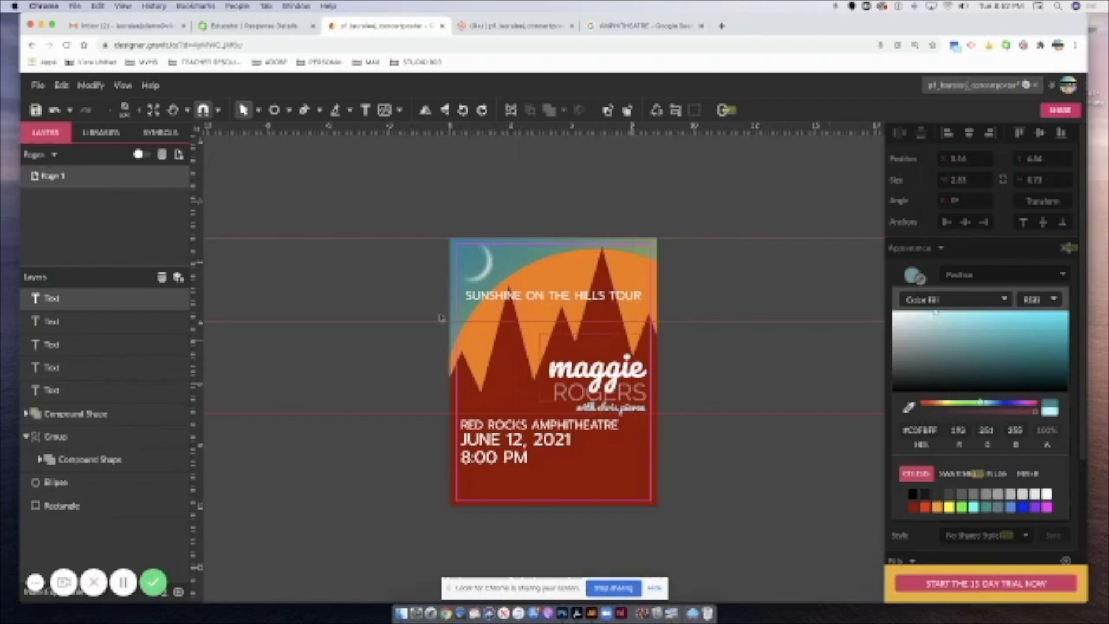
{"action": "left_click", "coordinate": [773, 300]}
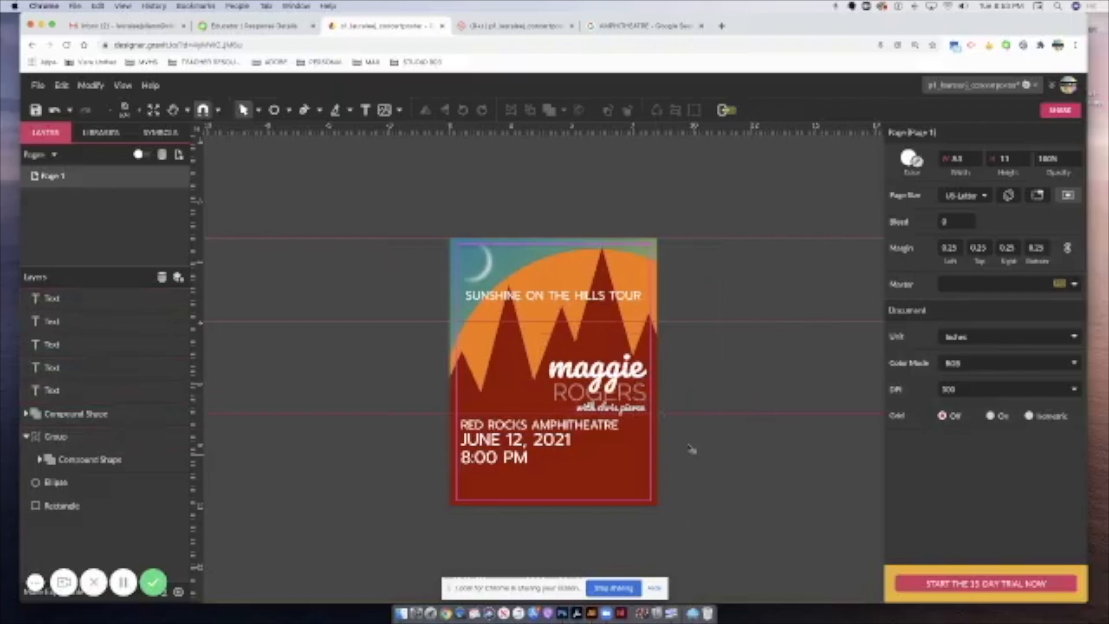
Lower the top edge of the concert details text frame to about Y 7.67 in and raise its bottom edge.
{"action": "left_click", "coordinate": [546, 432]}
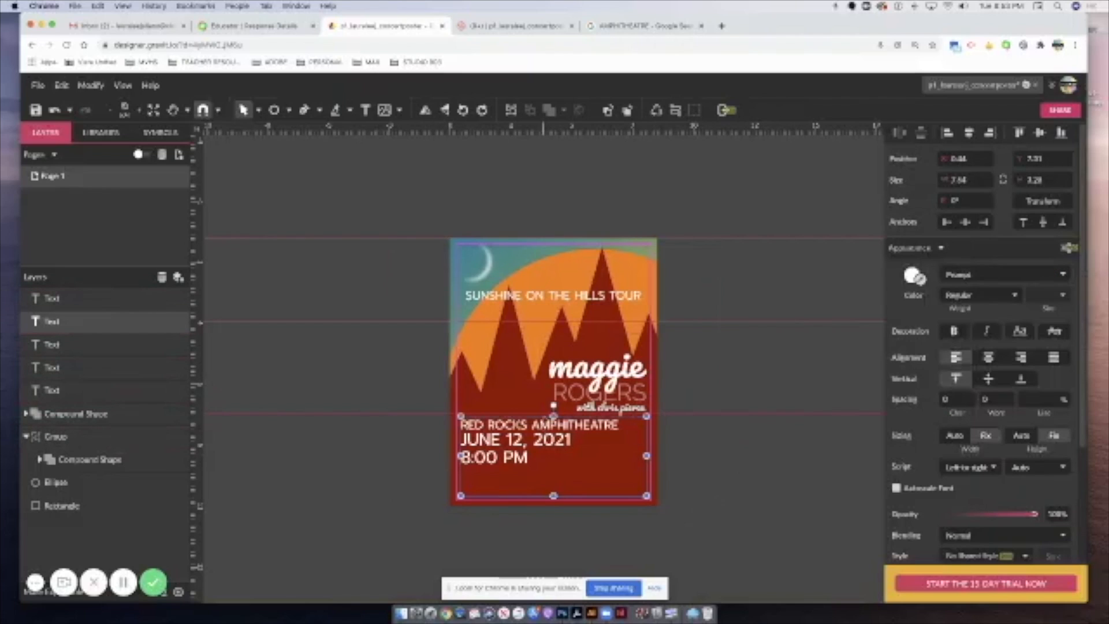
{"action": "left_click_drag", "start_coordinate": [553, 416], "coordinate": [553, 424]}
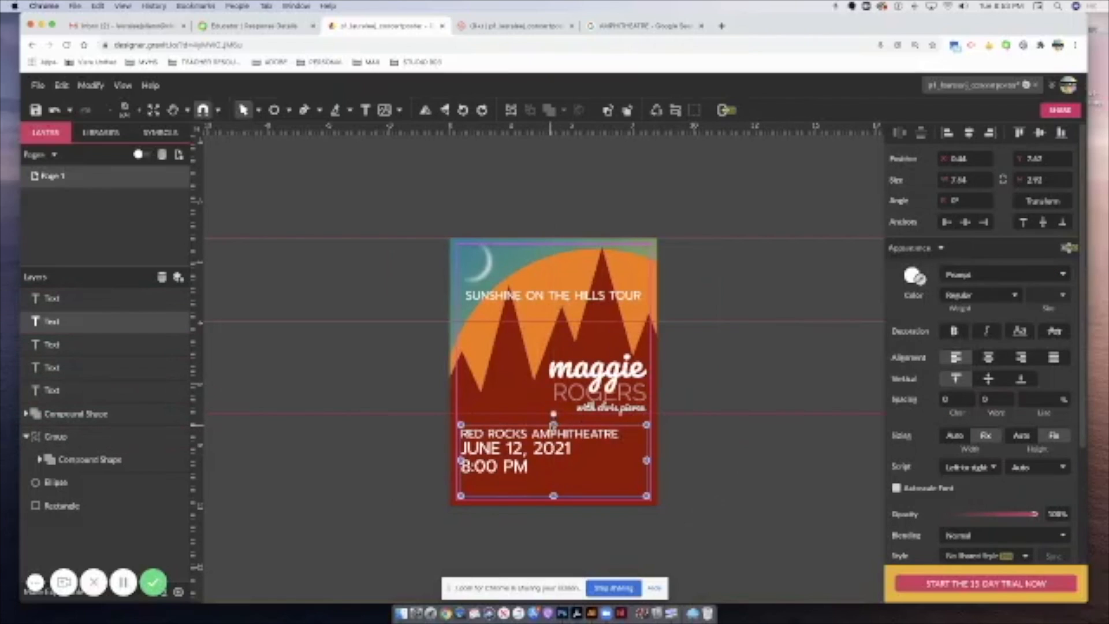
{"action": "left_click_drag", "start_coordinate": [553, 496], "coordinate": [553, 475]}
{"action": "left_click", "coordinate": [722, 473]}
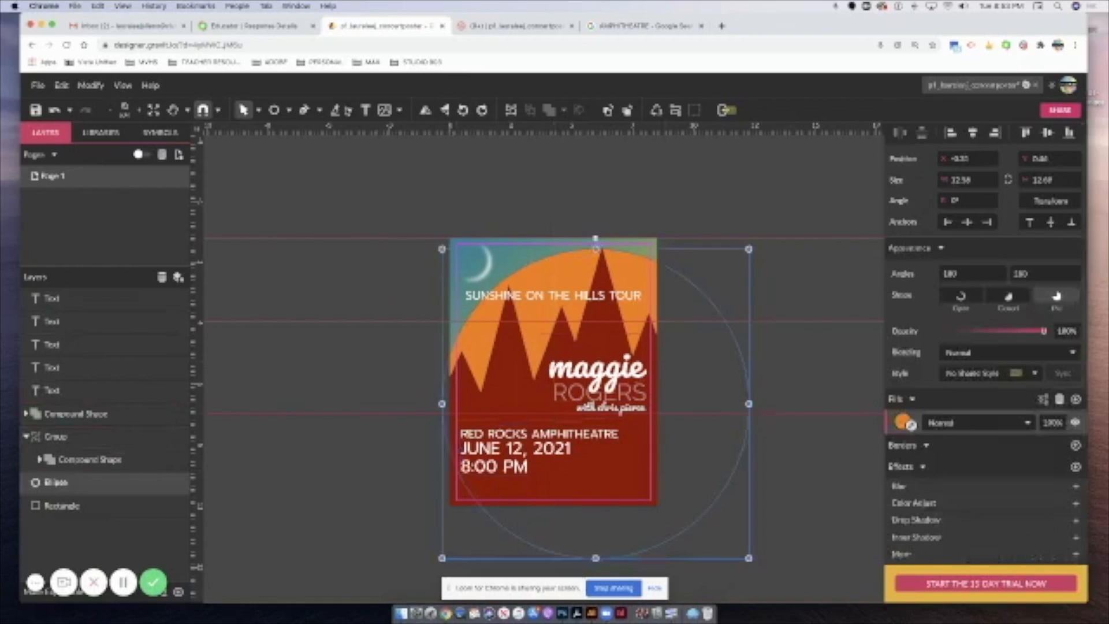
Add a new text line below "8:00 PM" and widen its box to about 3.59 in.
{"action": "left_click", "coordinate": [365, 109]}
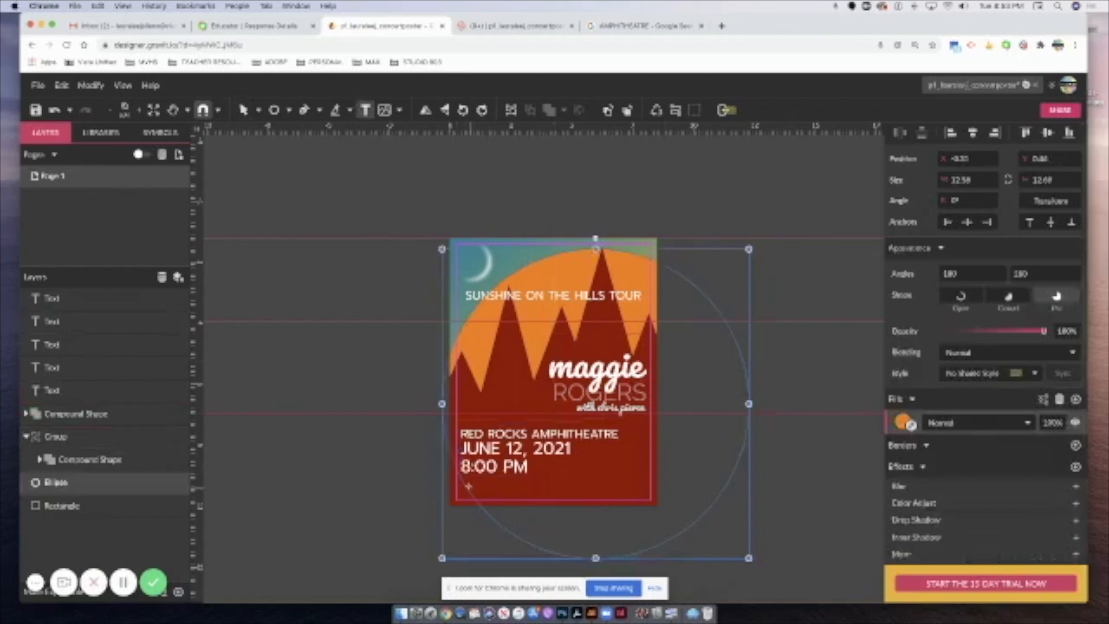
{"action": "left_click", "coordinate": [463, 481]}
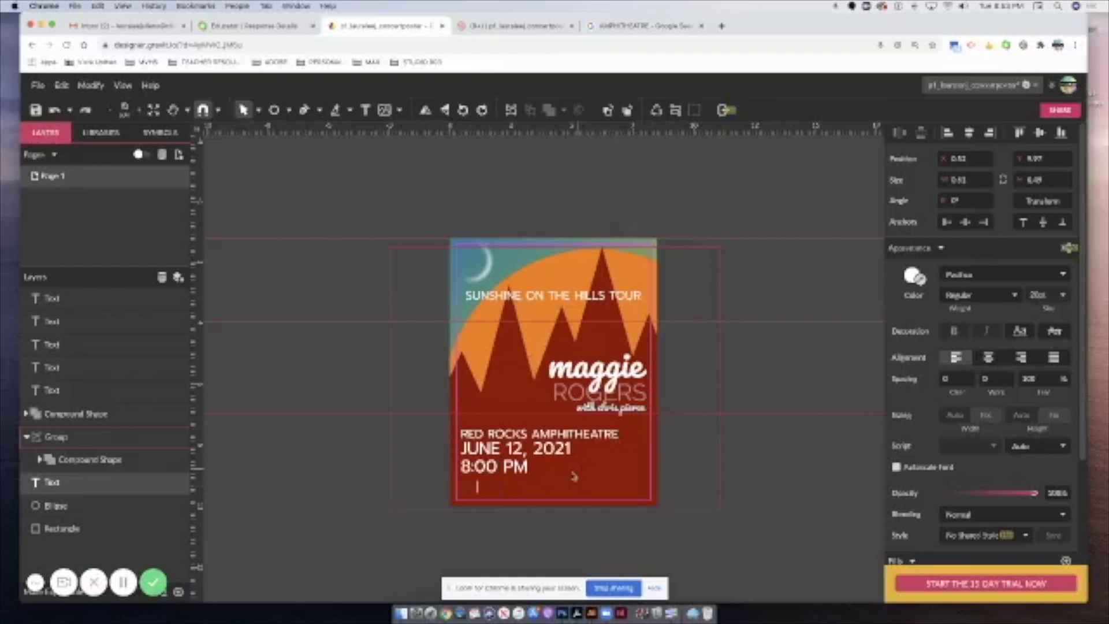
{"action": "key", "text": "super+z"}
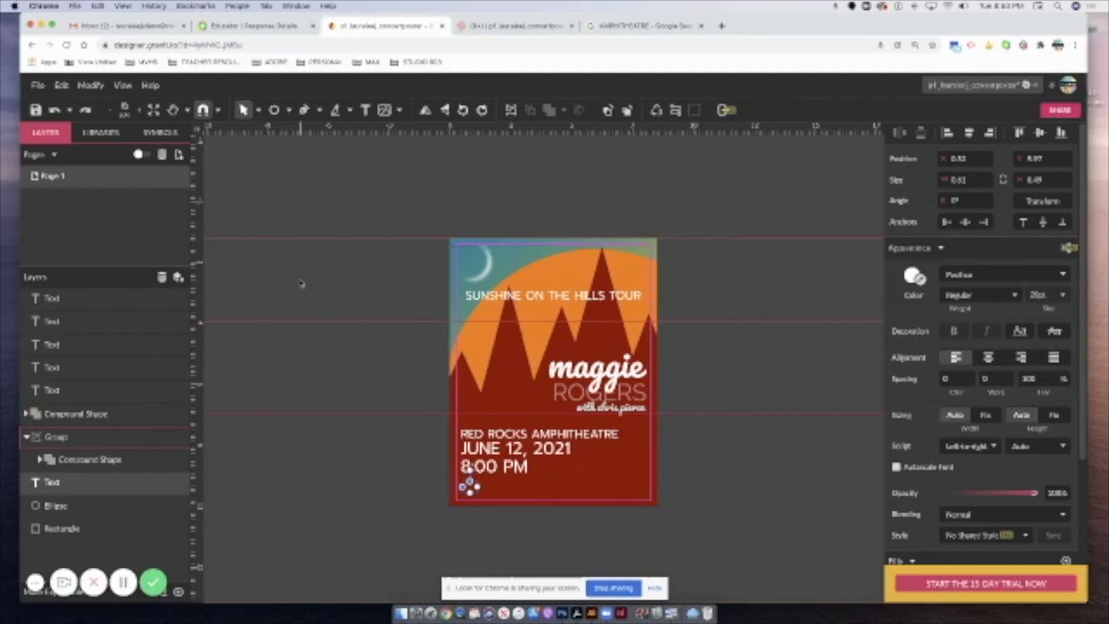
{"action": "left_click_drag", "start_coordinate": [479, 487], "coordinate": [550, 487]}
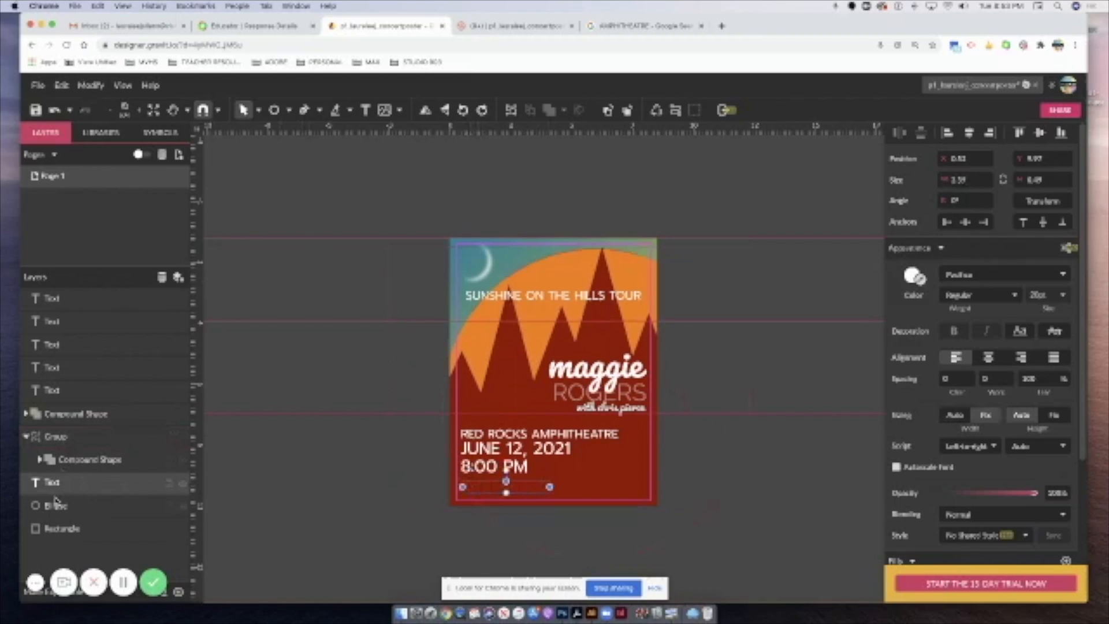
Rename the compound shape inside the group as Mountains and move the new text layer just above the other compound shape.
{"action": "left_click_drag", "start_coordinate": [52, 487], "coordinate": [61, 412]}
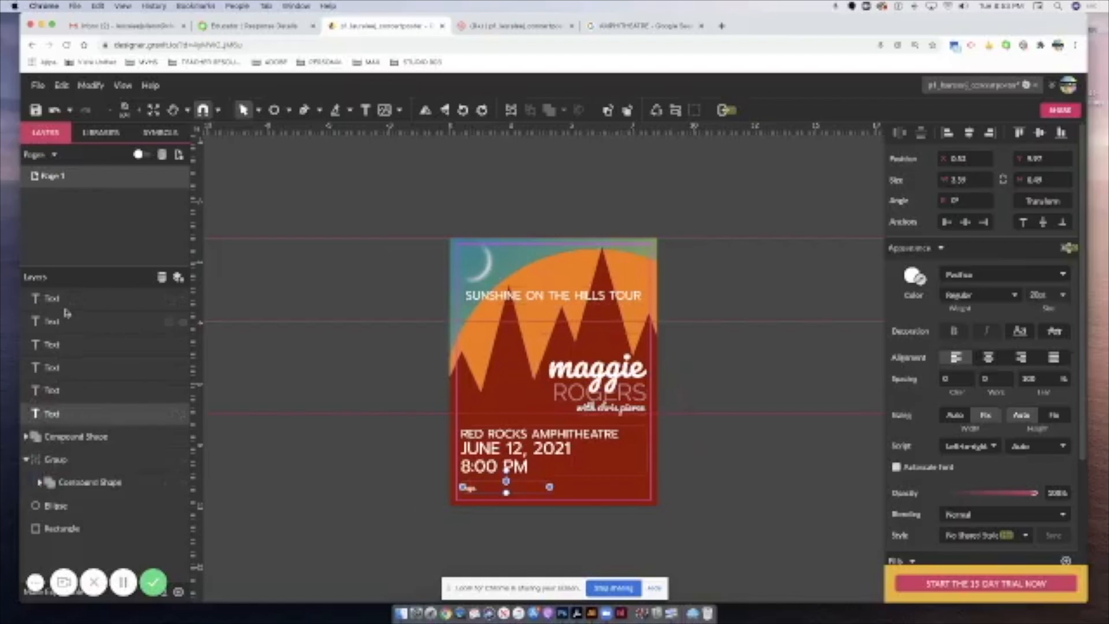
{"action": "left_click_drag", "start_coordinate": [56, 423], "coordinate": [79, 497]}
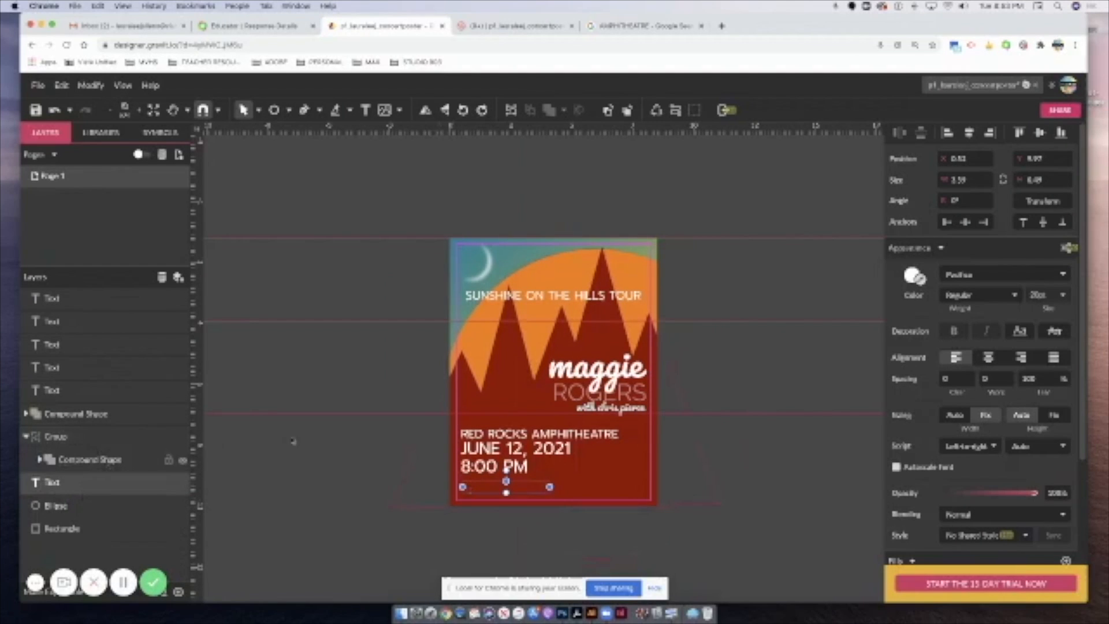
{"action": "double_click", "coordinate": [98, 461]}
{"action": "type", "text": "Mo"}
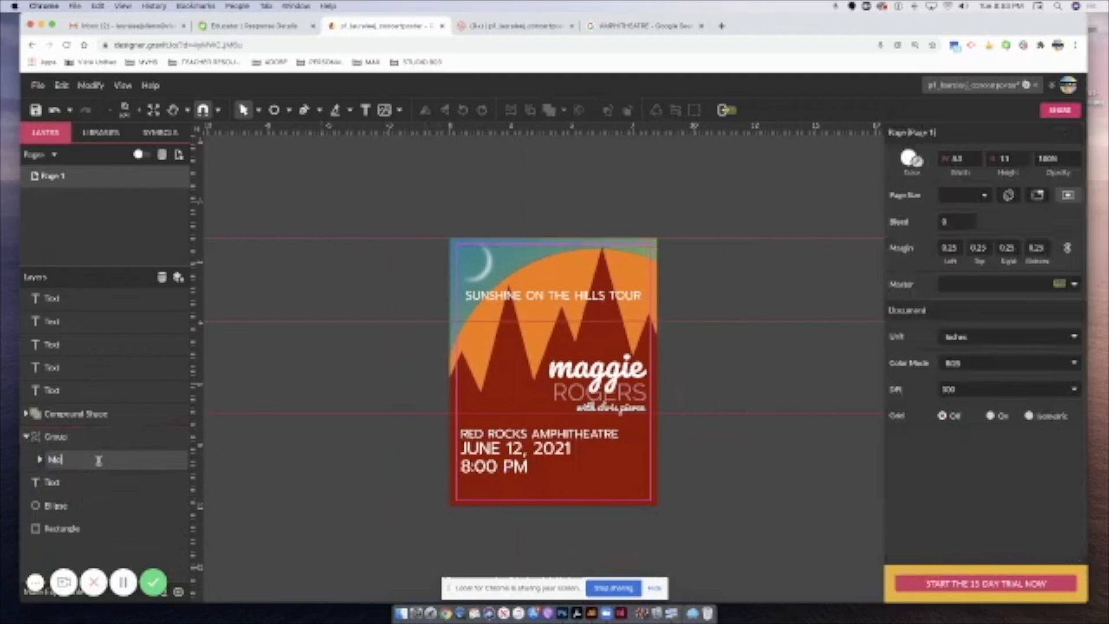
{"action": "type", "text": "untains"}
{"action": "key", "text": "Return"}
{"action": "left_click_drag", "start_coordinate": [36, 487], "coordinate": [71, 408]}
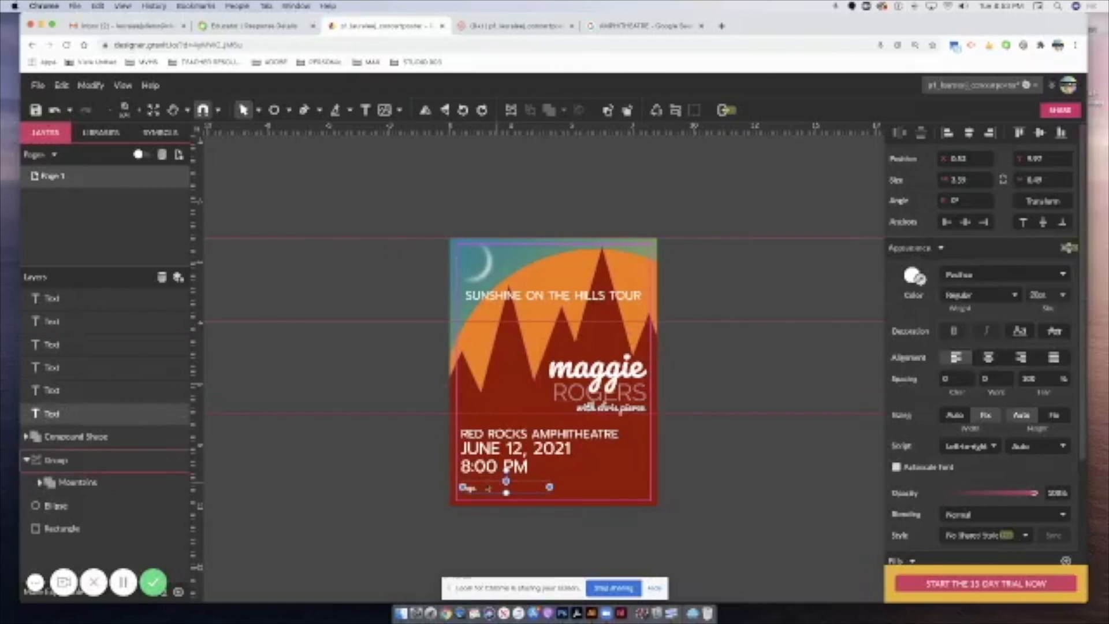
Replace the text of the line below "8:00 PM" with "ticketmaster.com" and select all of it.
{"action": "double_click", "coordinate": [479, 488]}
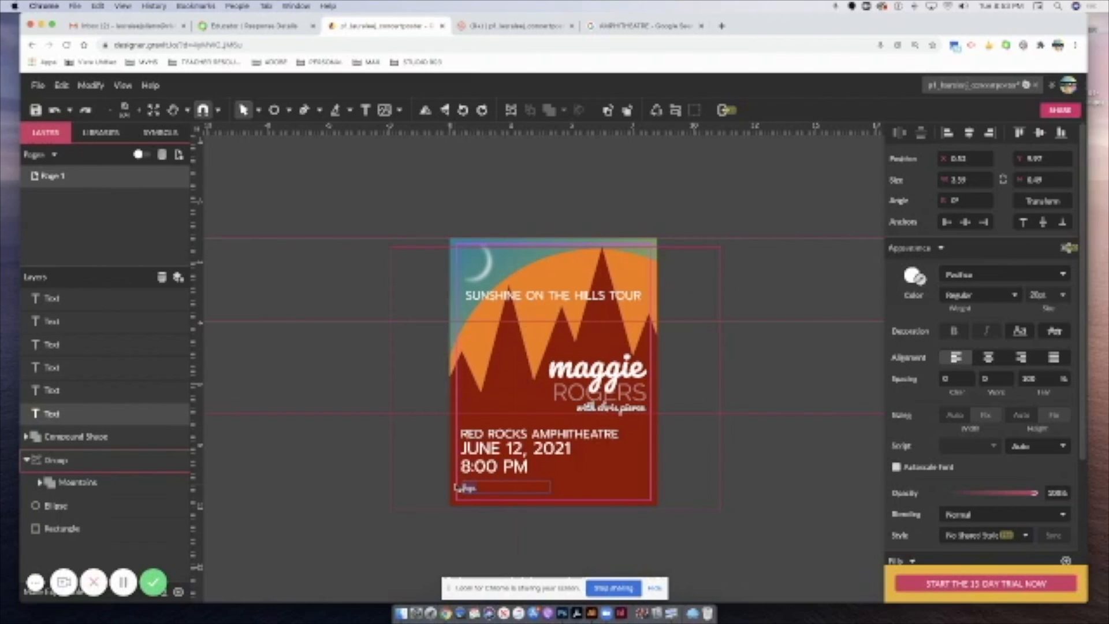
{"action": "key", "text": "BackSpace"}
{"action": "type", "text": "ticketmaster.com"}
{"action": "key", "text": "super+a"}
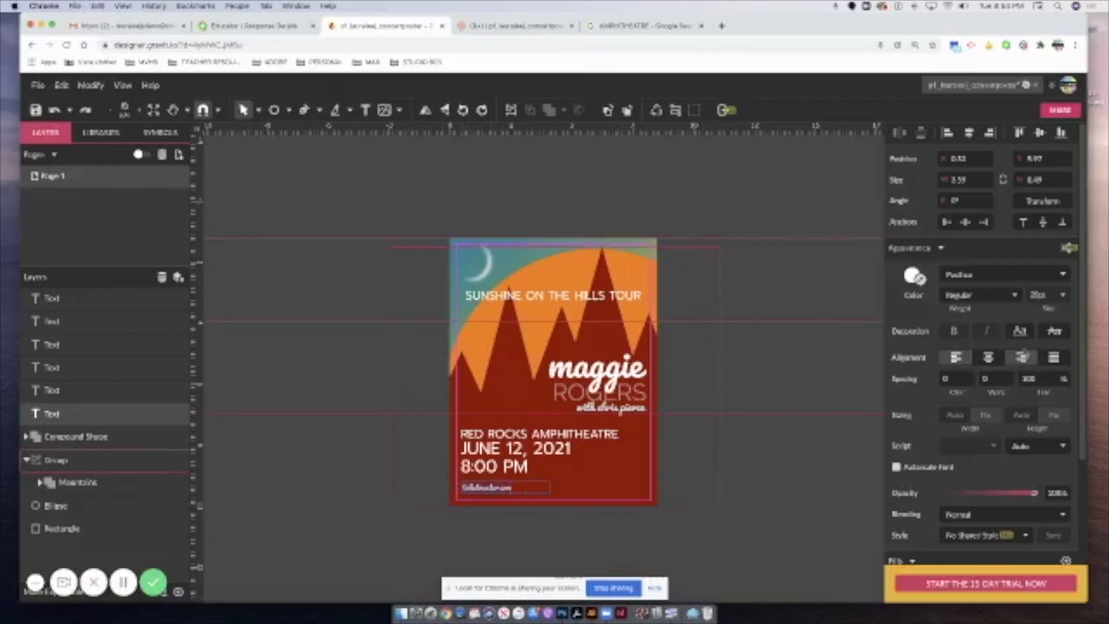
Check the font list for the ticket website line, then select "ROGERS" to see which font it uses.
{"action": "left_click", "coordinate": [1060, 277]}
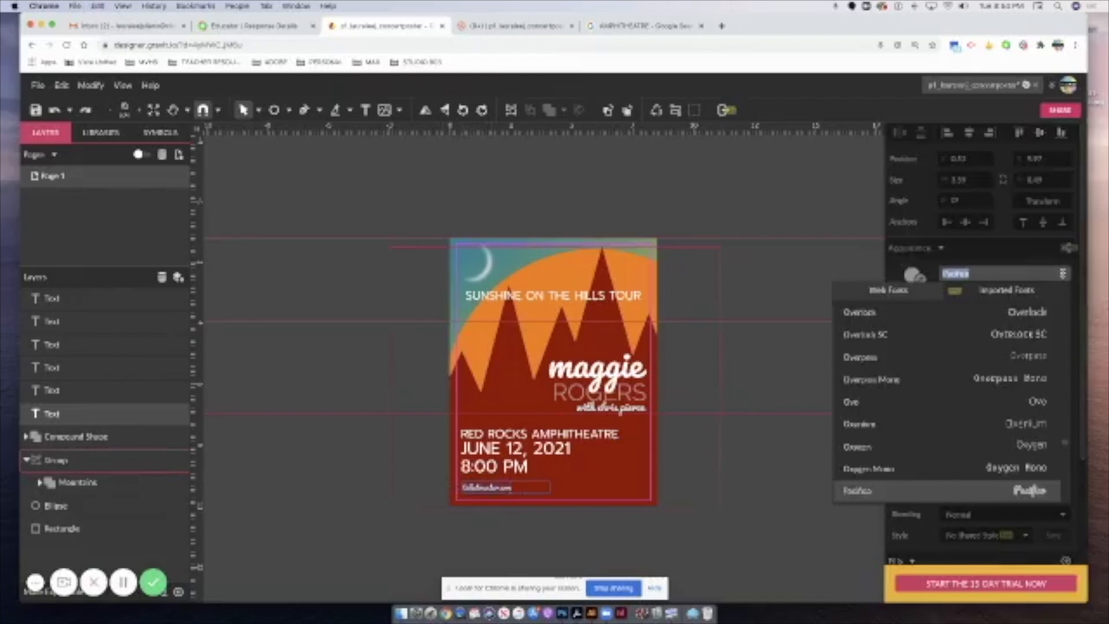
{"action": "left_click", "coordinate": [556, 411]}
{"action": "left_click", "coordinate": [576, 406]}
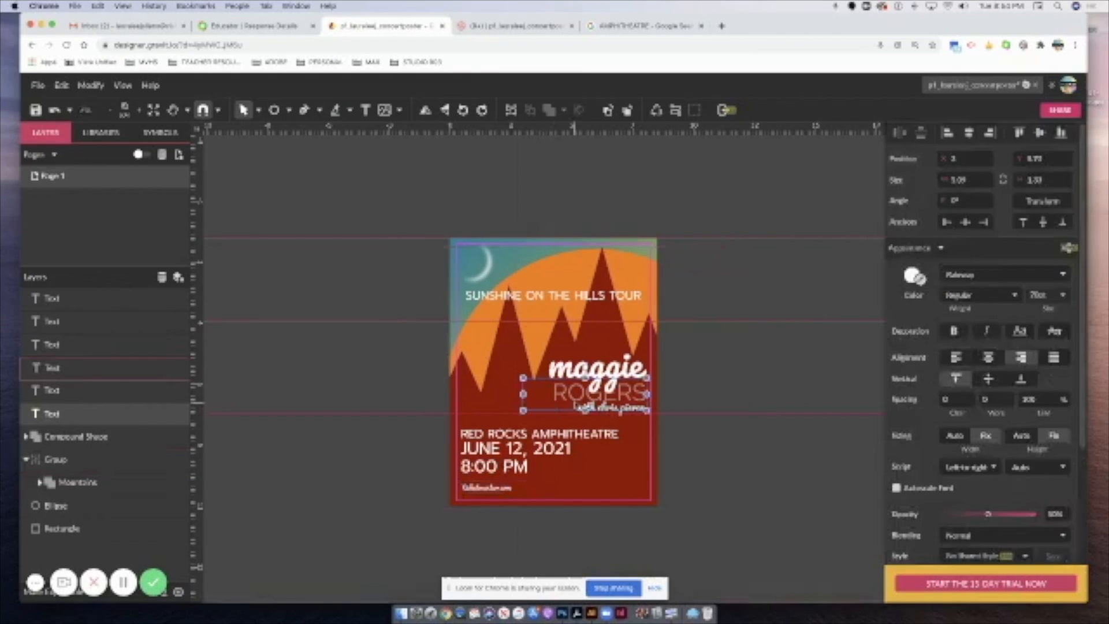
Change the font of the entire "ticketmaster.com" line to Raleway.
{"action": "left_click", "coordinate": [506, 488]}
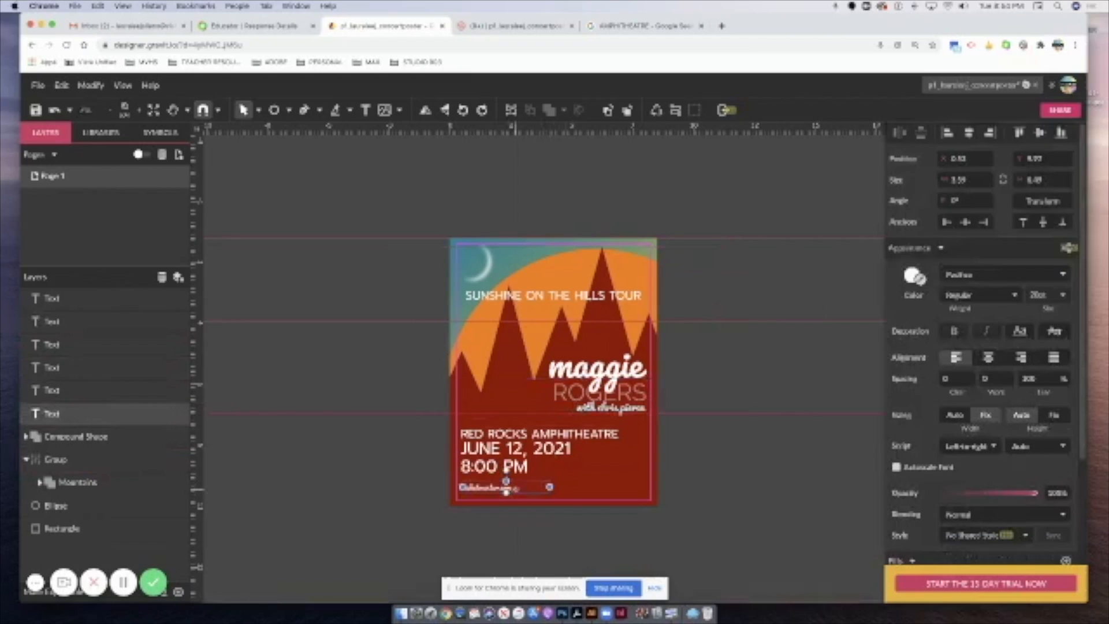
{"action": "double_click", "coordinate": [511, 489]}
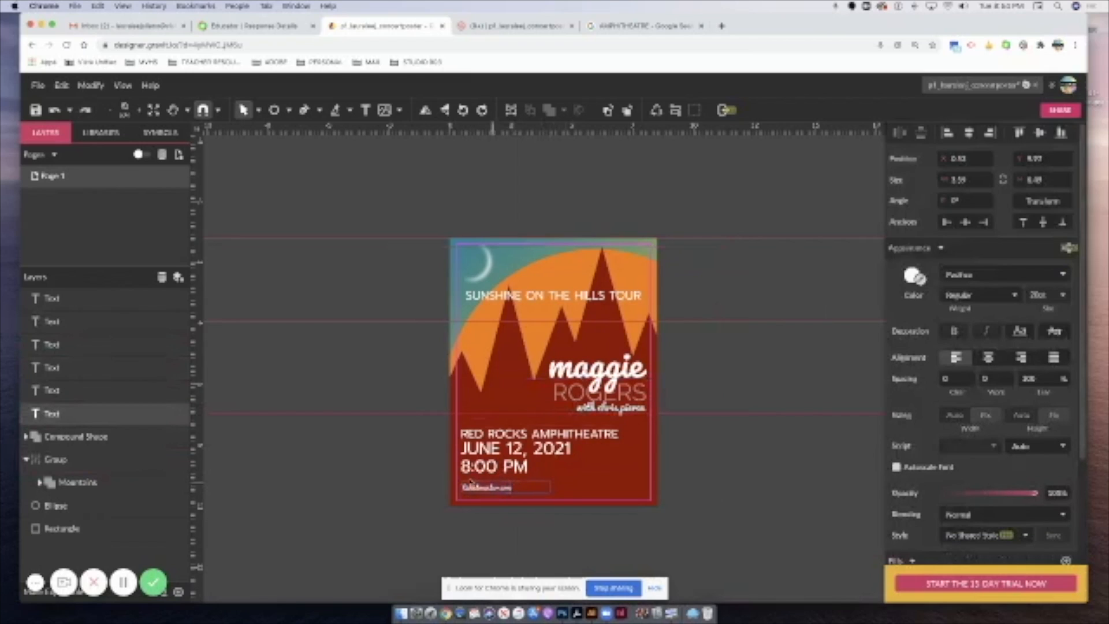
{"action": "left_click", "coordinate": [1065, 276]}
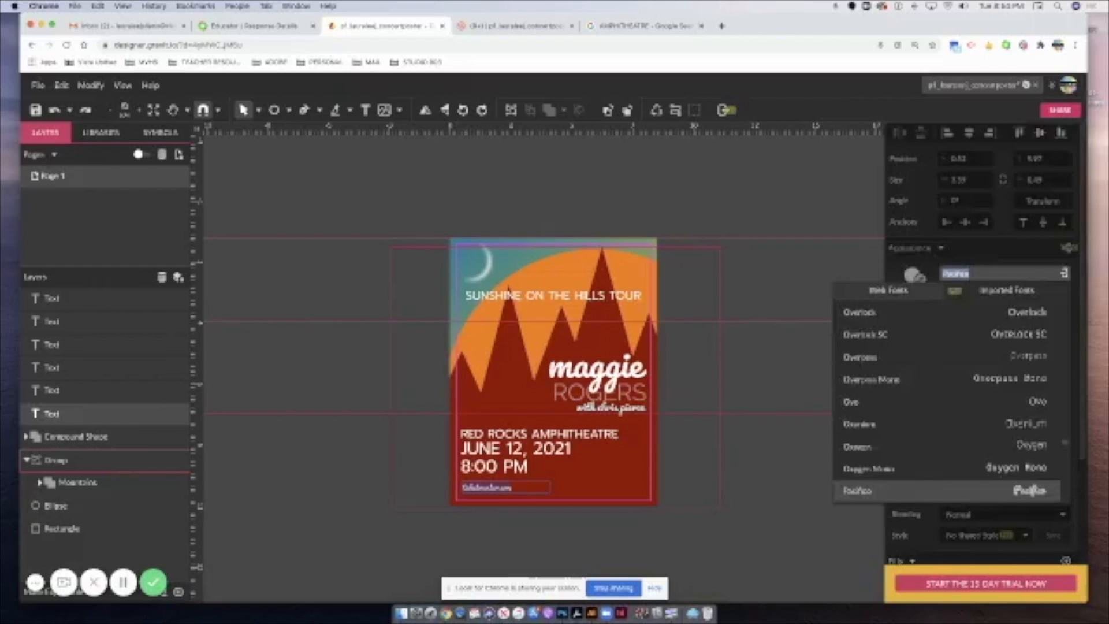
{"action": "scroll", "coordinate": [1066, 312], "scroll_direction": "down", "scroll_amount": 15}
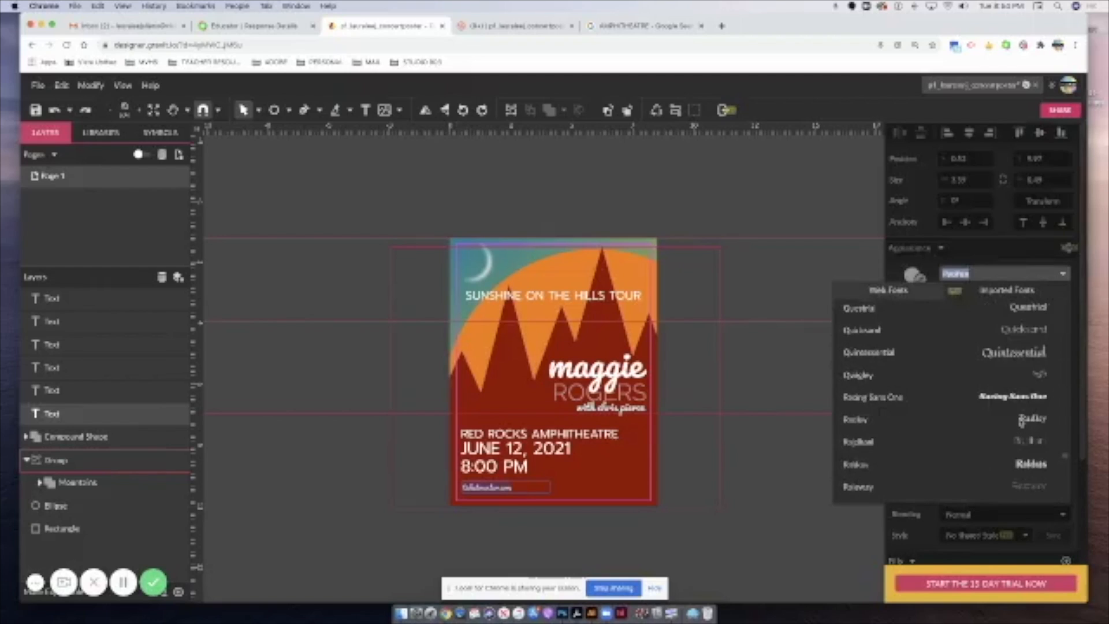
{"action": "scroll", "coordinate": [1020, 421], "scroll_direction": "up", "scroll_amount": 3}
{"action": "left_click", "coordinate": [1037, 327]}
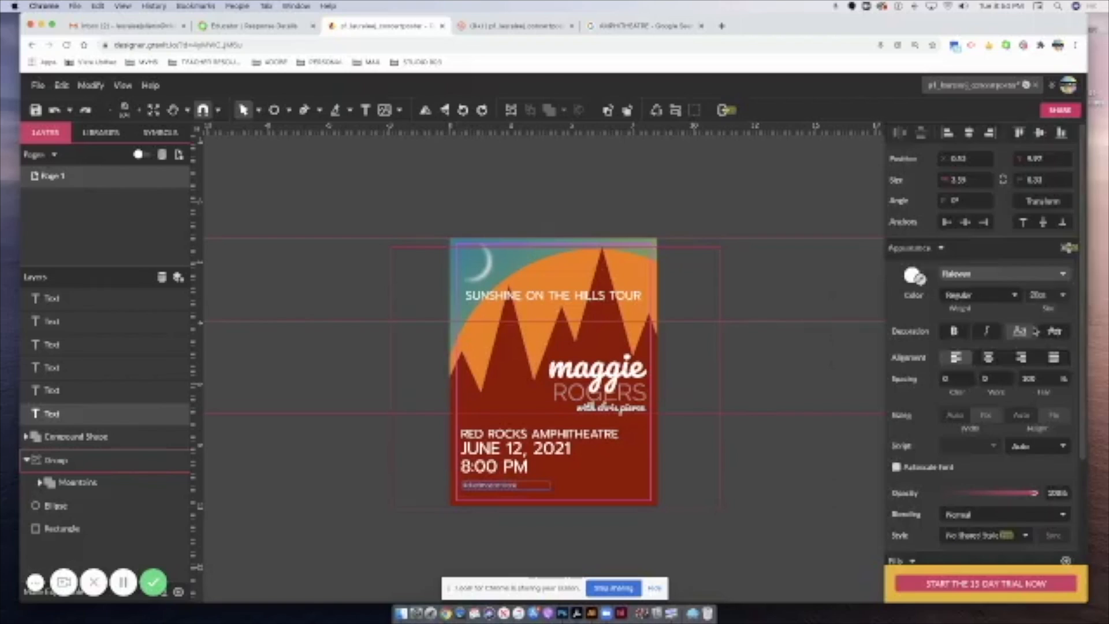
Move the "ticketmaster.com" line down to the poster's lower margin, at about X 0.44 in and Y 10.42 in.
{"action": "left_click", "coordinate": [502, 485]}
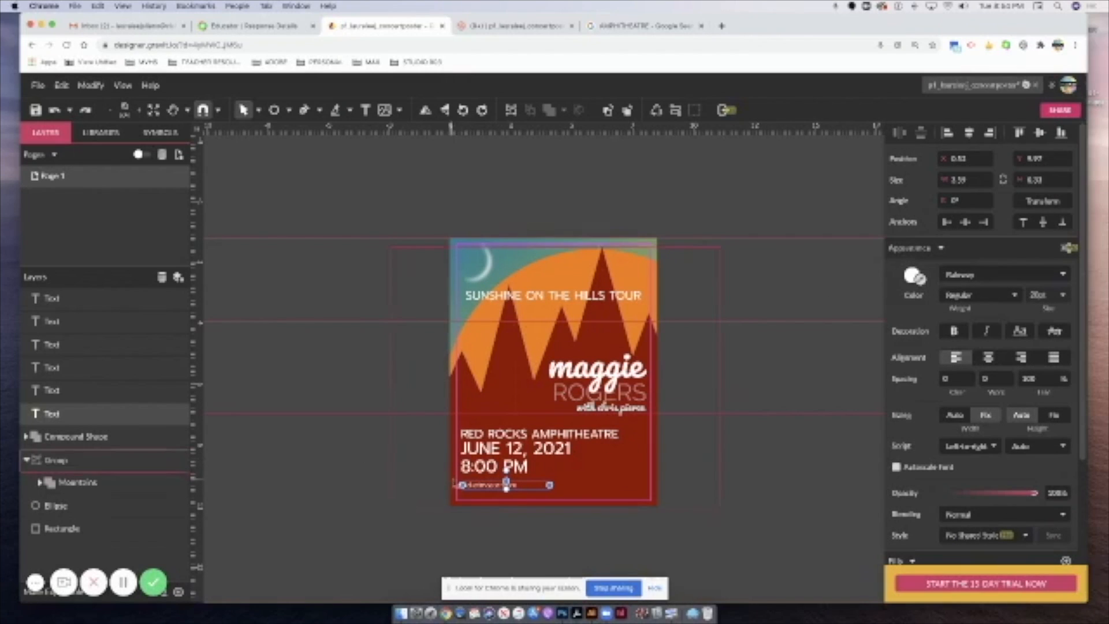
{"action": "left_click_drag", "start_coordinate": [488, 488], "coordinate": [485, 499]}
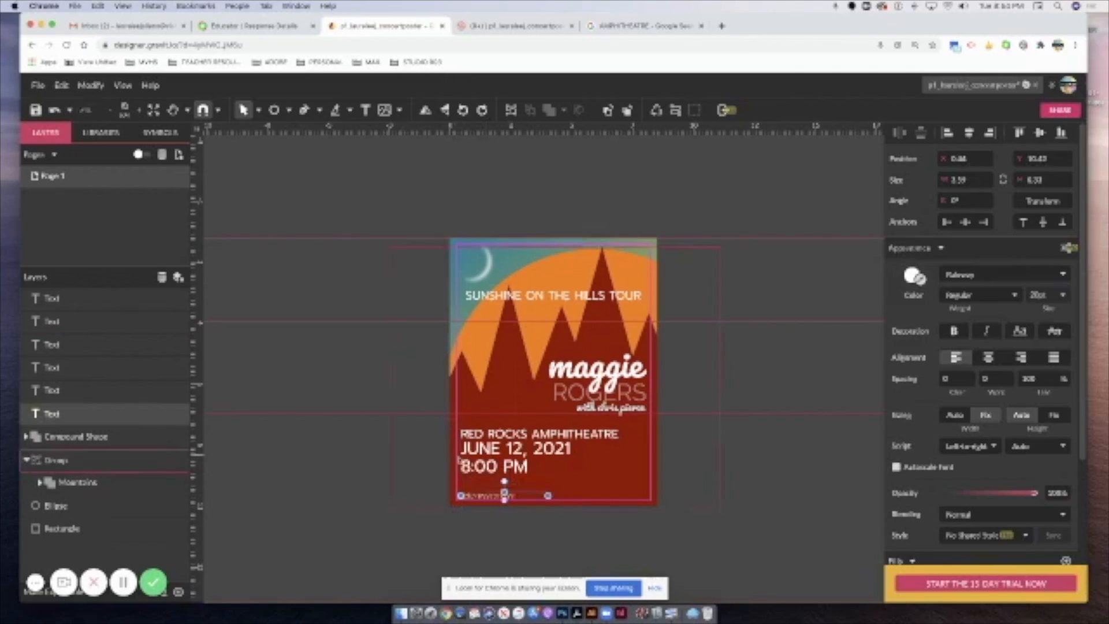
{"action": "left_click", "coordinate": [425, 470]}
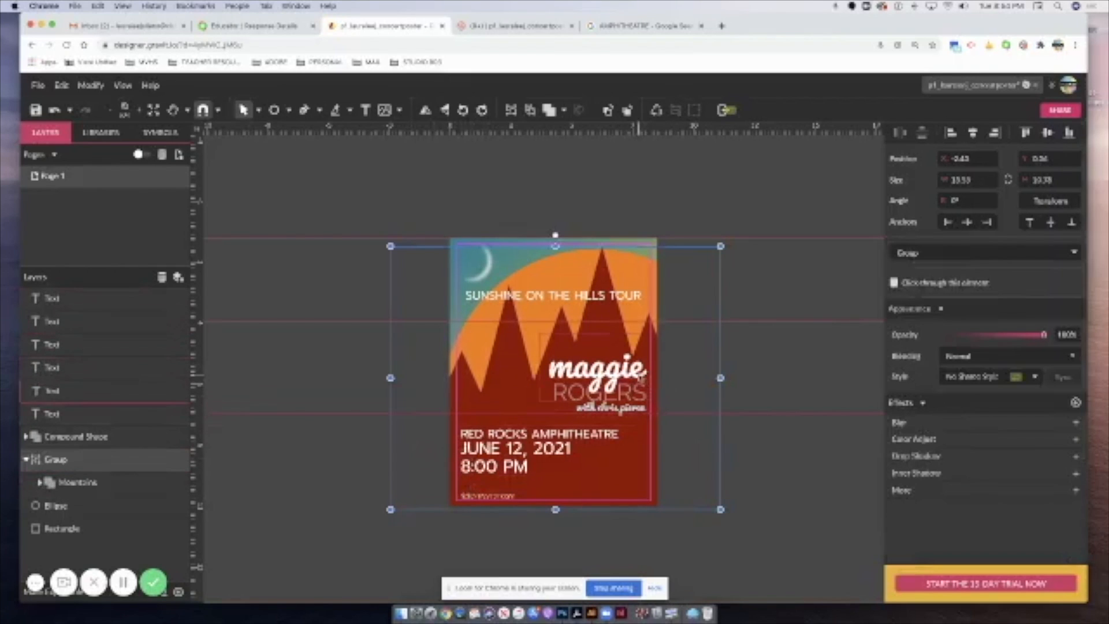
Nudge the script word "maggie" slightly to the right above "ROGERS".
{"action": "left_click", "coordinate": [641, 374]}
{"action": "key", "text": "Right"}
{"action": "key", "text": "Right"}
{"action": "key", "text": "Right"}
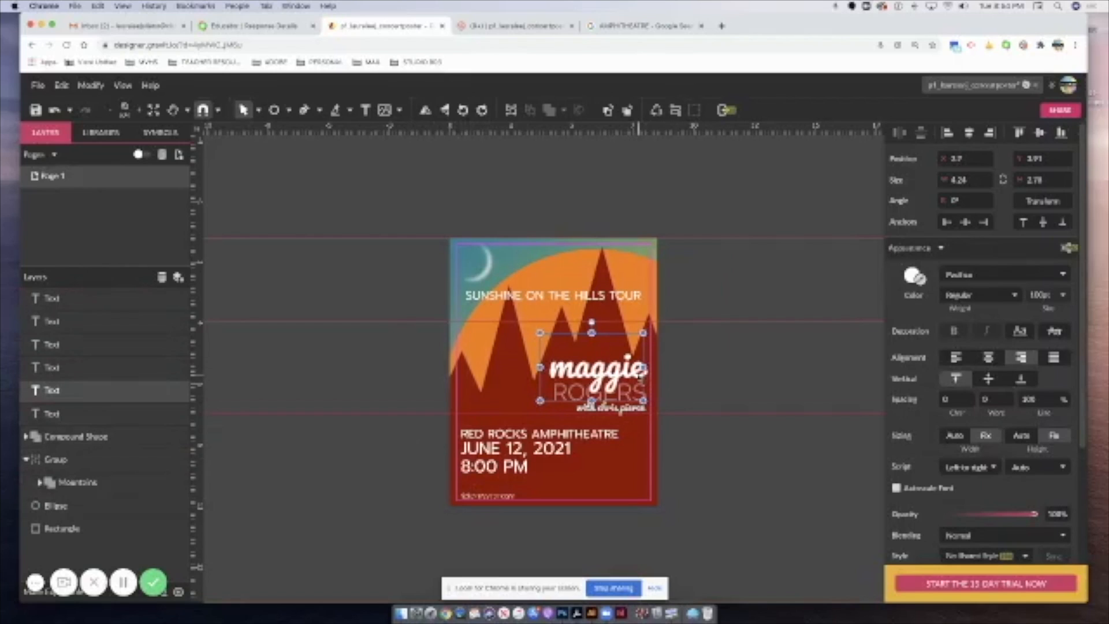
Set the "SUNSHINE ON THE HILLS TOUR" title to 37 pt and shift it slightly left and down between the margins.
{"action": "left_click", "coordinate": [631, 298]}
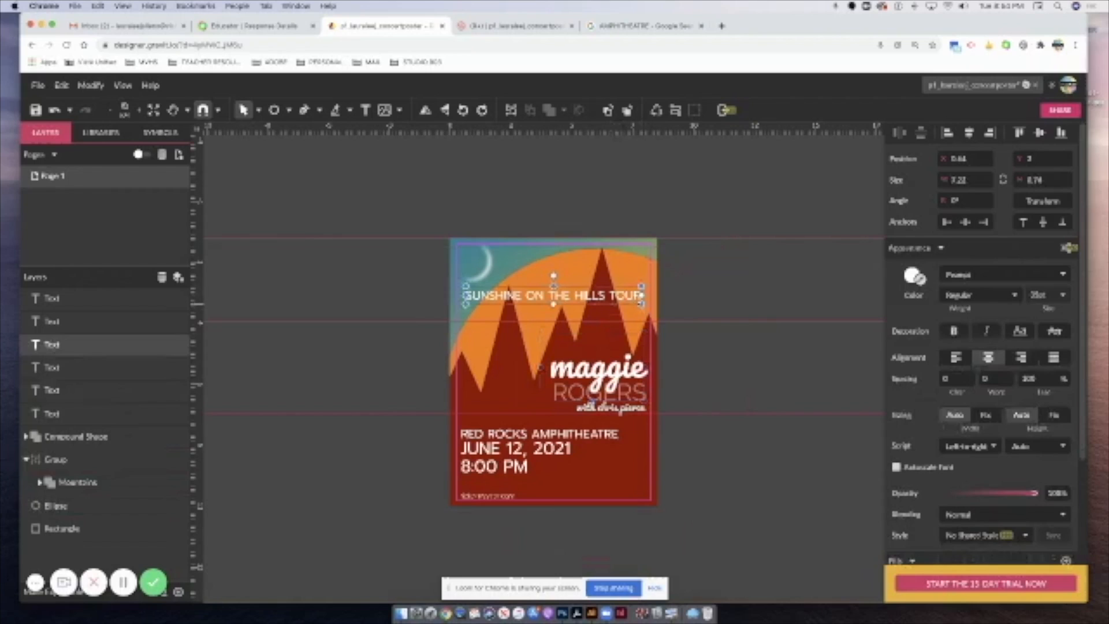
{"action": "left_click", "coordinate": [1045, 295]}
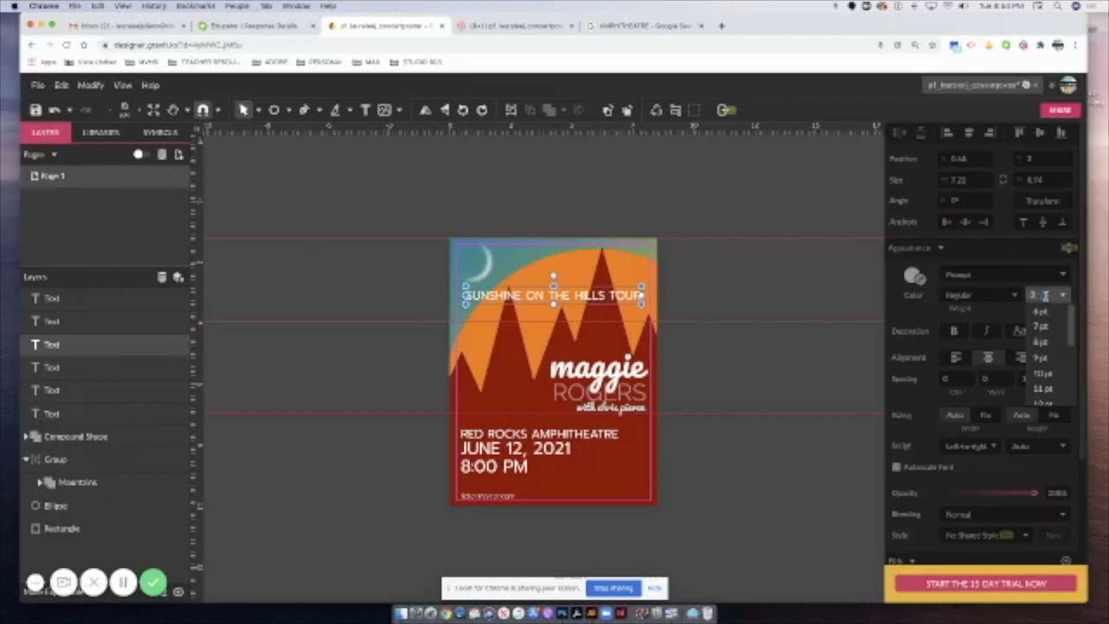
{"action": "key", "text": "Return"}
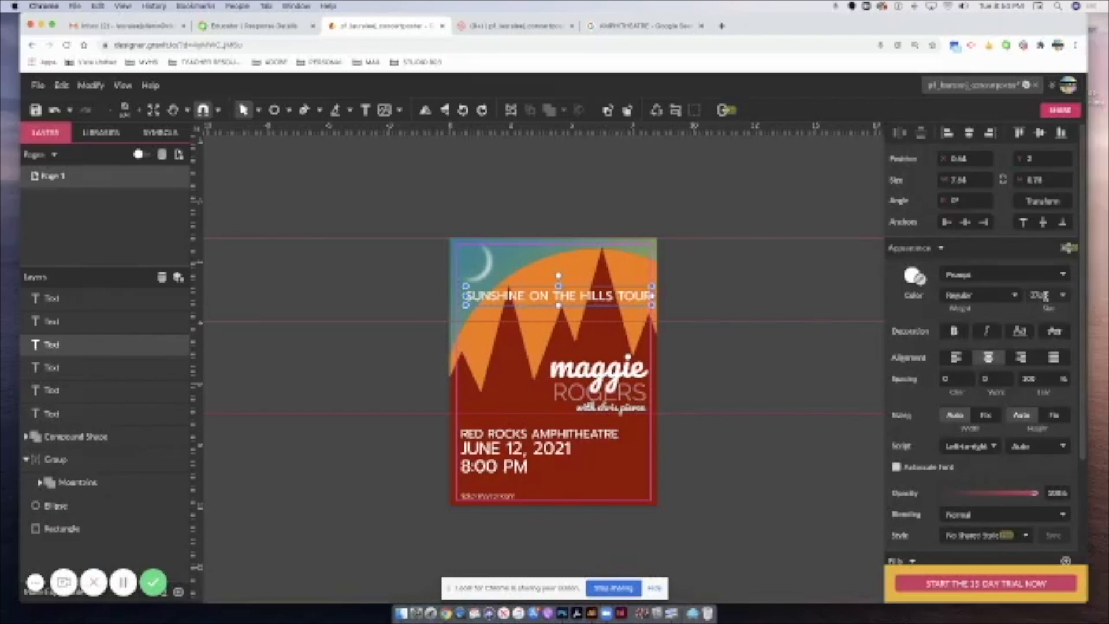
{"action": "left_click_drag", "start_coordinate": [545, 295], "coordinate": [541, 300]}
{"action": "left_click", "coordinate": [768, 286]}
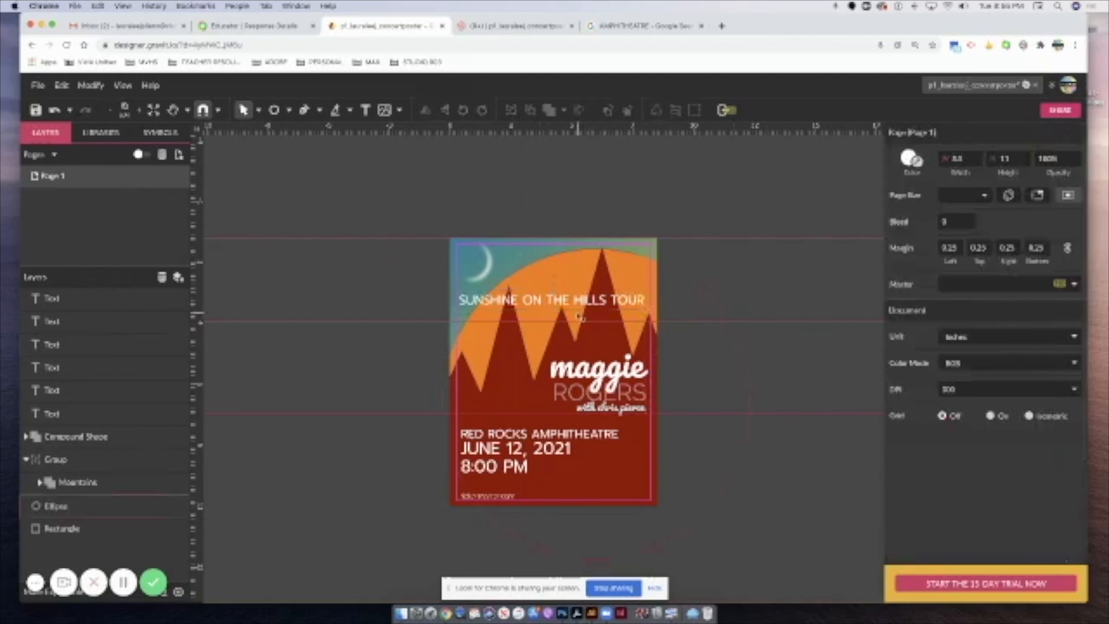
Duplicate the "ticketmaster.com" line, right-align the copy's text and place its box against the poster's right margin, below the date.
{"action": "scroll", "coordinate": [579, 317], "scroll_direction": "up", "scroll_amount": 3}
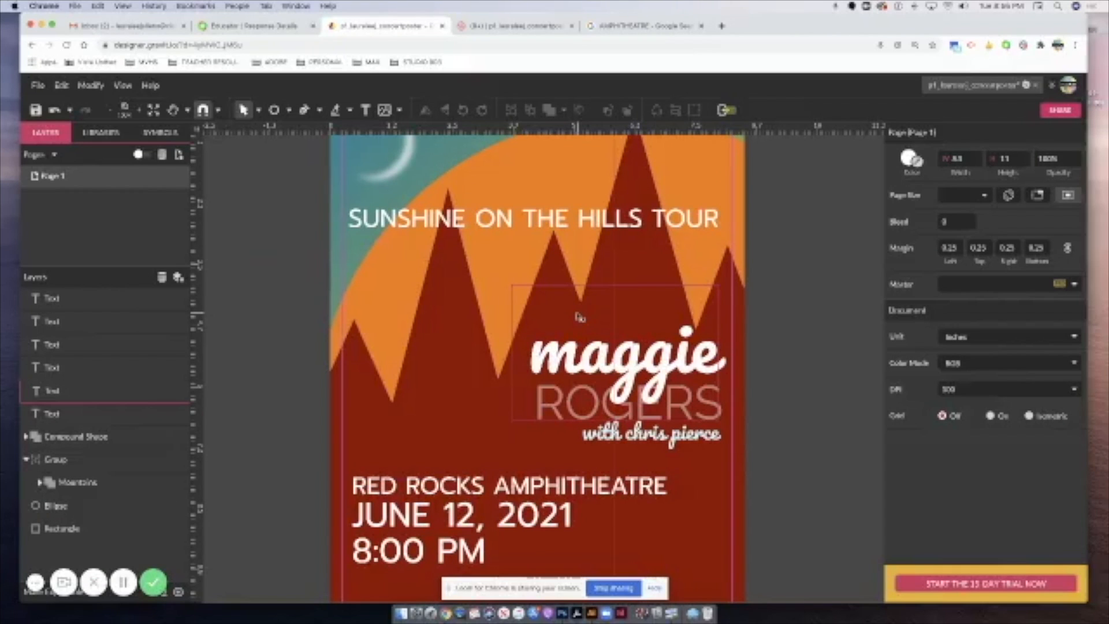
{"action": "scroll", "coordinate": [635, 370], "scroll_direction": "down", "scroll_amount": 5}
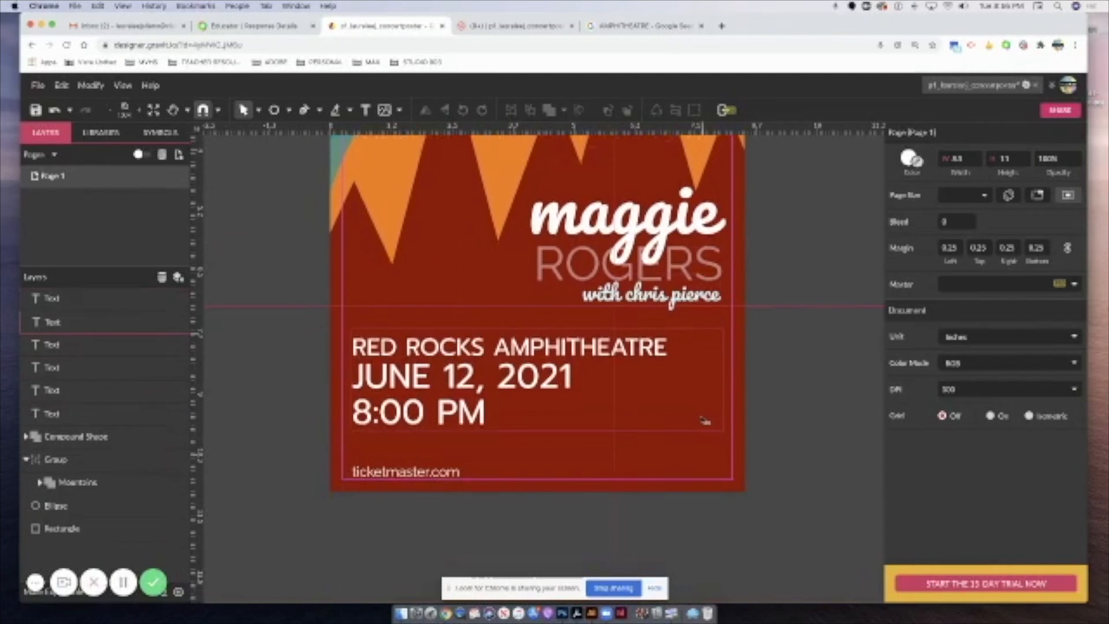
{"action": "left_click", "coordinate": [424, 476]}
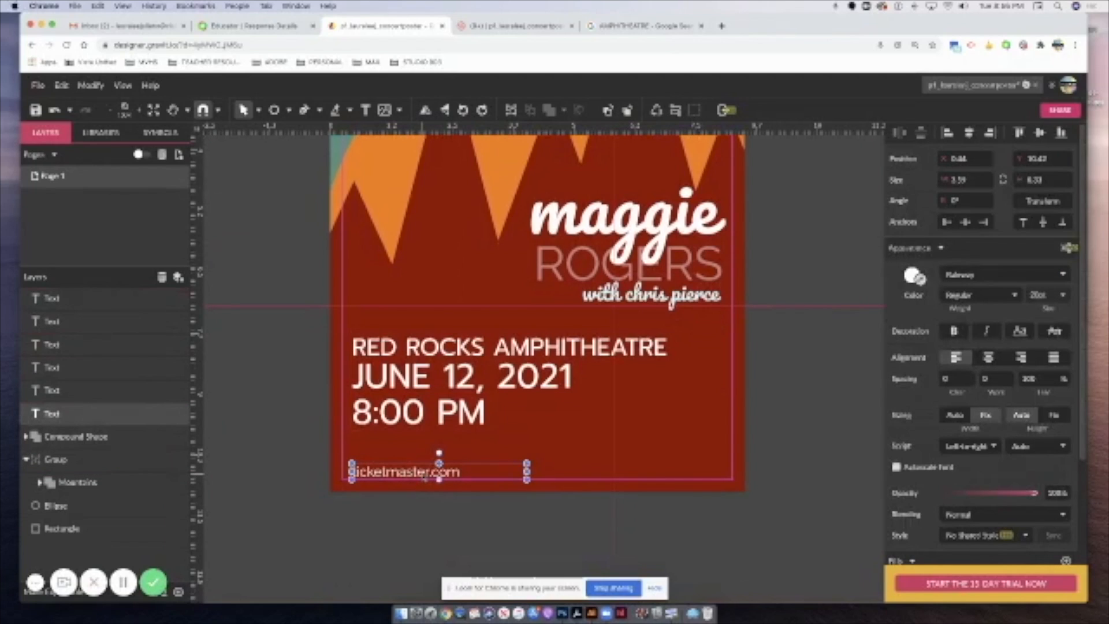
{"action": "key", "text": "alt"}
{"action": "left_click_drag", "start_coordinate": [446, 470], "coordinate": [576, 456]}
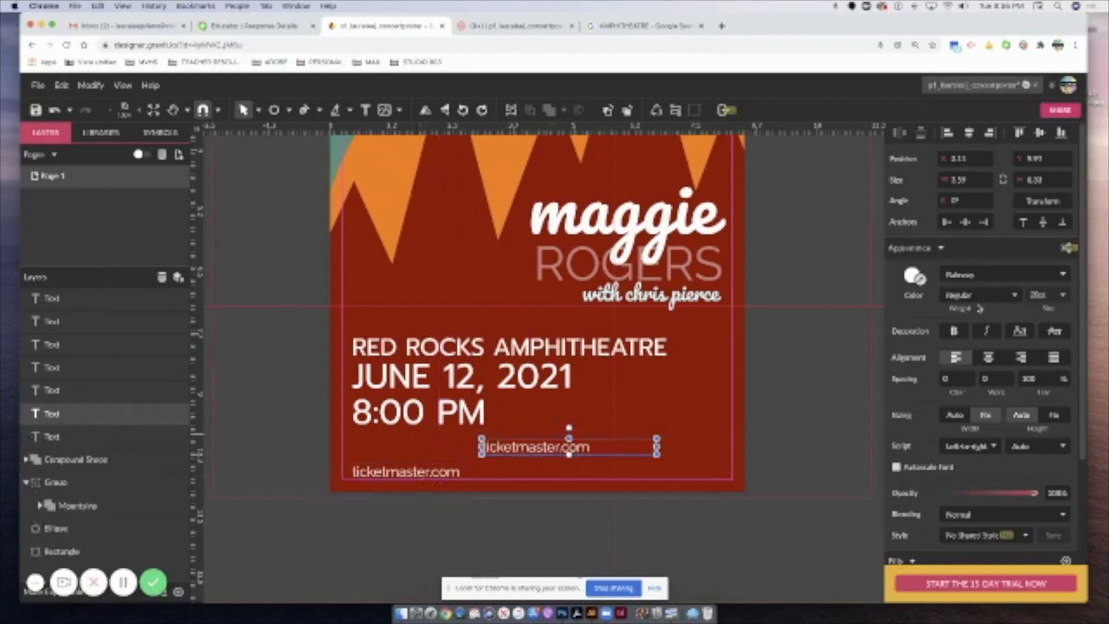
{"action": "left_click", "coordinate": [1022, 358]}
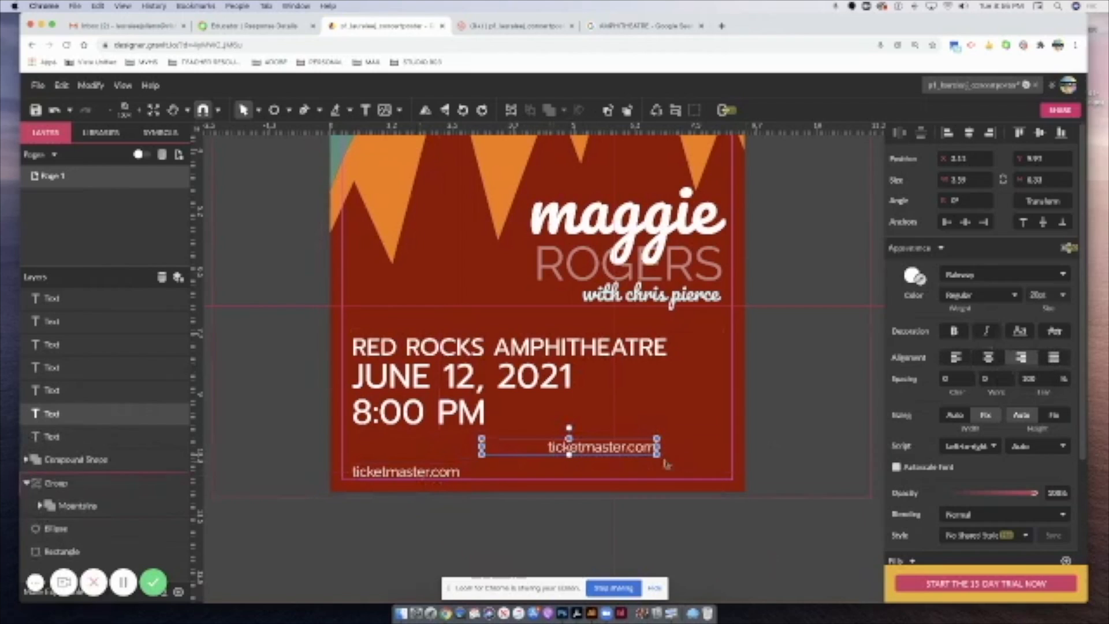
{"action": "left_click_drag", "start_coordinate": [645, 453], "coordinate": [720, 435]}
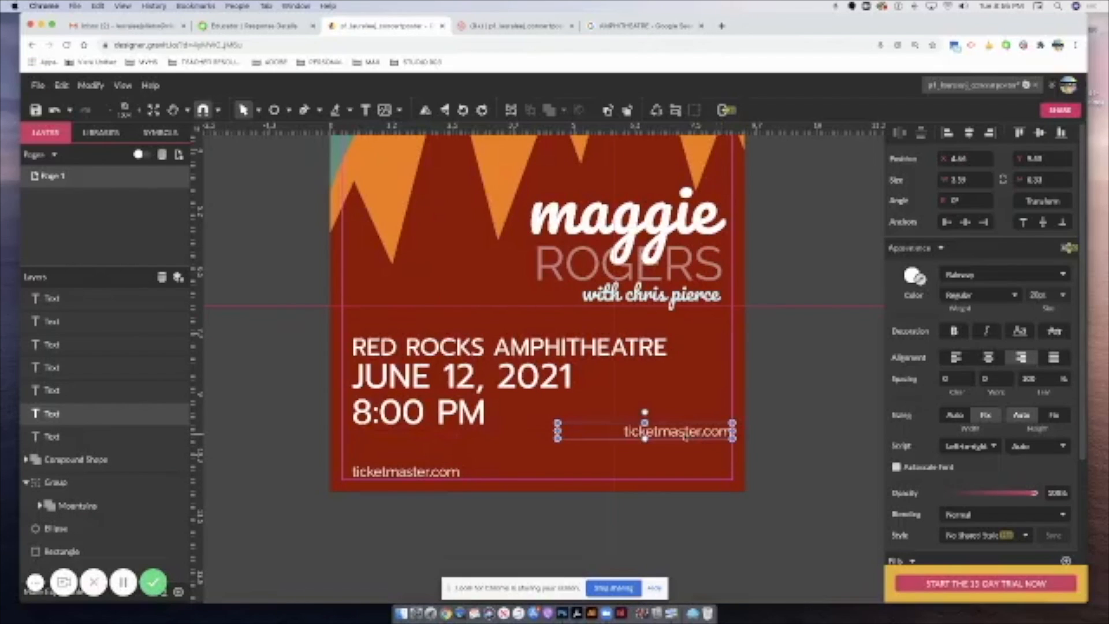
Replace the text of the right-aligned ticket website copy with "#sunshineonthehillstour".
{"action": "double_click", "coordinate": [686, 437]}
{"action": "left_click_drag", "start_coordinate": [624, 436], "coordinate": [759, 432]}
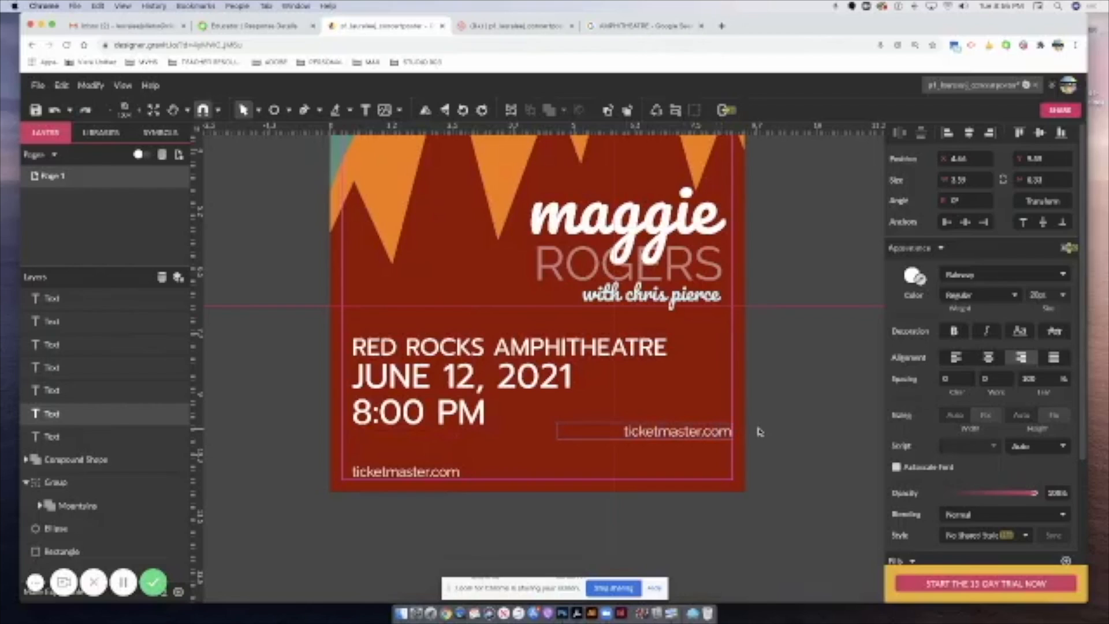
{"action": "type", "text": "#comsunshine"}
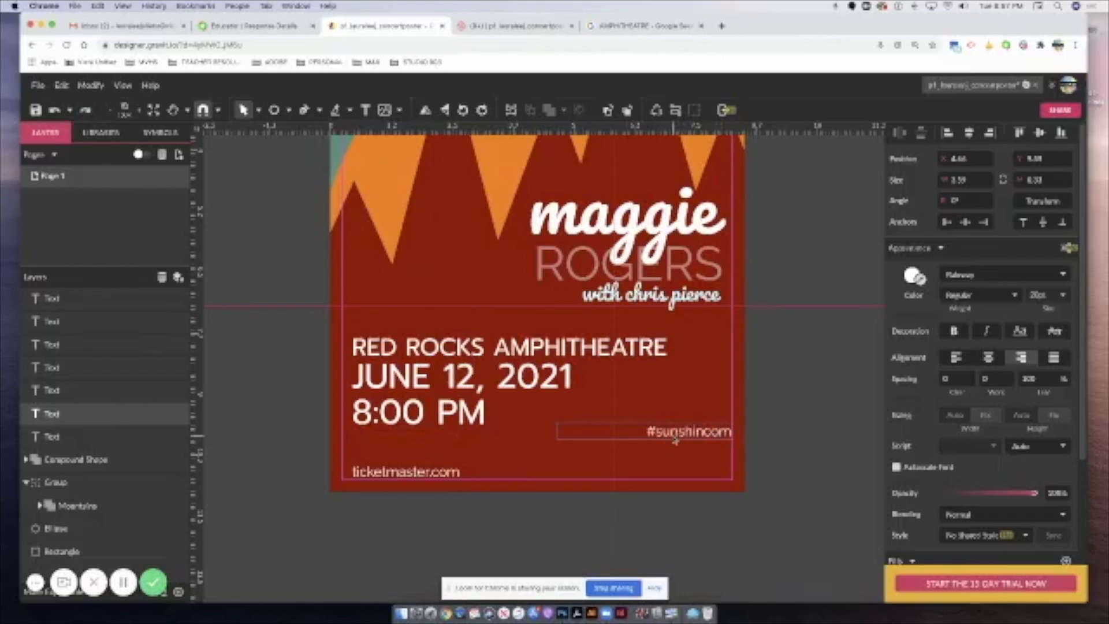
{"action": "type", "text": "onthehillstour"}
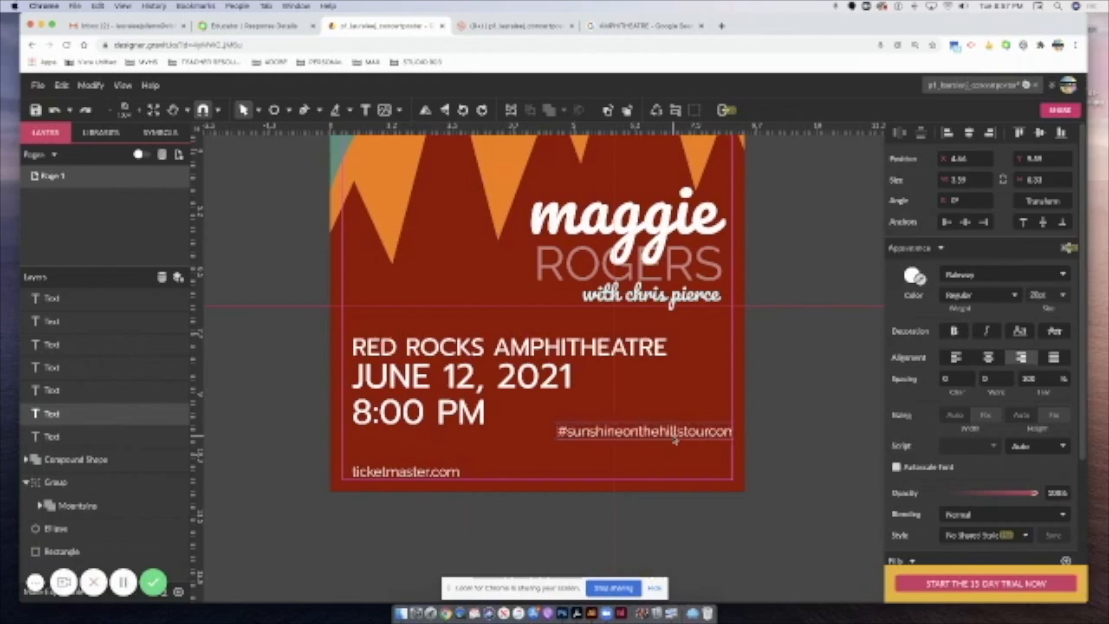
{"action": "key", "text": "Delete"}
{"action": "key", "text": "Delete"}
{"action": "key", "text": "Delete"}
{"action": "key", "text": "Delete"}
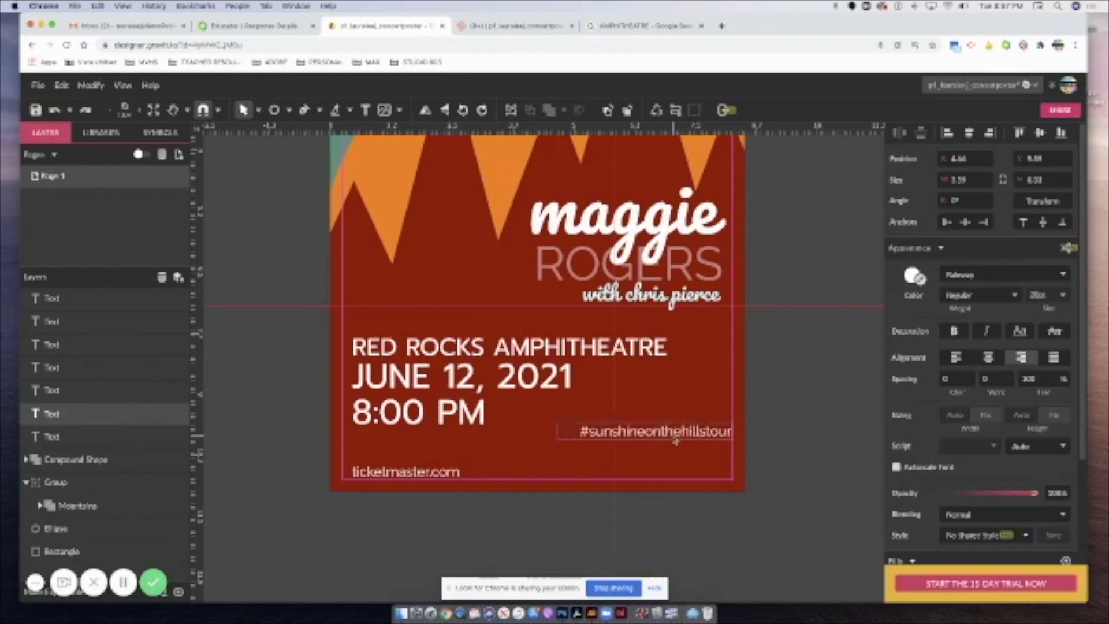
{"action": "key", "text": "Escape"}
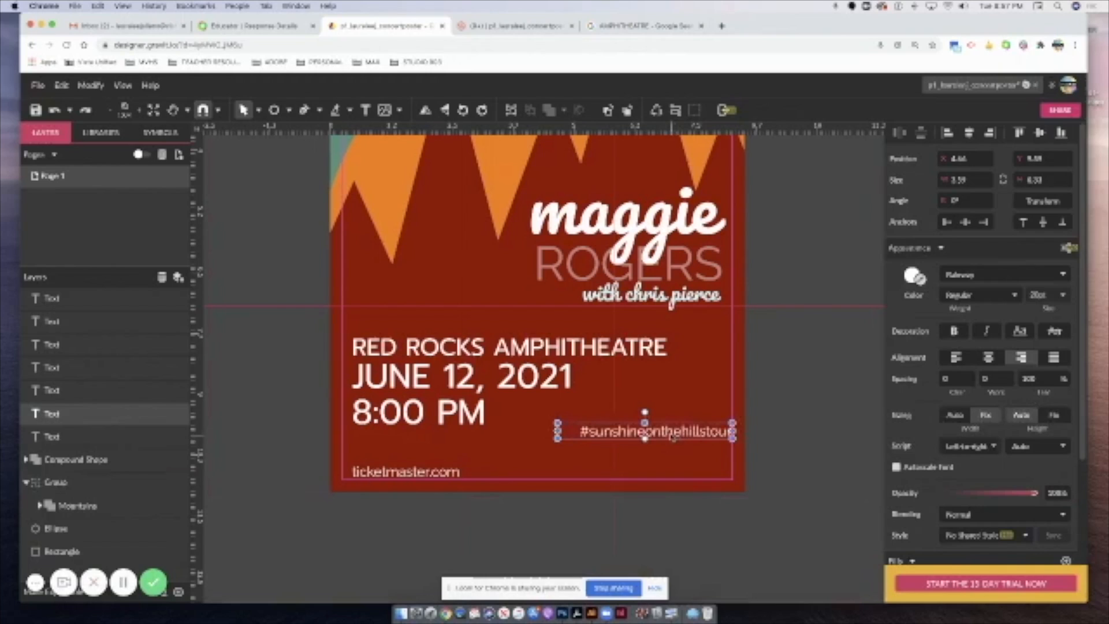
{"action": "key", "text": "Escape"}
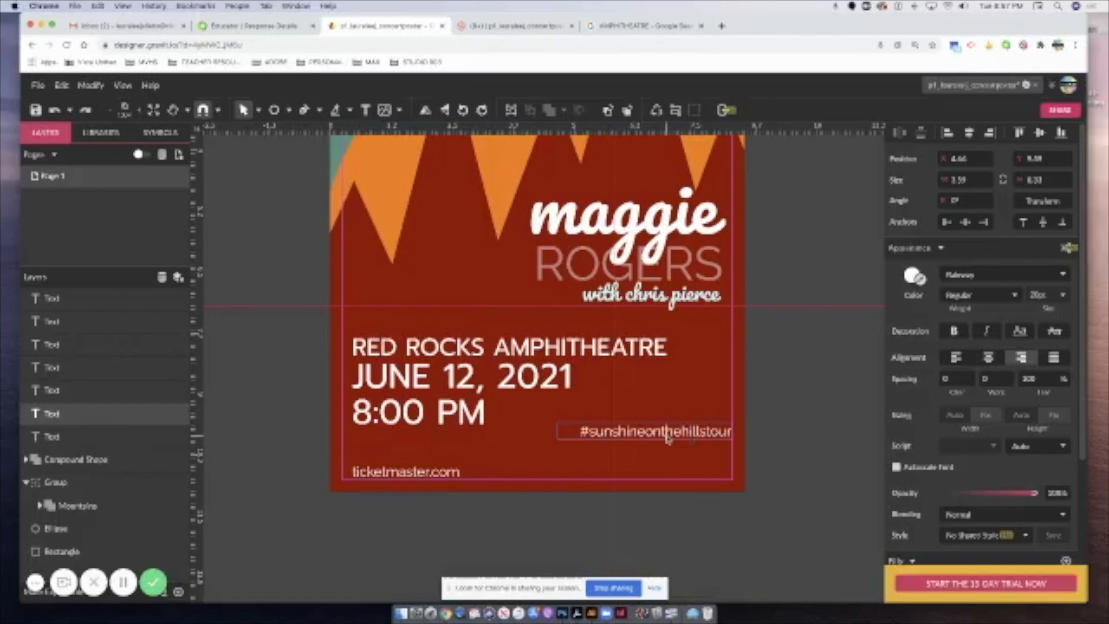
Extend the hashtag text box to about 1.1 in high and add "#redrocksconcert" as its second line.
{"action": "left_click", "coordinate": [809, 450]}
{"action": "left_click_drag", "start_coordinate": [645, 440], "coordinate": [650, 476]}
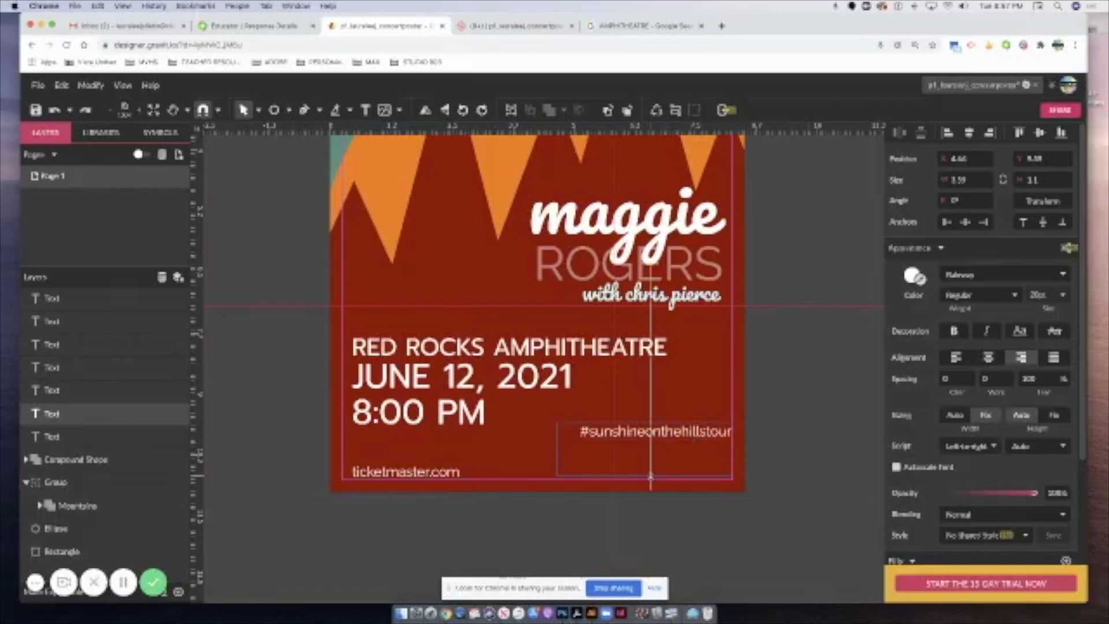
{"action": "key", "text": "Escape"}
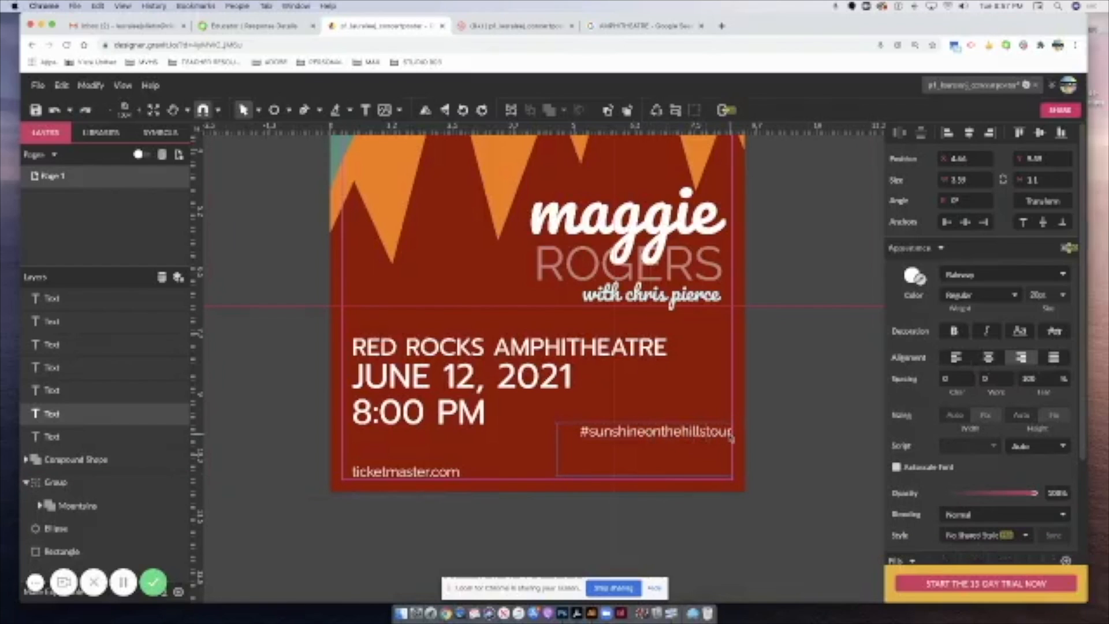
{"action": "type", "text": "redr"}
{"action": "type", "text": "ock"}
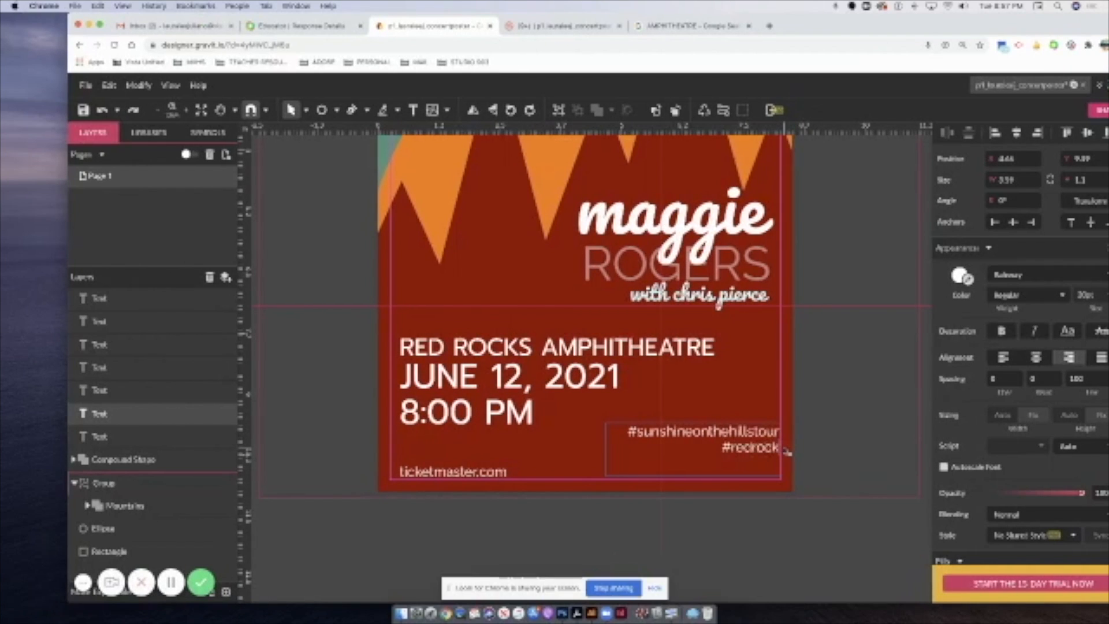
{"action": "type", "text": "sconcert"}
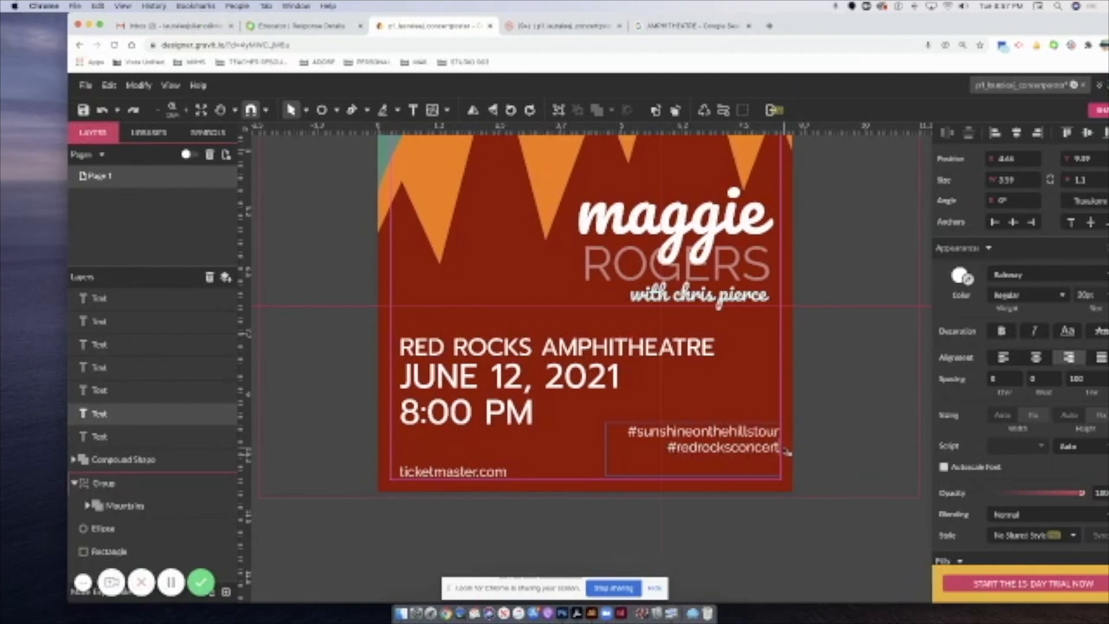
{"action": "key", "text": "Escape"}
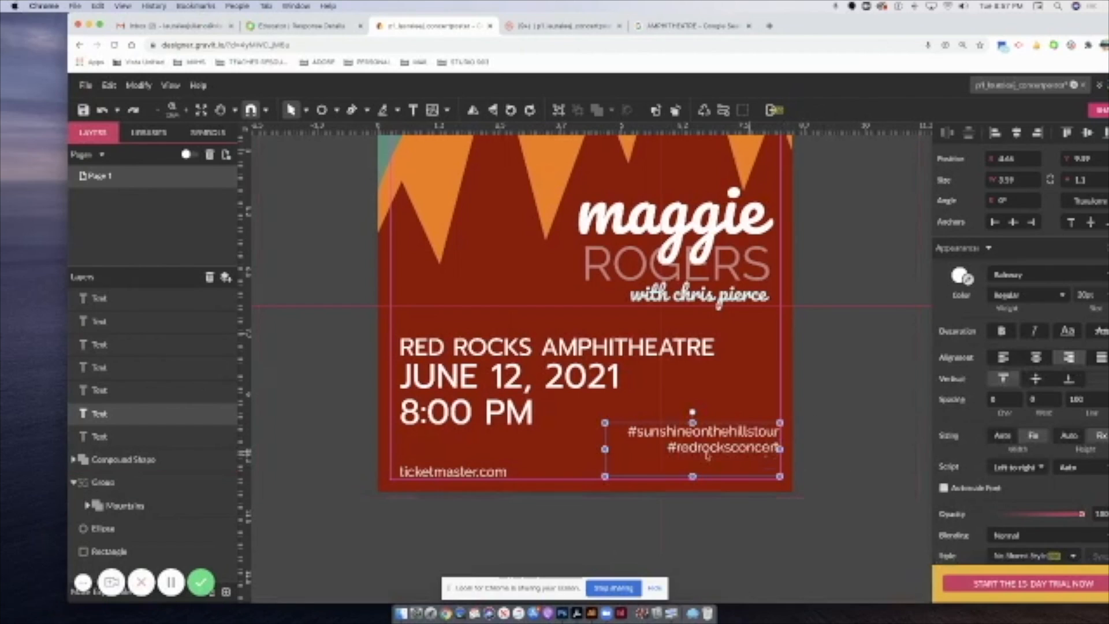
Shorten the hashtag text box to about 0.71 in high and move it down to about Y 10.07 in, by the lower margin.
{"action": "left_click_drag", "start_coordinate": [692, 476], "coordinate": [730, 467]}
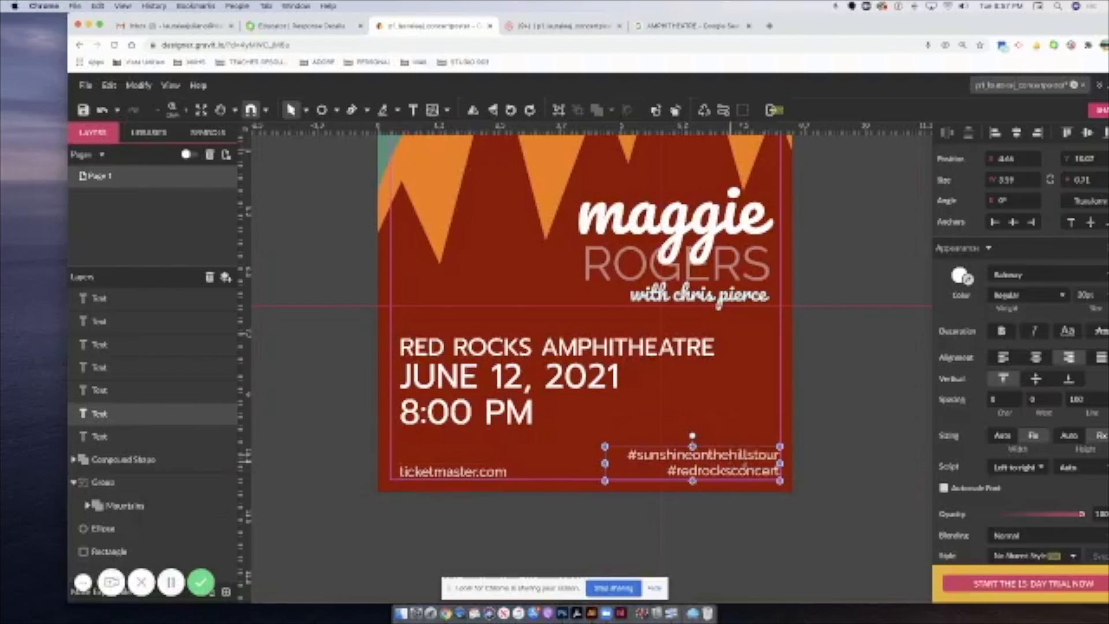
{"action": "left_click", "coordinate": [775, 502]}
{"action": "left_click", "coordinate": [737, 468]}
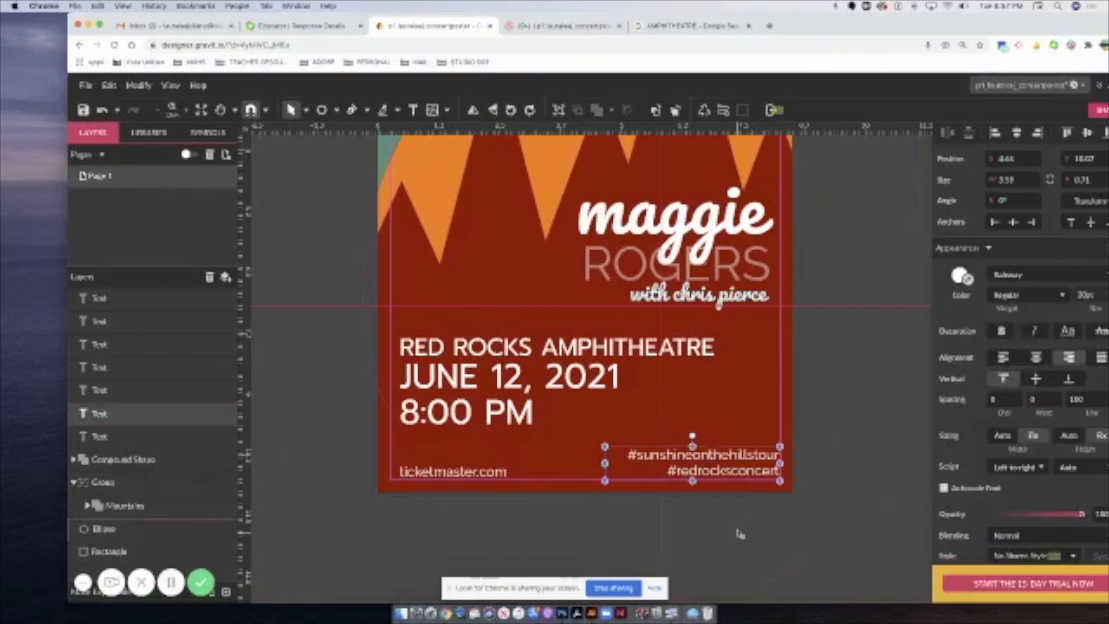
{"action": "key", "text": "super+minus"}
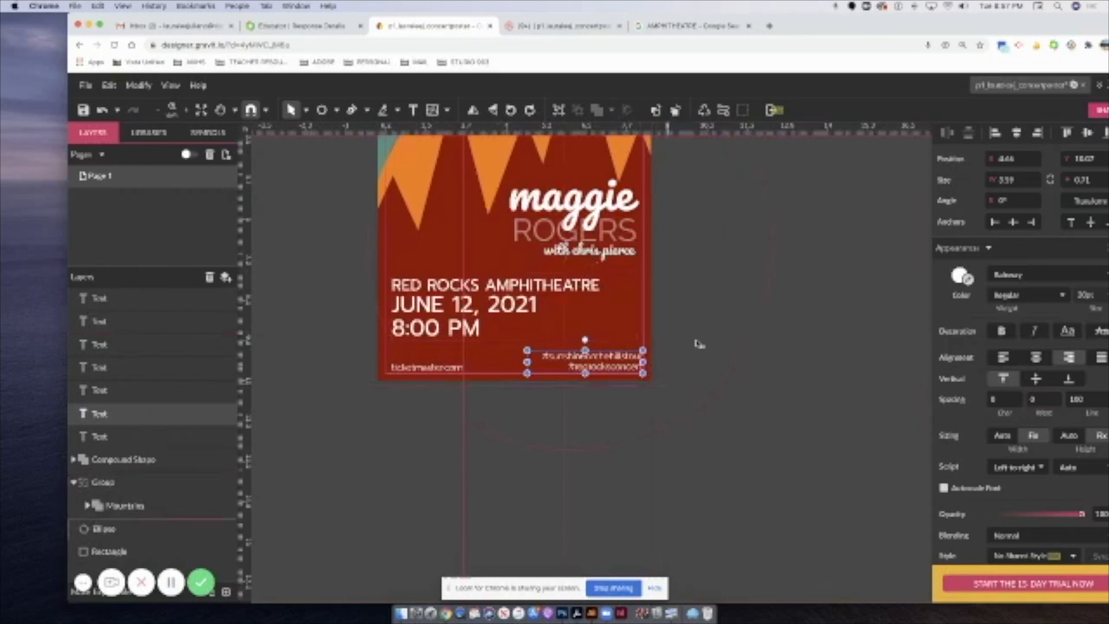
{"action": "scroll", "coordinate": [789, 354], "scroll_direction": "up", "scroll_amount": 2}
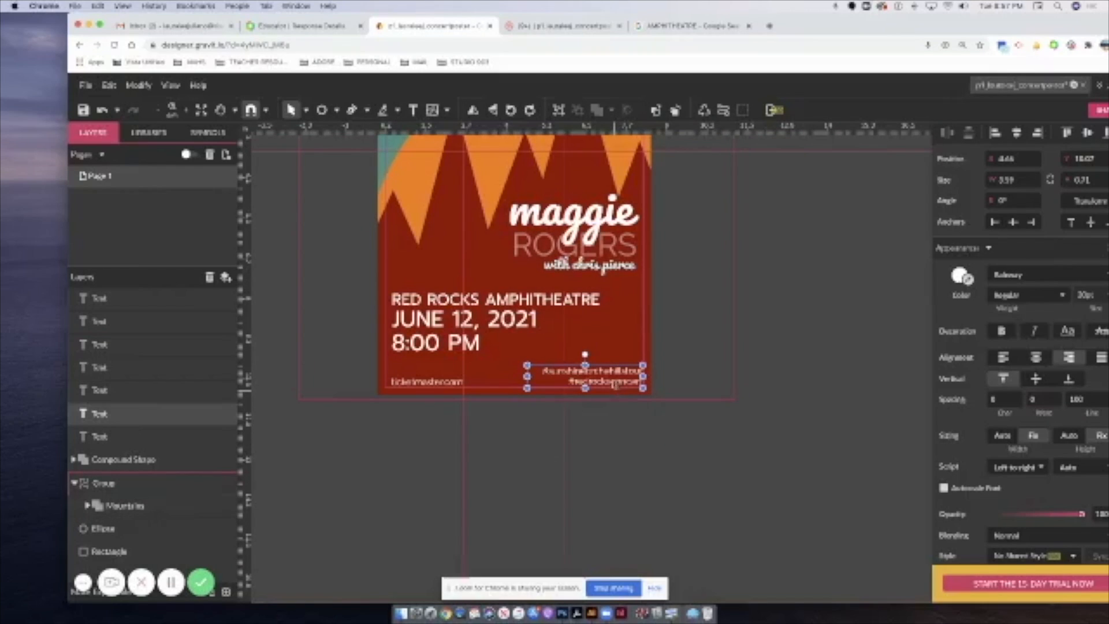
{"action": "left_click", "coordinate": [614, 382]}
{"action": "left_click", "coordinate": [614, 372]}
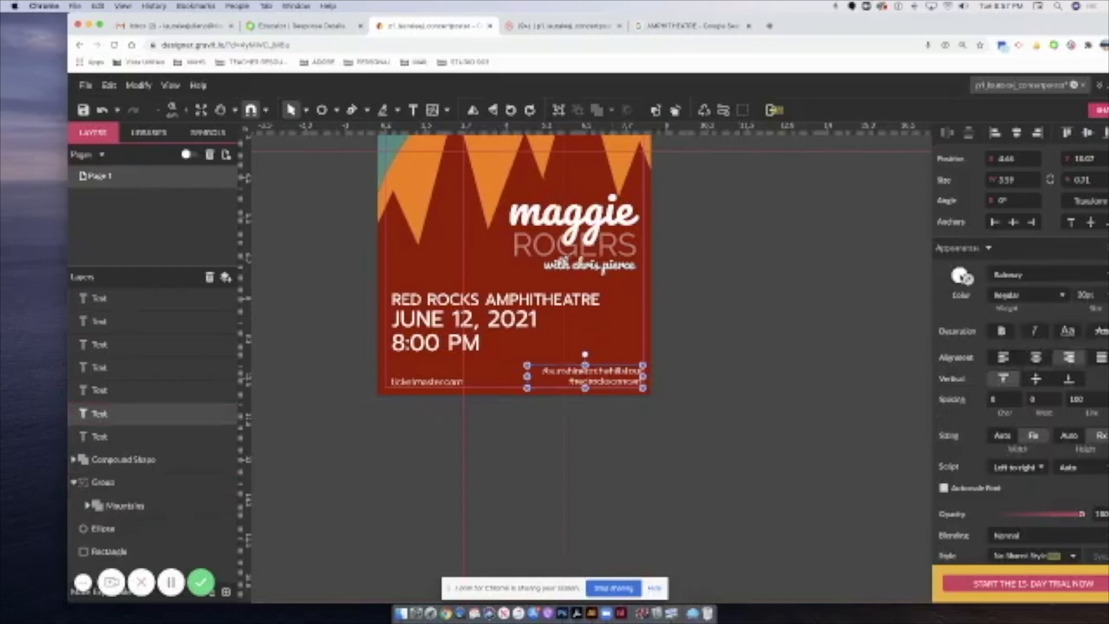
Recolor the two hashtag lines with the orange sampled from the sun behind the mountains, leaving nothing selected.
{"action": "left_click", "coordinate": [968, 280]}
{"action": "left_click", "coordinate": [514, 159]}
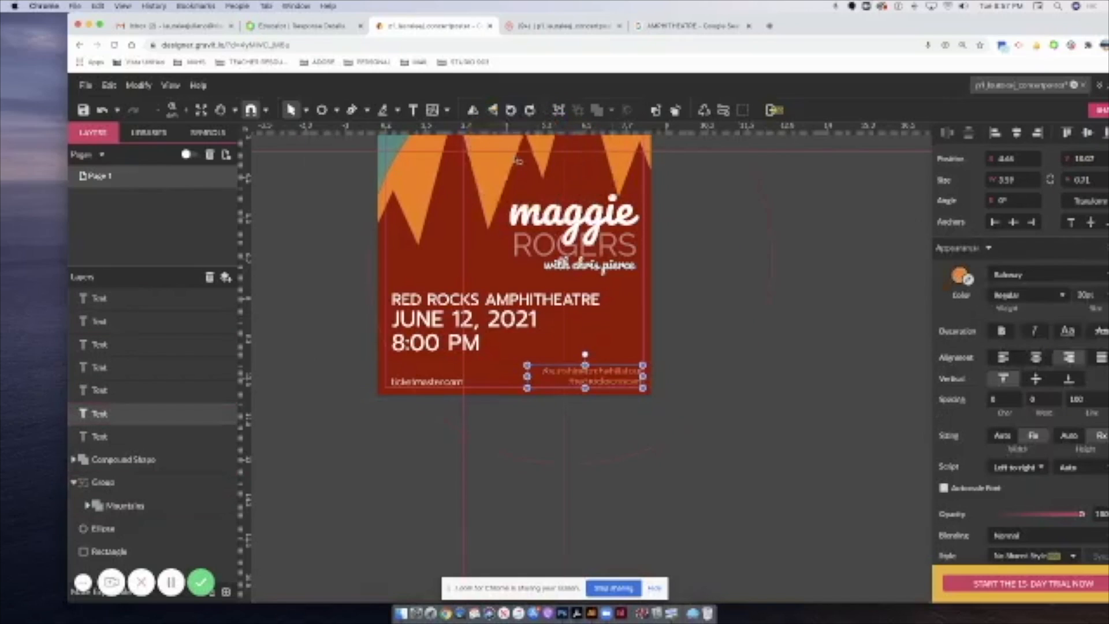
{"action": "left_click", "coordinate": [312, 173]}
{"action": "scroll", "coordinate": [658, 361], "scroll_direction": "up", "scroll_amount": 5}
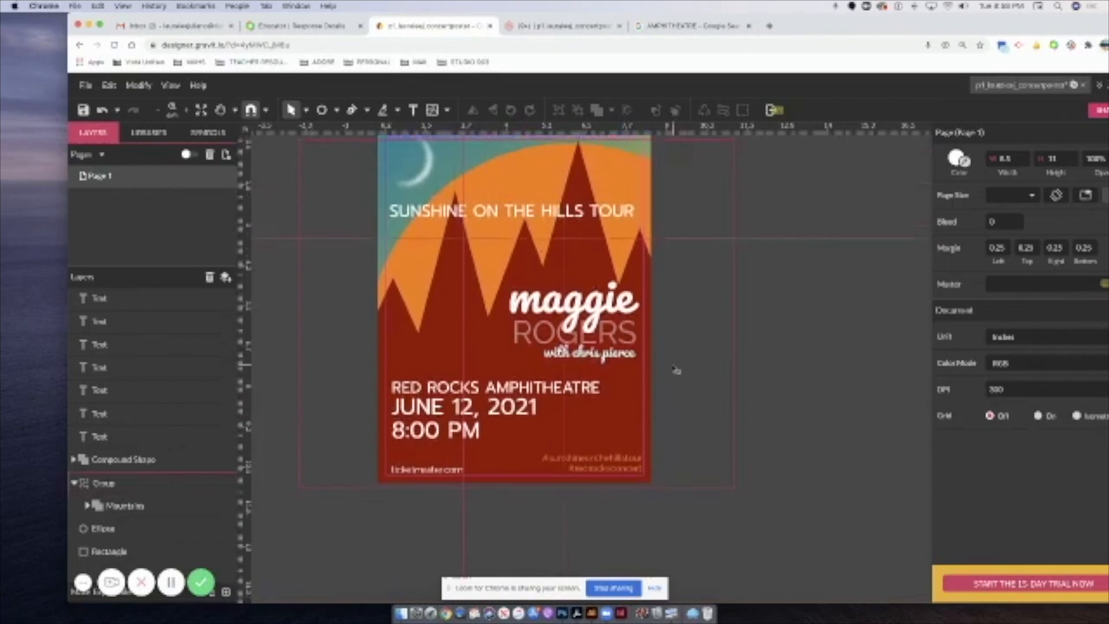
{"action": "scroll", "coordinate": [676, 370], "scroll_direction": "up", "scroll_amount": 1}
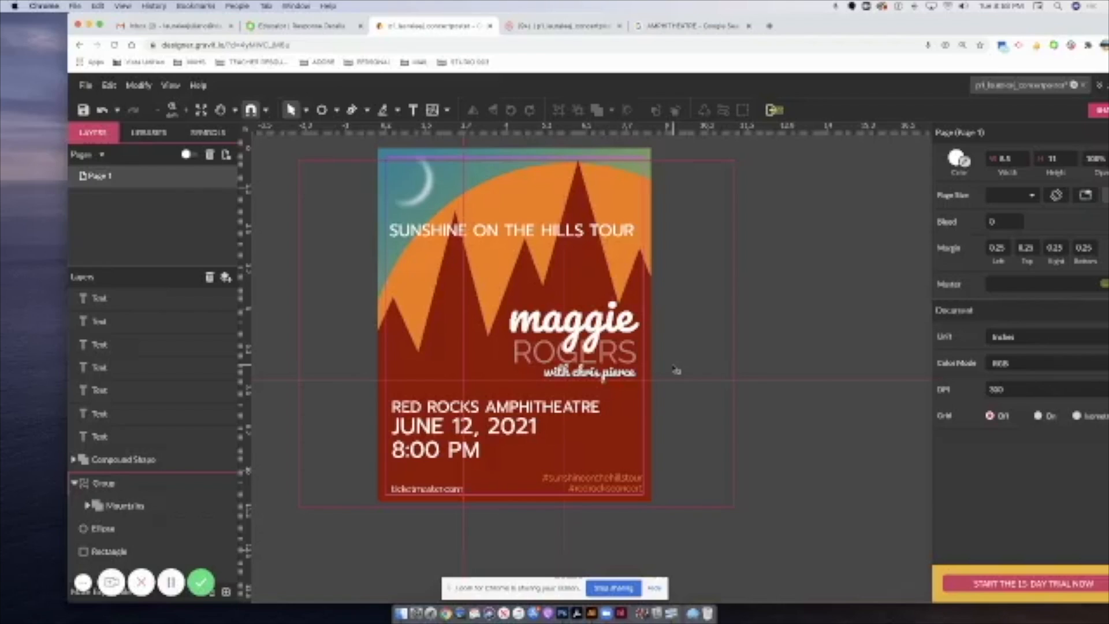
{"action": "left_click", "coordinate": [670, 366]}
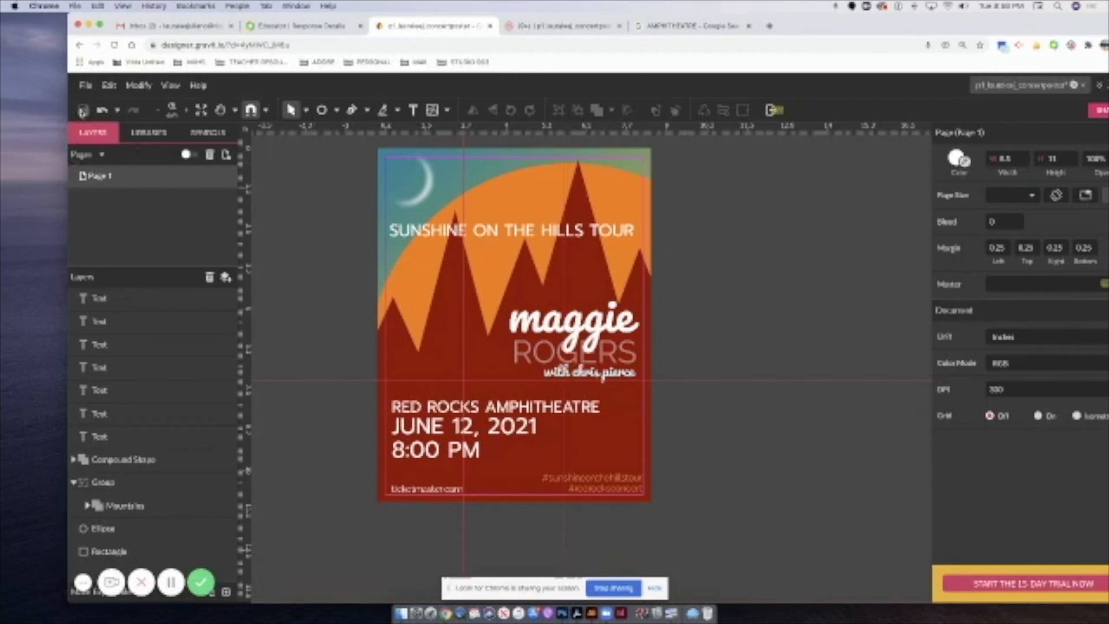
Save the poster to the cloud and download a copy of it as a .gvdesign file.
{"action": "left_click", "coordinate": [84, 110]}
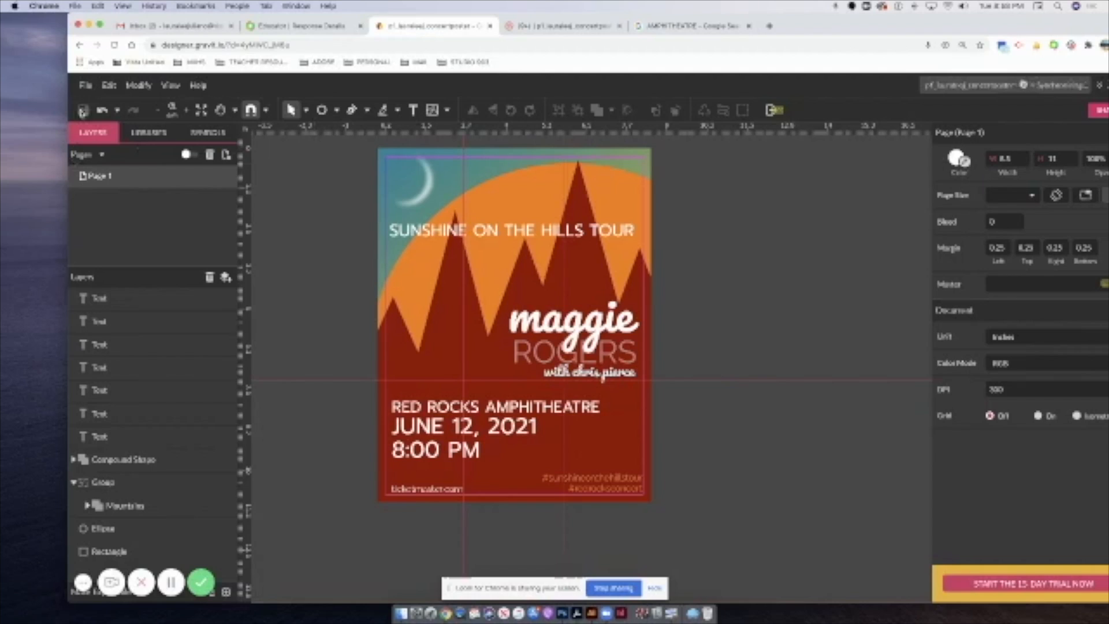
{"action": "left_click", "coordinate": [85, 85]}
{"action": "left_click", "coordinate": [122, 239]}
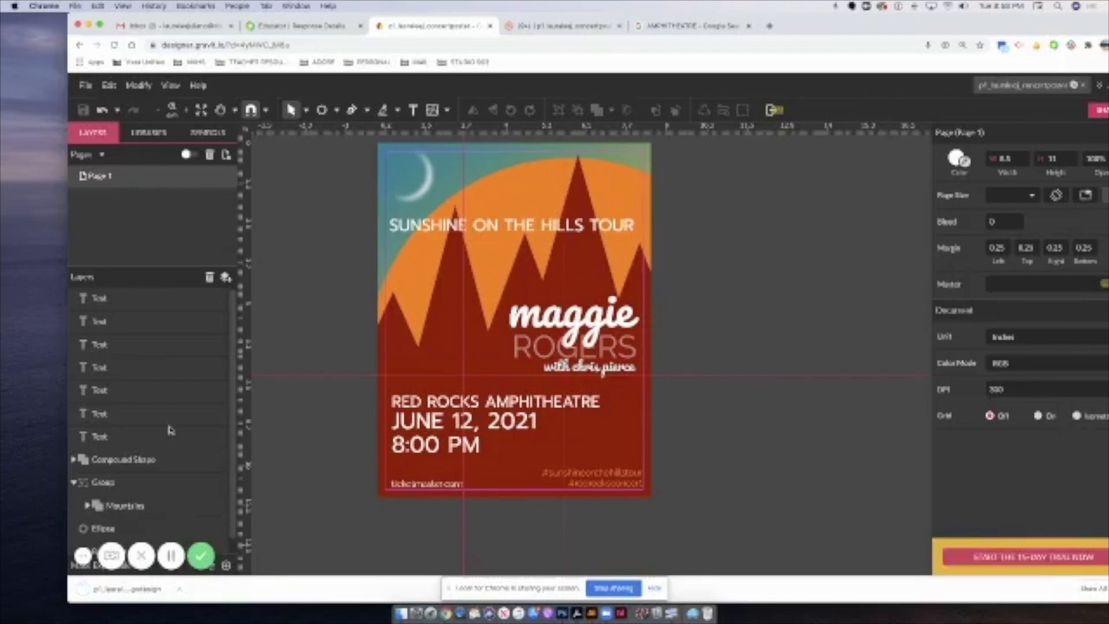
Switch to Finder and select the downloaded concert poster .gvdesign file in the Downloads folder.
{"action": "left_click", "coordinate": [402, 612]}
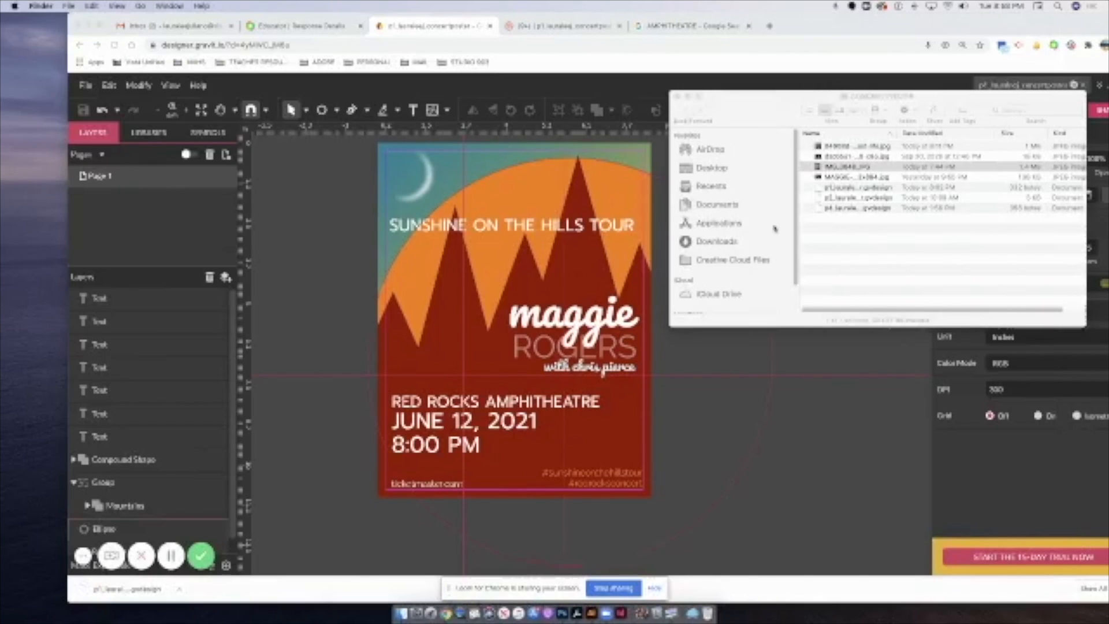
{"action": "left_click_drag", "start_coordinate": [754, 115], "coordinate": [551, 99]}
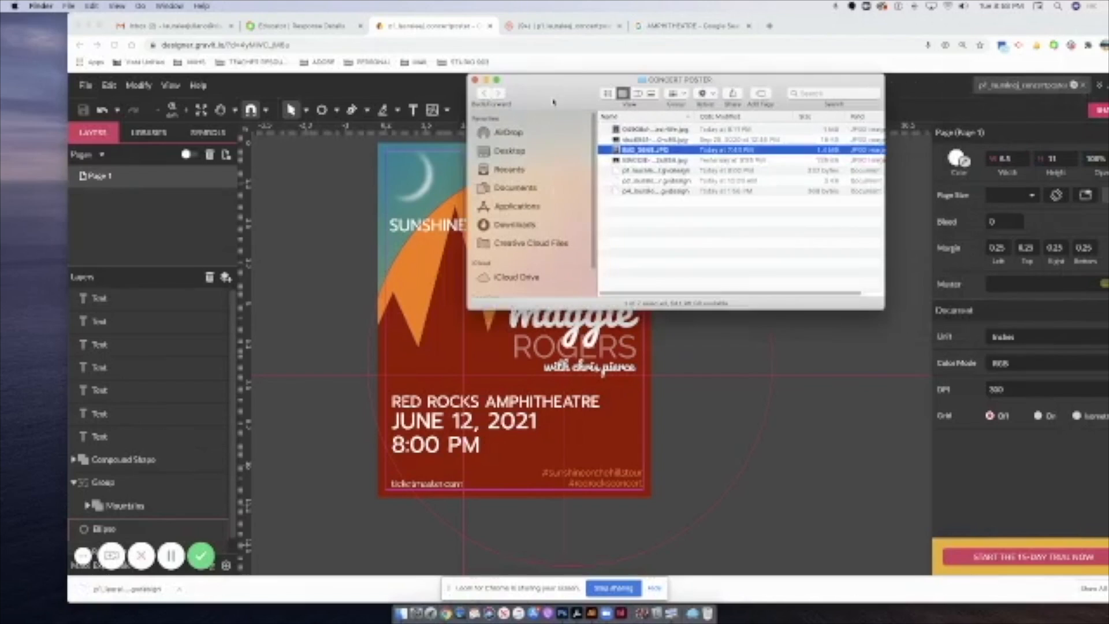
{"action": "left_click", "coordinate": [528, 225]}
{"action": "left_click", "coordinate": [644, 131]}
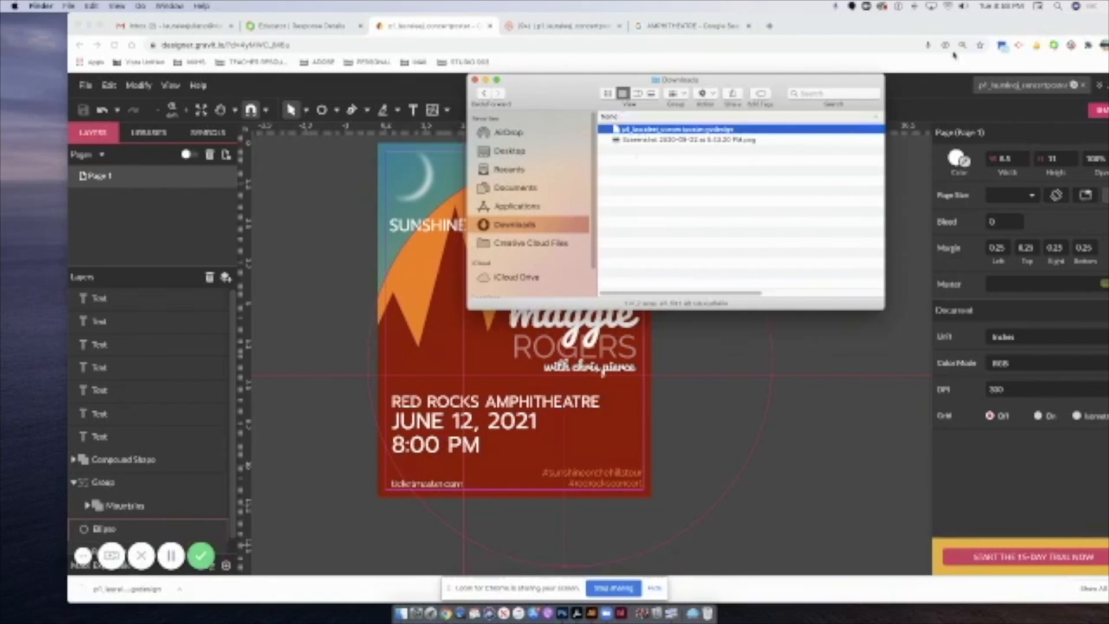
Move the browser window down out of the way and close the sketch photo covering the desktop folders.
{"action": "left_click", "coordinate": [999, 30]}
{"action": "mouse_move", "coordinate": [1032, 24]}
{"action": "left_mouse_down"}
{"action": "mouse_move", "coordinate": [960, 25]}
{"action": "mouse_move", "coordinate": [815, 376]}
{"action": "mouse_move", "coordinate": [820, 405]}
{"action": "left_mouse_up"}
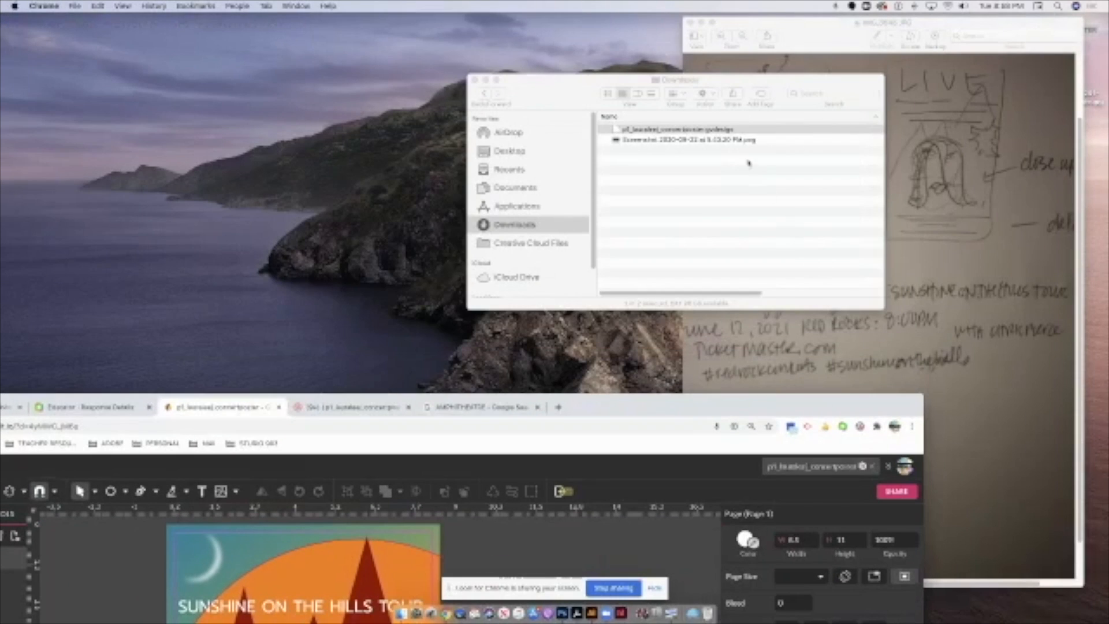
{"action": "left_click", "coordinate": [953, 71]}
{"action": "left_click", "coordinate": [689, 23]}
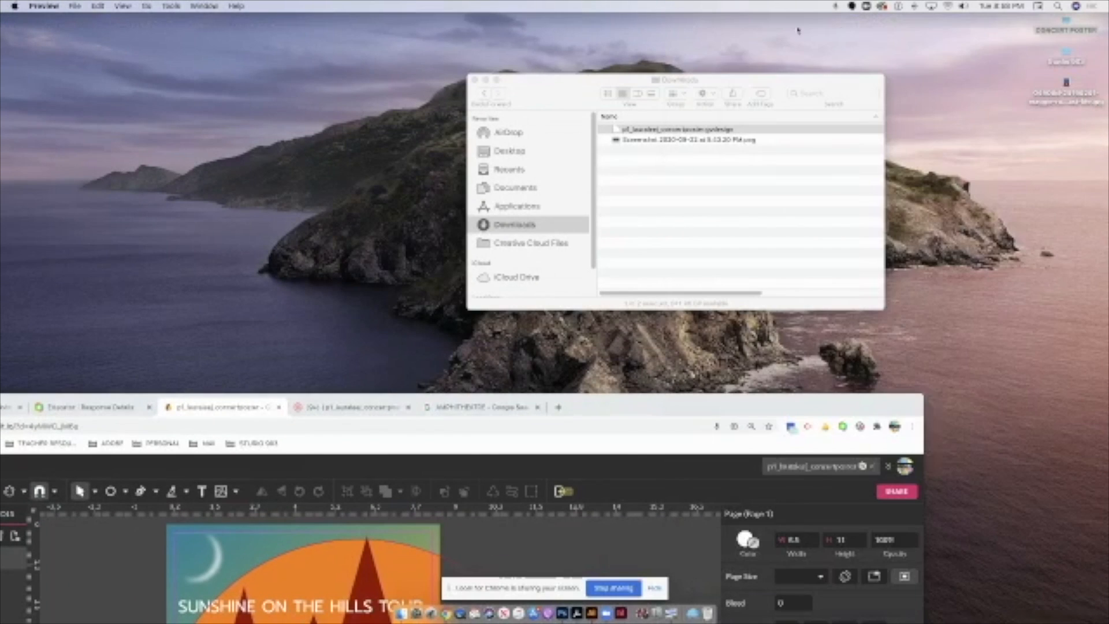
Move the poster's .gvdesign file from Downloads into the desktop's CONCERT POSTER folder and return the browser window to full view.
{"action": "left_click_drag", "start_coordinate": [657, 130], "coordinate": [1043, 41]}
{"action": "left_click", "coordinate": [657, 142]}
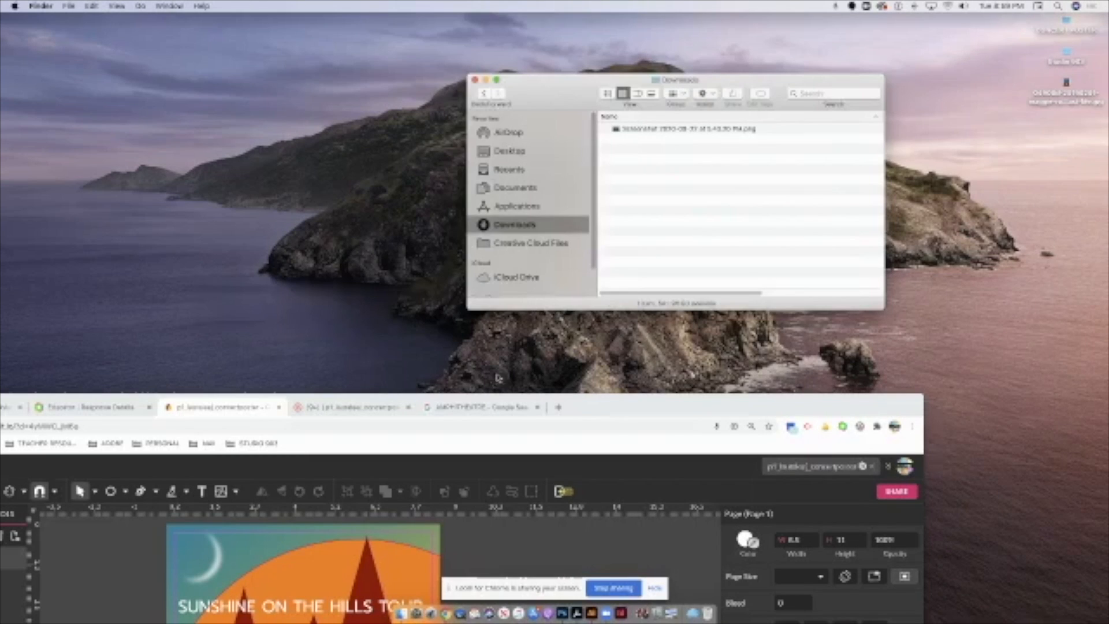
{"action": "left_click_drag", "start_coordinate": [673, 414], "coordinate": [829, 10]}
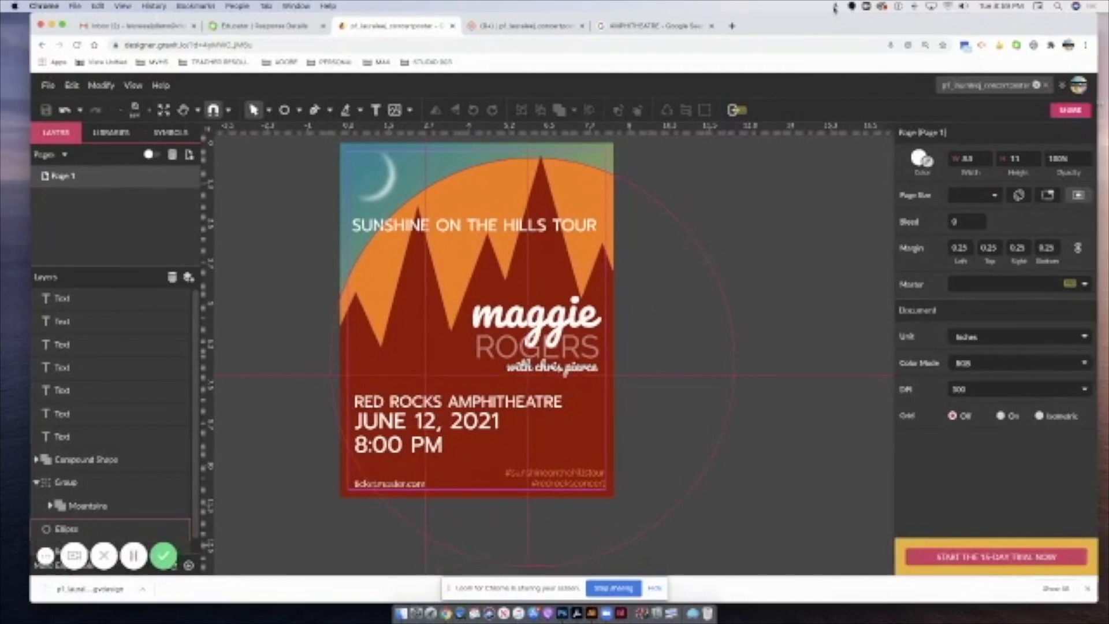